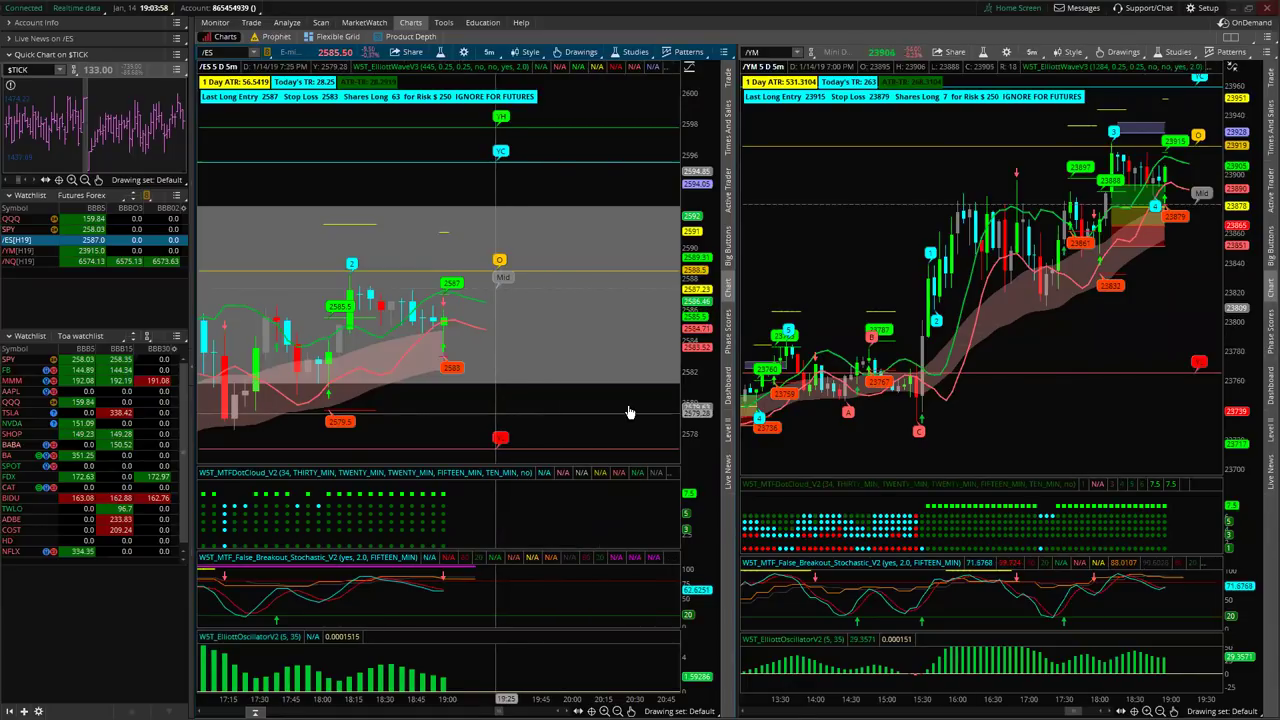
# Examine the recent price action, wave labels and breakout levels on the five-minute /ES and /YM charts
pyautogui.scroll(2, 629, 410)
pyautogui.scroll(1, 627, 412)
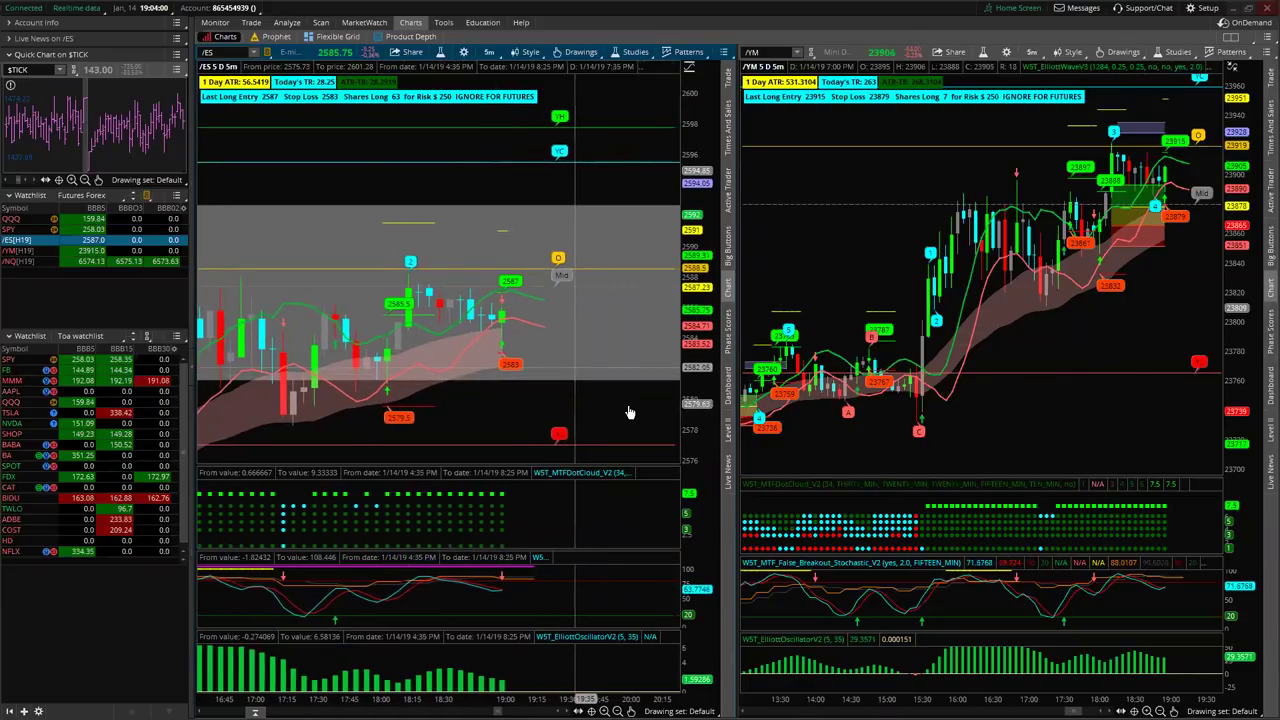
pyautogui.scroll(-1, 609, 432)
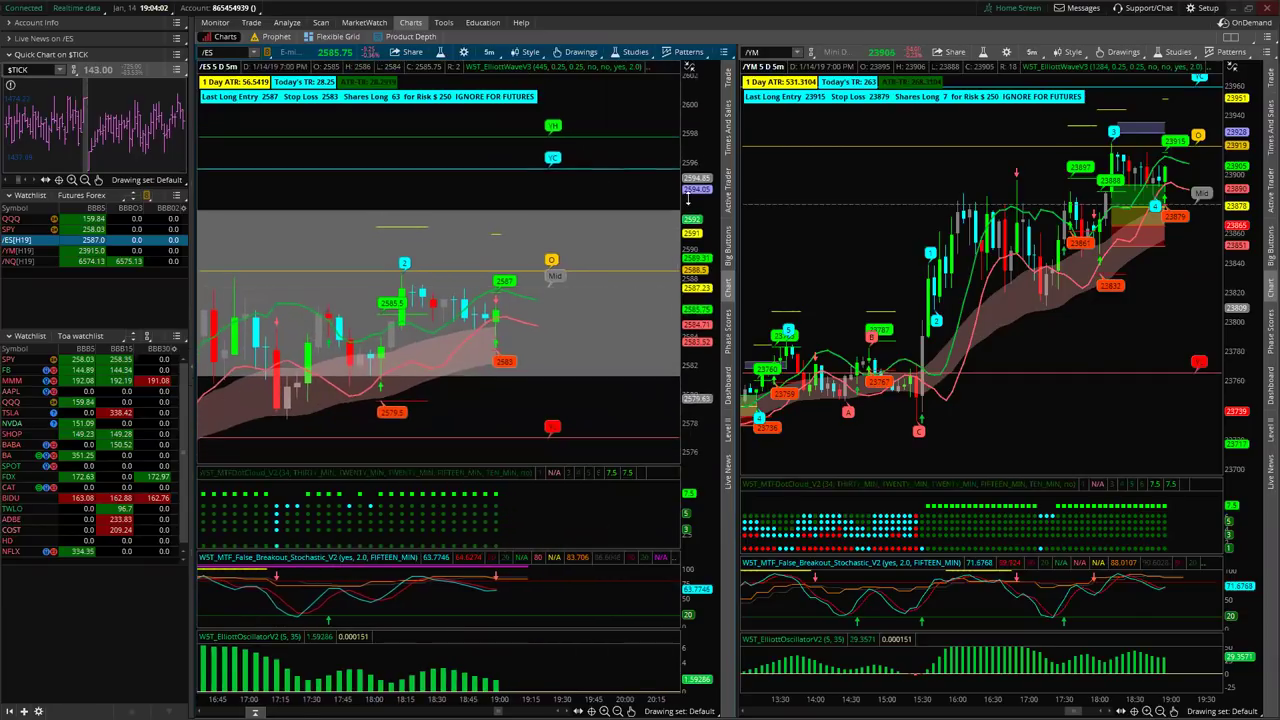
pyautogui.scroll(-3, 620, 337)
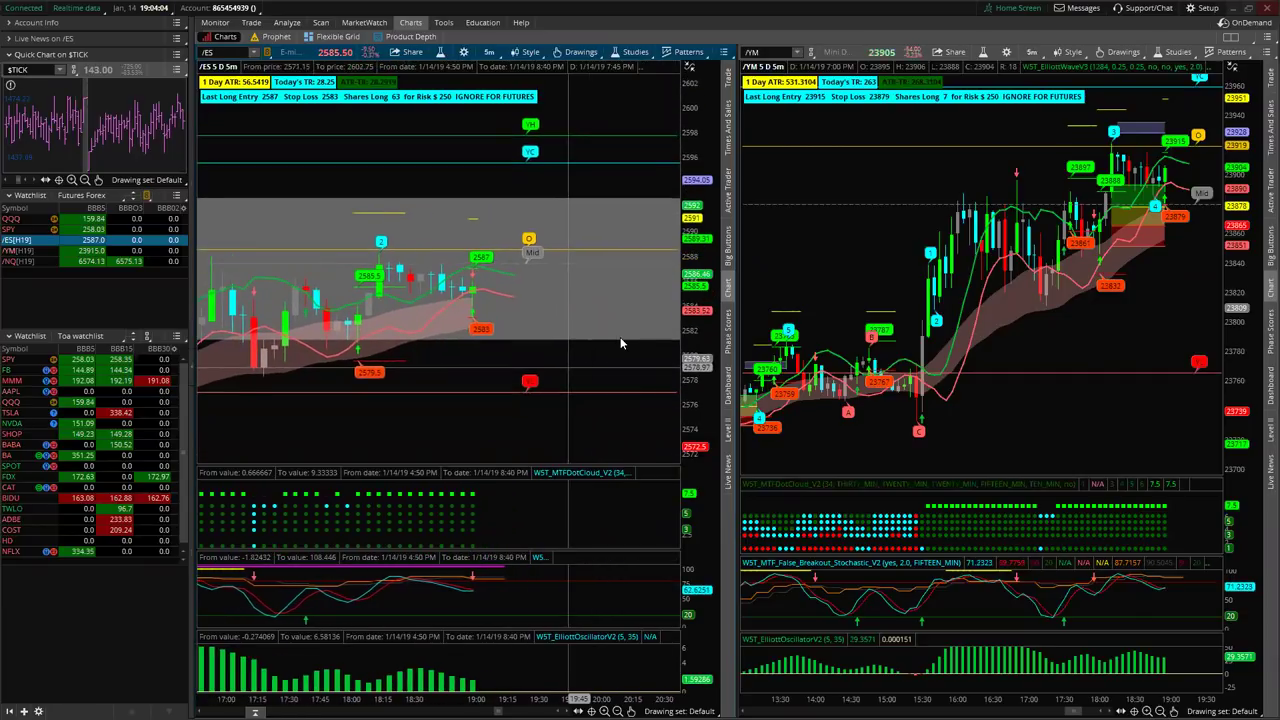
pyautogui.scroll(4, 640, 443)
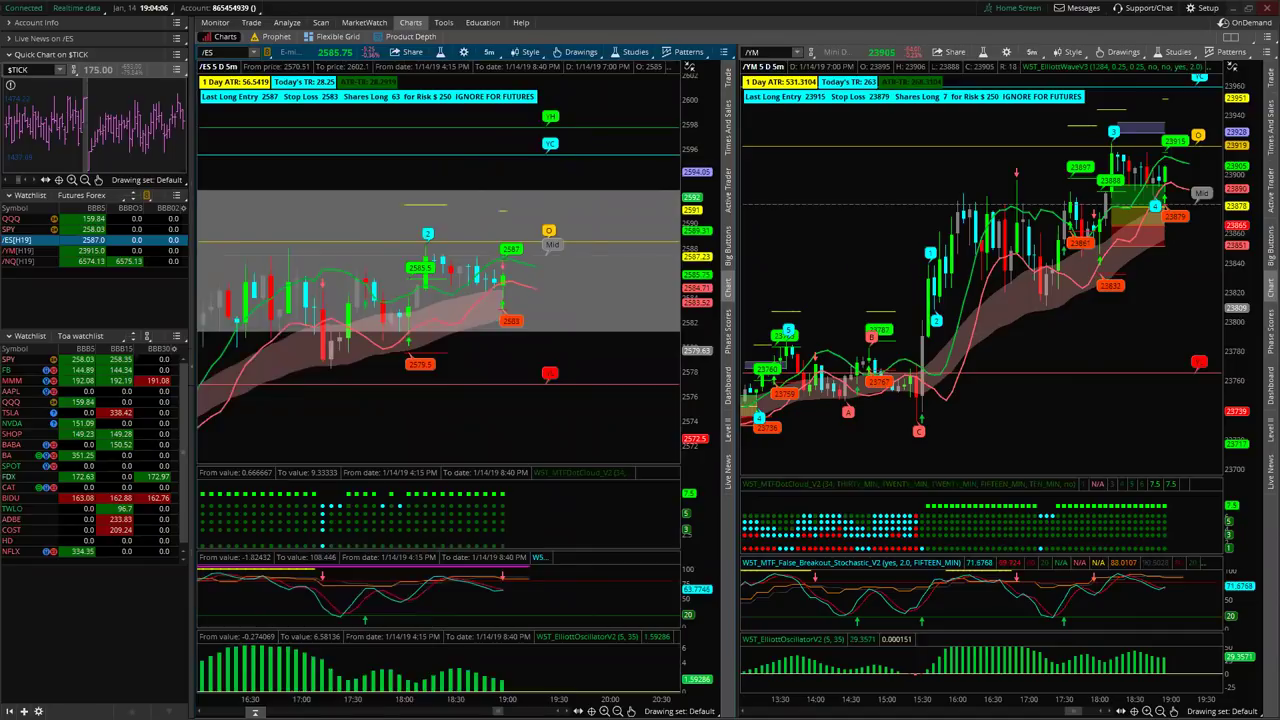
pyautogui.moveTo(689, 395); pyautogui.dragTo(692, 362)
pyautogui.scroll(-2, 632, 376)
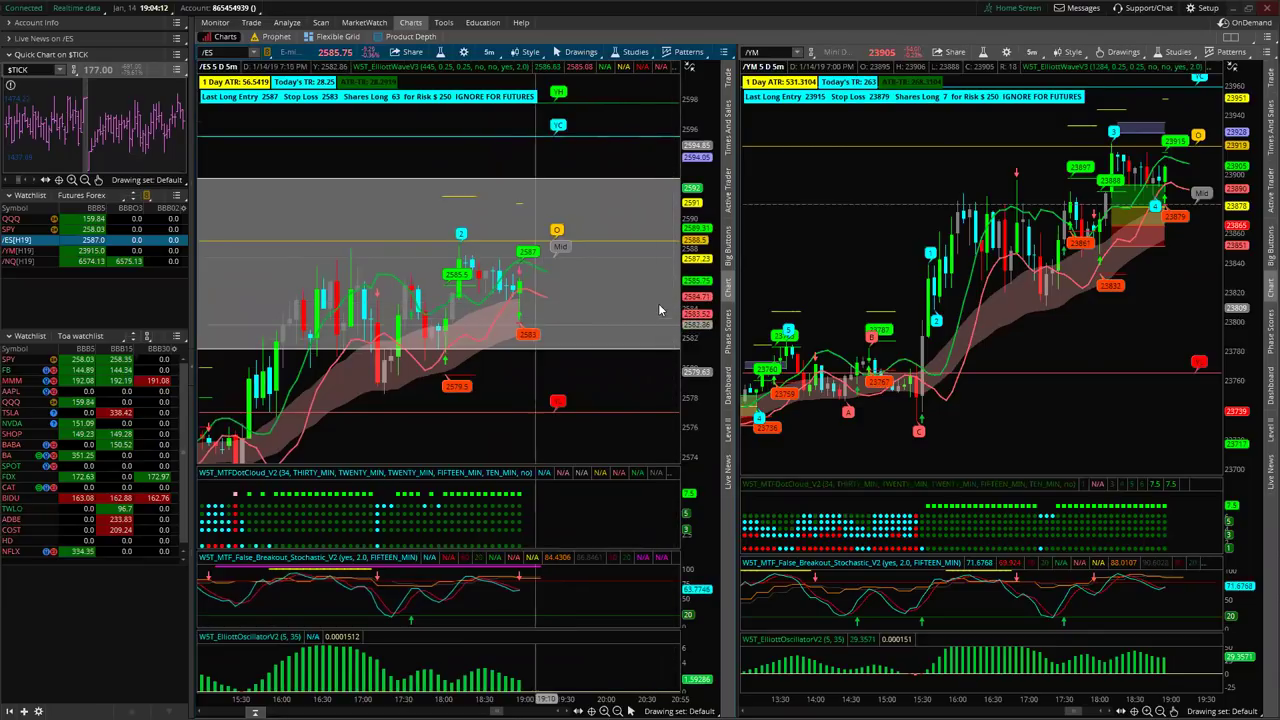
pyautogui.moveTo(1187, 313)
pyautogui.mouseDown()
pyautogui.moveTo(1095, 340)
pyautogui.moveTo(1169, 316)
pyautogui.mouseUp()
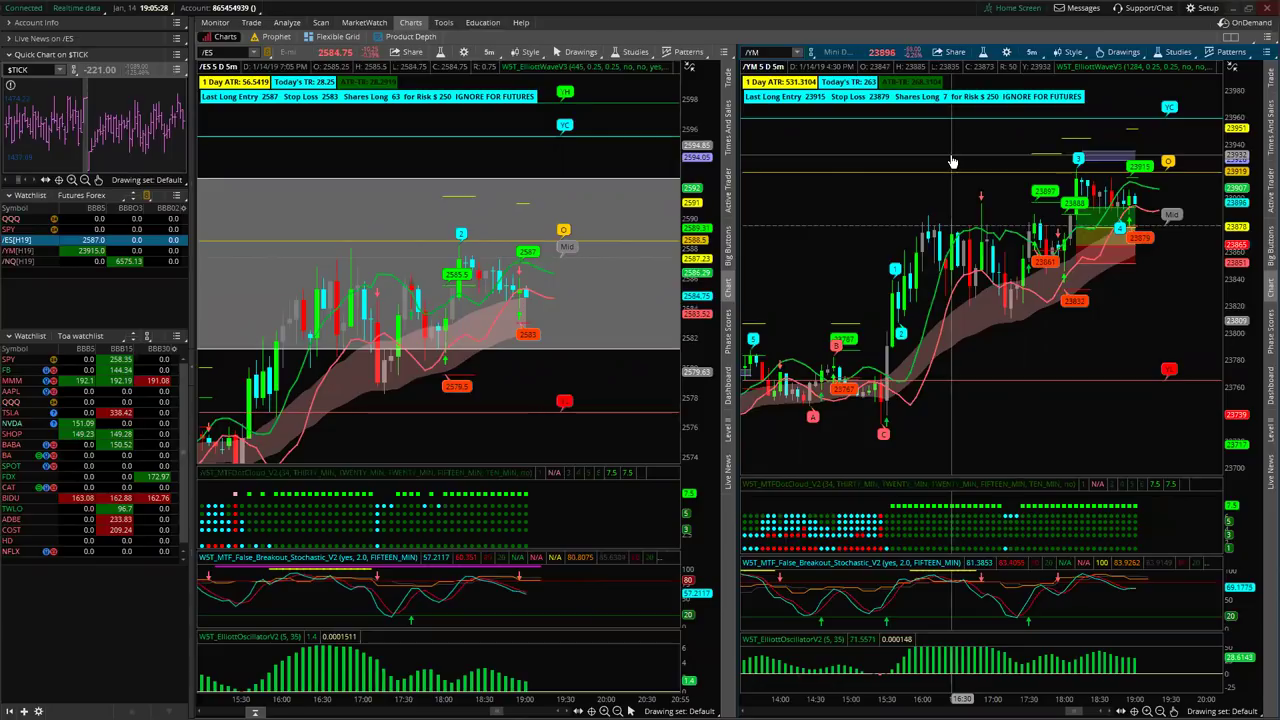
pyautogui.moveTo(941, 165)
pyautogui.mouseDown()
pyautogui.moveTo(905, 170)
pyautogui.moveTo(938, 160)
pyautogui.mouseUp()
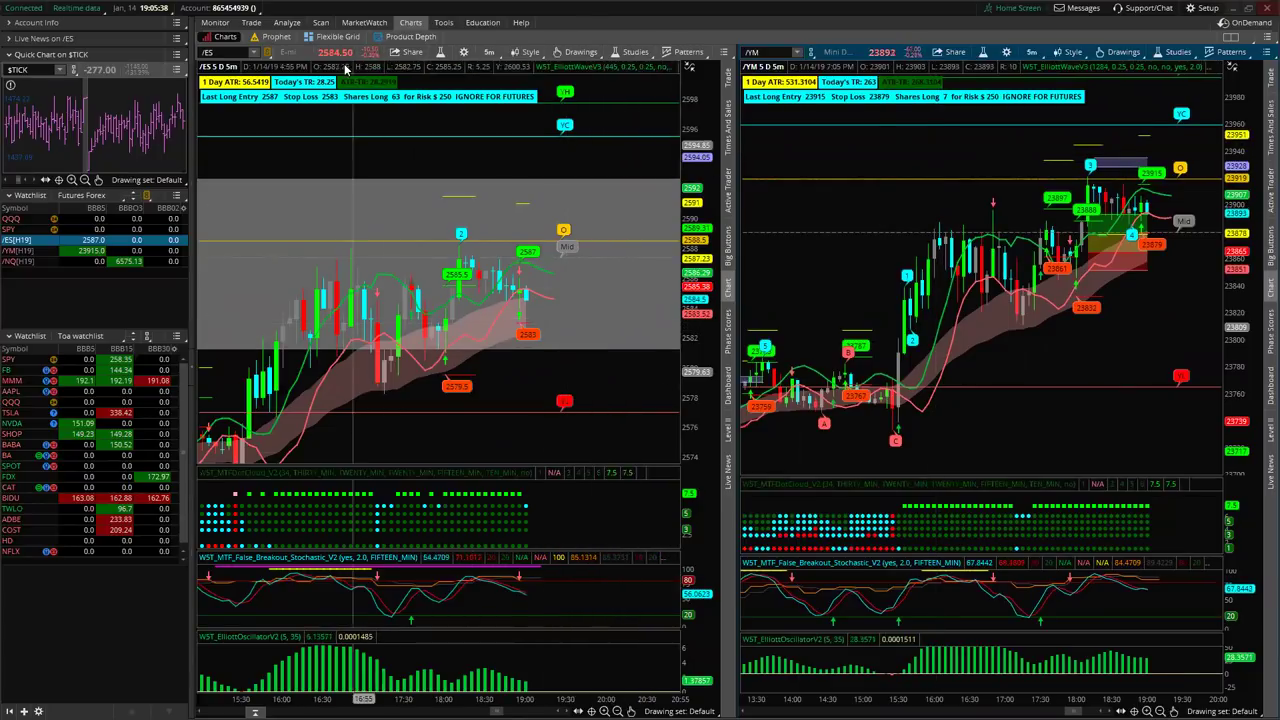
# Set the chart grid layout to two charts side by side in a single row
pyautogui.click(1250, 40)
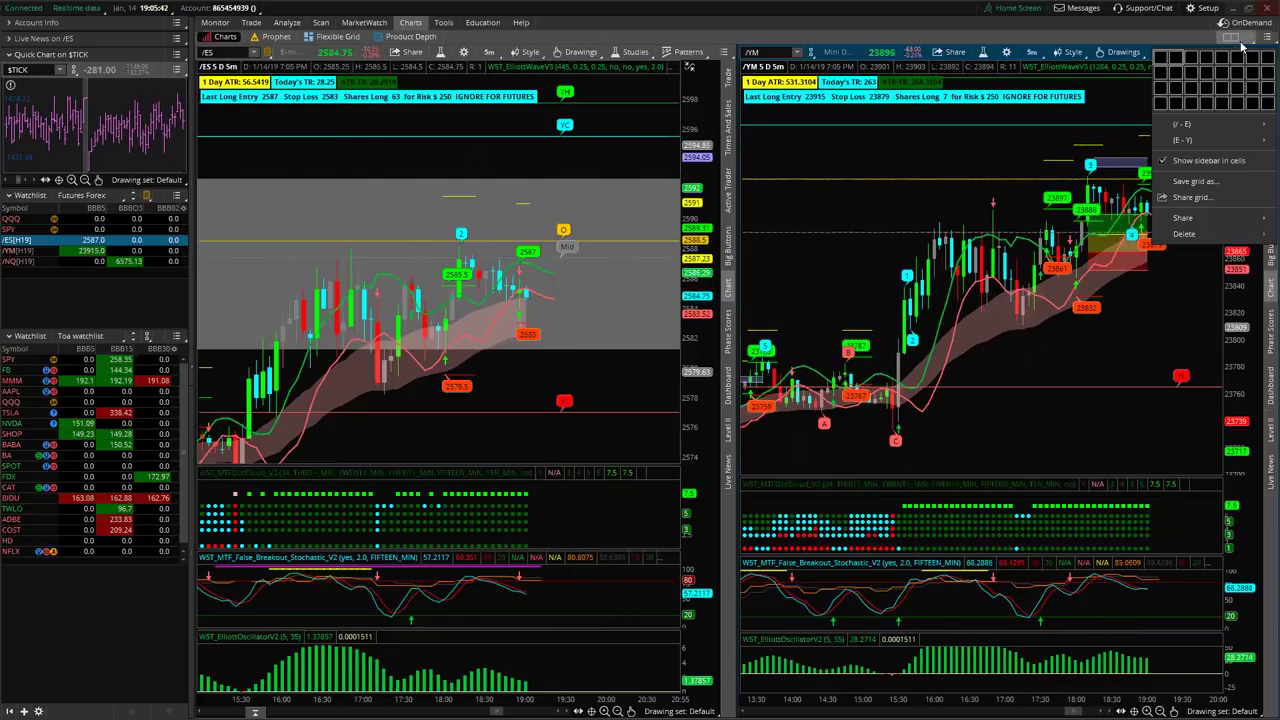
pyautogui.click(1177, 60)
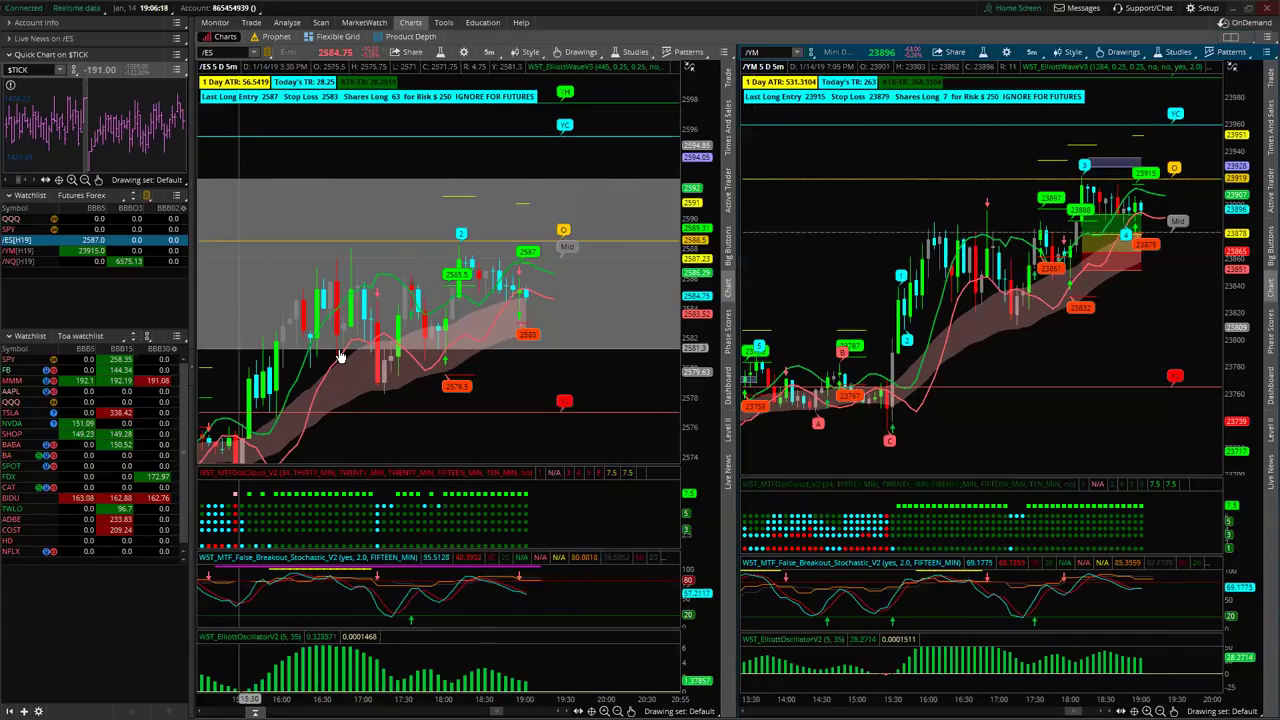
# Review the period inputs of the WST_MTFDotCloud_V2 study on the /ES chart, then close the study settings
pyautogui.scroll(2, 340, 357)
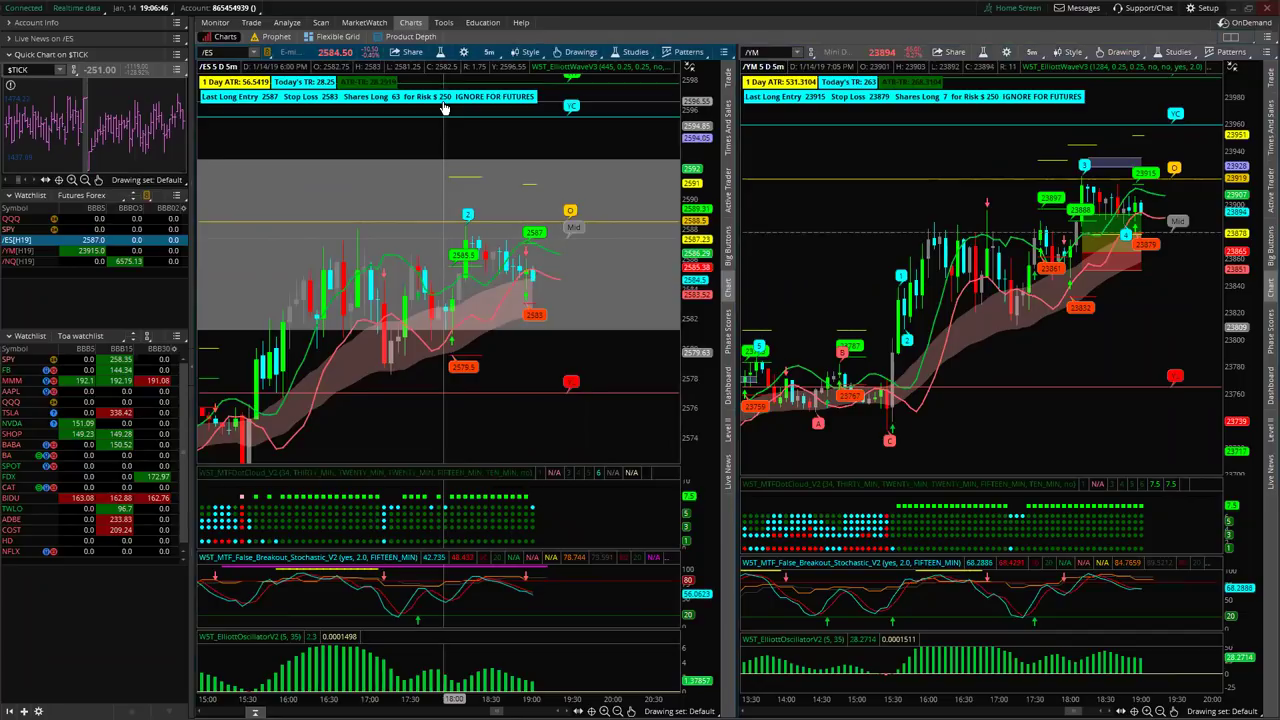
pyautogui.click(440, 51)
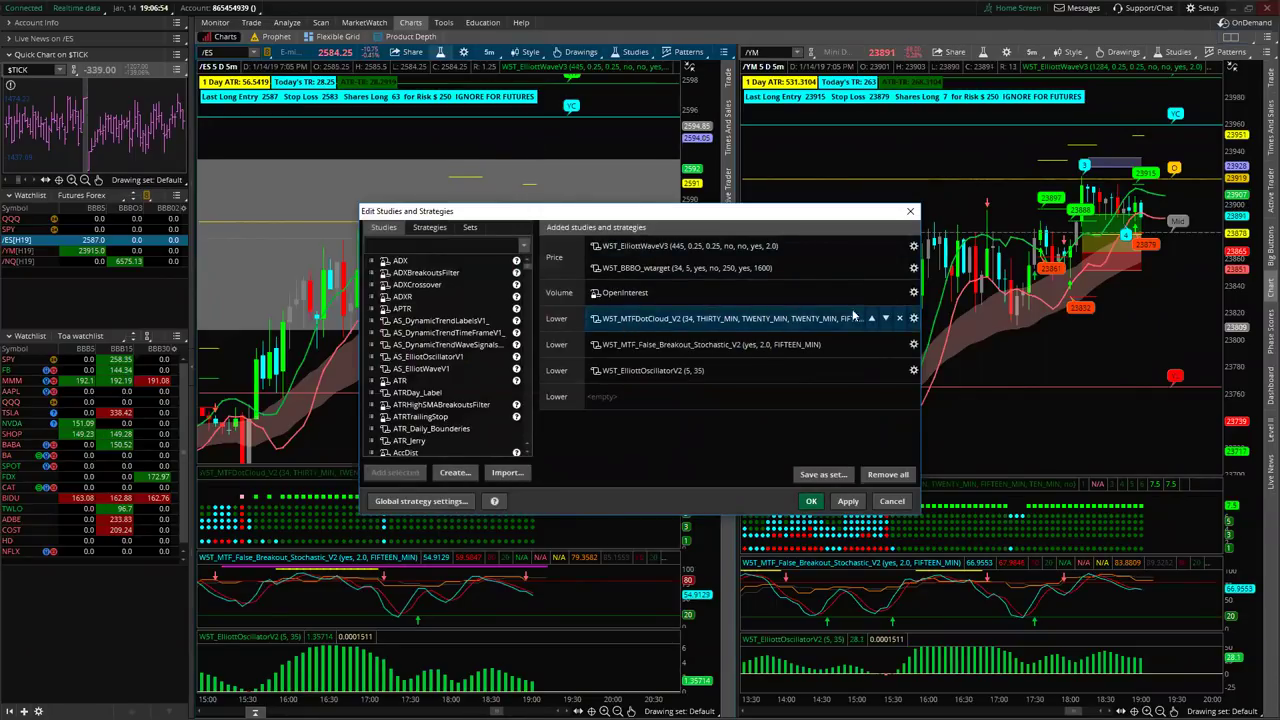
pyautogui.click(913, 318)
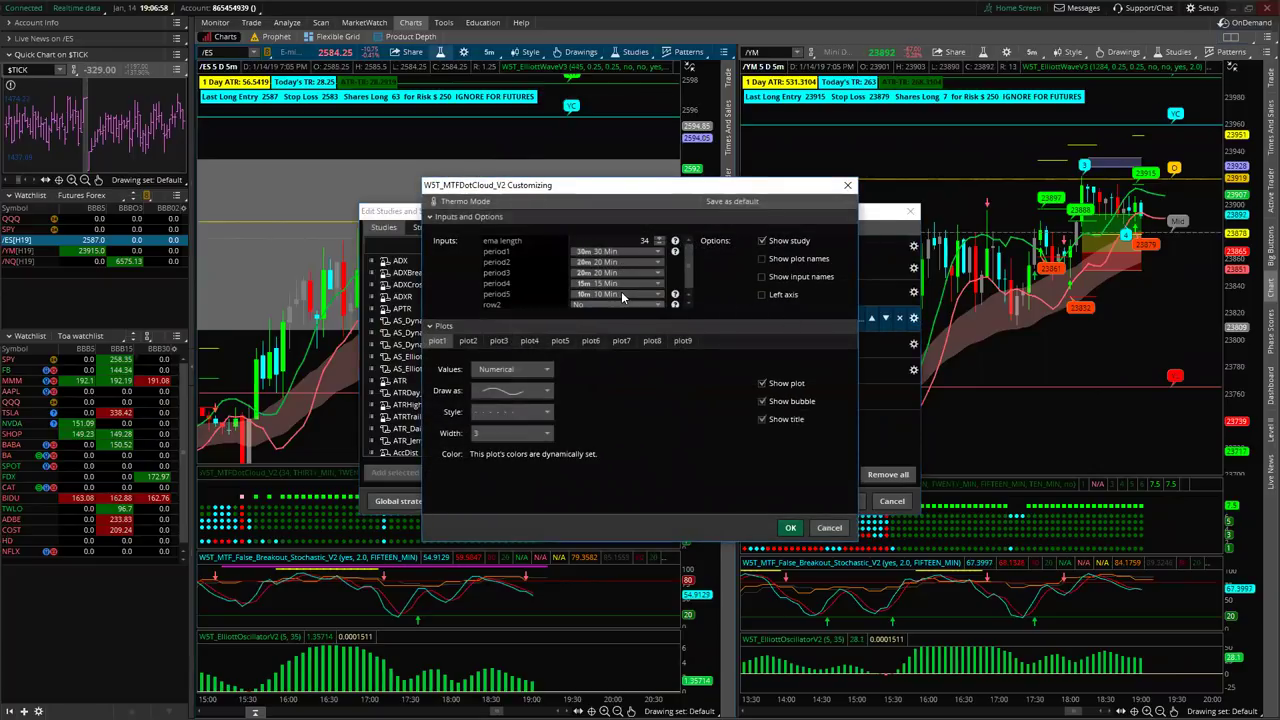
pyautogui.moveTo(663, 199); pyautogui.dragTo(908, 191)
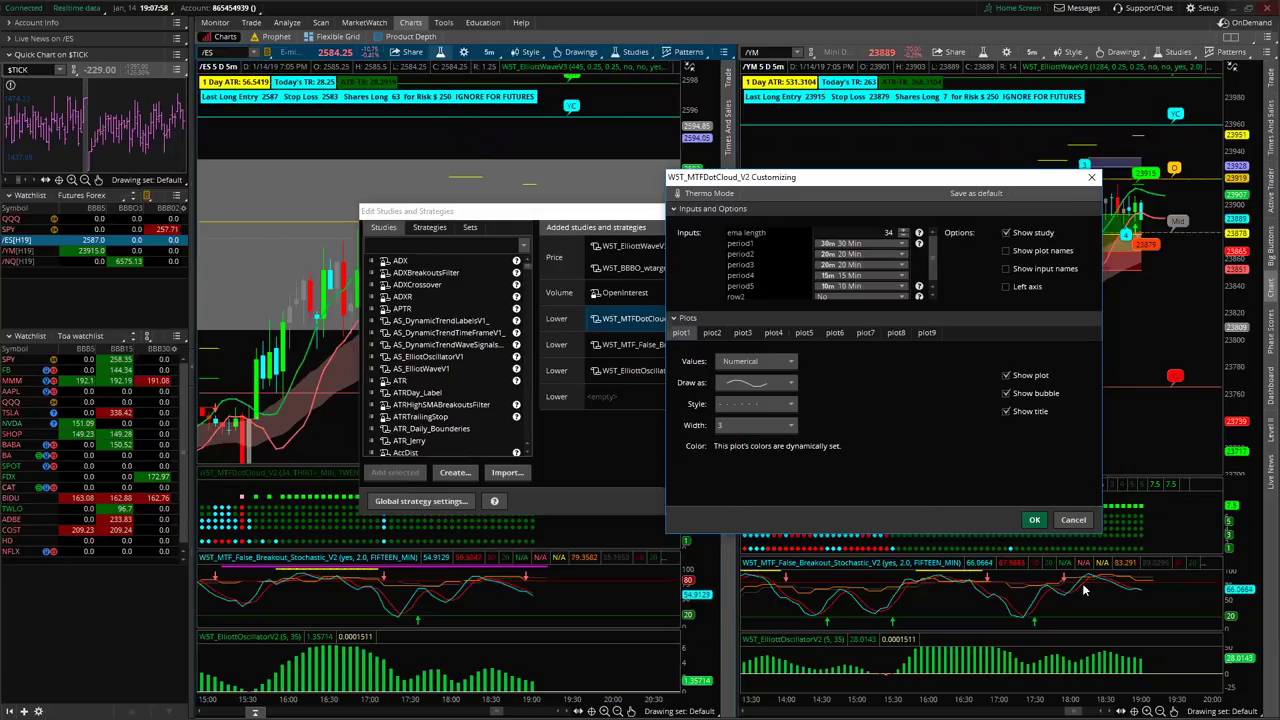
pyautogui.click(1034, 519)
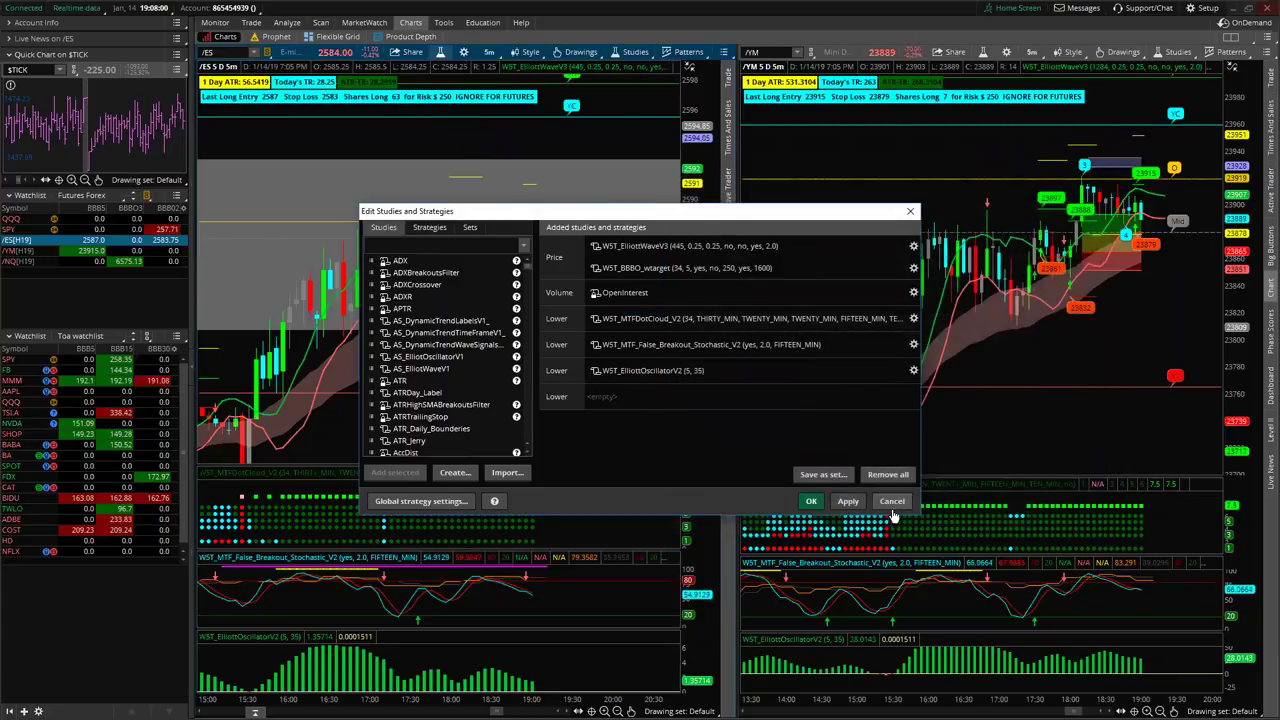
pyautogui.click(891, 502)
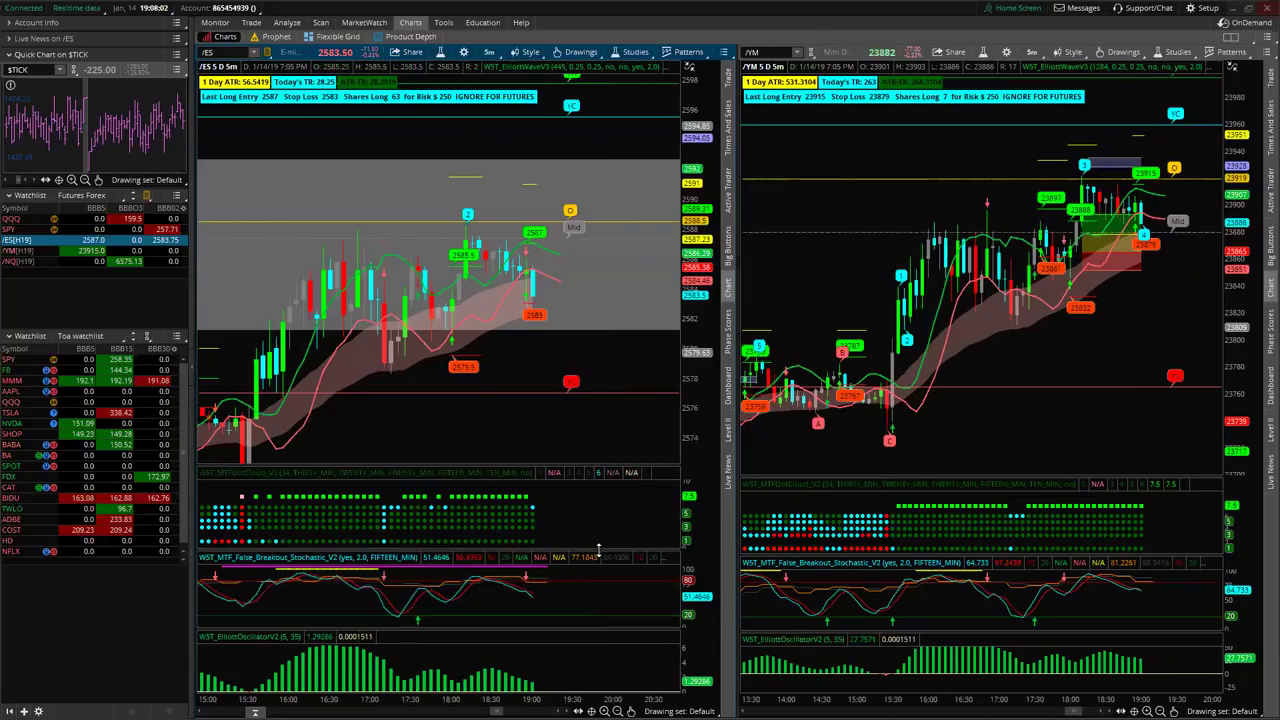
# Resize the /ES chart's panes, giving the price pane more height above the dot cloud and stochastic studies
pyautogui.moveTo(598, 548); pyautogui.dragTo(598, 502)
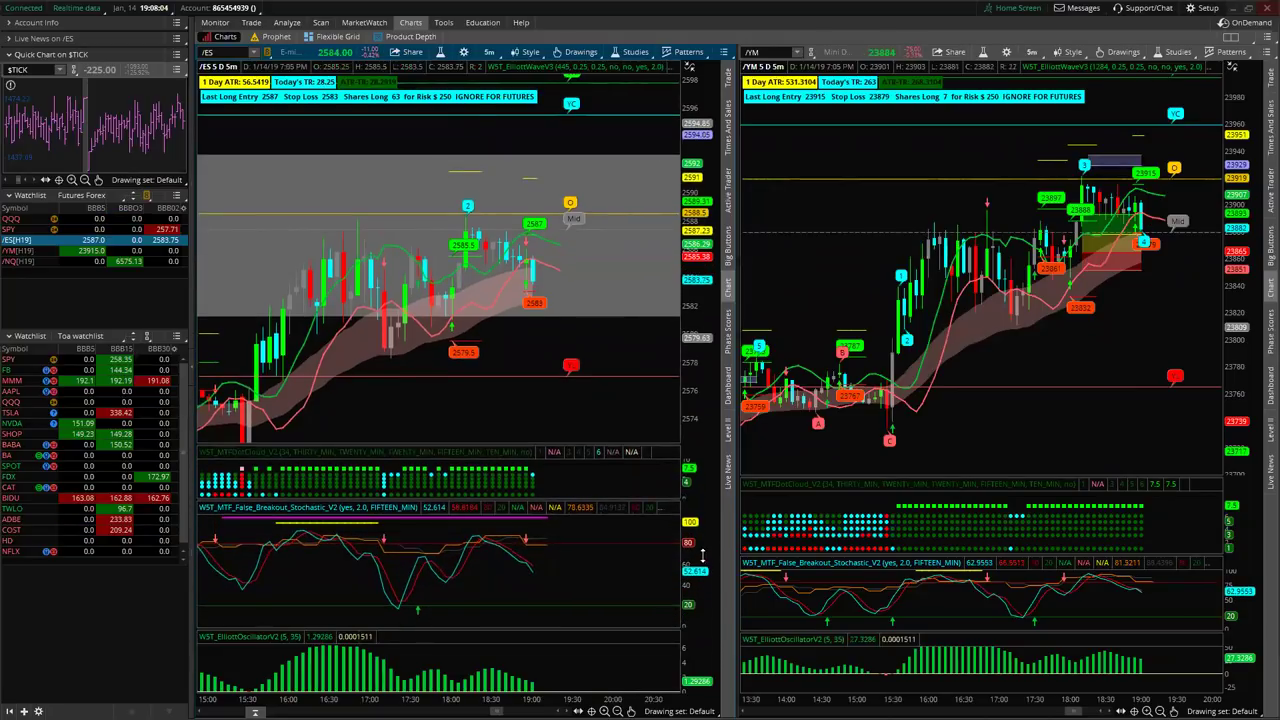
pyautogui.moveTo(565, 583); pyautogui.dragTo(601, 586)
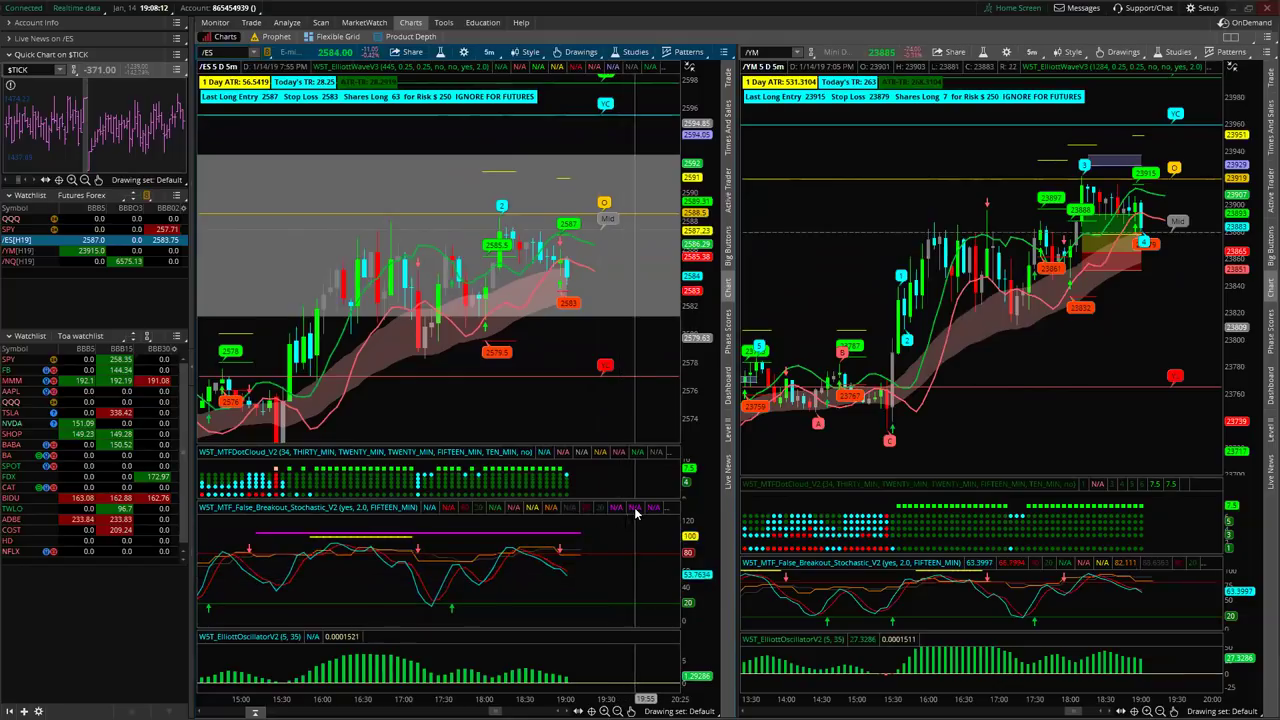
pyautogui.moveTo(635, 506); pyautogui.dragTo(637, 548)
pyautogui.moveTo(670, 441); pyautogui.dragTo(670, 453)
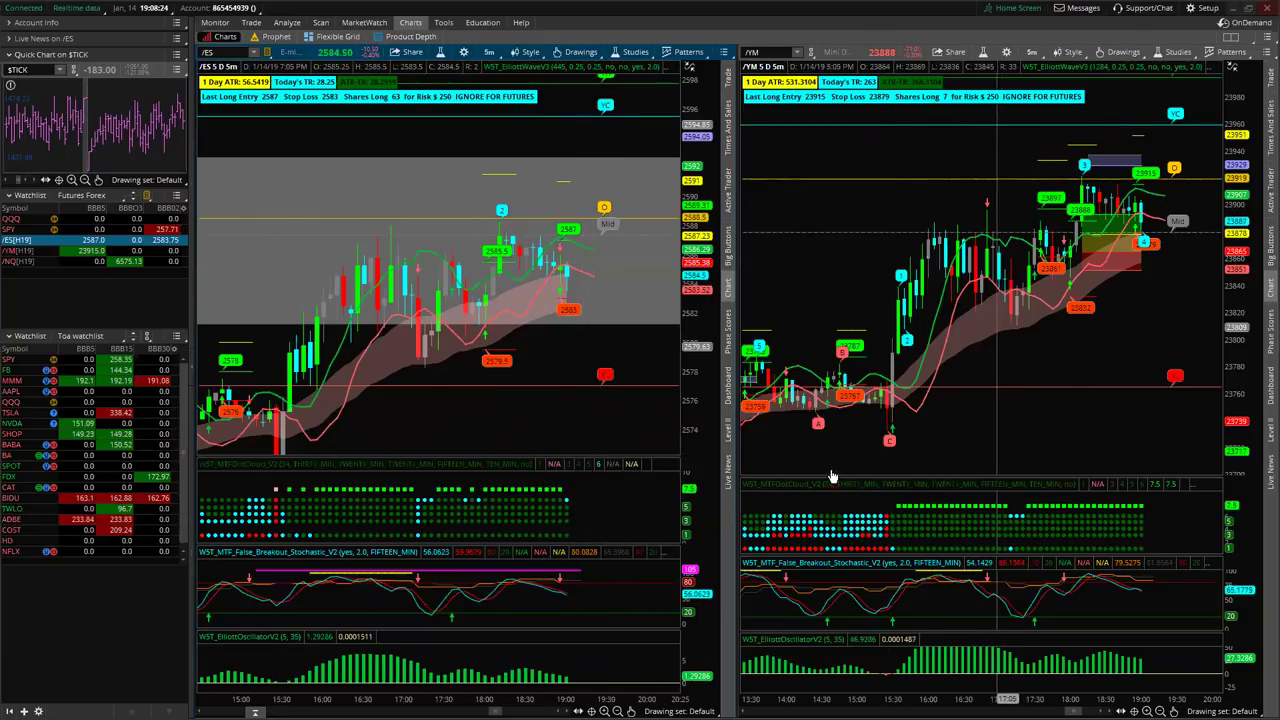
pyautogui.moveTo(668, 456); pyautogui.dragTo(668, 490)
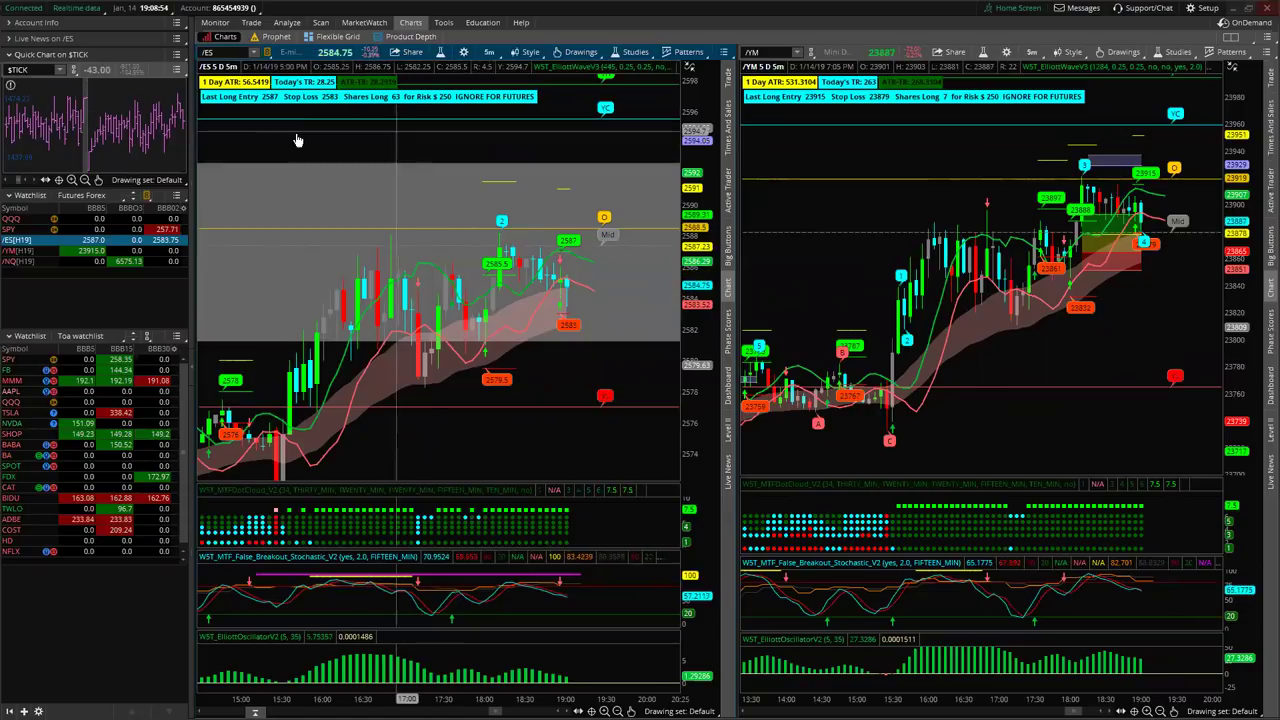
# Shift the $TICK quick chart back from its edge and view the colour link options of the Toa watchlist
pyautogui.moveTo(168, 145); pyautogui.dragTo(135, 146)
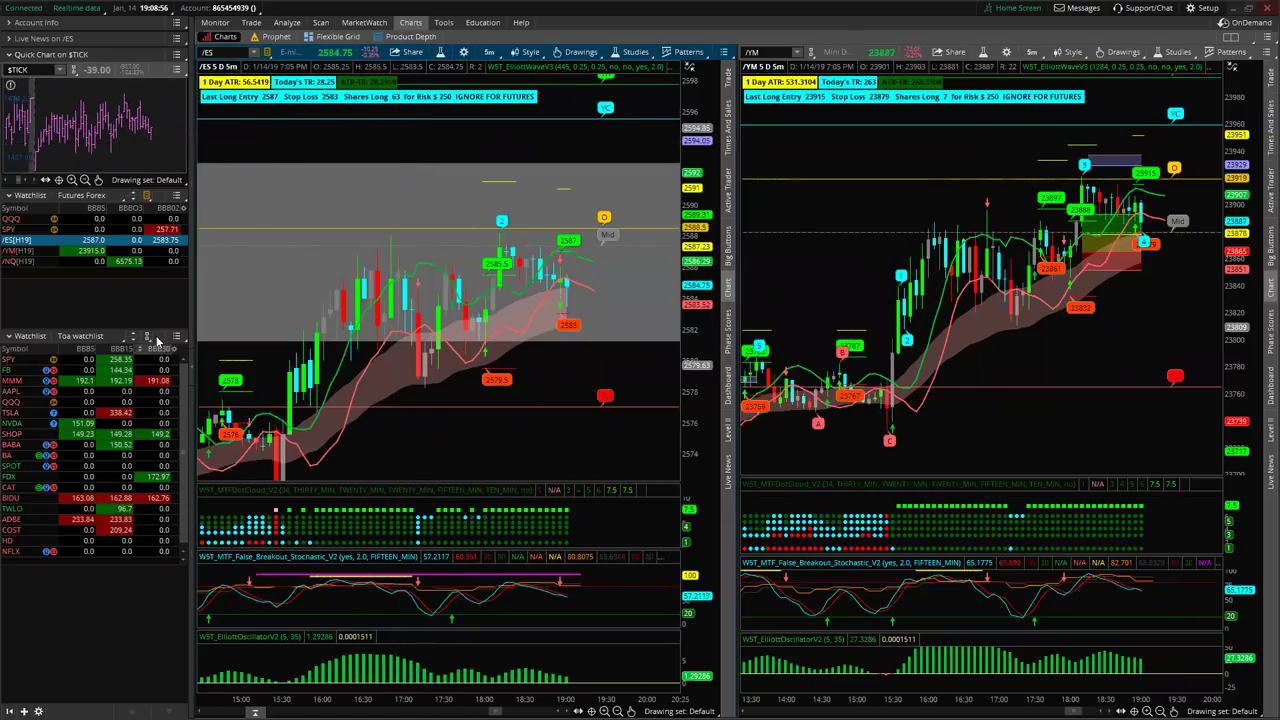
pyautogui.click(70, 181)
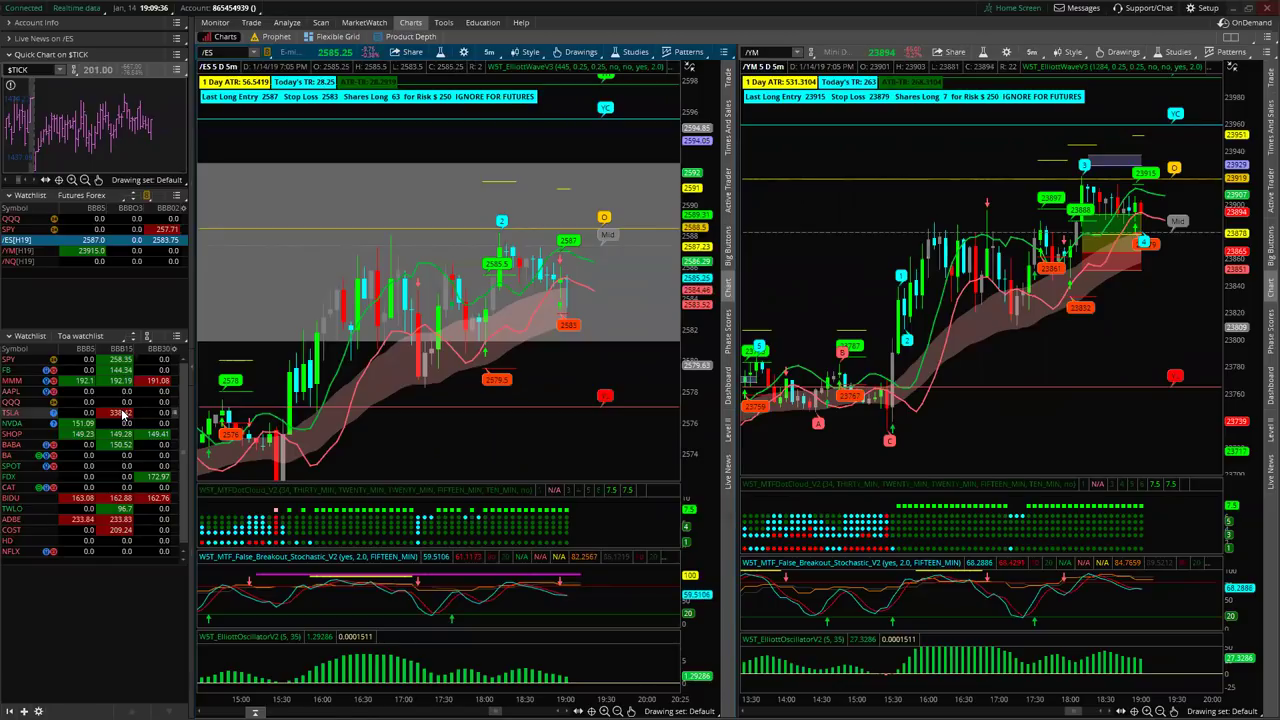
pyautogui.click(148, 338)
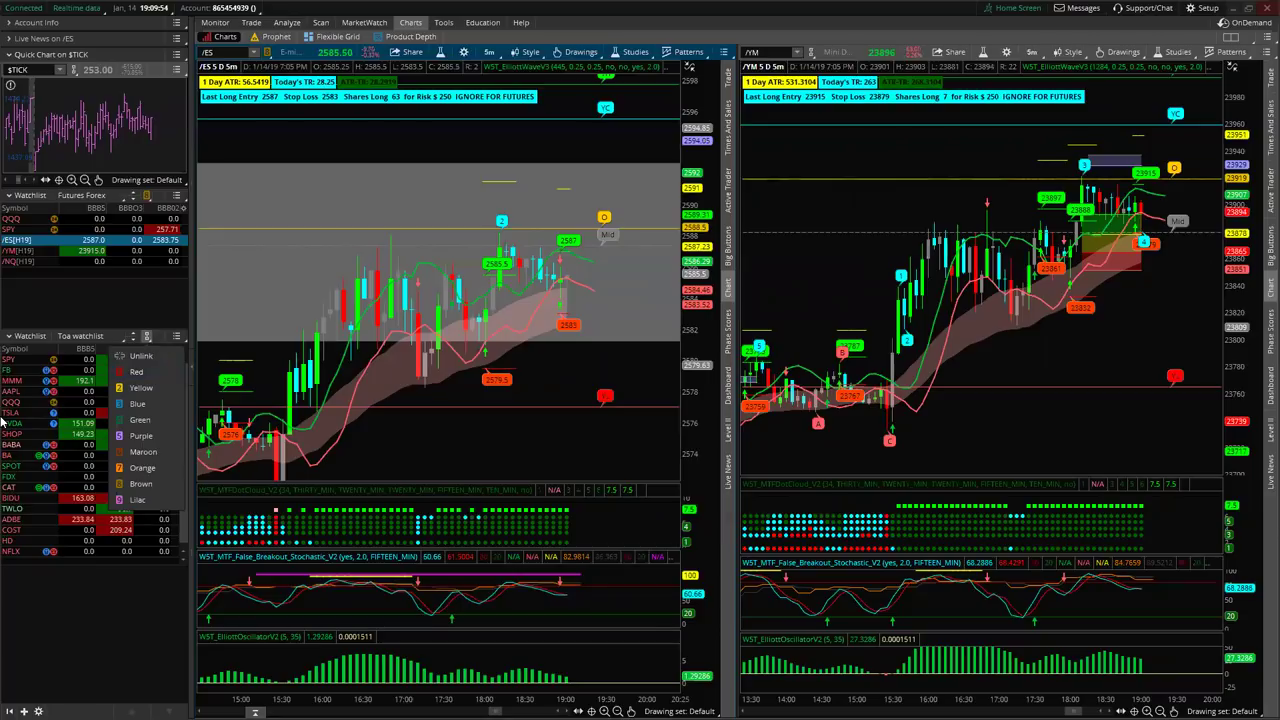
pyautogui.click(94, 607)
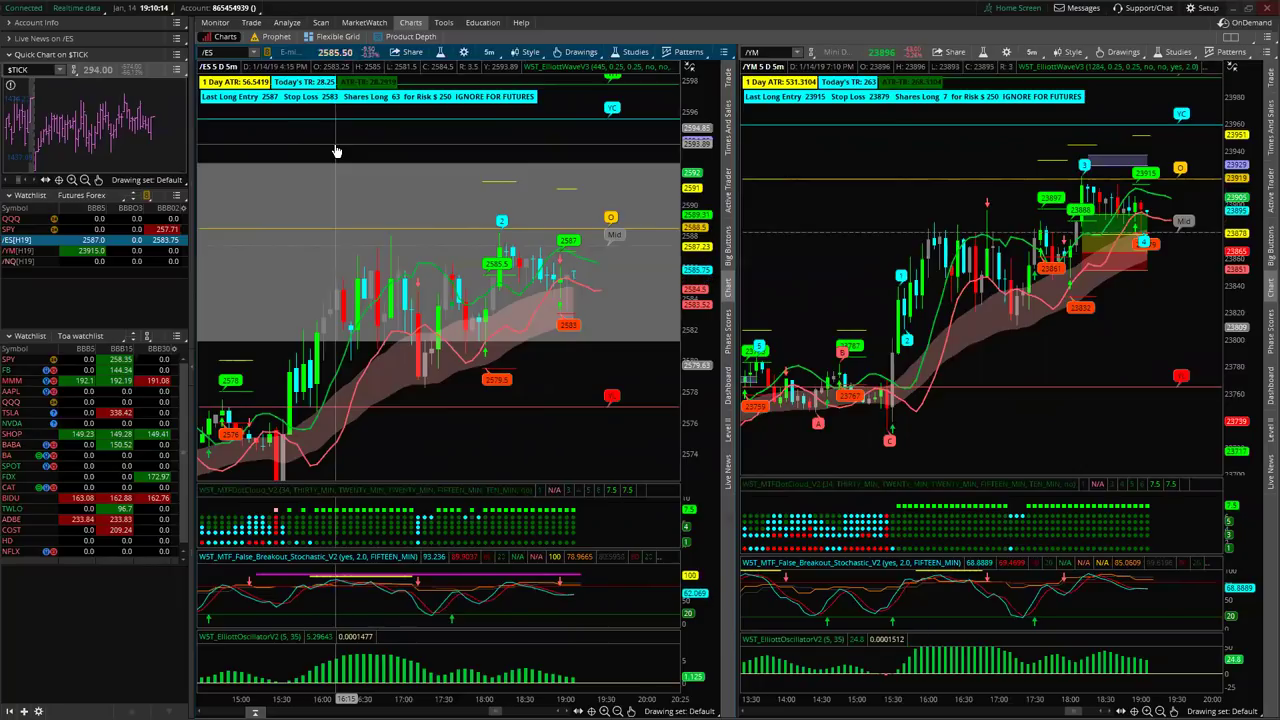
# Open the Flexible Grid and compress the five-minute /ES chart's time scale to view more price history
pyautogui.click(336, 37)
pyautogui.moveTo(1183, 246); pyautogui.dragTo(734, 360)
pyautogui.moveTo(620, 361); pyautogui.dragTo(960, 362)
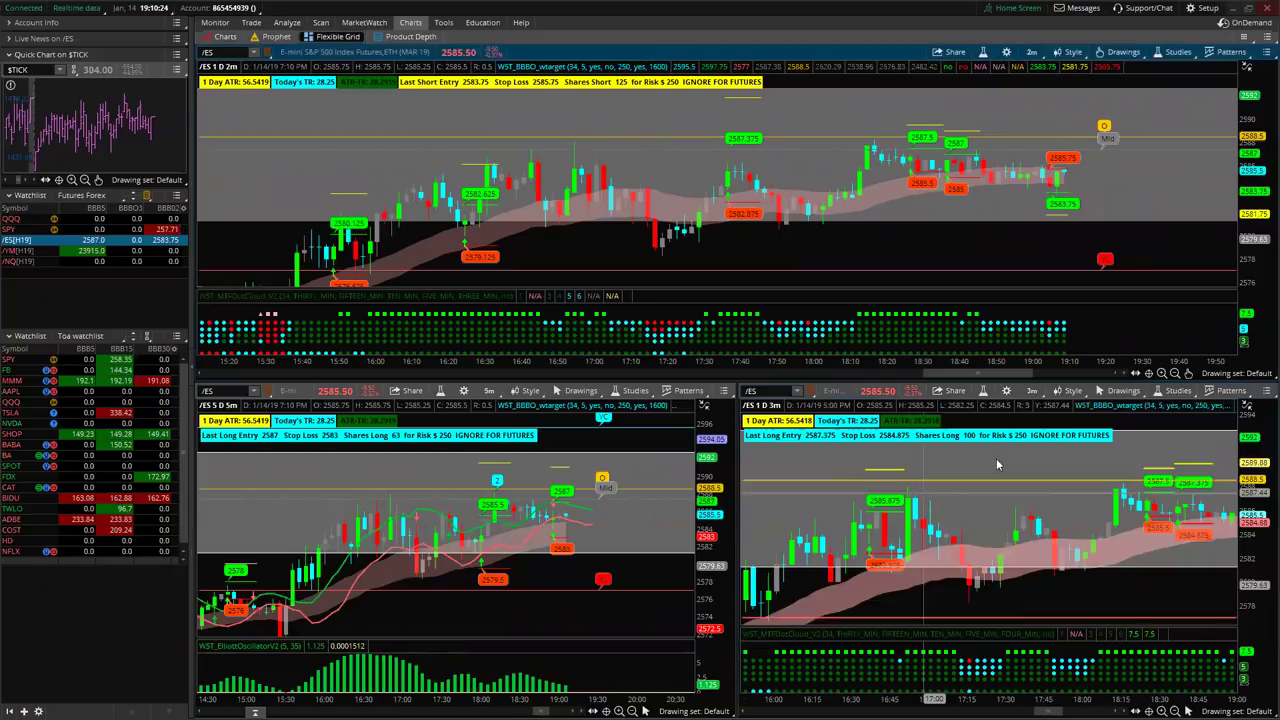
pyautogui.scroll(-5, 652, 598)
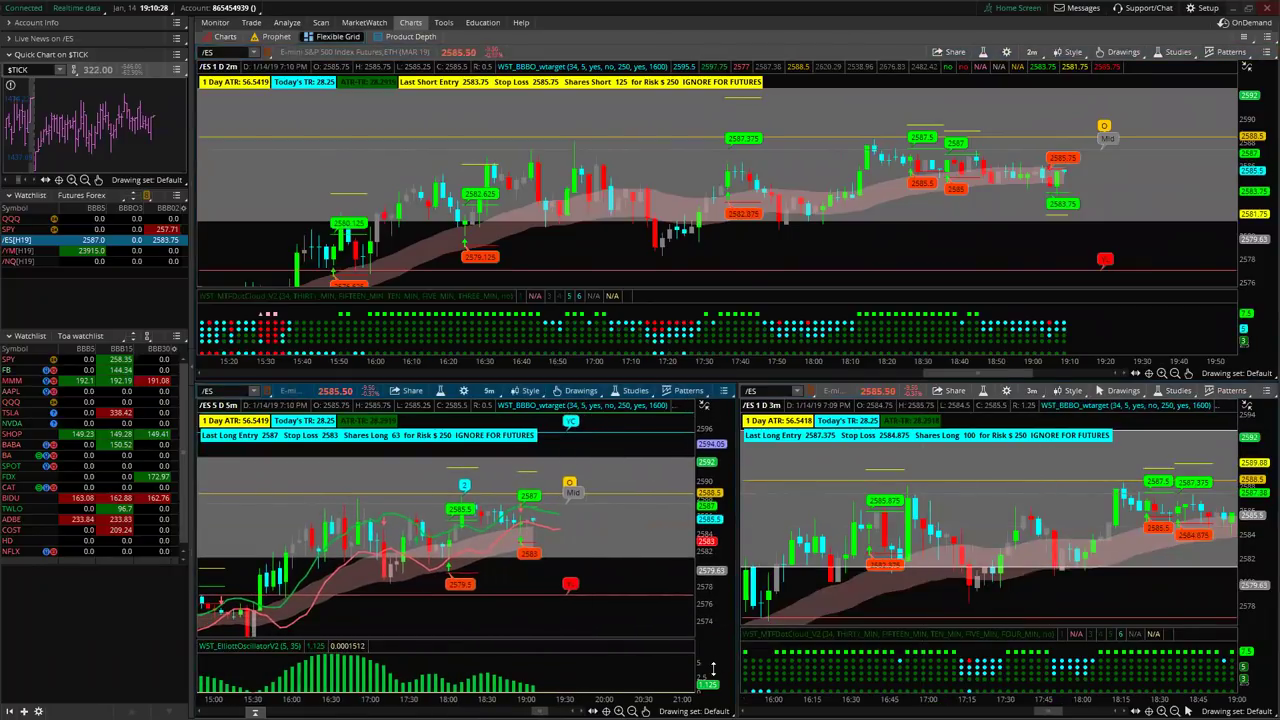
pyautogui.moveTo(718, 662); pyautogui.dragTo(714, 672)
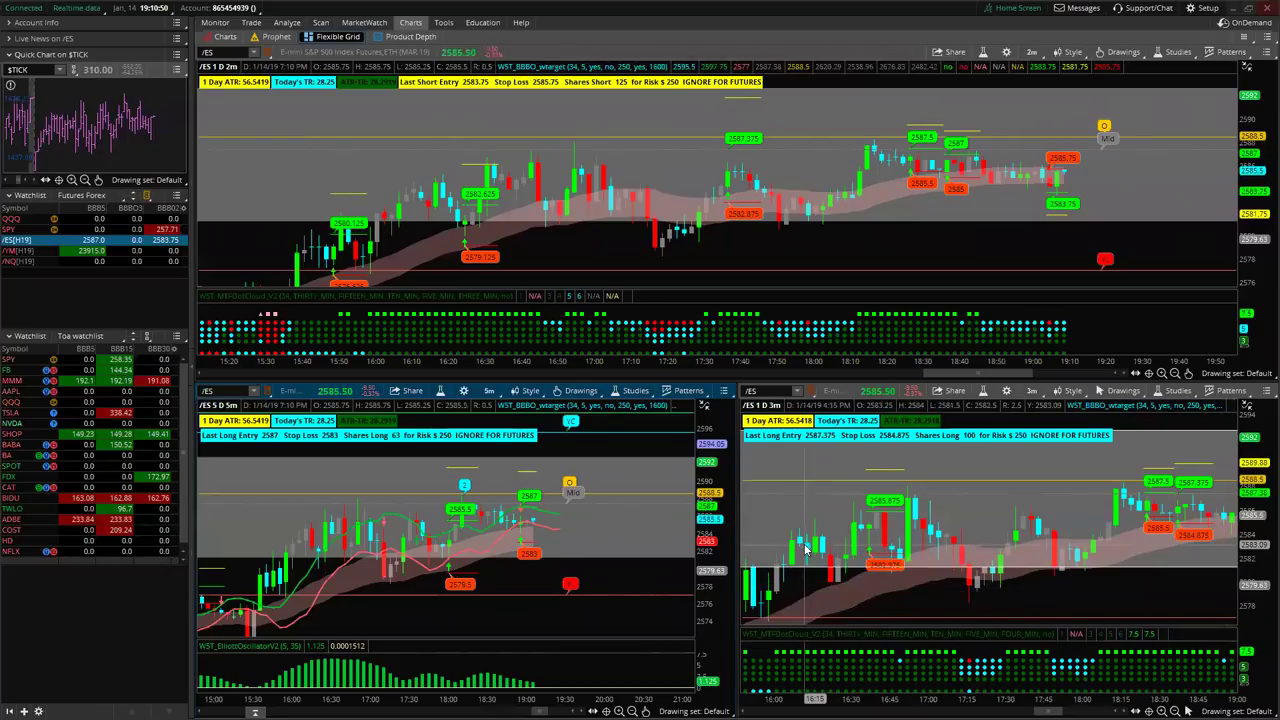
pyautogui.moveTo(596, 697); pyautogui.dragTo(584, 697)
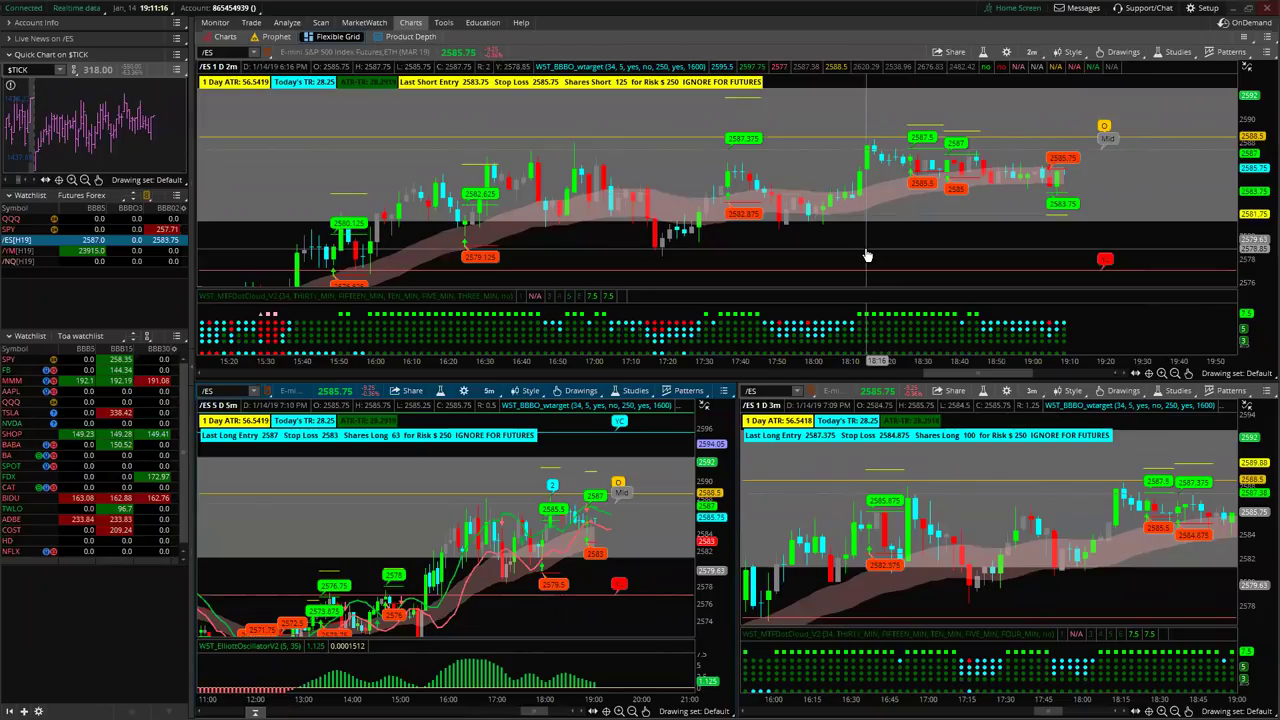
# Reposition the two-, three- and five-minute /ES charts to examine their entry signals, and flatten the five-minute chart's oscillator scale
pyautogui.moveTo(729, 263); pyautogui.dragTo(769, 243)
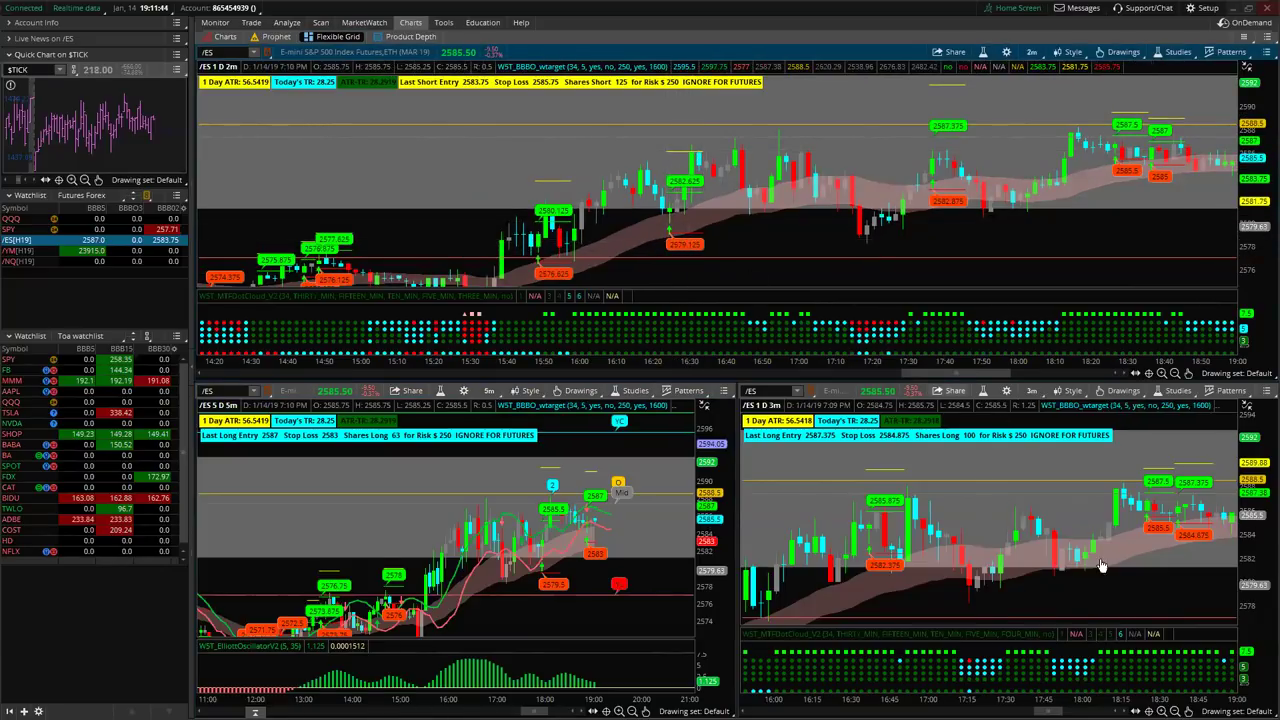
pyautogui.moveTo(1177, 597); pyautogui.dragTo(1052, 605)
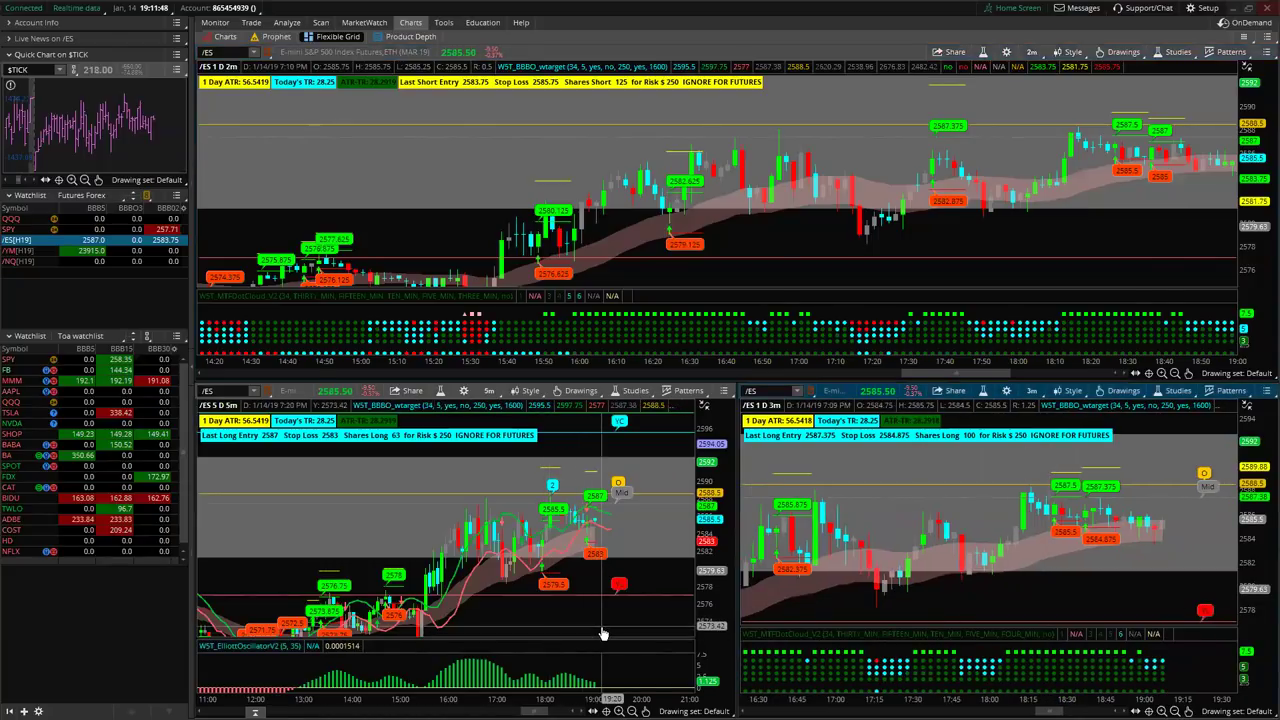
pyautogui.moveTo(606, 623); pyautogui.dragTo(610, 613)
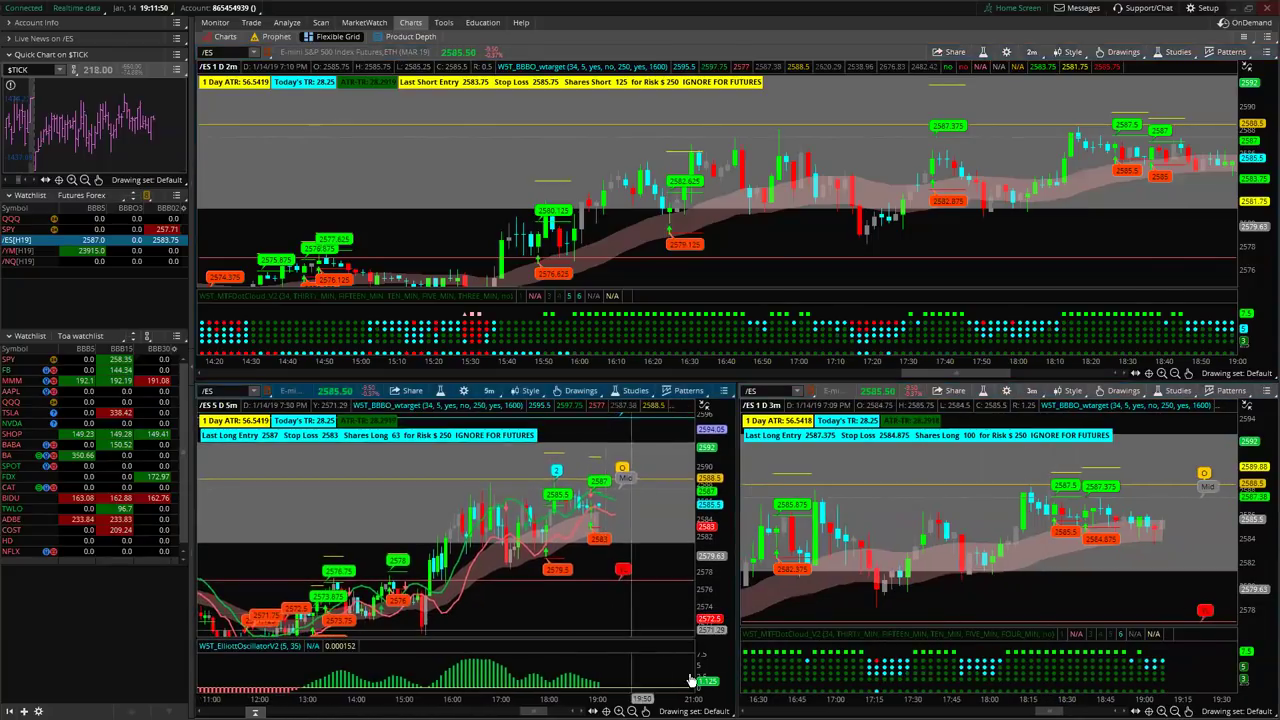
pyautogui.moveTo(708, 667); pyautogui.dragTo(709, 683)
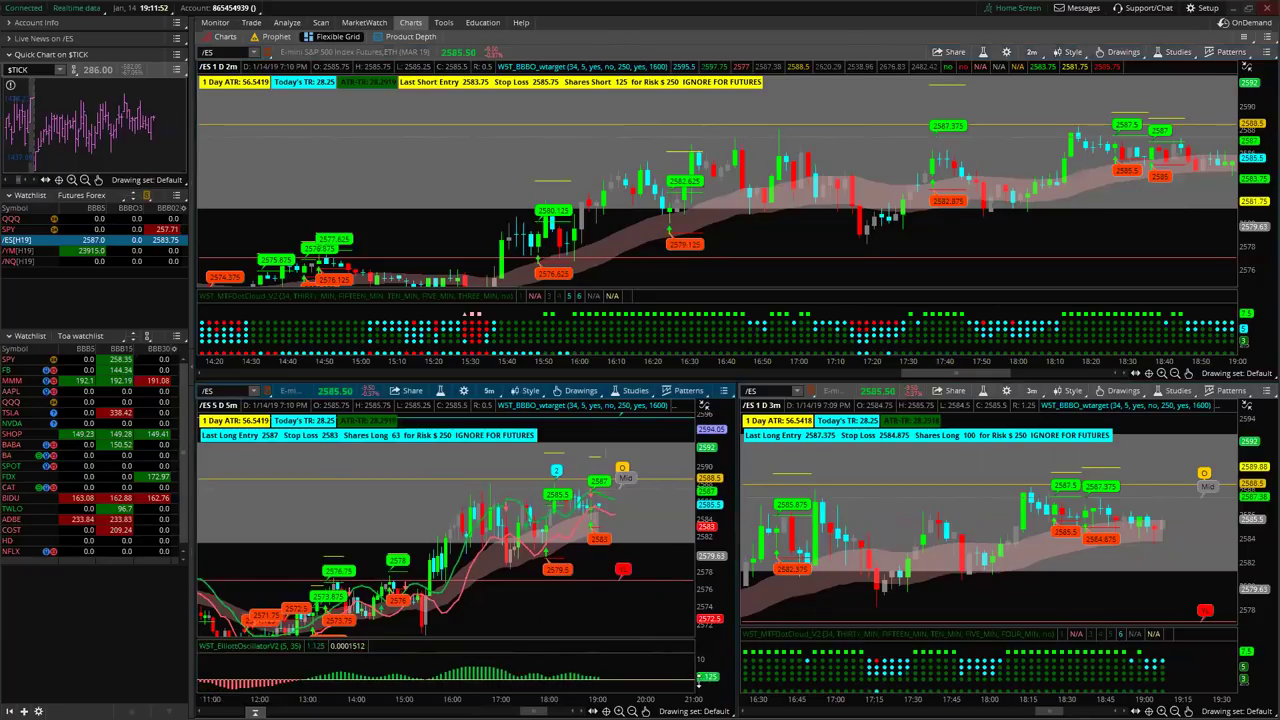
pyautogui.moveTo(544, 609)
pyautogui.mouseDown()
pyautogui.moveTo(548, 592)
pyautogui.moveTo(543, 606)
pyautogui.mouseUp()
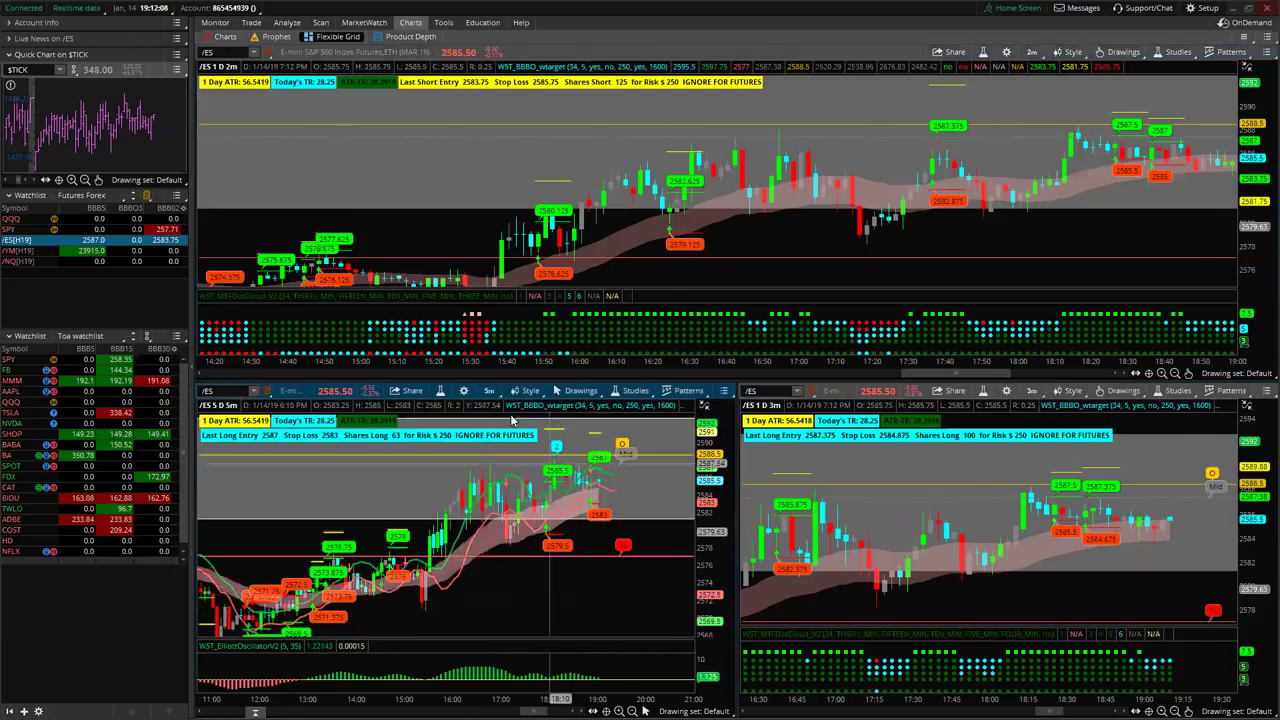
# Check the side-by-side /ES and /YM charts, then return to the Flexible Grid and inspect the three-minute /ES chart
pyautogui.click(226, 37)
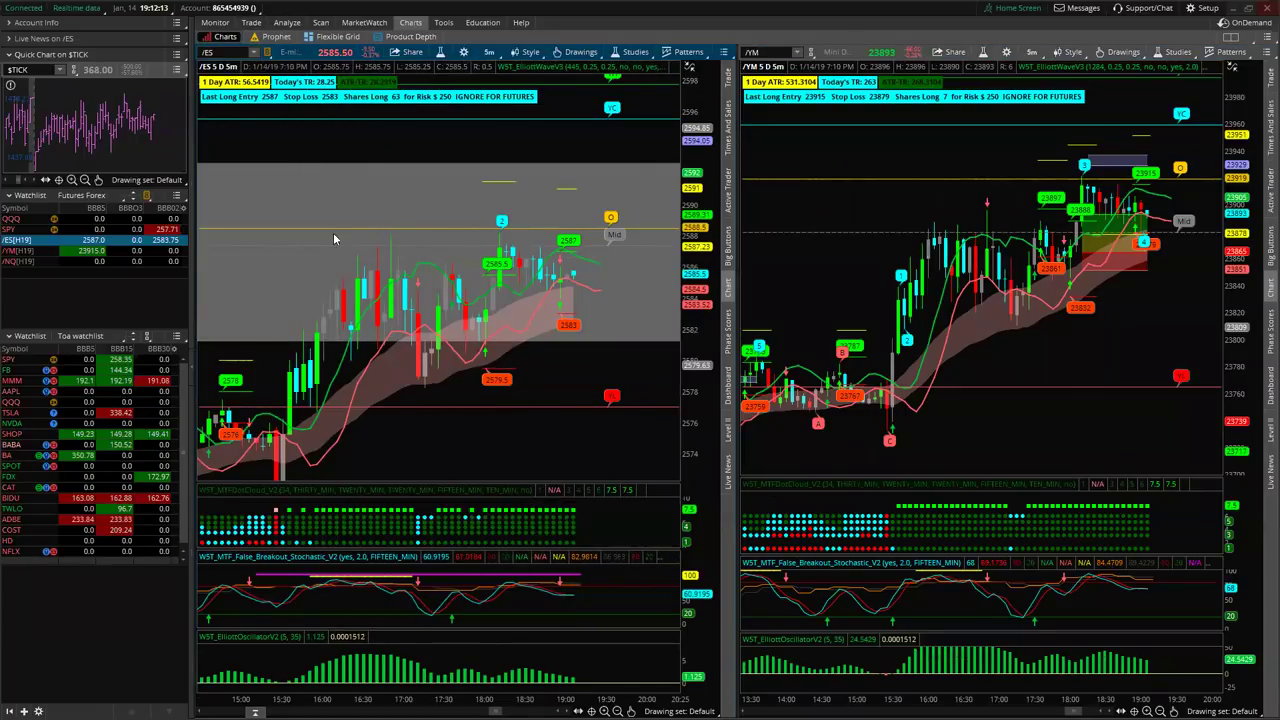
pyautogui.click(338, 36)
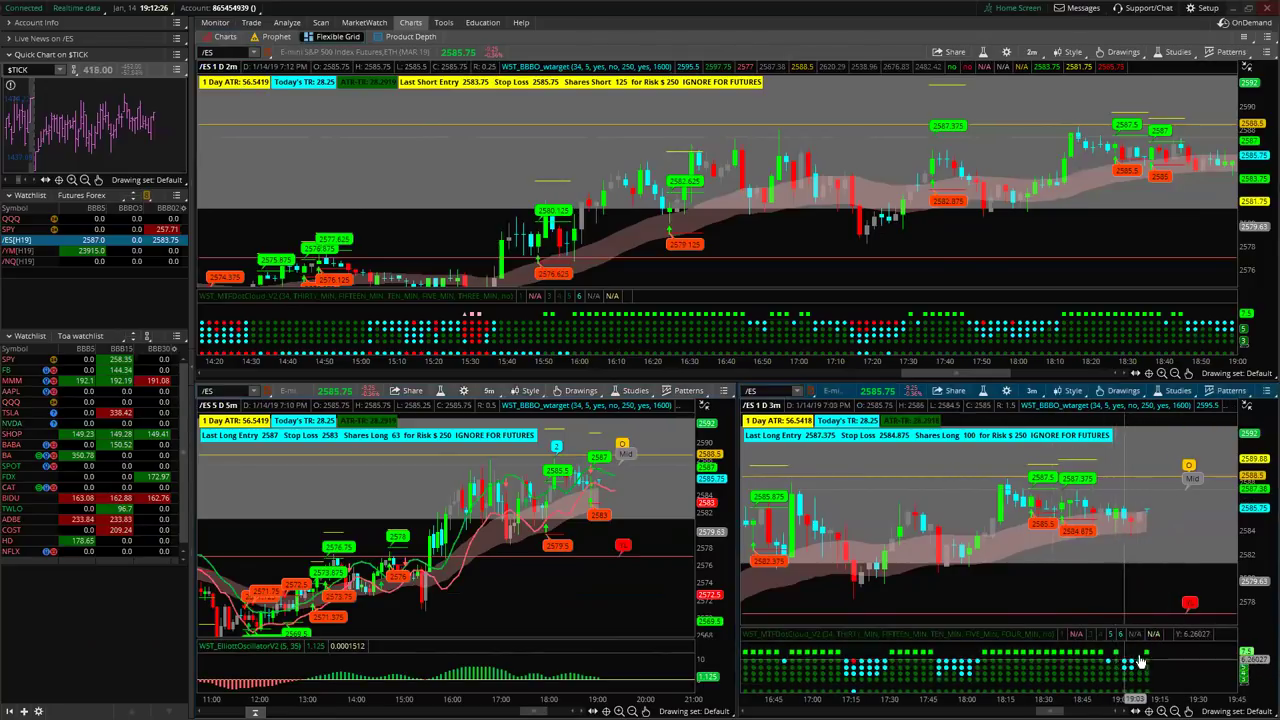
pyautogui.moveTo(1149, 603); pyautogui.dragTo(1150, 610)
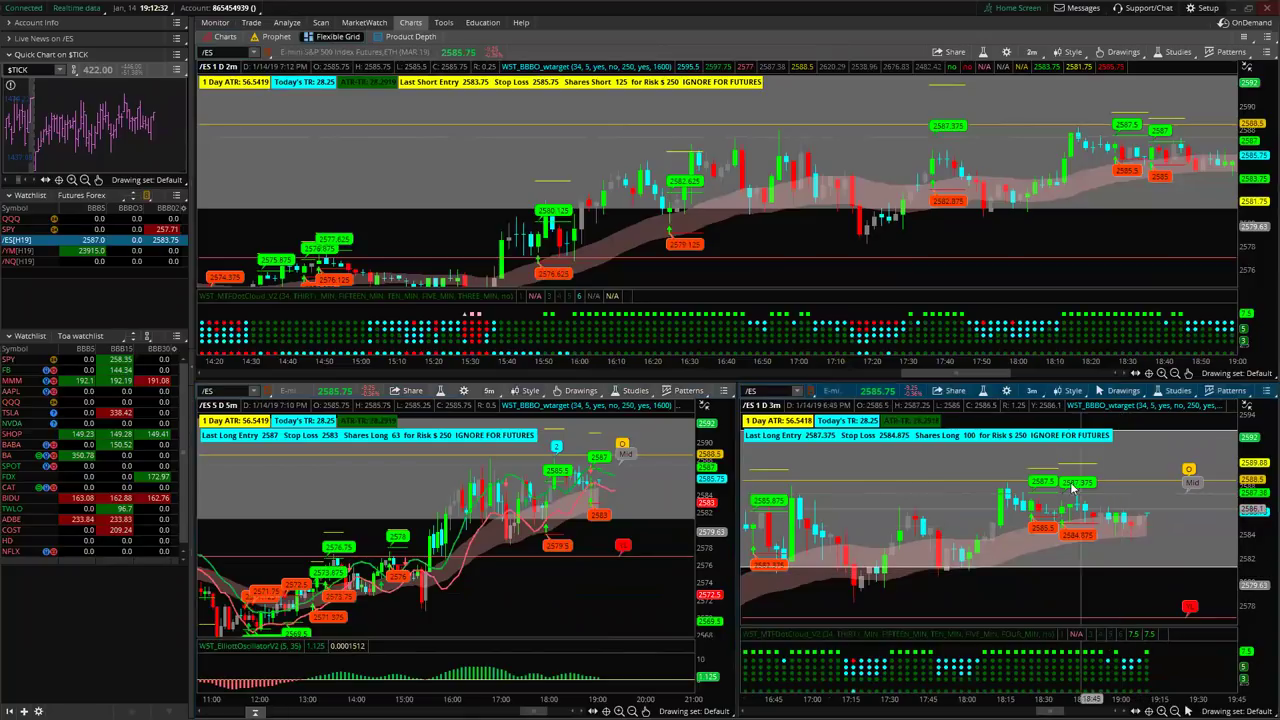
# Inspect the WST_MTFDotCloud_V2 study's period inputs on the three-minute /ES chart, leaving its settings as they are
pyautogui.click(983, 391)
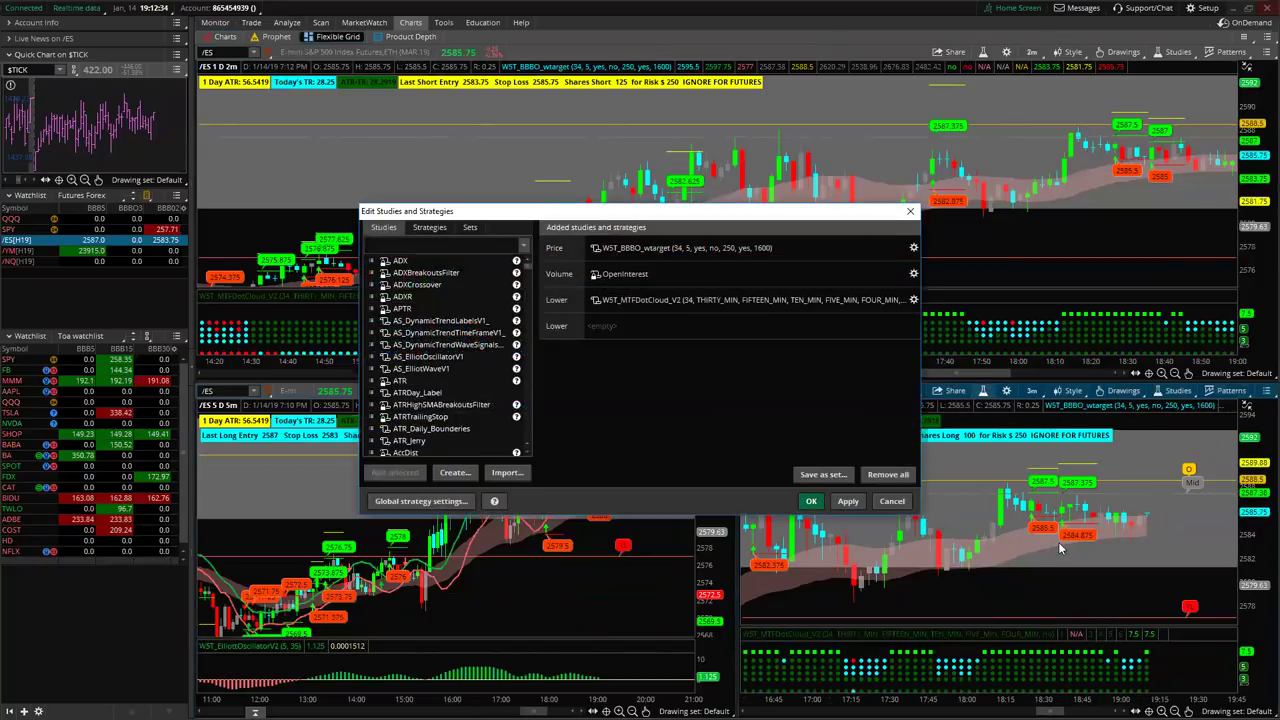
pyautogui.click(828, 299)
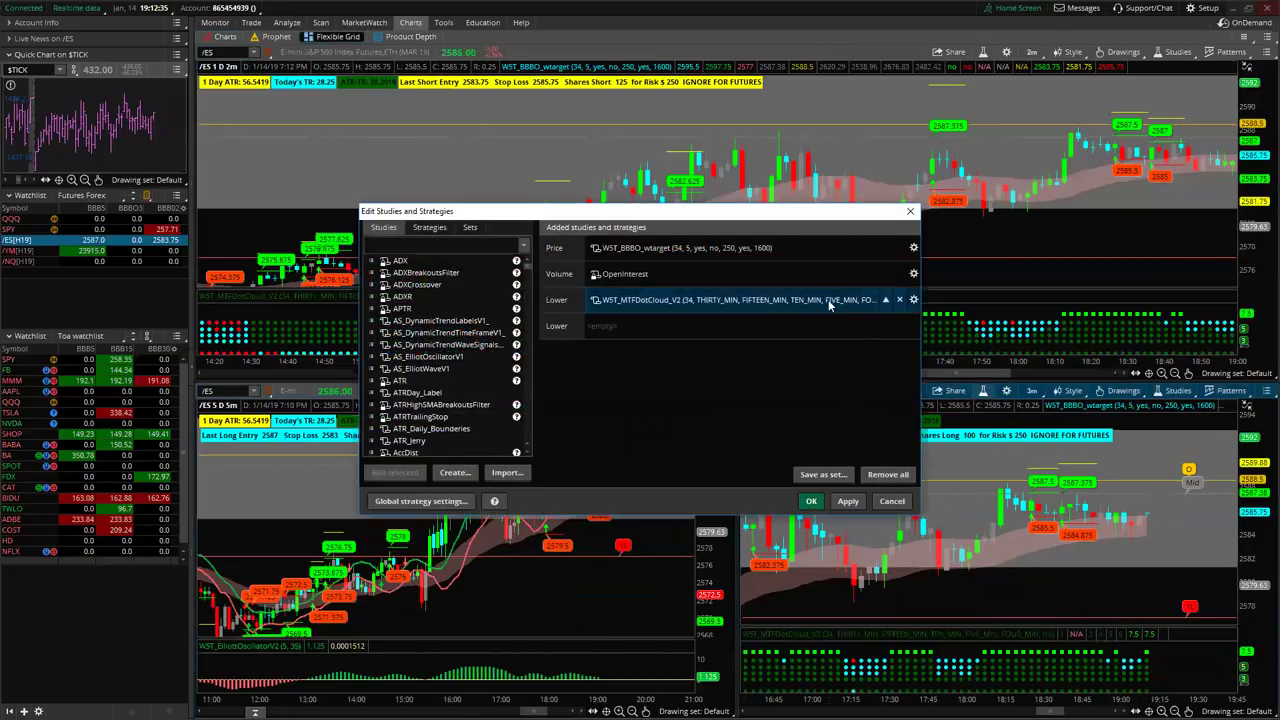
pyautogui.click(913, 299)
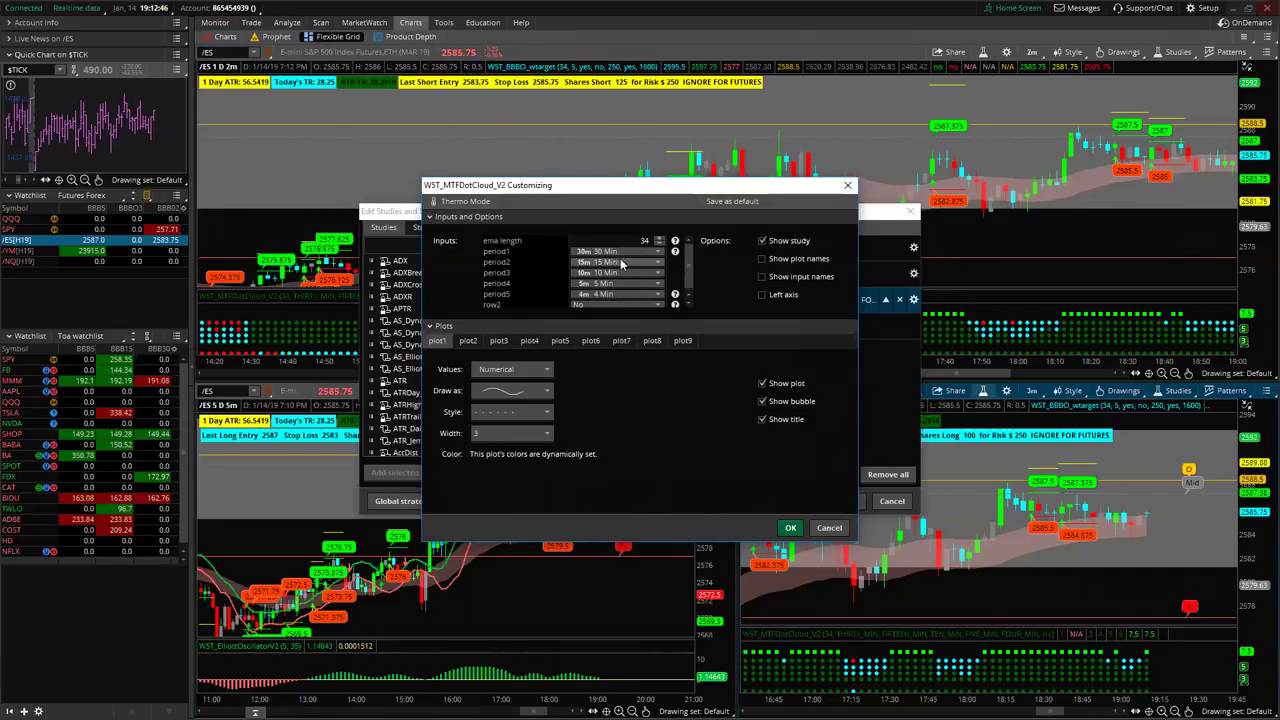
pyautogui.click(829, 527)
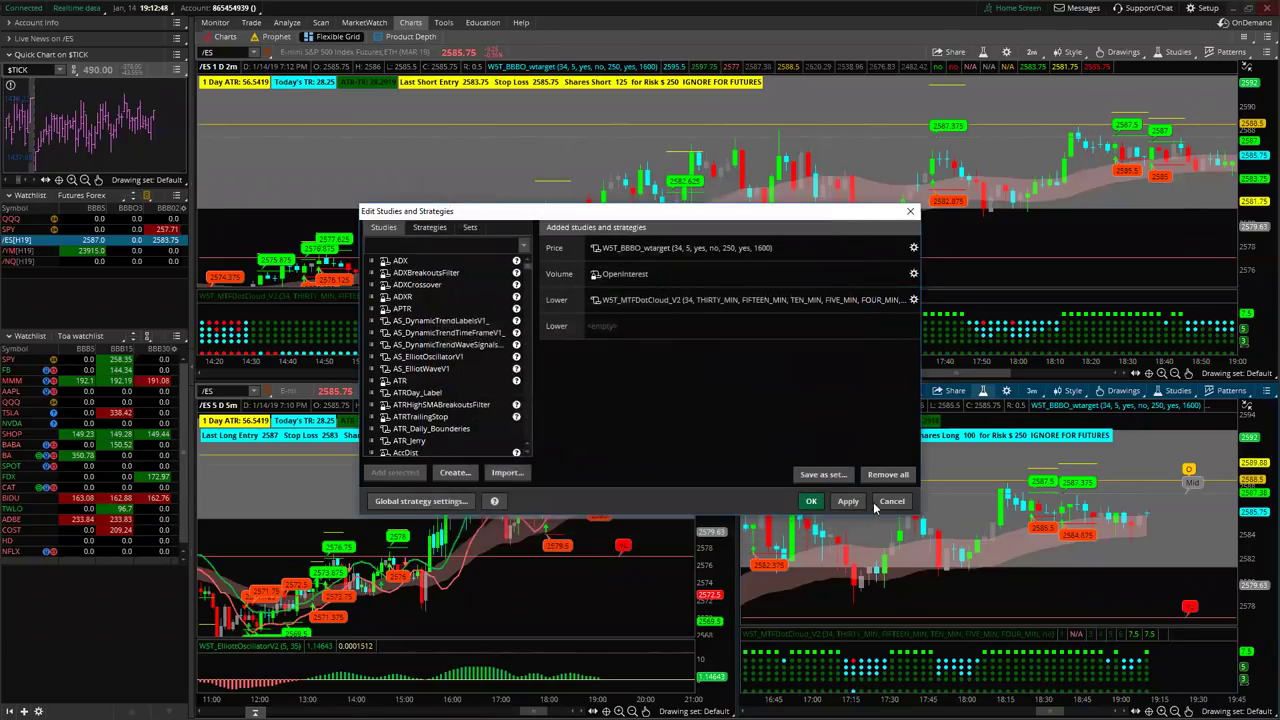
pyautogui.click(890, 501)
# Review the WST_MTFDotCloud_V2 period inputs on the two-minute /ES chart and close the study settings
pyautogui.click(982, 52)
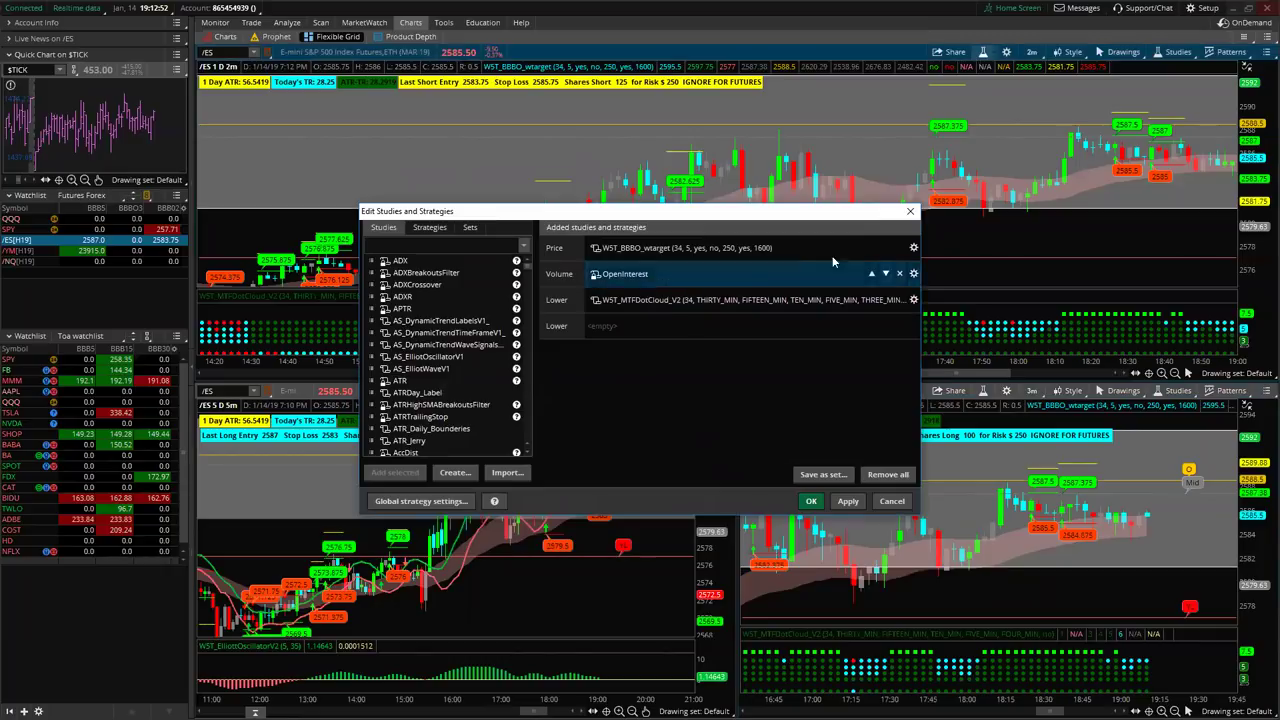
pyautogui.click(913, 299)
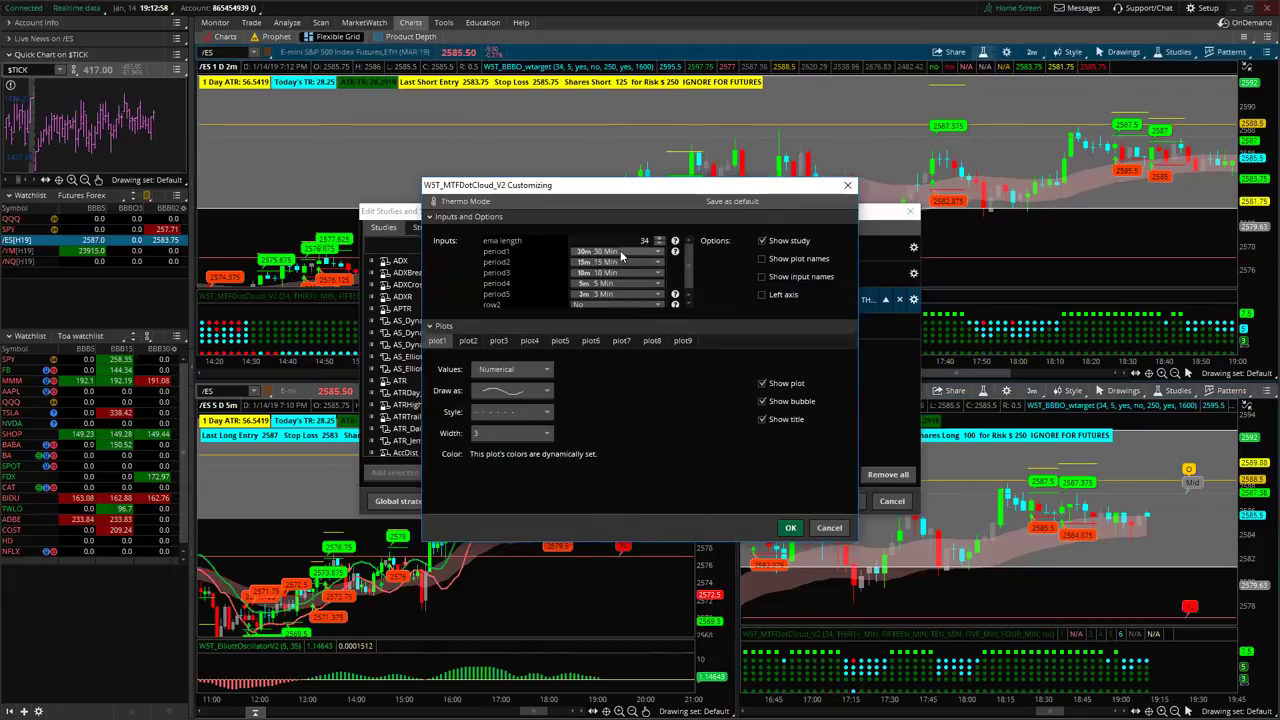
pyautogui.click(789, 530)
pyautogui.click(893, 501)
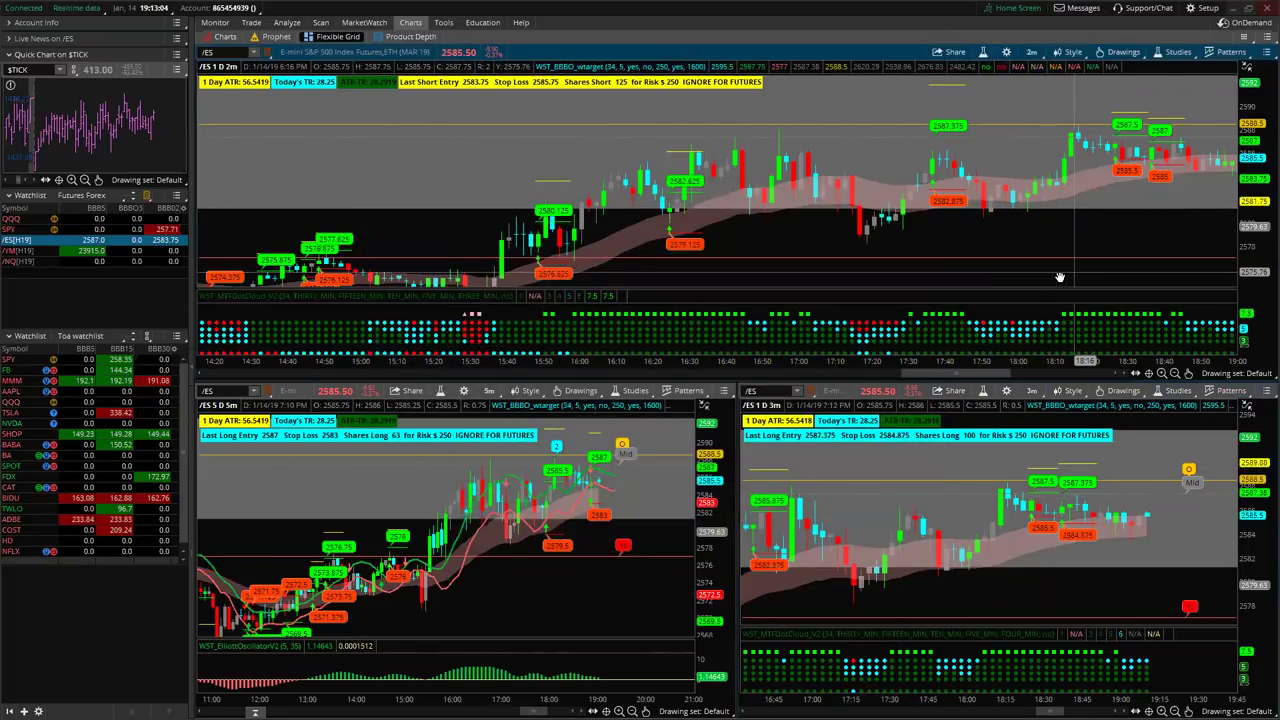
# Shift the two-minute /ES chart back from its edge to examine the latest bars and entry signals
pyautogui.moveTo(1062, 274); pyautogui.dragTo(977, 271)
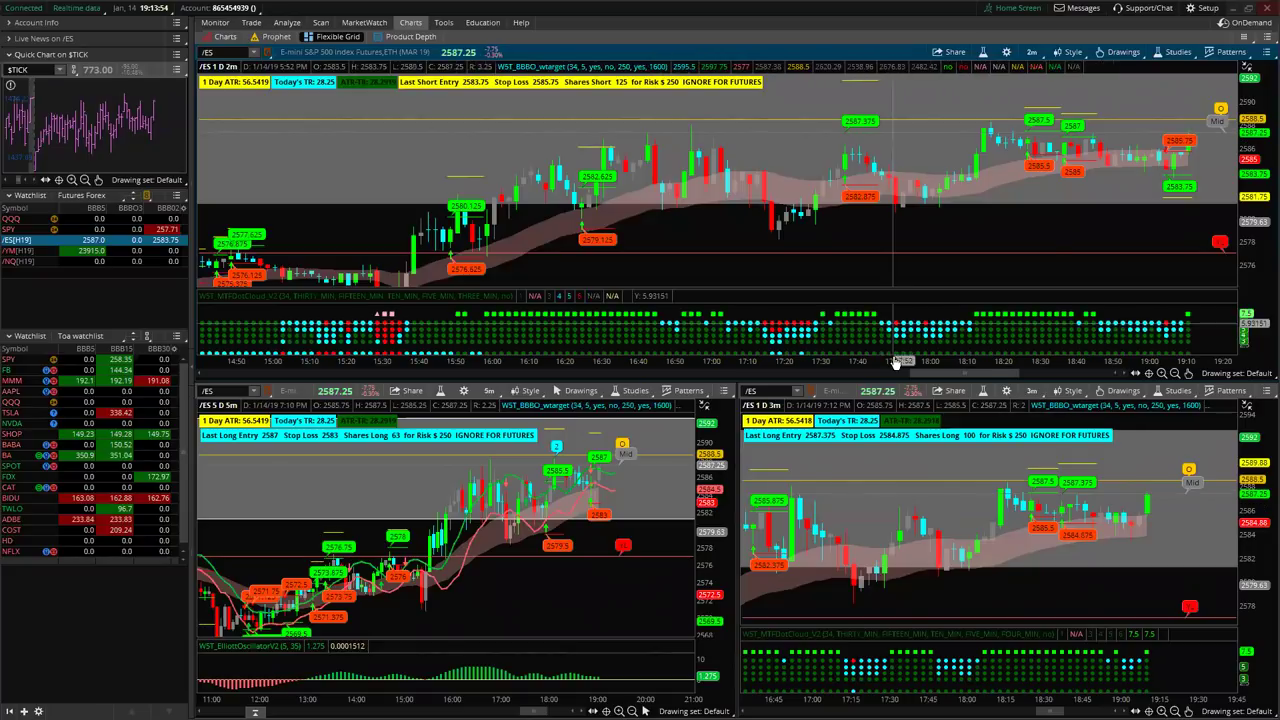
pyautogui.moveTo(1069, 229); pyautogui.dragTo(1010, 236)
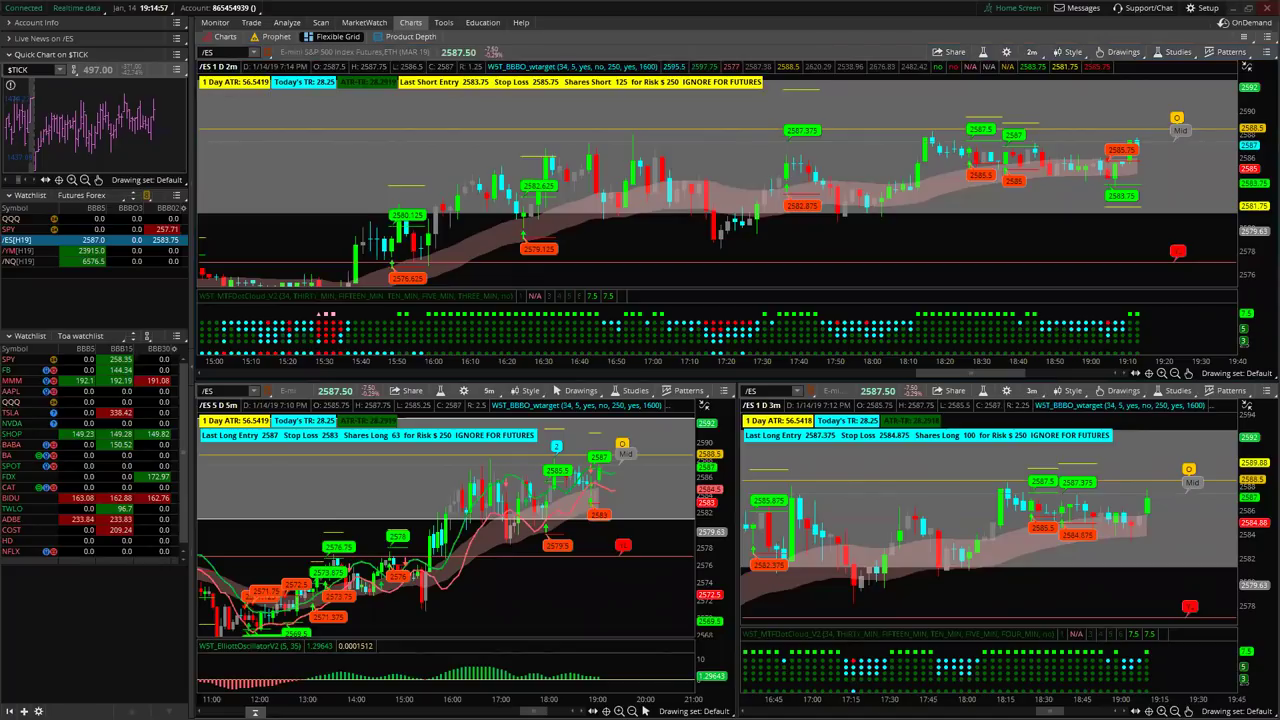
# Show the floating XRT quotes window over the charts, and detach the Toa watchlist into its own window
pyautogui.click(215, 36)
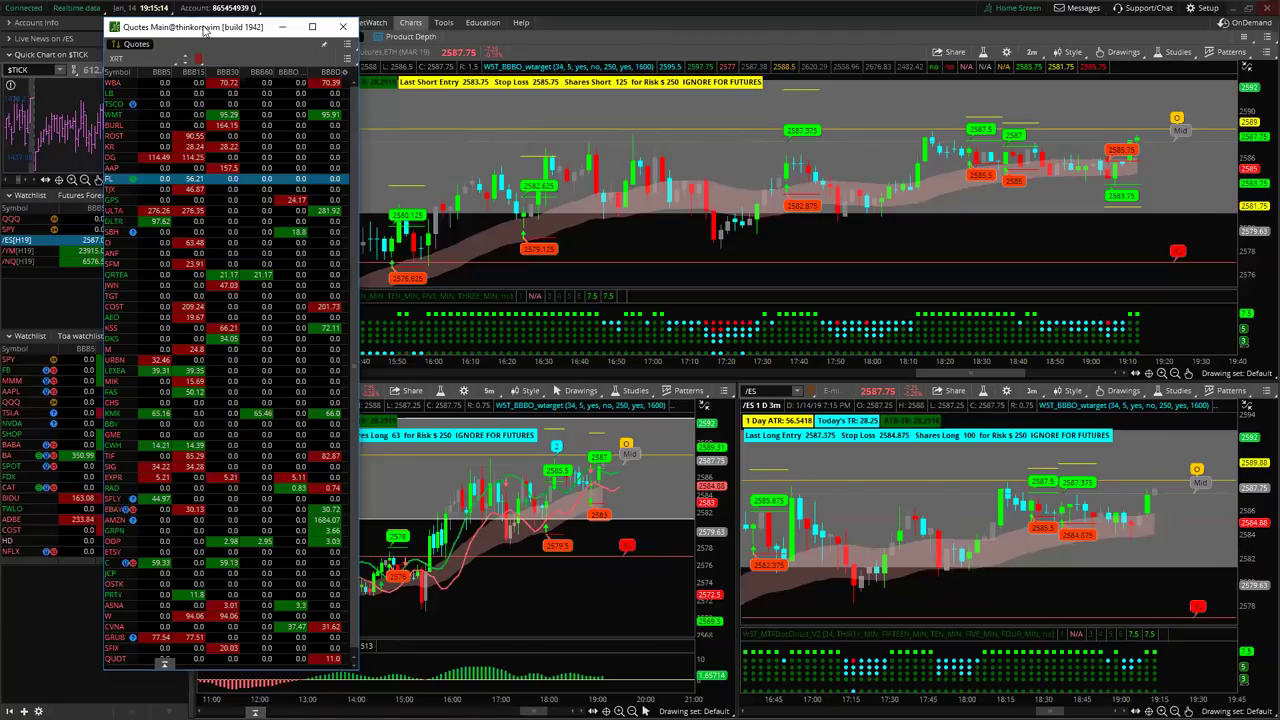
pyautogui.moveTo(405, 63); pyautogui.dragTo(406, 64)
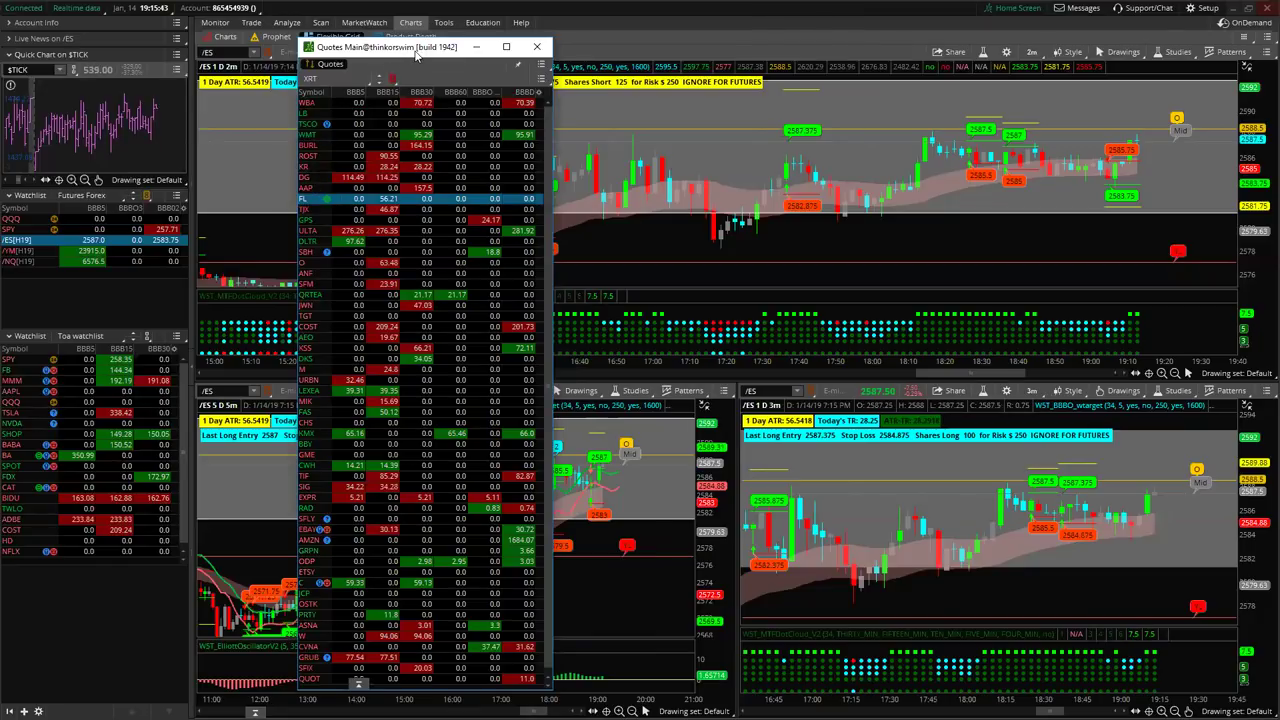
pyautogui.click(175, 337)
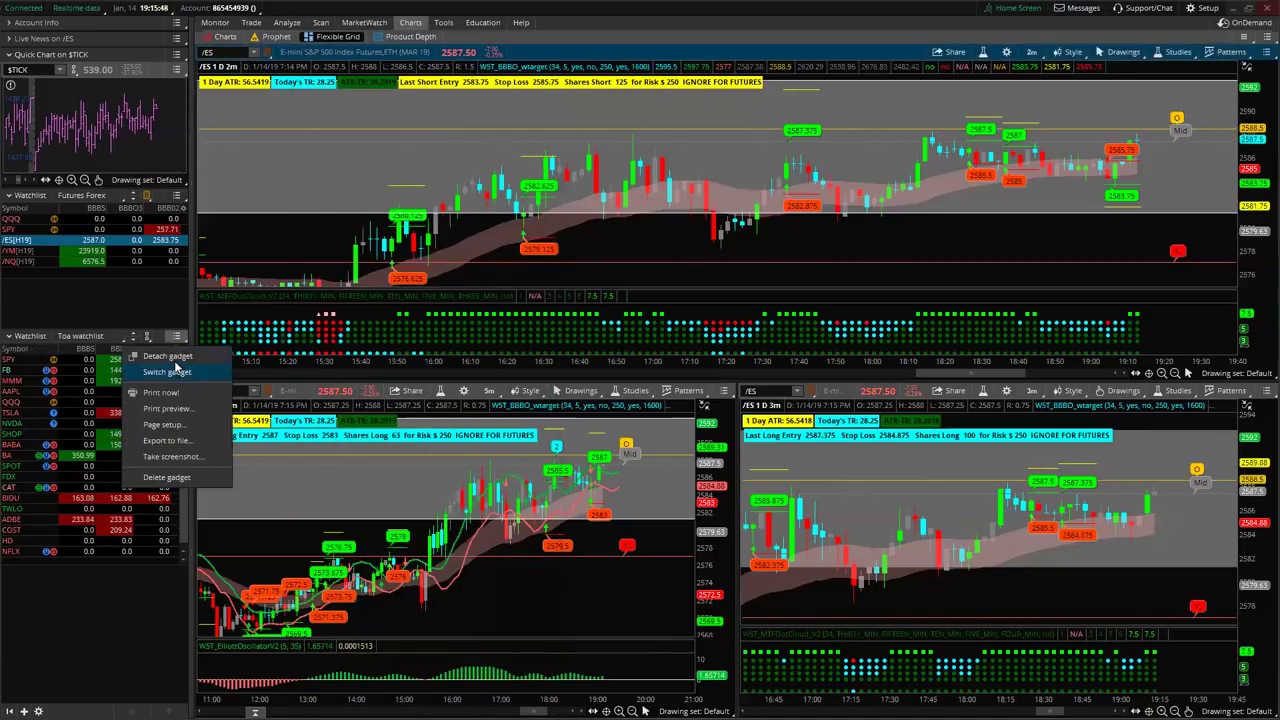
pyautogui.click(168, 357)
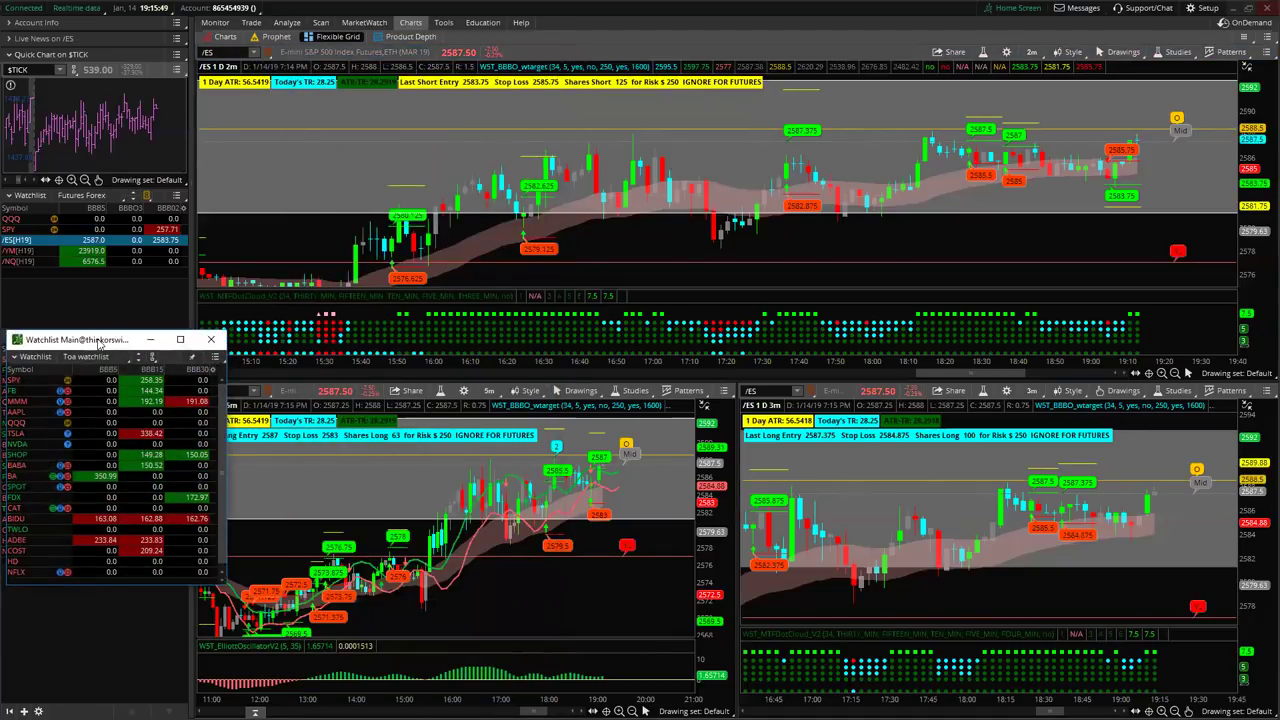
pyautogui.moveTo(99, 343); pyautogui.dragTo(90, 337)
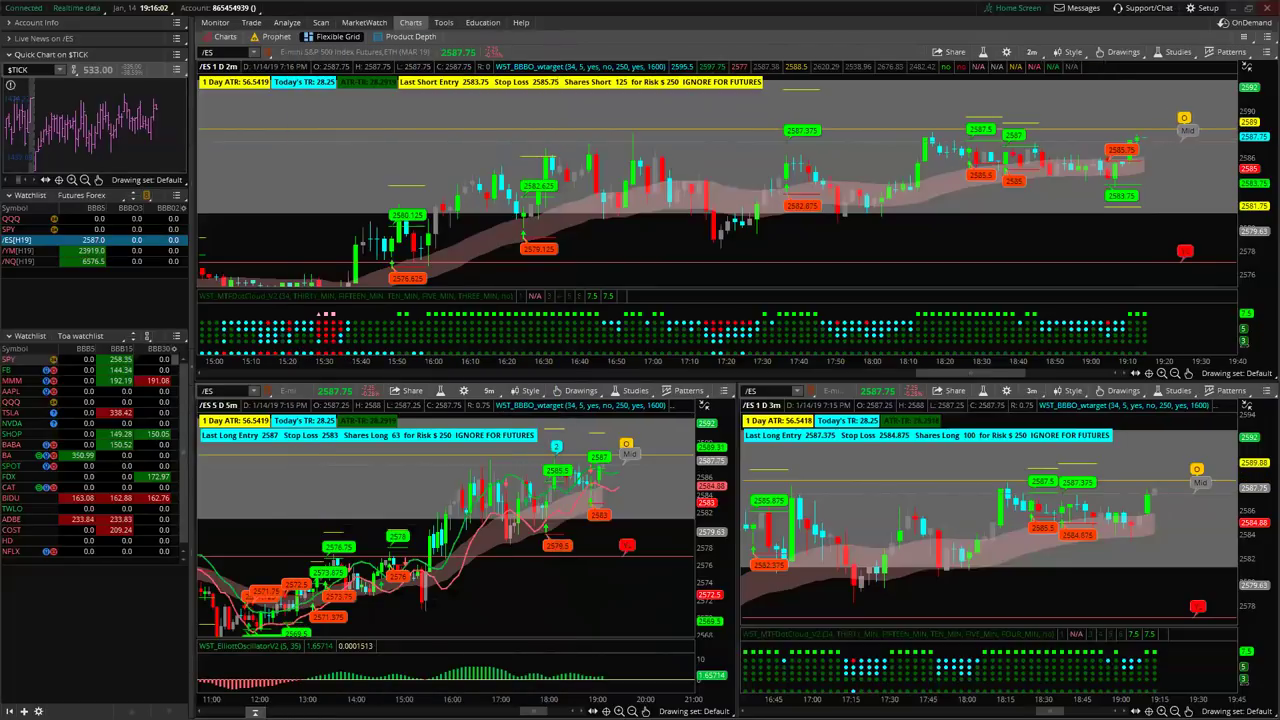
# Save the current workspace as ES and NQ, overwriting the existing workspace of that name
pyautogui.click(1192, 8)
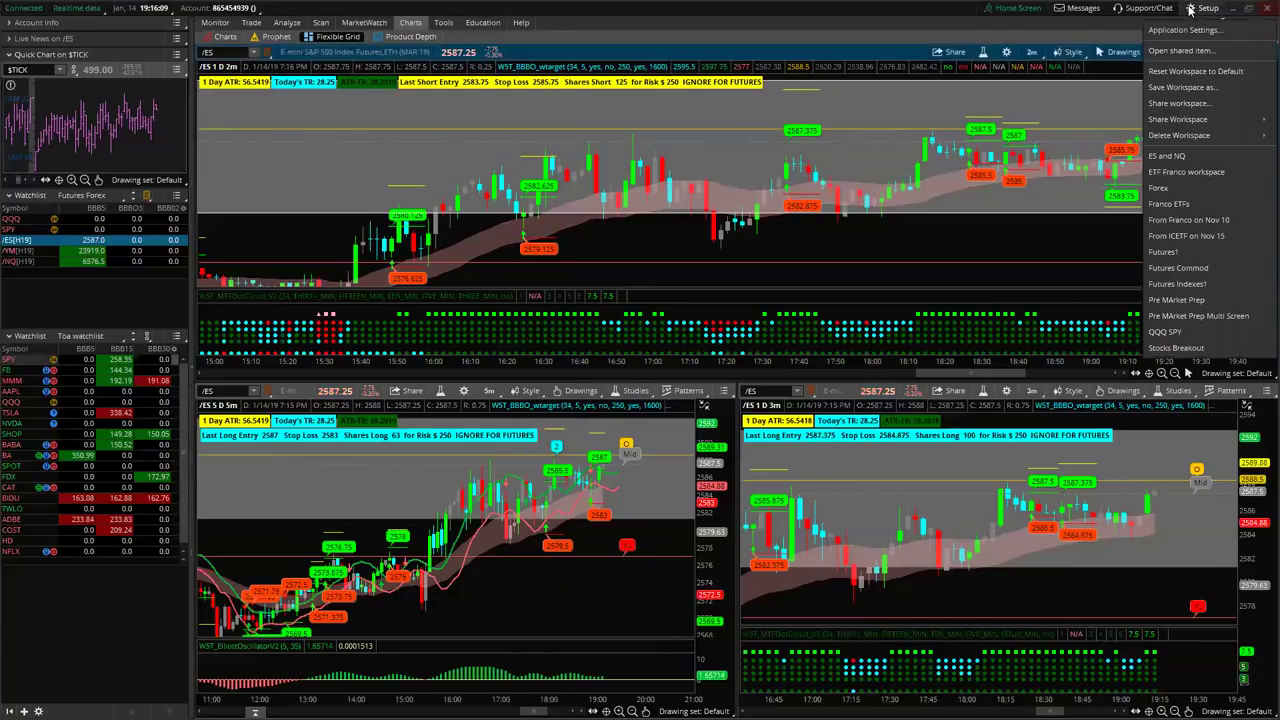
pyautogui.click(1190, 88)
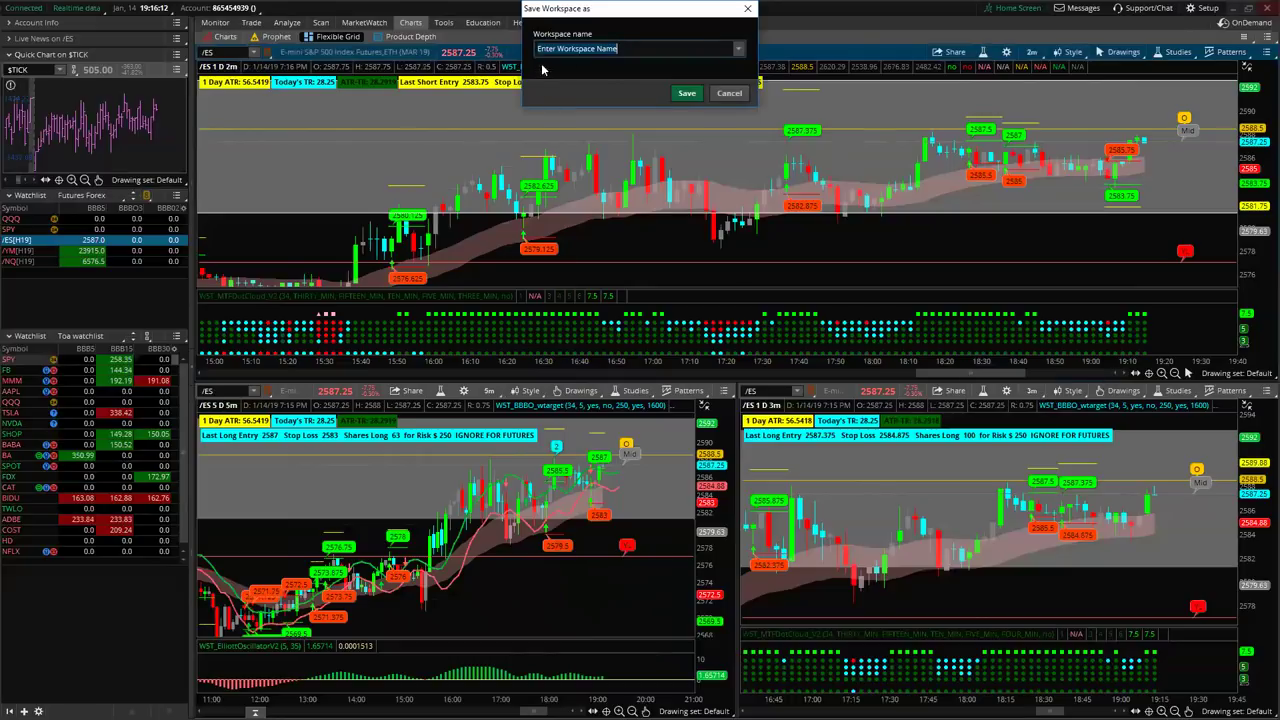
pyautogui.click(738, 48)
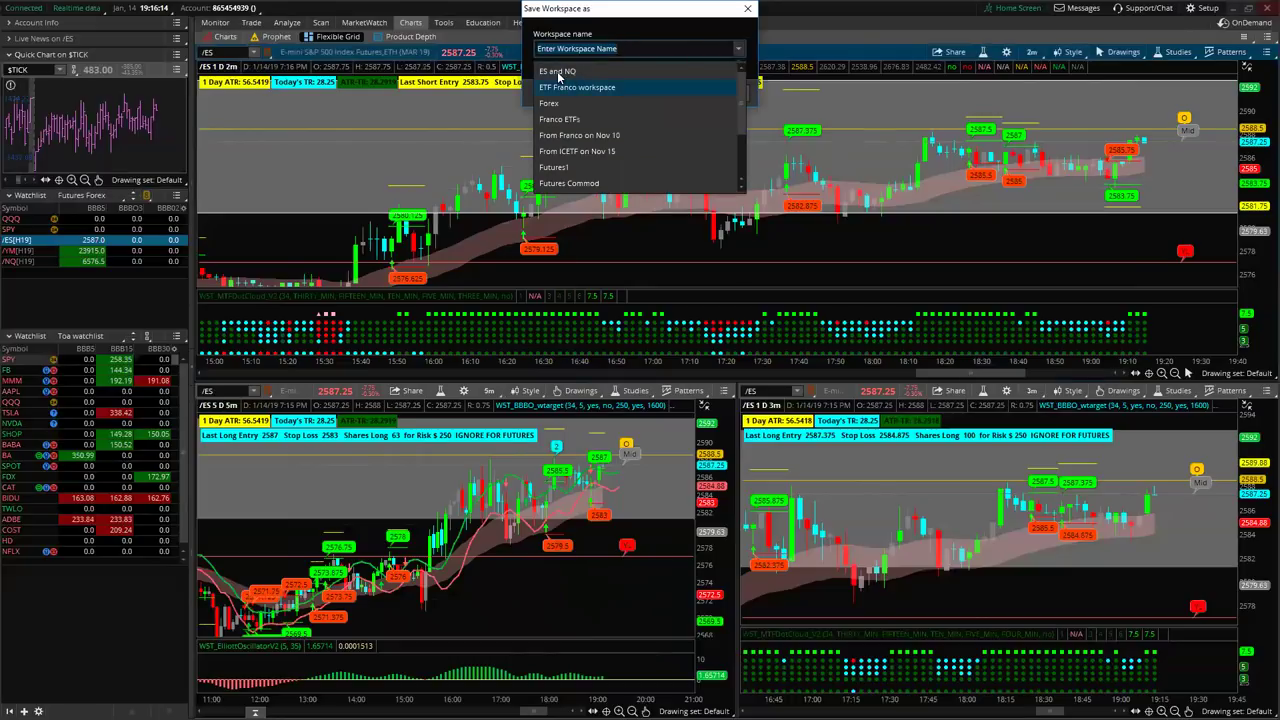
pyautogui.click(558, 72)
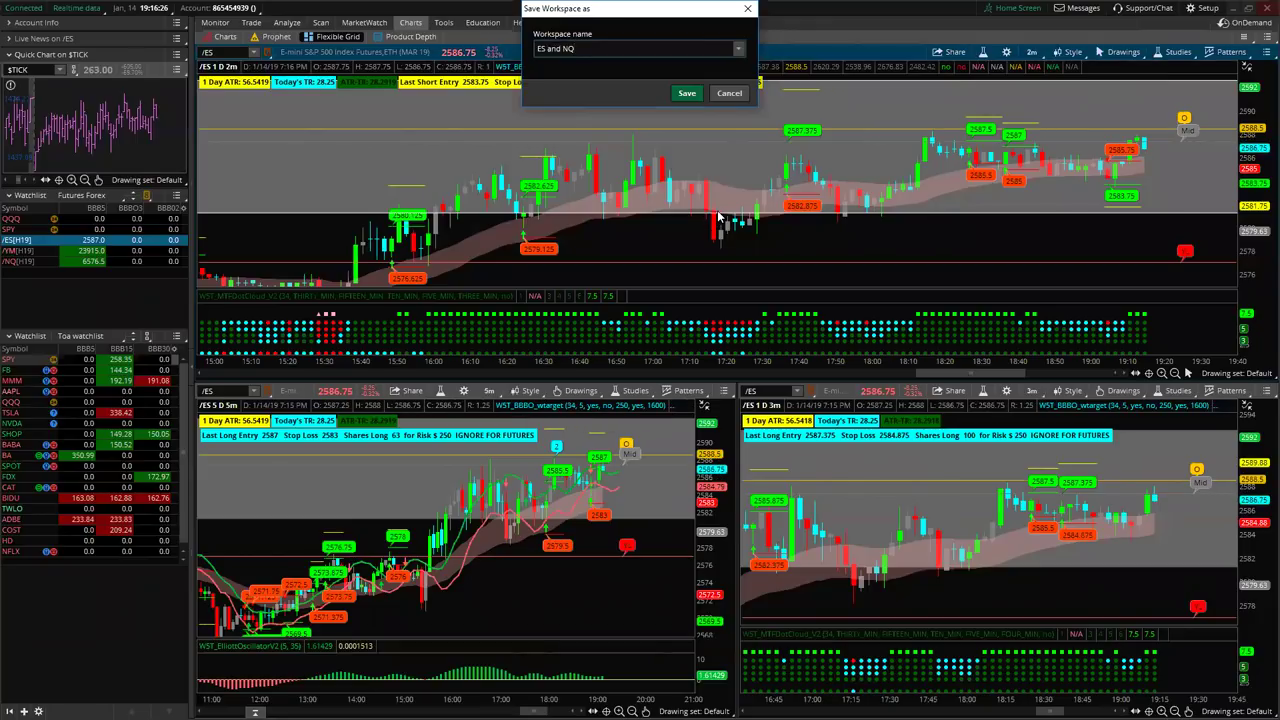
pyautogui.click(686, 94)
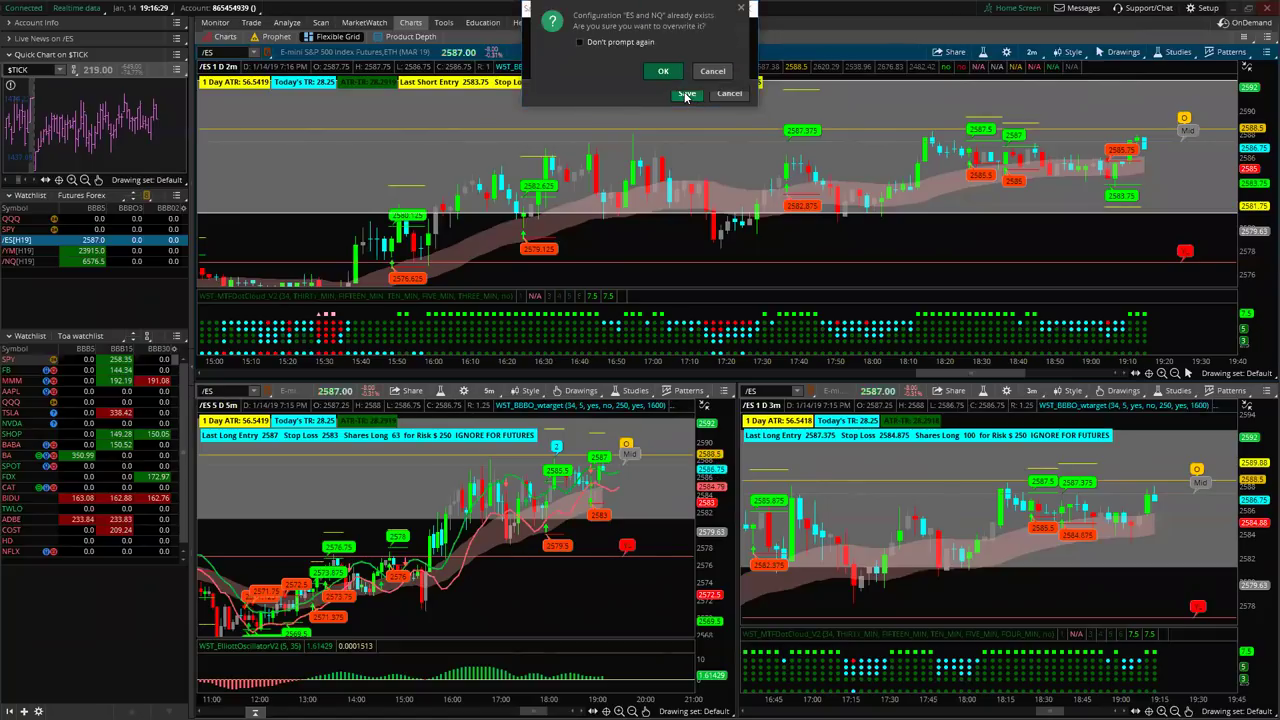
pyautogui.click(666, 73)
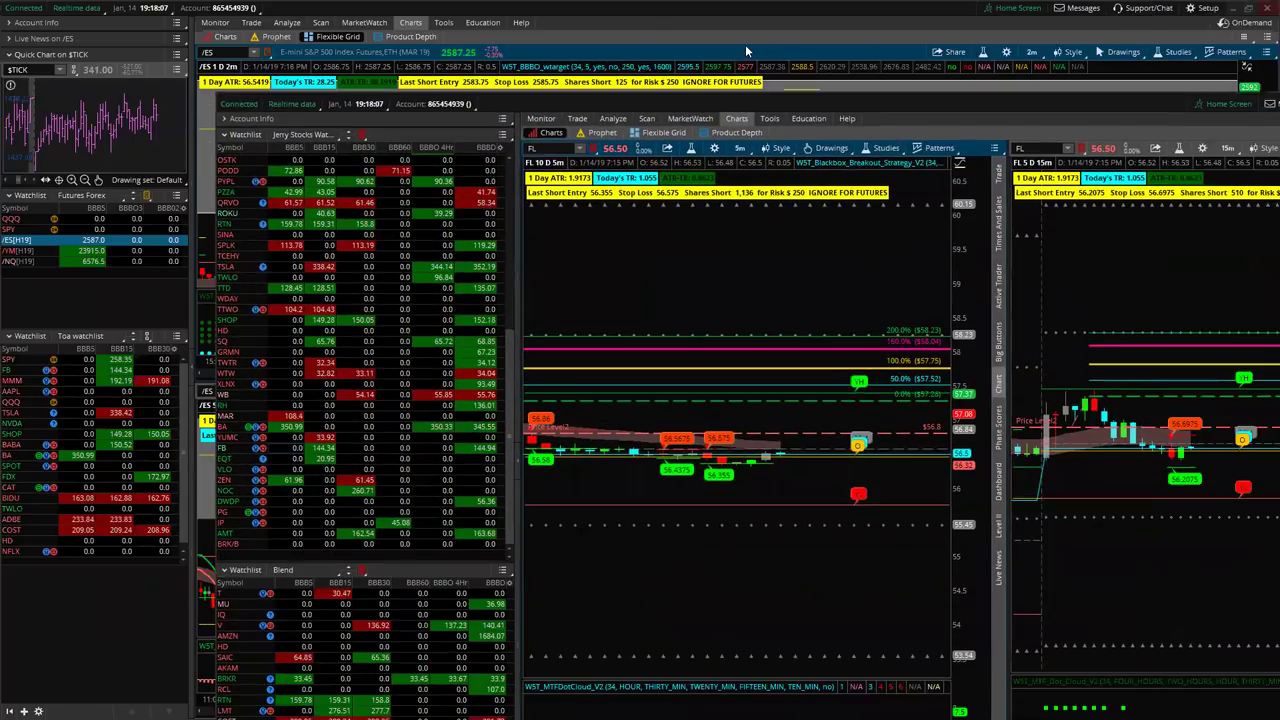
# Bring the stocks workspace window full-size onto this screen and stretch the price scales of the five- and fifteen-minute FL charts
pyautogui.moveTo(745, 44); pyautogui.dragTo(768, 29)
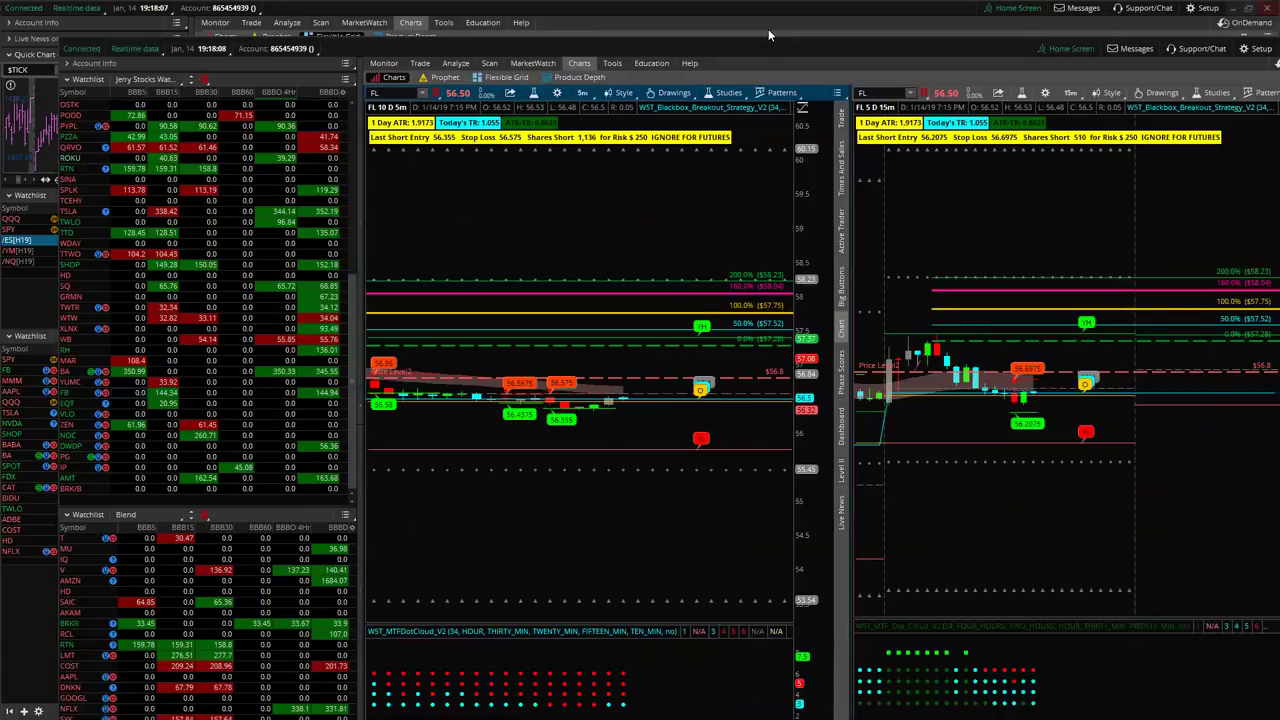
pyautogui.click(1244, 21)
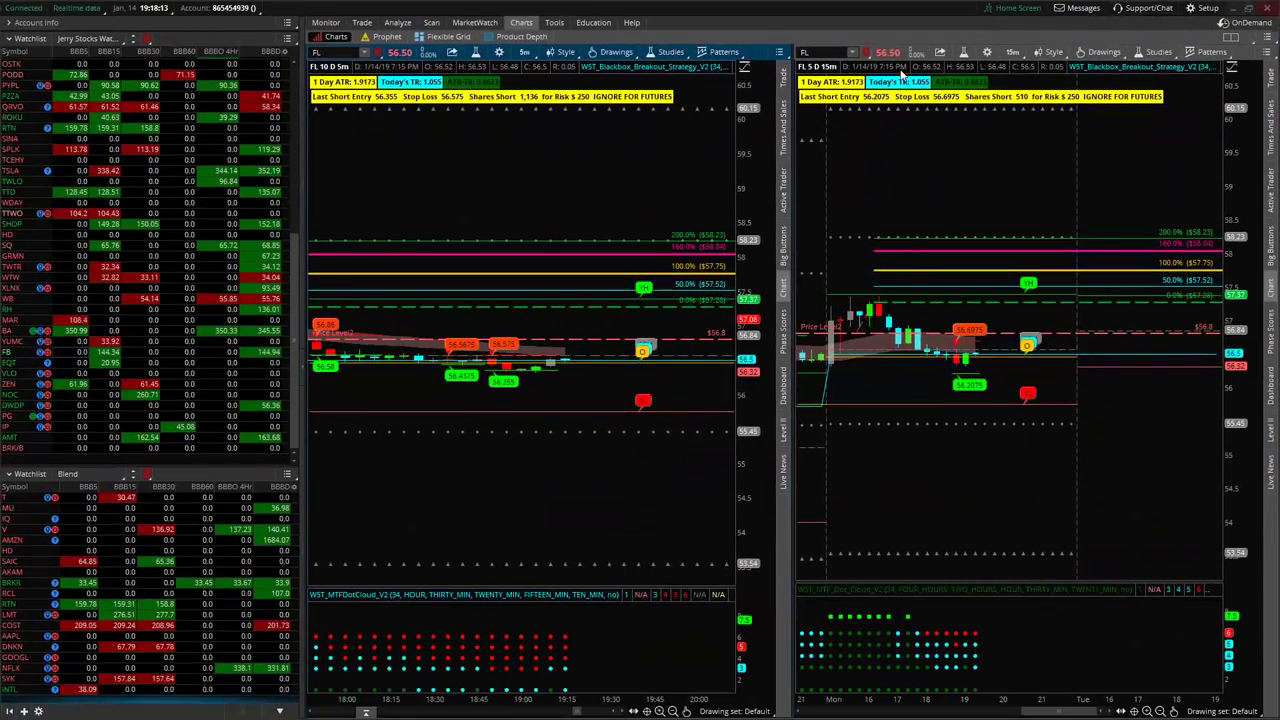
pyautogui.moveTo(1236, 456); pyautogui.dragTo(1236, 432)
pyautogui.moveTo(763, 470); pyautogui.dragTo(763, 436)
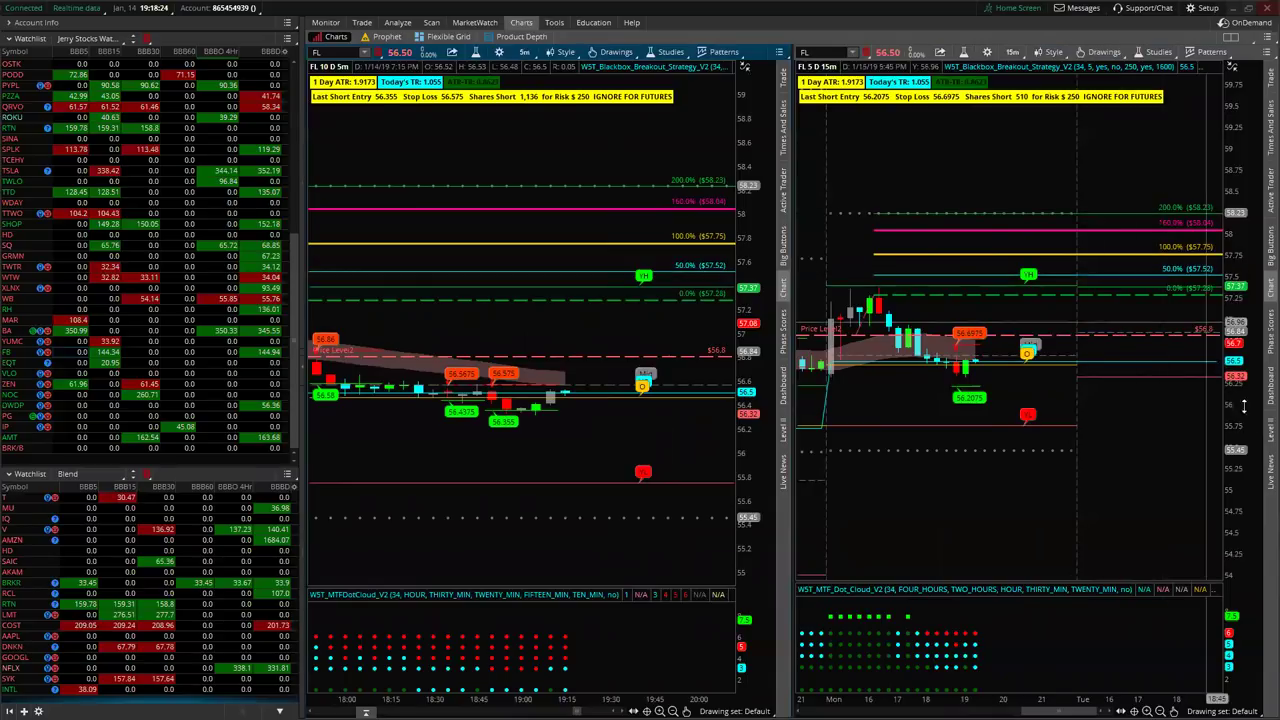
pyautogui.moveTo(1244, 470); pyautogui.dragTo(1240, 430)
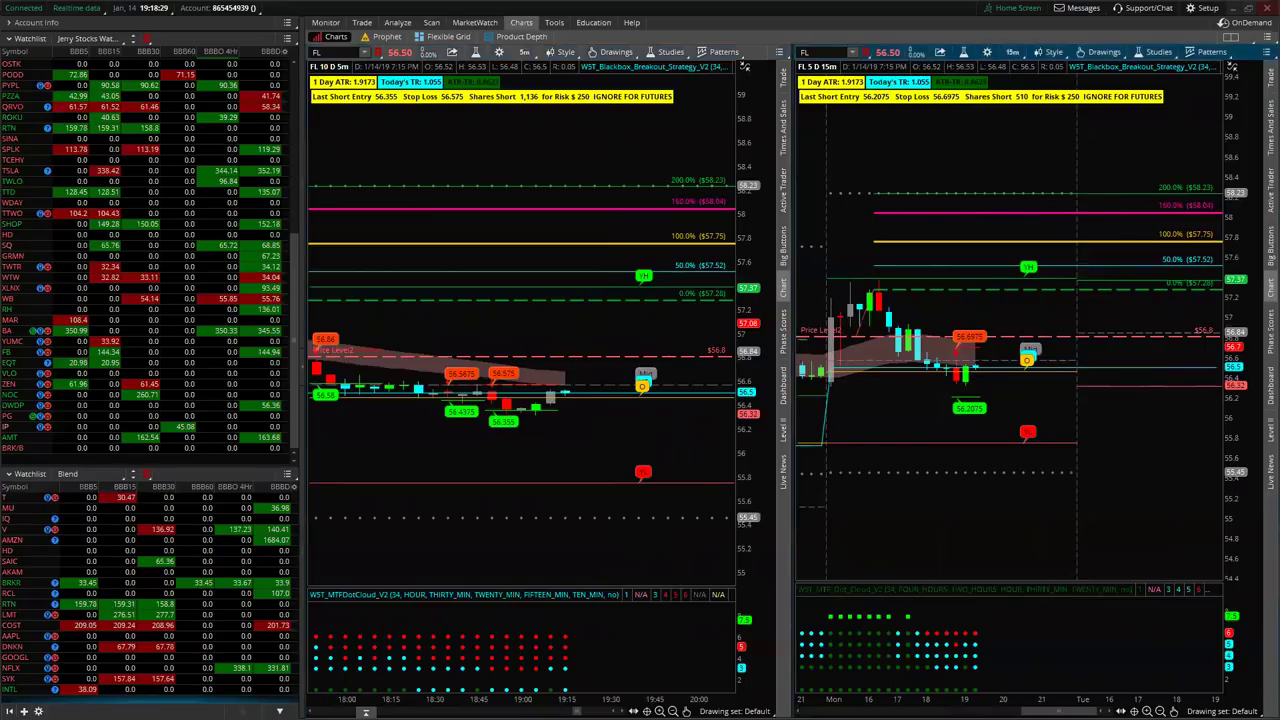
# Bring the floating XRT quotes window over the FL charts and alternate between it and the stocks workspace
pyautogui.moveTo(0, 60); pyautogui.dragTo(466, 62)
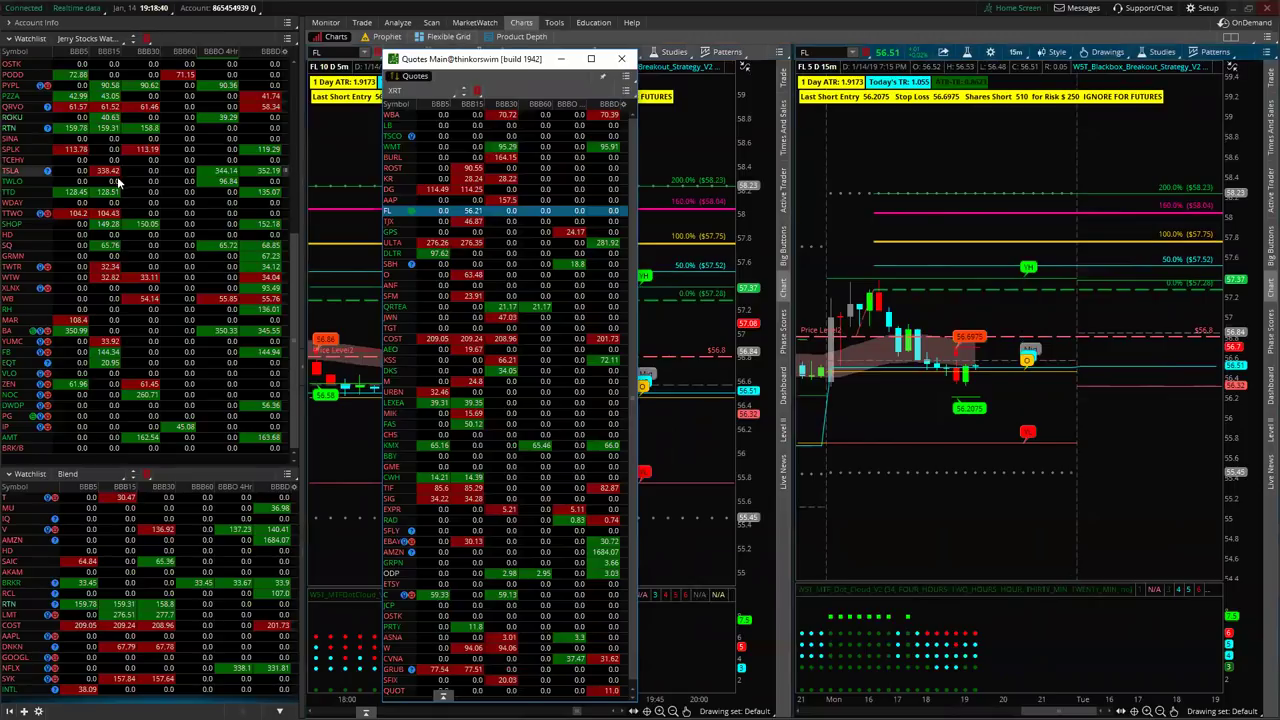
pyautogui.click(292, 313)
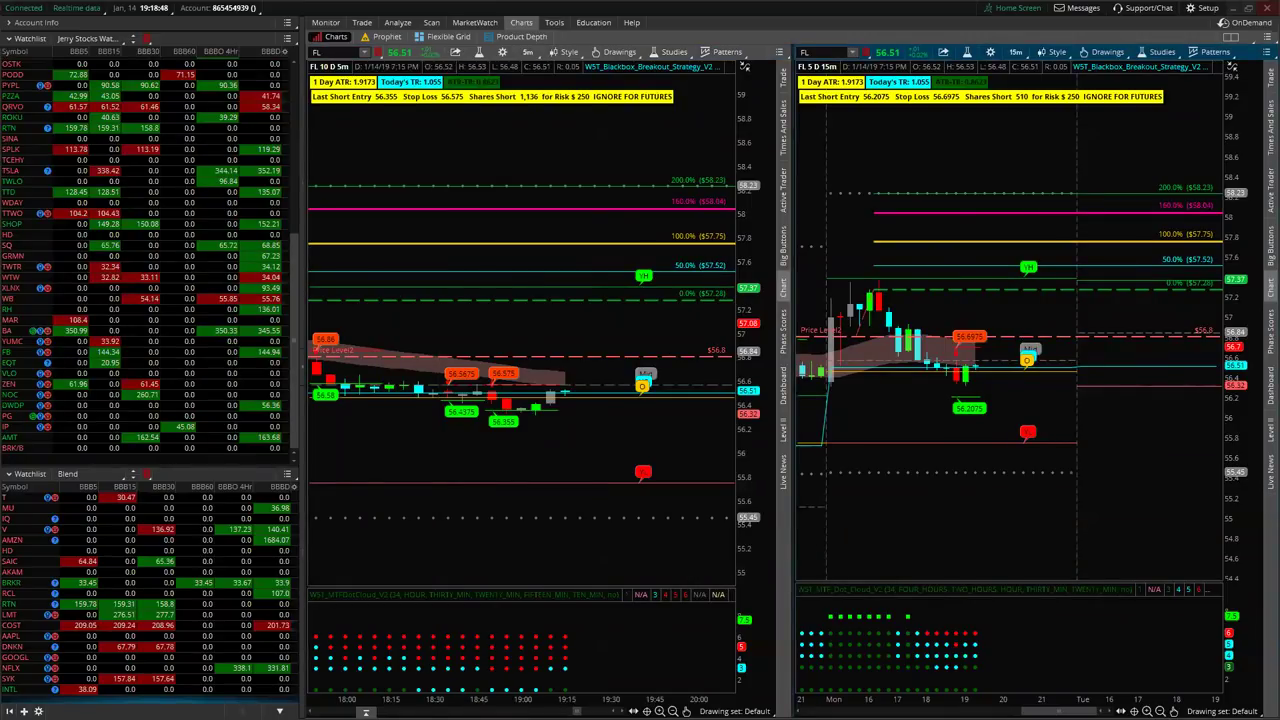
pyautogui.hotkey('alt', 'Tab')
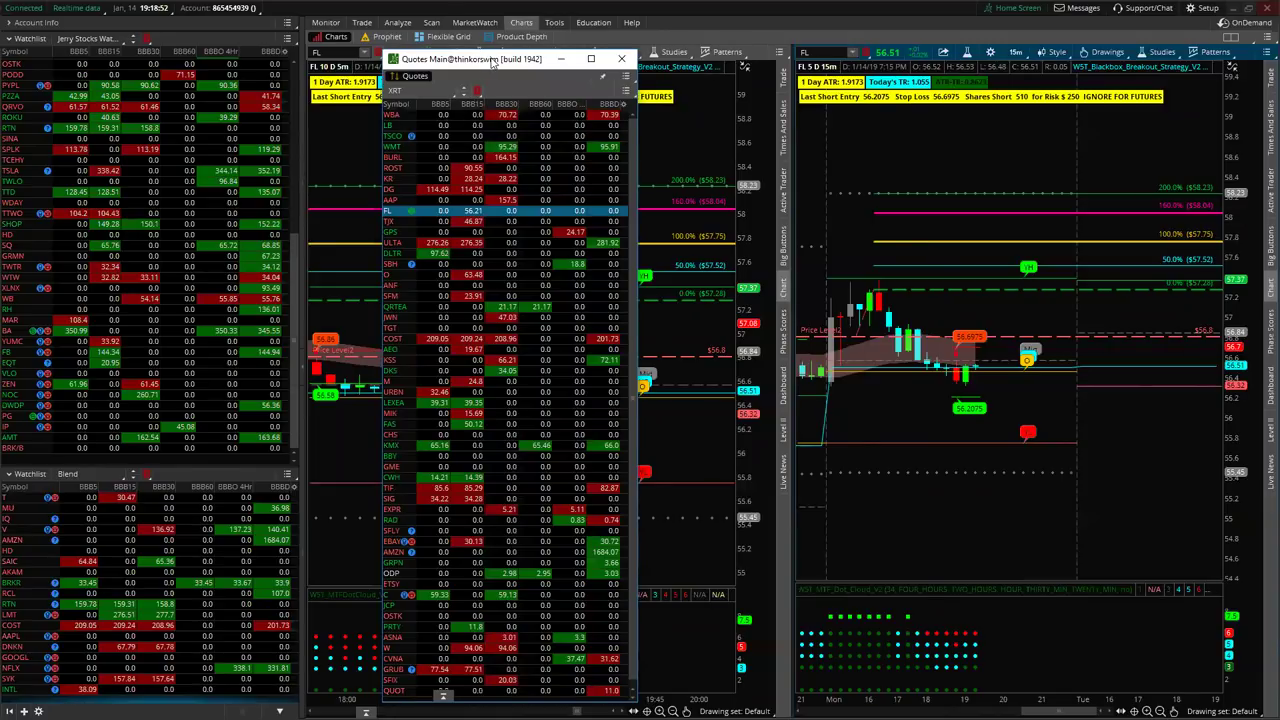
pyautogui.hotkey('alt', 'Tab')
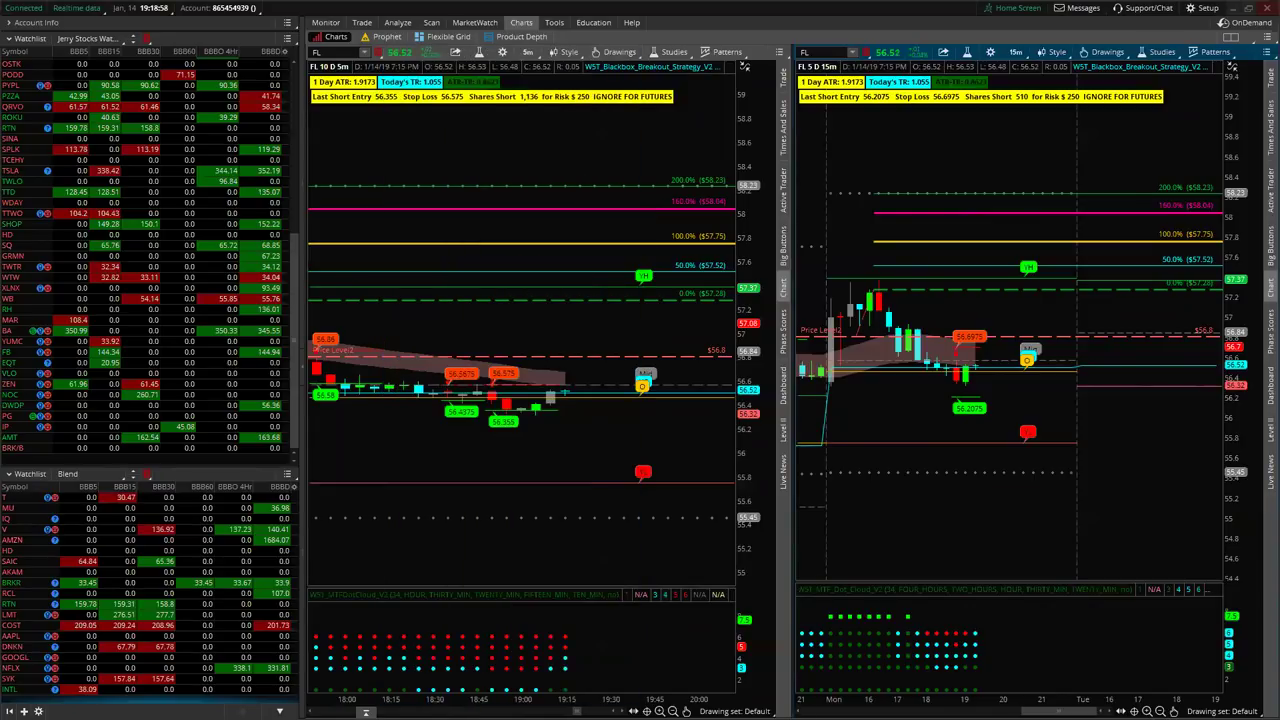
# Load KR in the linked five- and fifteen-minute charts and adjust their price scales and position to show the signals and levels
pyautogui.write('KR')
pyautogui.press('Return')
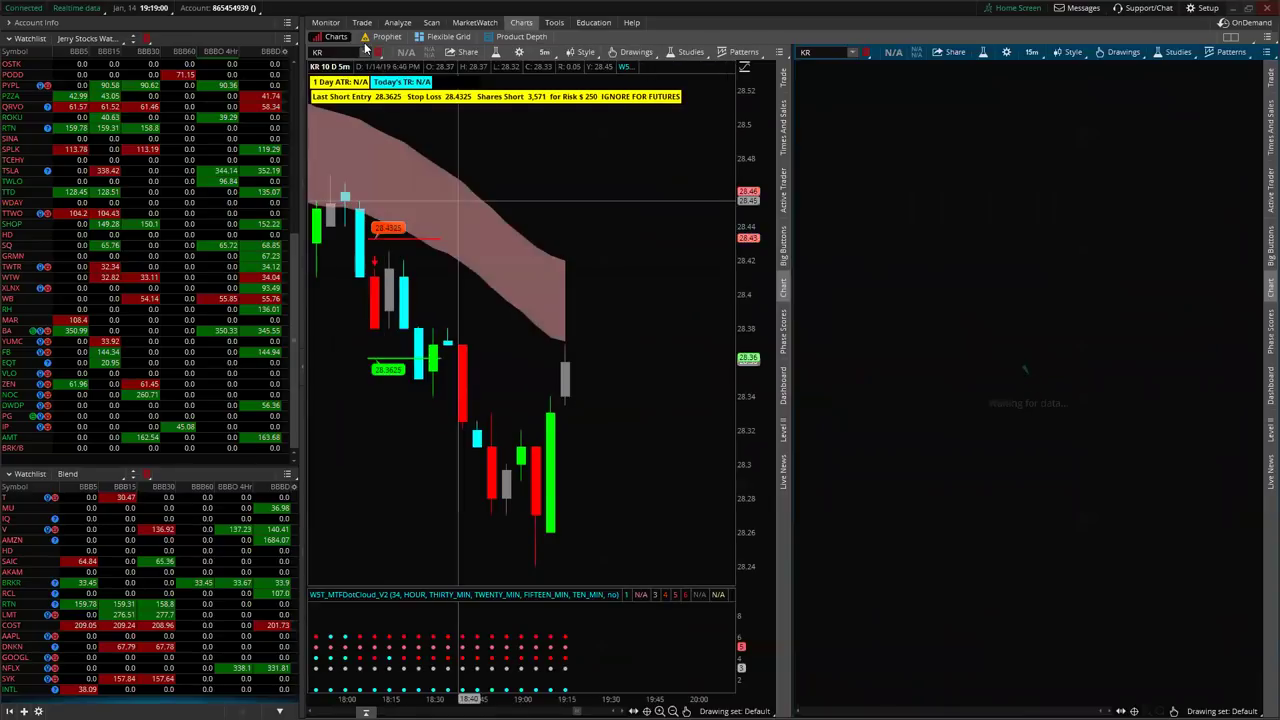
pyautogui.moveTo(741, 424)
pyautogui.mouseDown()
pyautogui.moveTo(726, 383)
pyautogui.moveTo(657, 500)
pyautogui.moveTo(734, 406)
pyautogui.mouseUp()
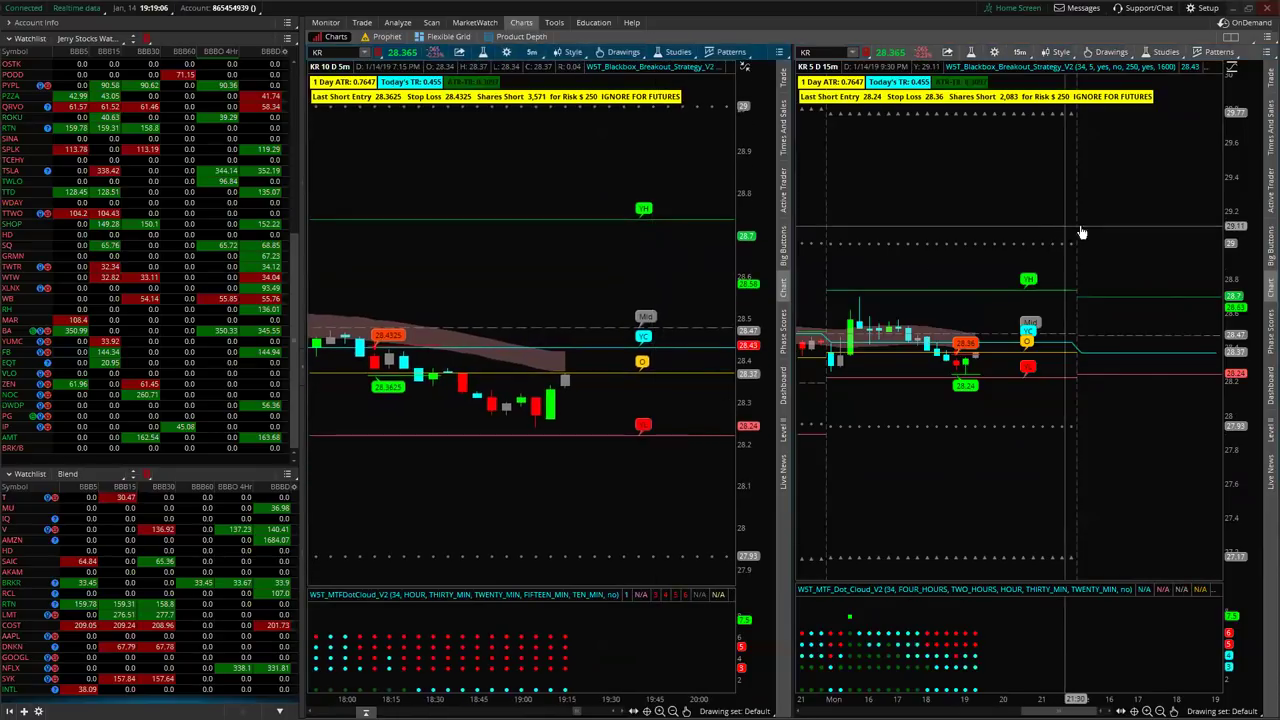
pyautogui.moveTo(1160, 229); pyautogui.dragTo(1220, 300)
pyautogui.moveTo(1245, 498); pyautogui.dragTo(1173, 472)
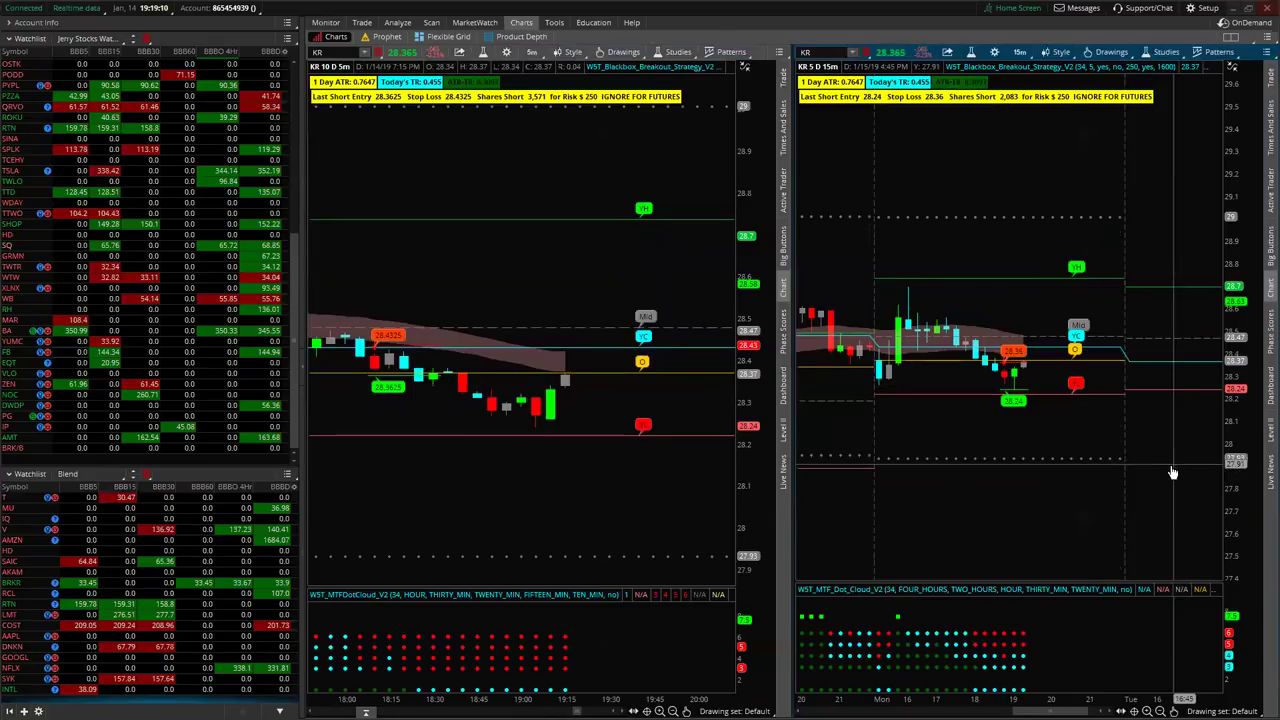
# Enlarge the main stocks watchlist above the Blend watchlist and browse it up to its first symbols
pyautogui.scroll(2, 1174, 470)
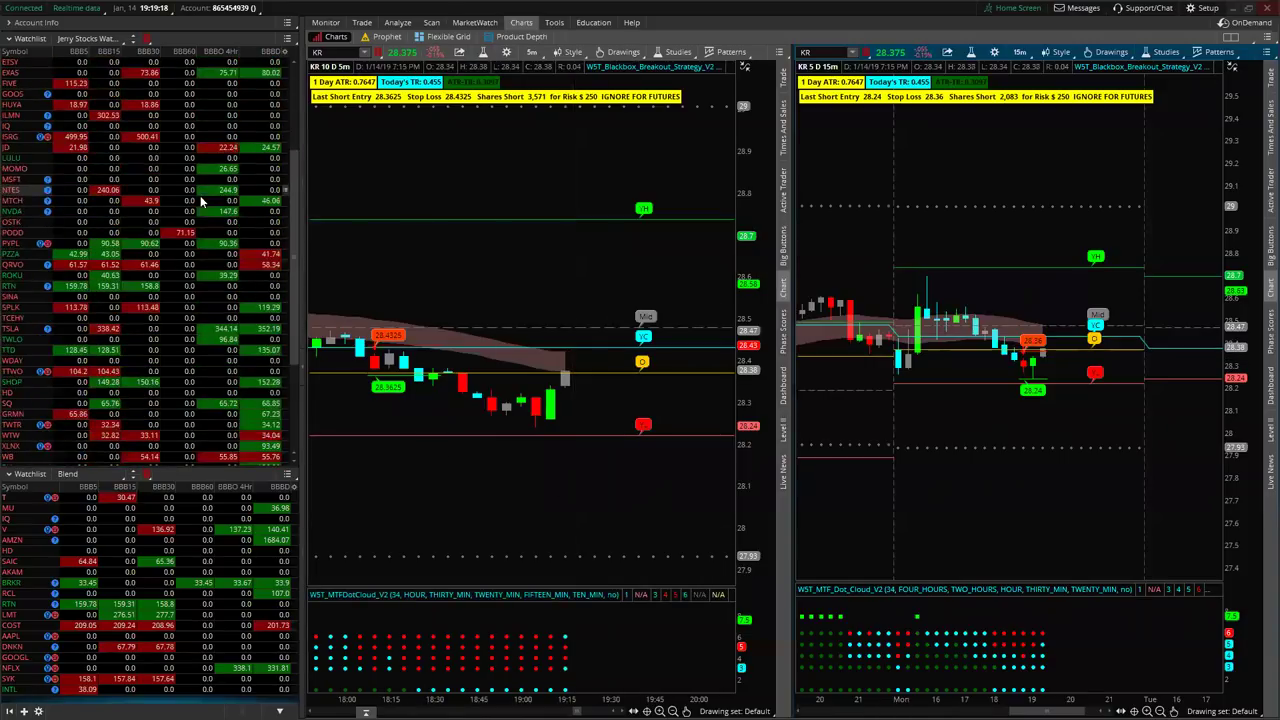
pyautogui.click(182, 248)
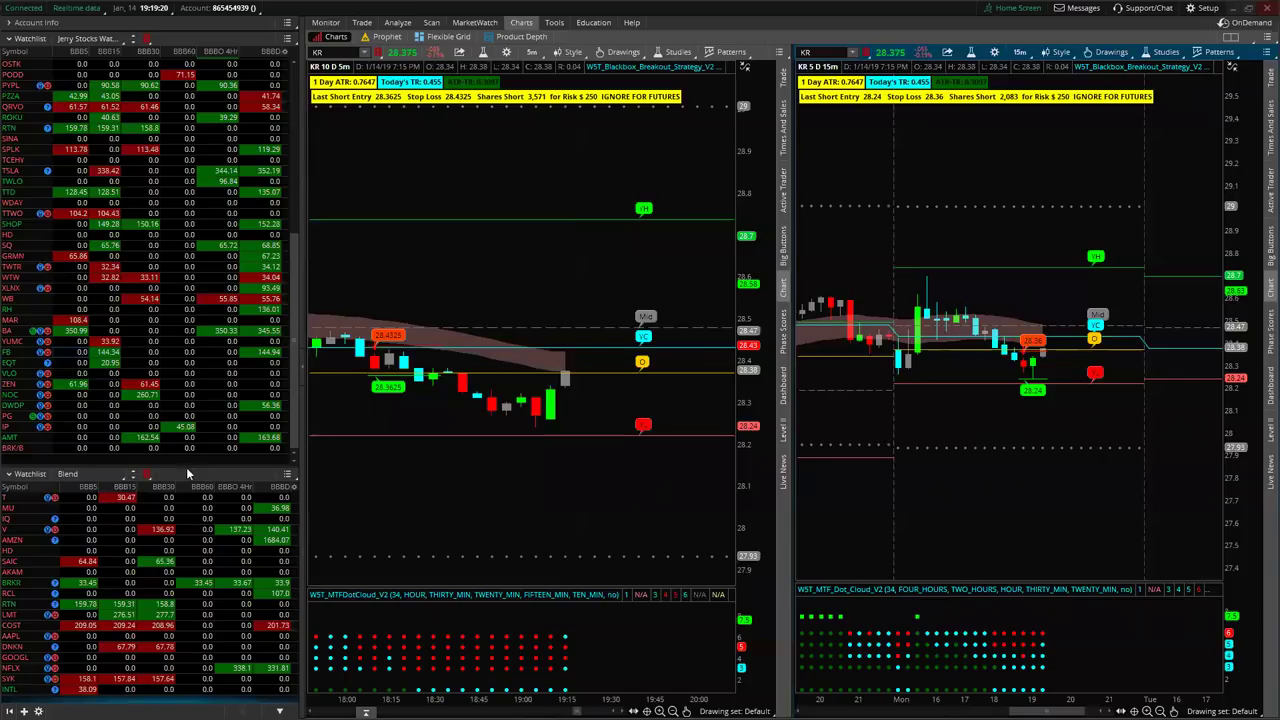
pyautogui.moveTo(185, 467); pyautogui.dragTo(185, 628)
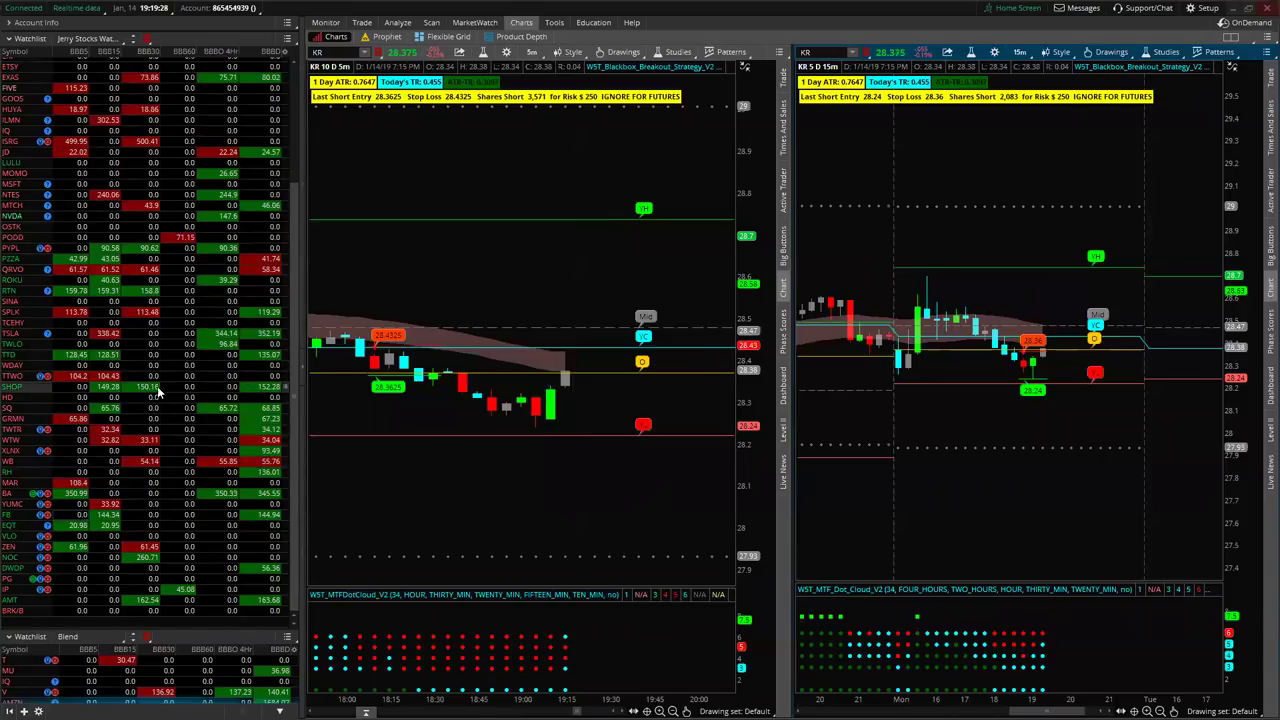
pyautogui.scroll(3, 184, 239)
pyautogui.scroll(2, 157, 198)
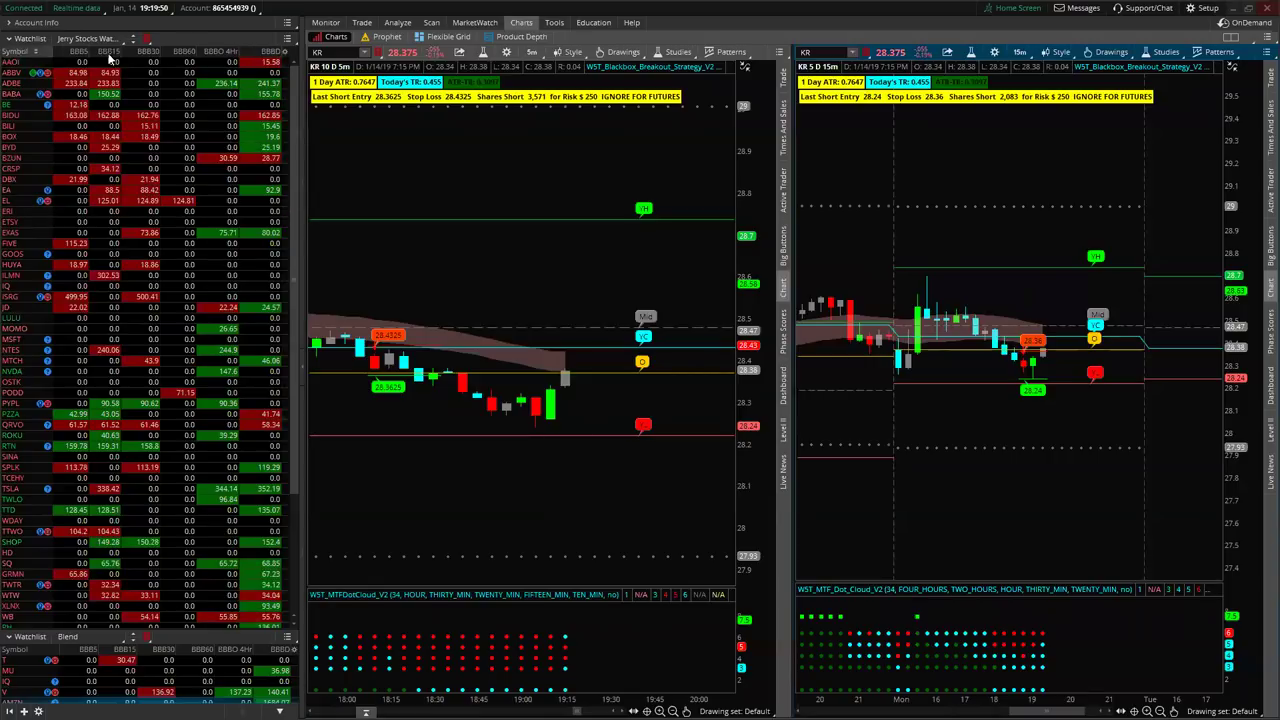
# Open the column customization of the main stocks watchlist and browse the available columns past the BBB entries to the unused custom ones
pyautogui.rightClick(286, 50)
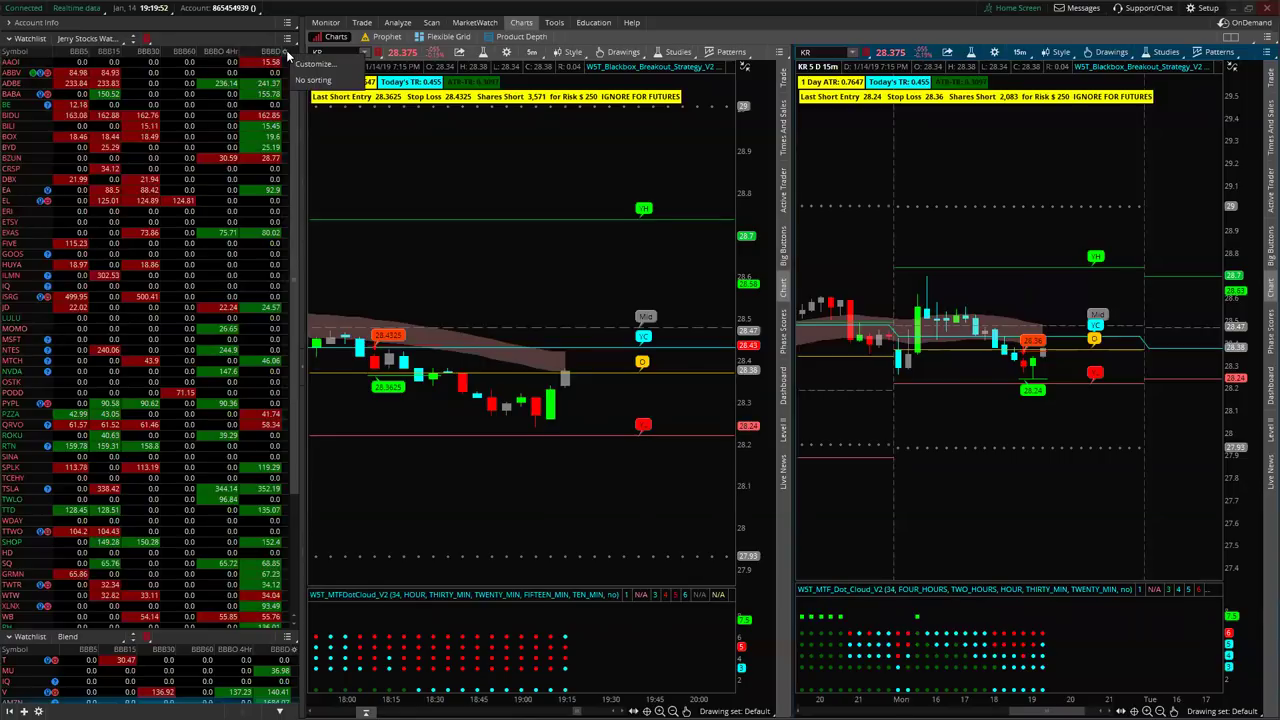
pyautogui.click(306, 66)
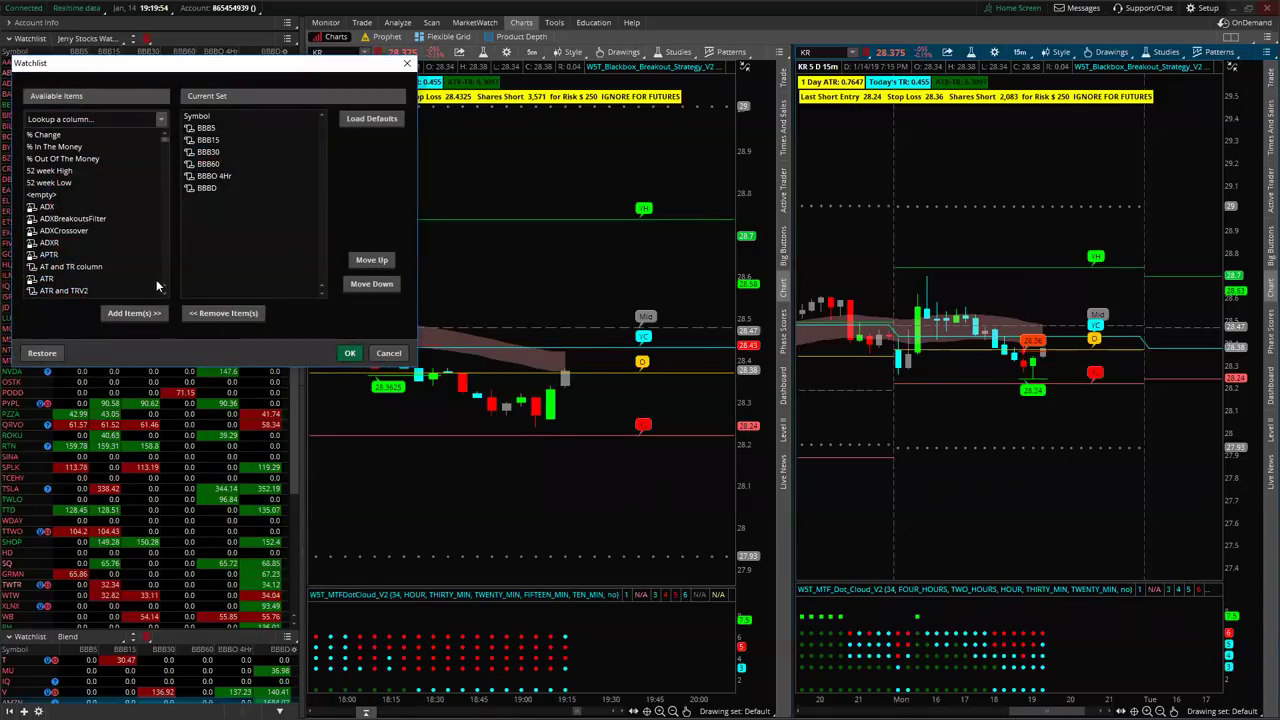
pyautogui.click(210, 129)
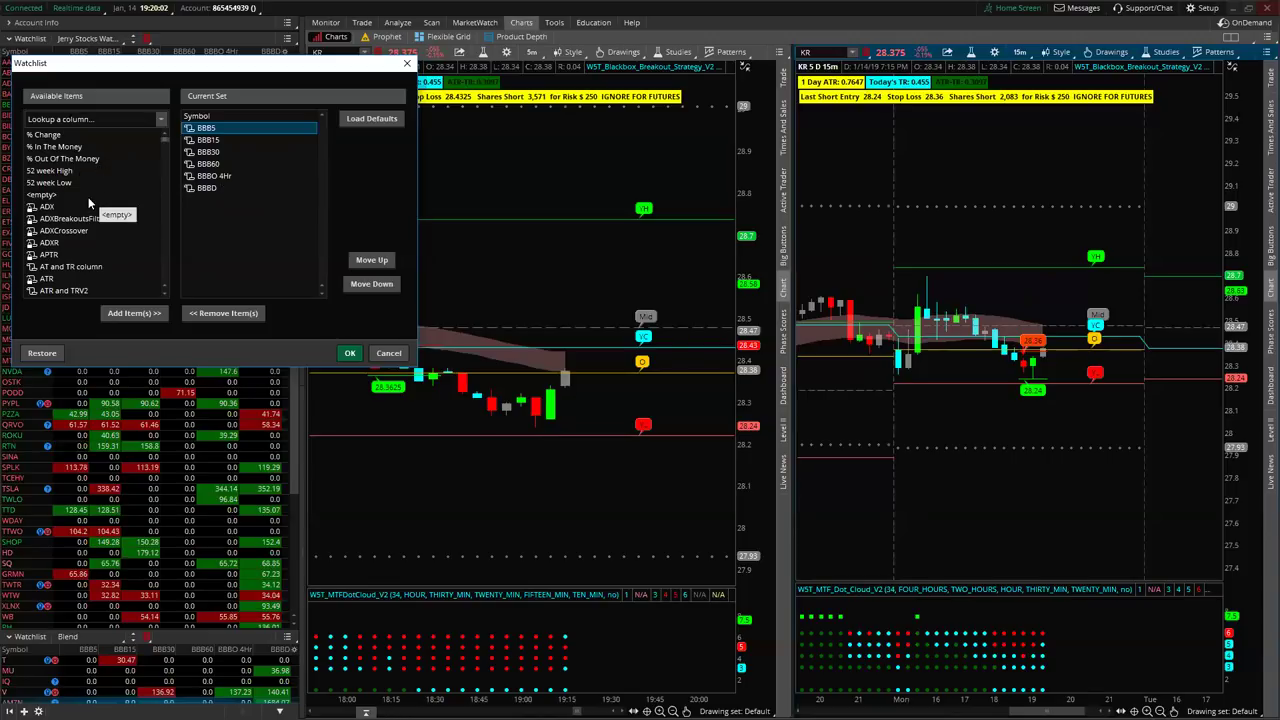
pyautogui.scroll(-3, 85, 195)
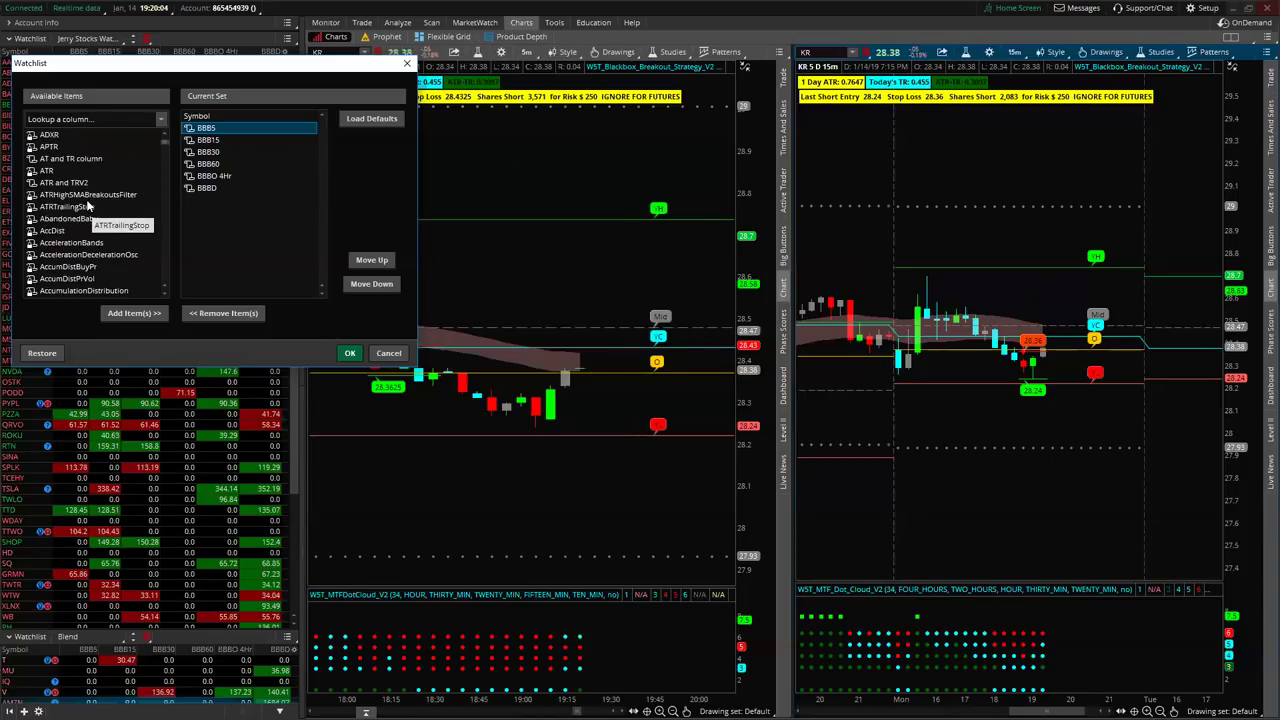
pyautogui.scroll(-5, 70, 204)
pyautogui.scroll(-6, 68, 200)
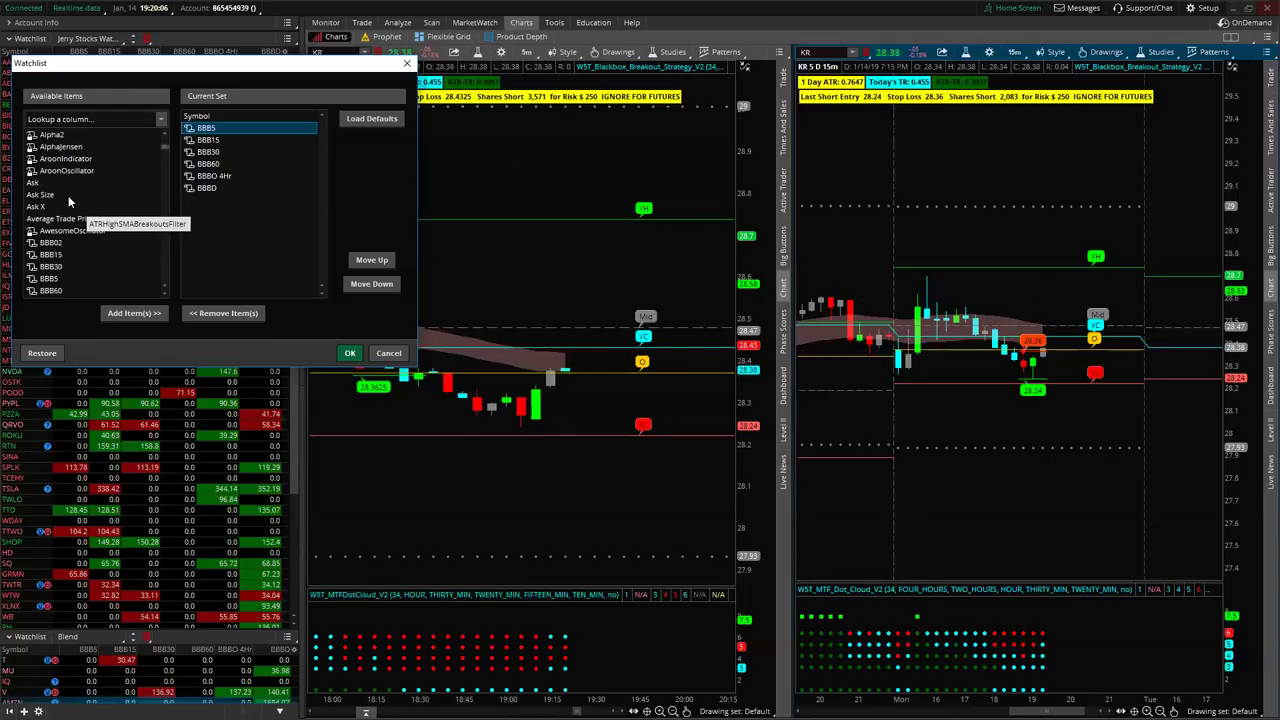
pyautogui.scroll(-3, 85, 240)
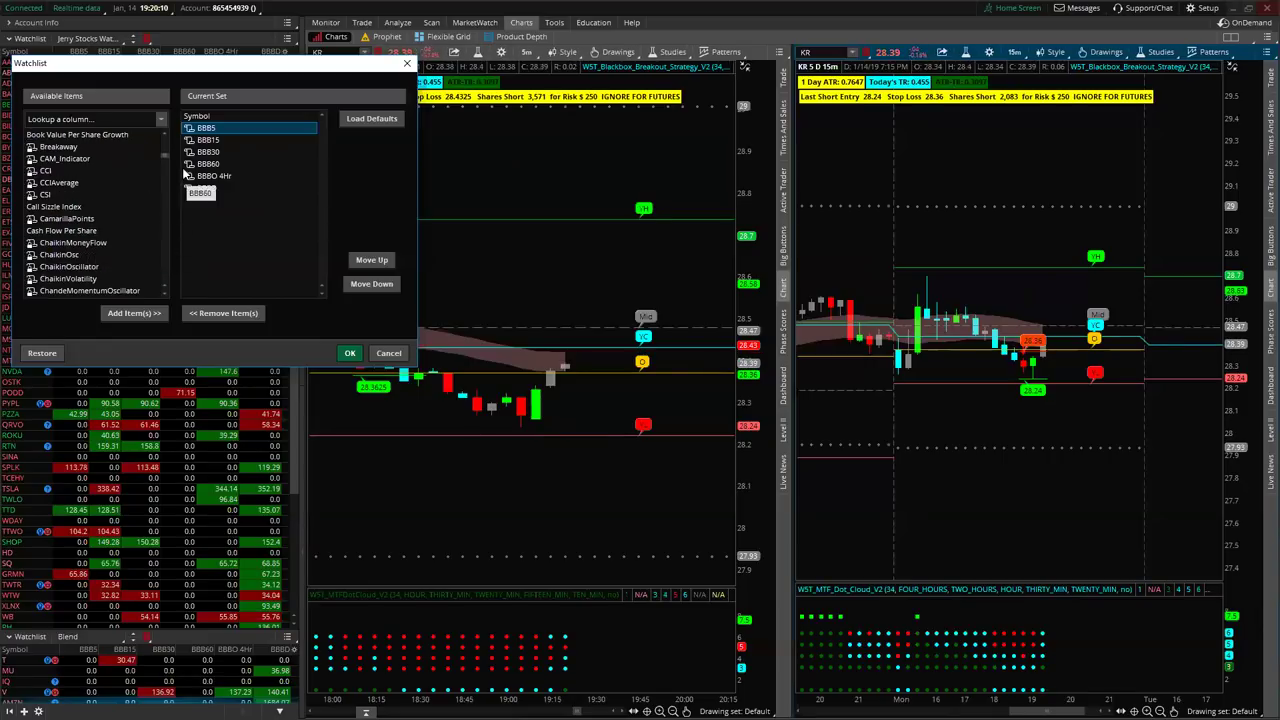
pyautogui.moveTo(165, 156)
pyautogui.mouseDown()
pyautogui.moveTo(168, 194)
pyautogui.moveTo(170, 141)
pyautogui.mouseUp()
pyautogui.scroll(-8, 92, 194)
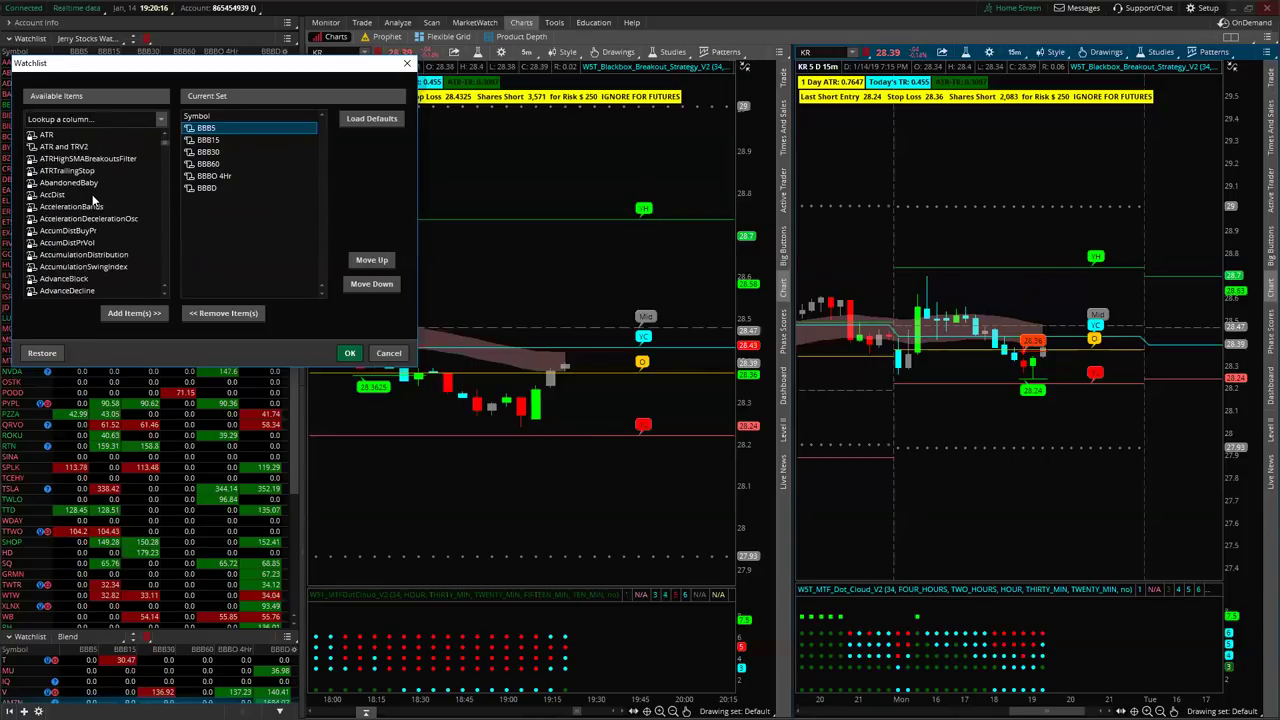
pyautogui.scroll(-3, 92, 194)
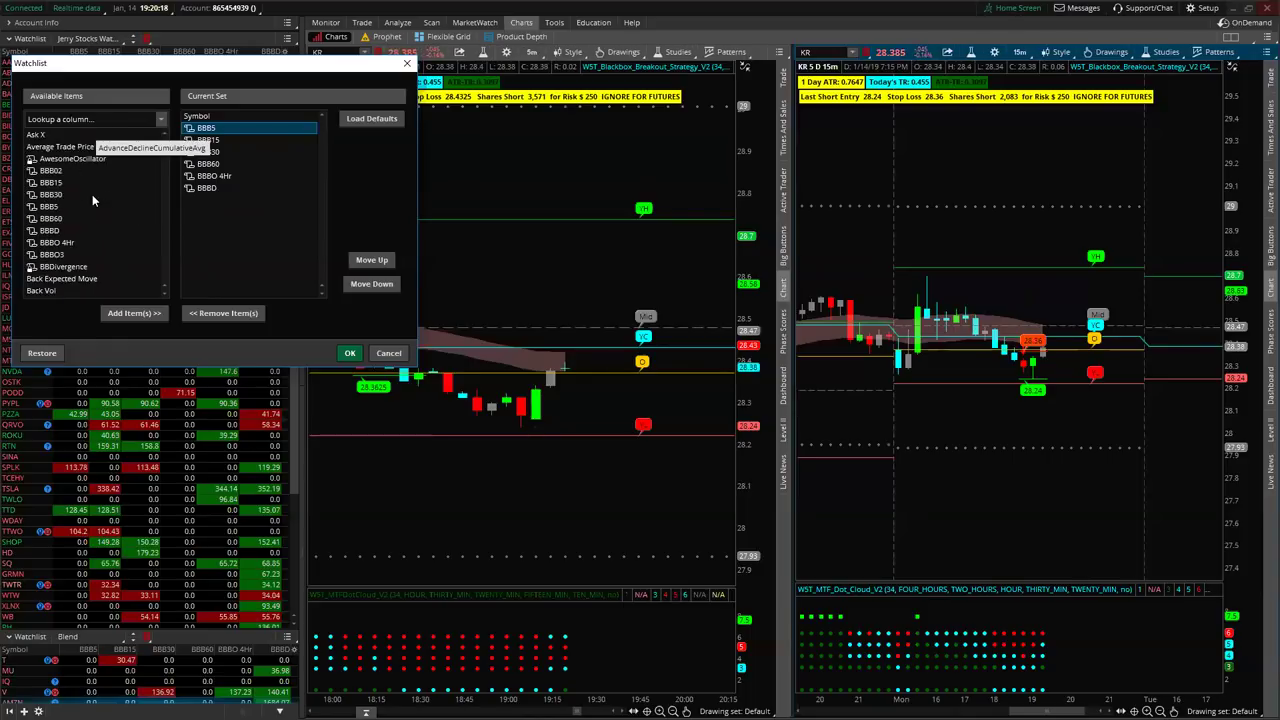
pyautogui.scroll(-10, 92, 198)
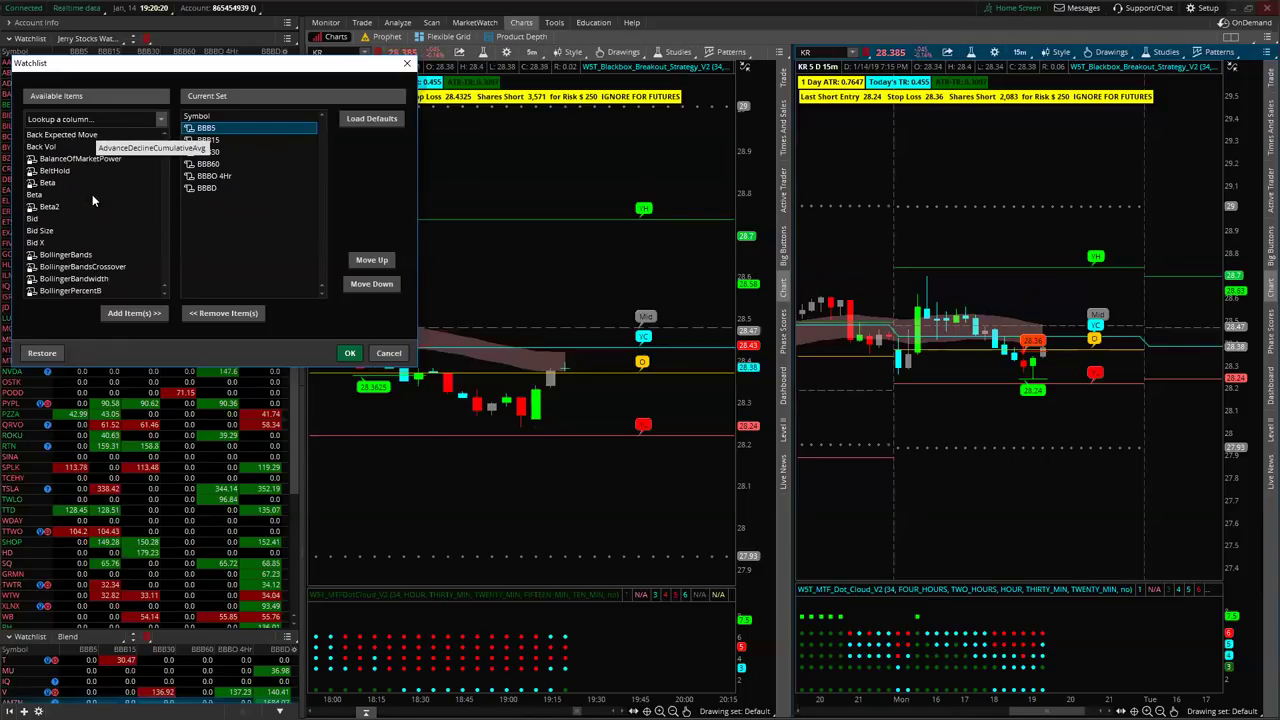
pyautogui.scroll(-12, 92, 200)
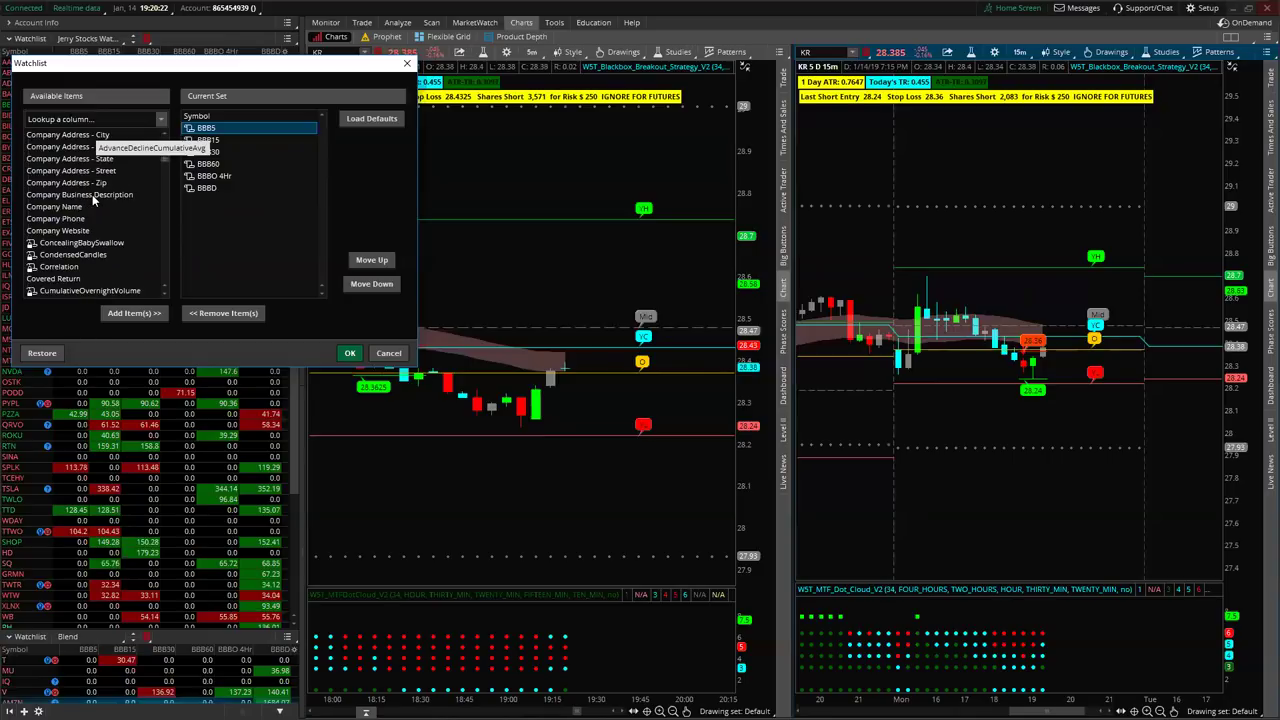
pyautogui.scroll(-1, 92, 198)
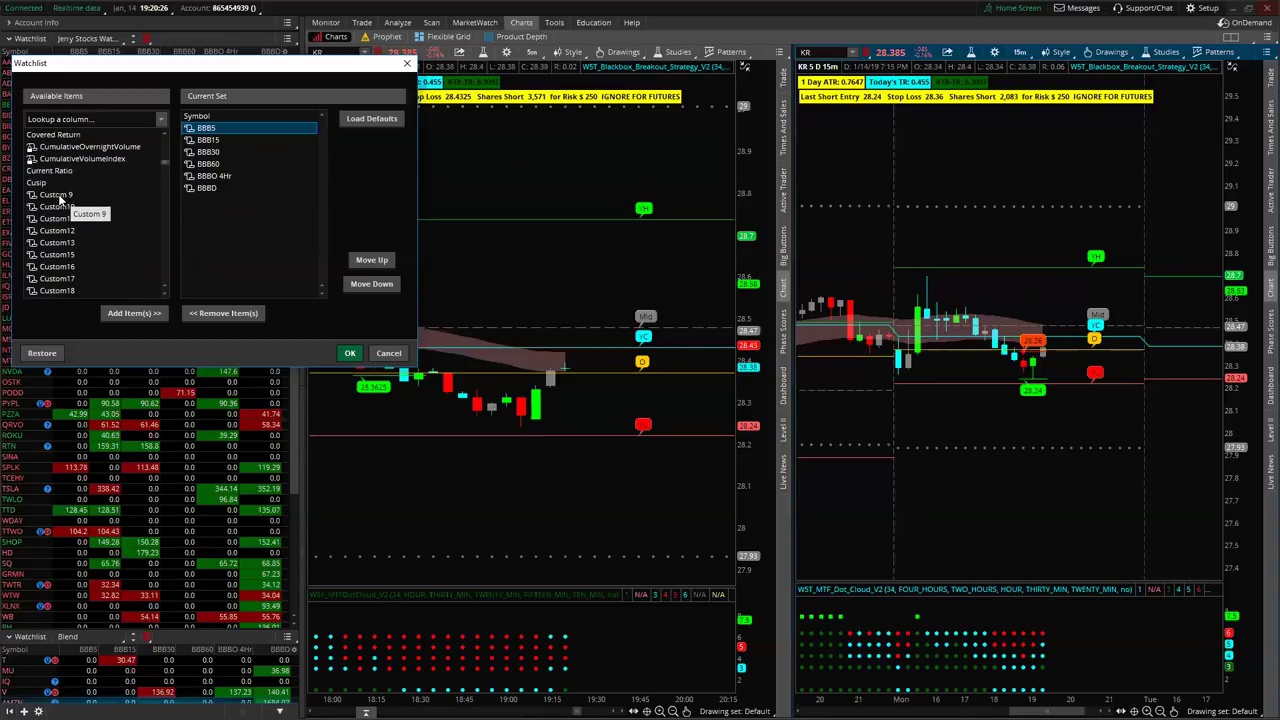
# Open the formula of the Custom 9 column in the thinkScript editor and examine its aggregation period choices
pyautogui.click(60, 196)
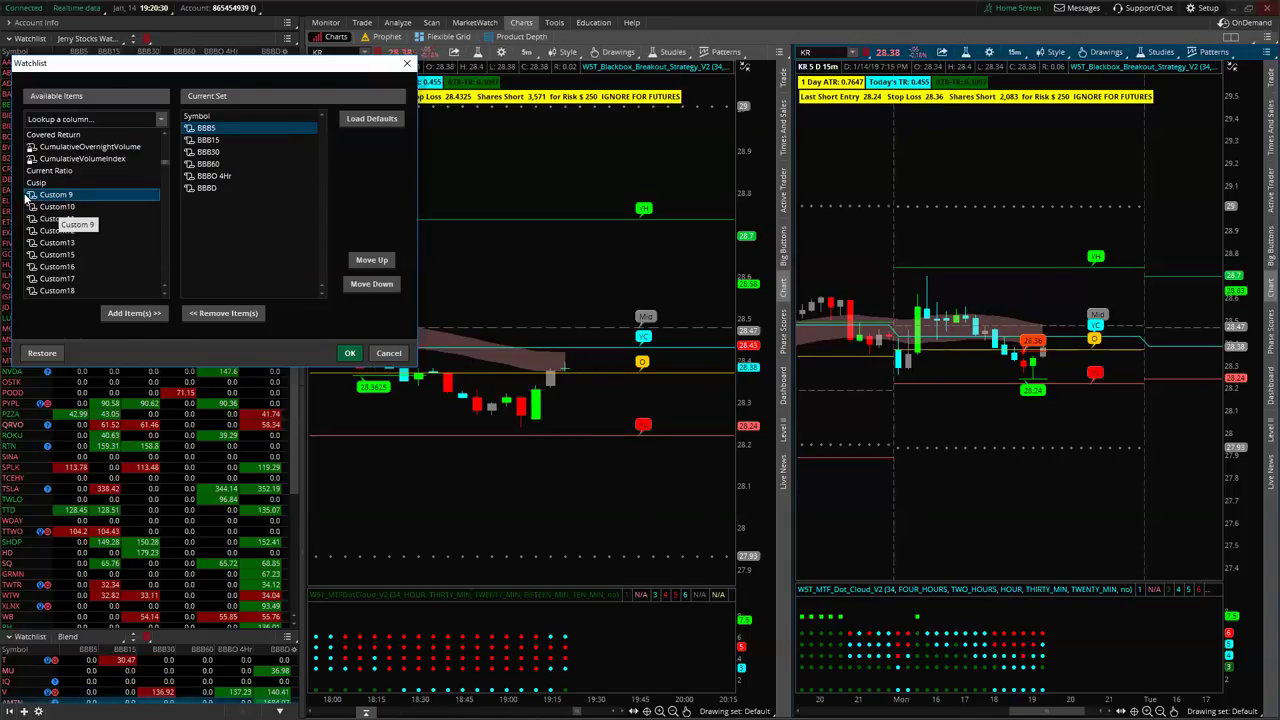
pyautogui.click(33, 196)
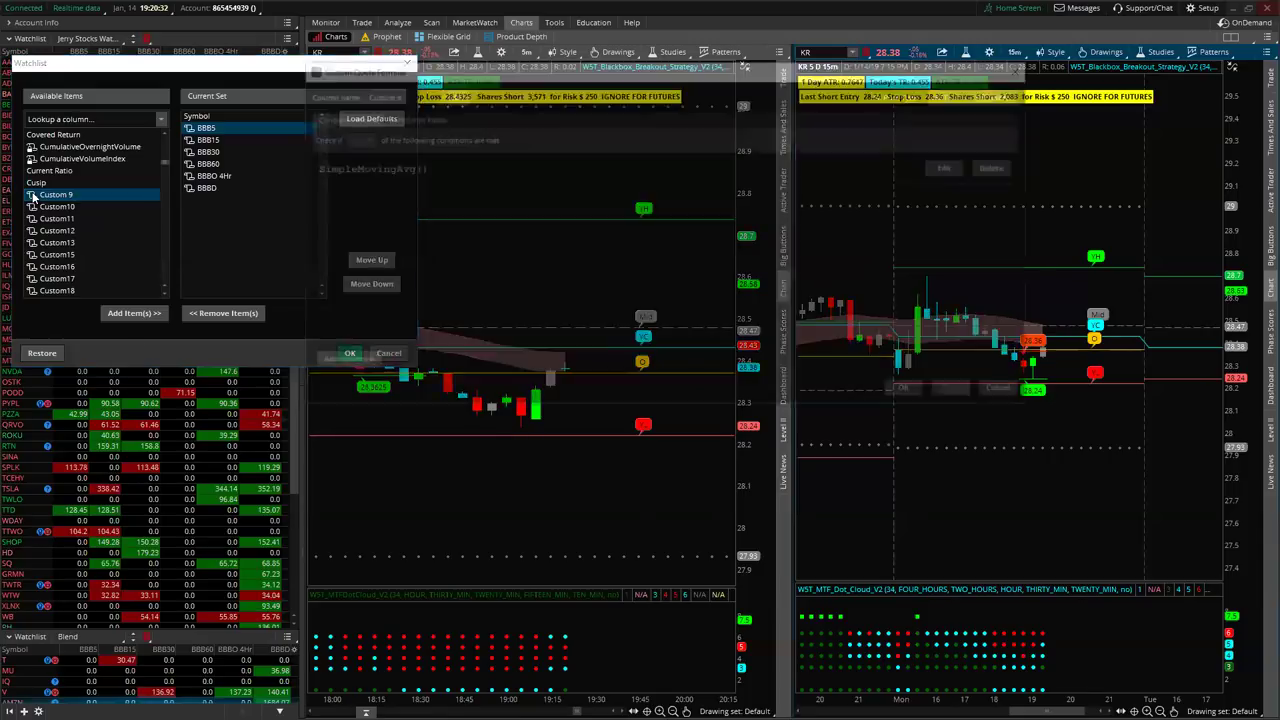
pyautogui.click(408, 118)
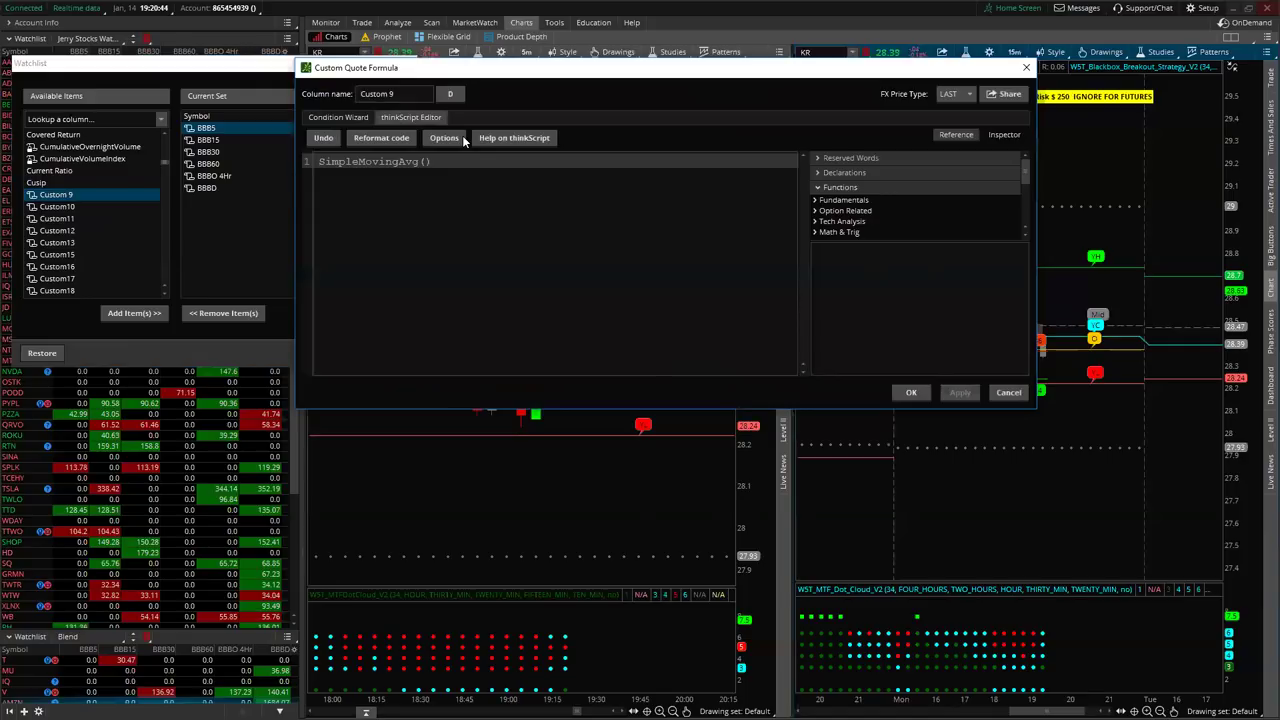
pyautogui.click(452, 94)
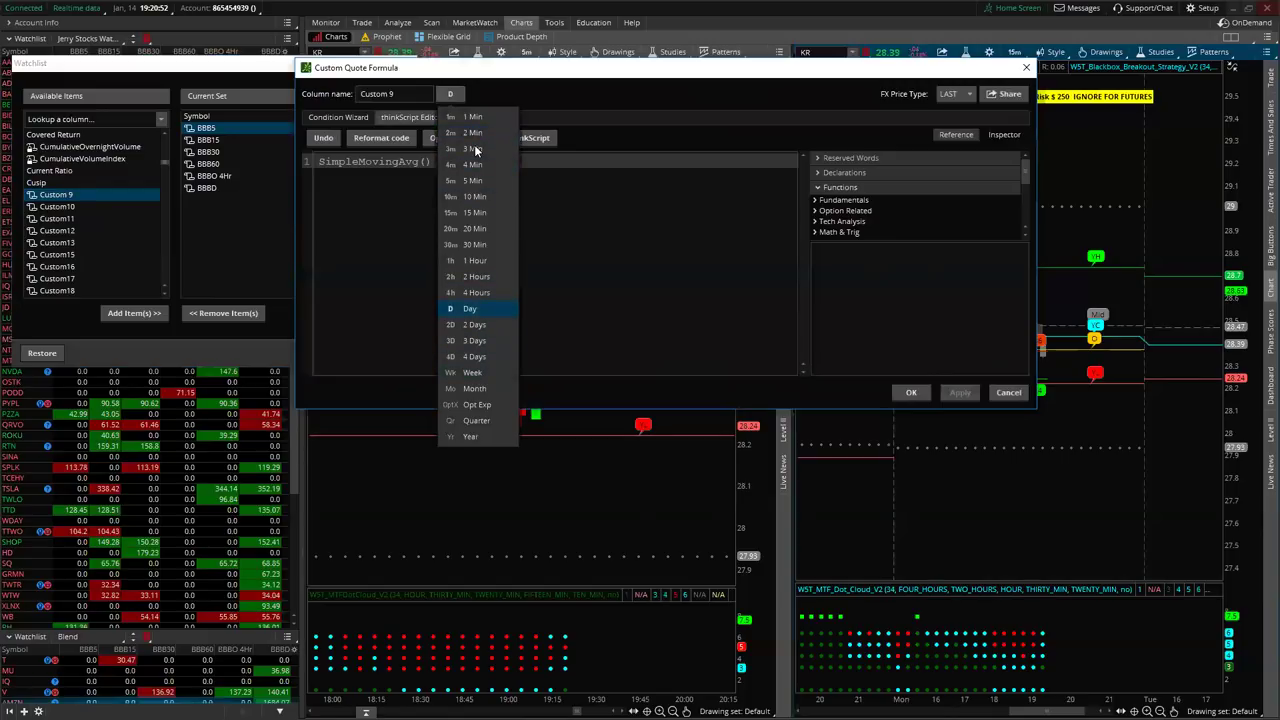
# Try naming the Custom 9 column BBBI20min and discard the formula changes
pyautogui.click(390, 138)
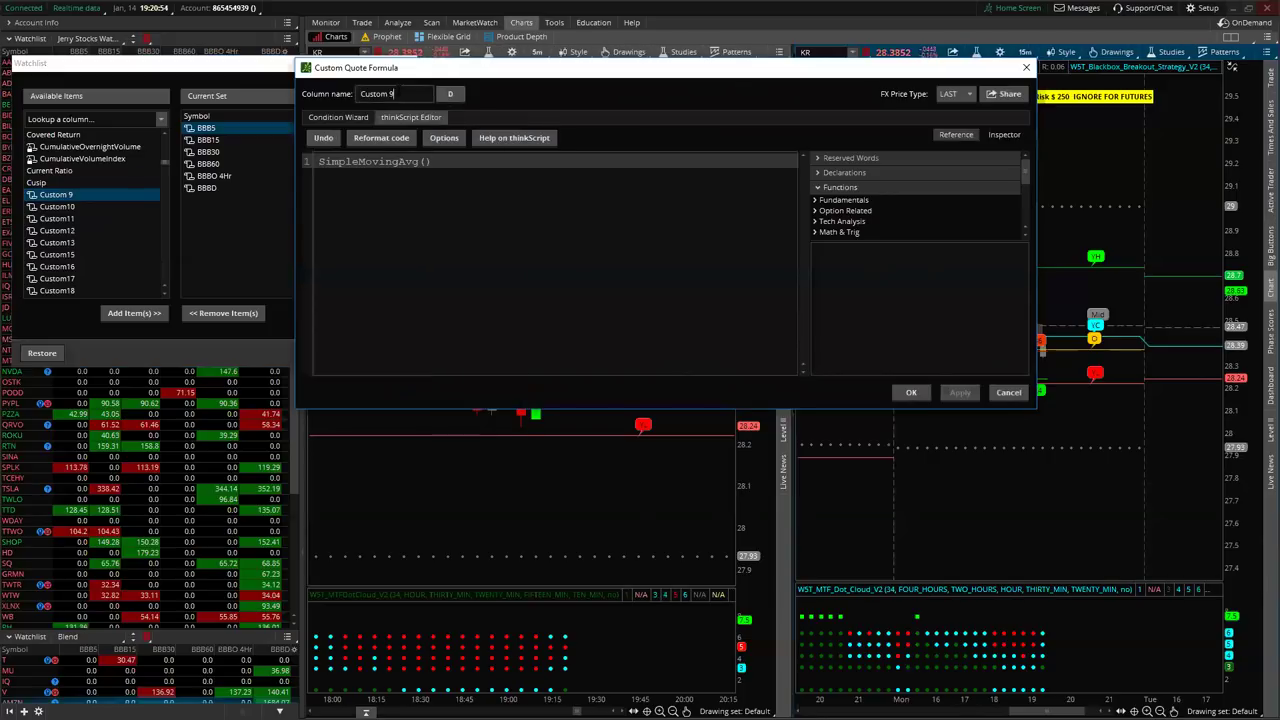
pyautogui.click(361, 93)
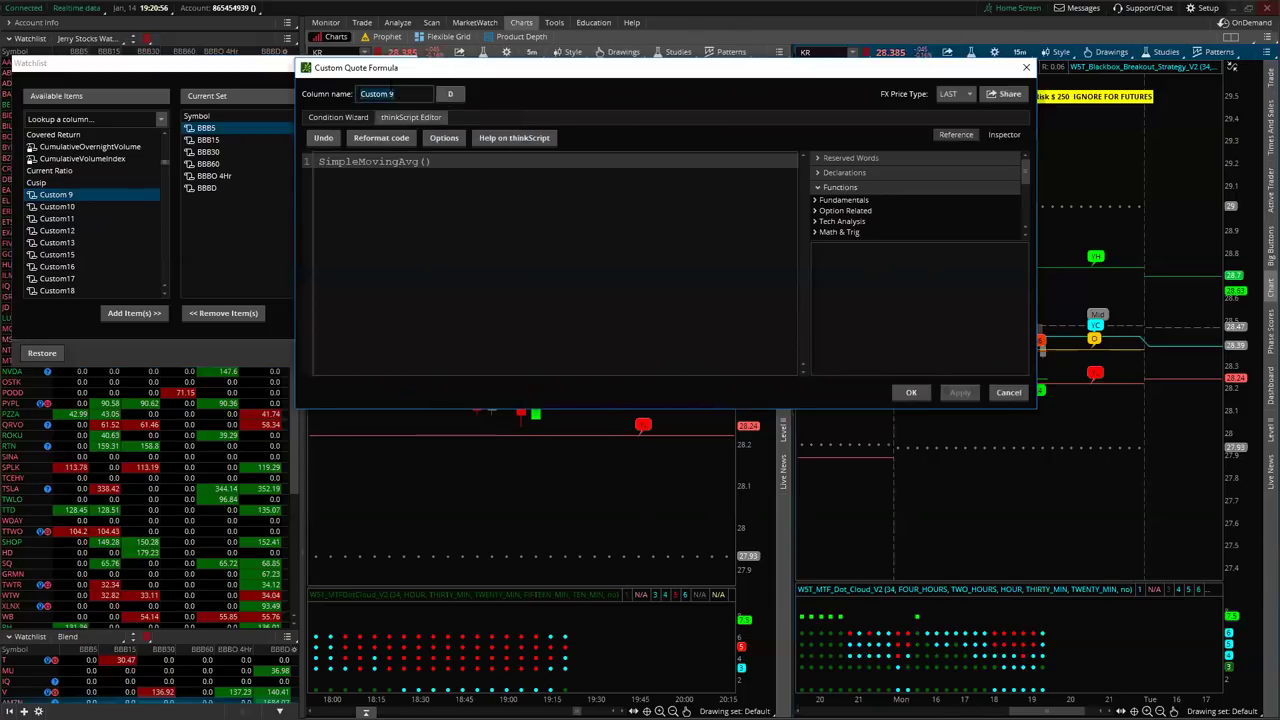
pyautogui.write('BBB20min')
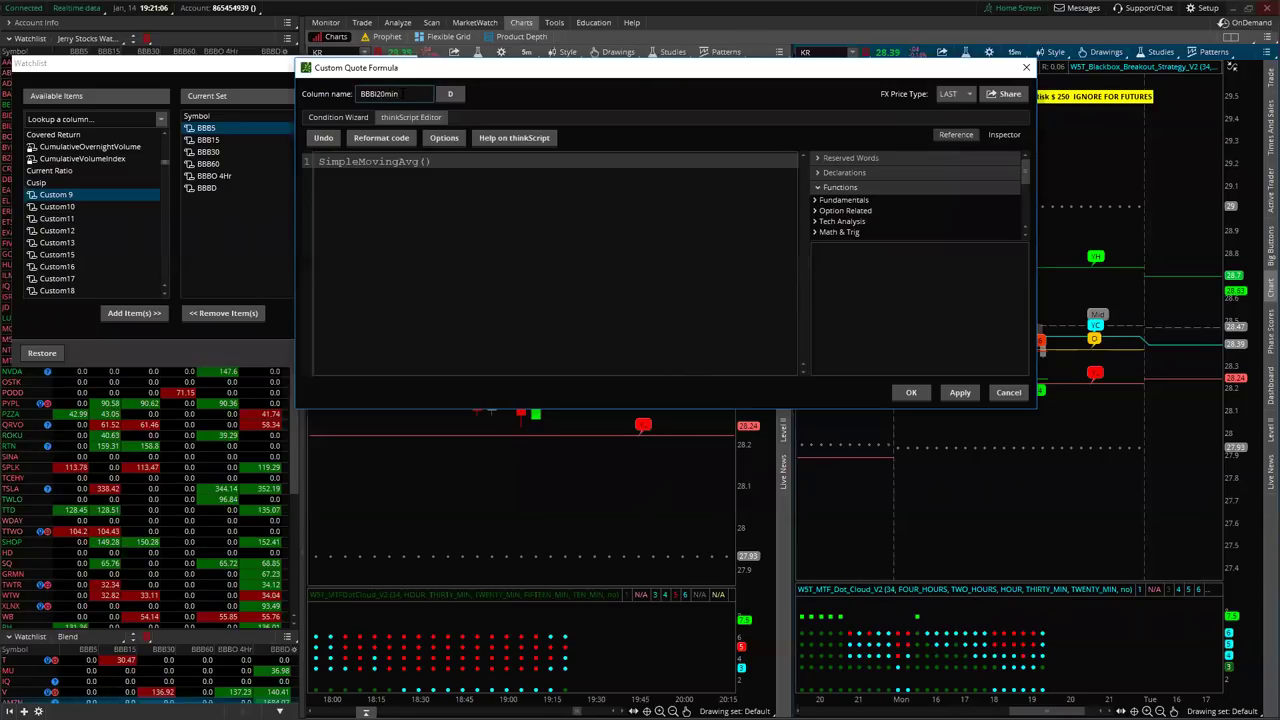
pyautogui.click(1007, 392)
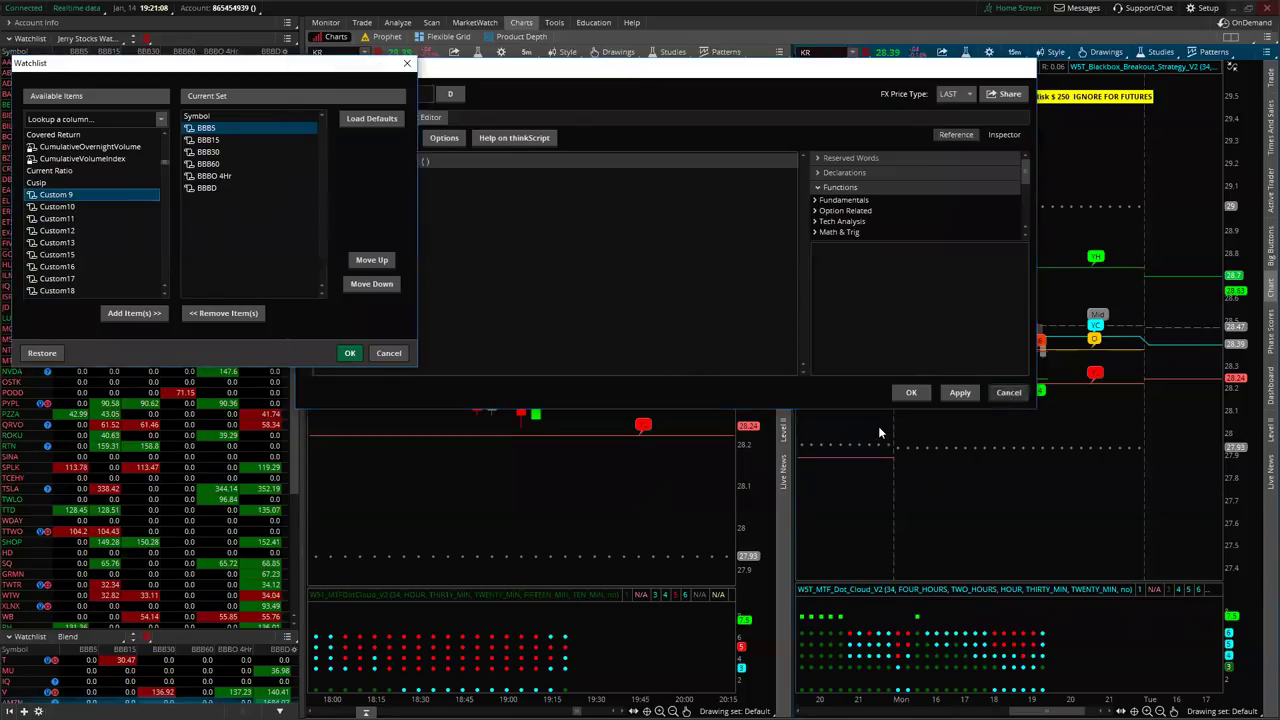
# Accept the watchlist's column set with BBB15 selected and stretch the price scale of the five-minute KR chart
pyautogui.click(202, 141)
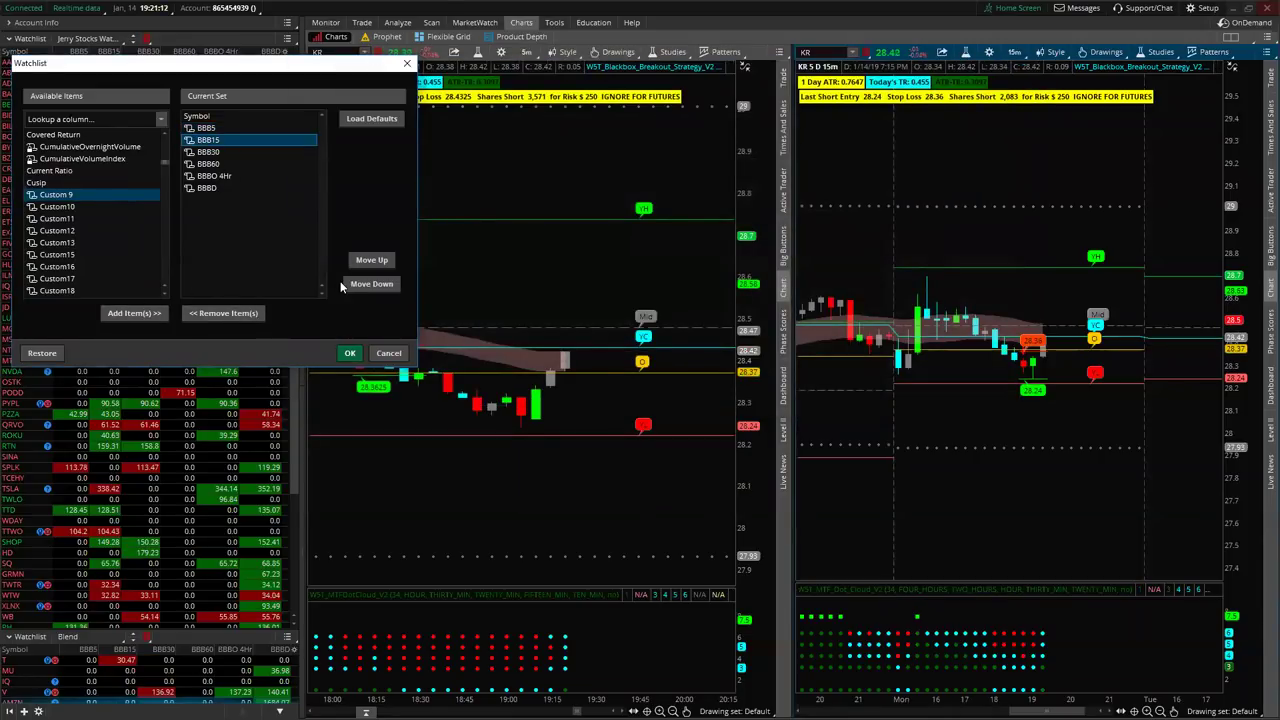
pyautogui.click(350, 353)
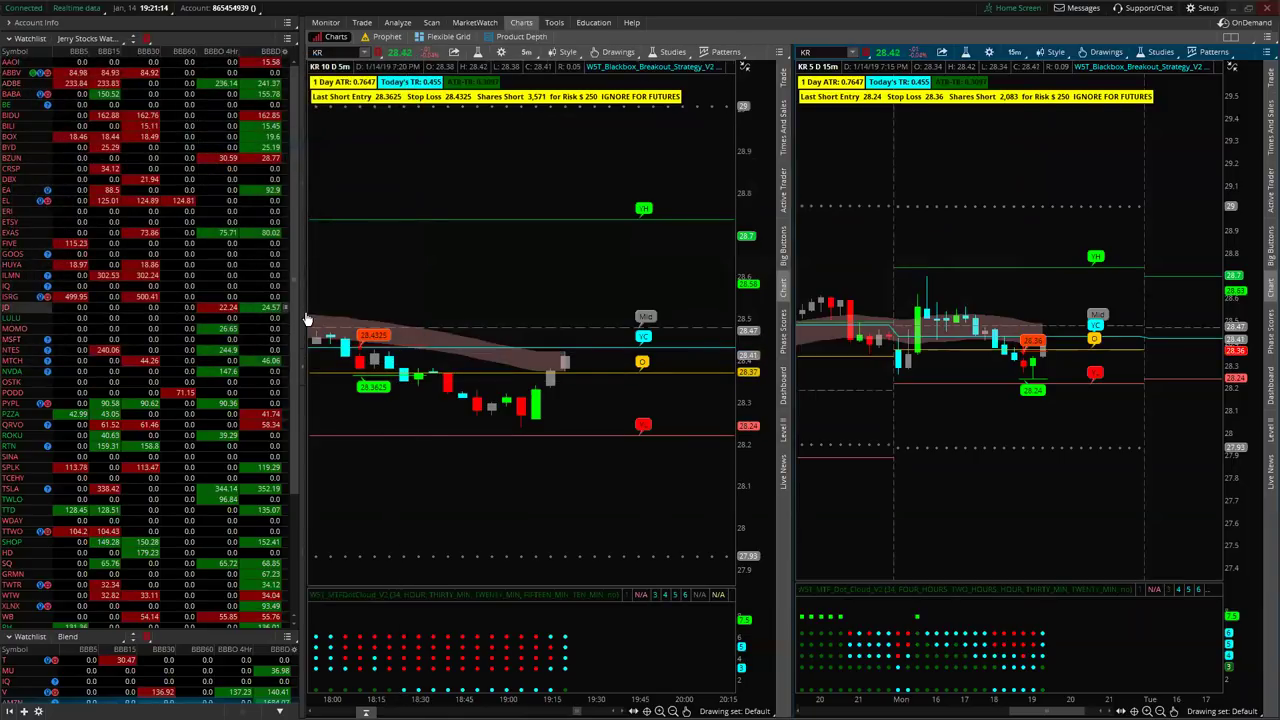
pyautogui.moveTo(676, 276); pyautogui.dragTo(658, 210)
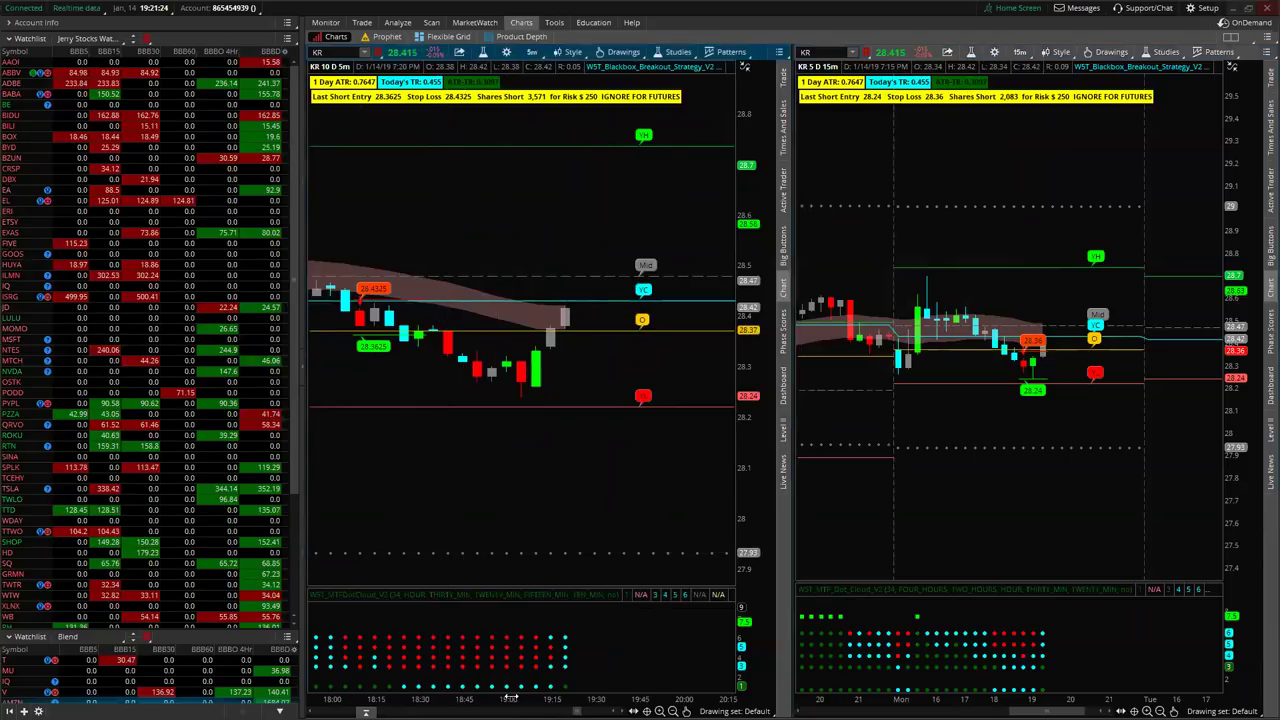
pyautogui.moveTo(510, 698)
pyautogui.mouseDown()
pyautogui.moveTo(540, 695)
pyautogui.moveTo(510, 697)
pyautogui.mouseUp()
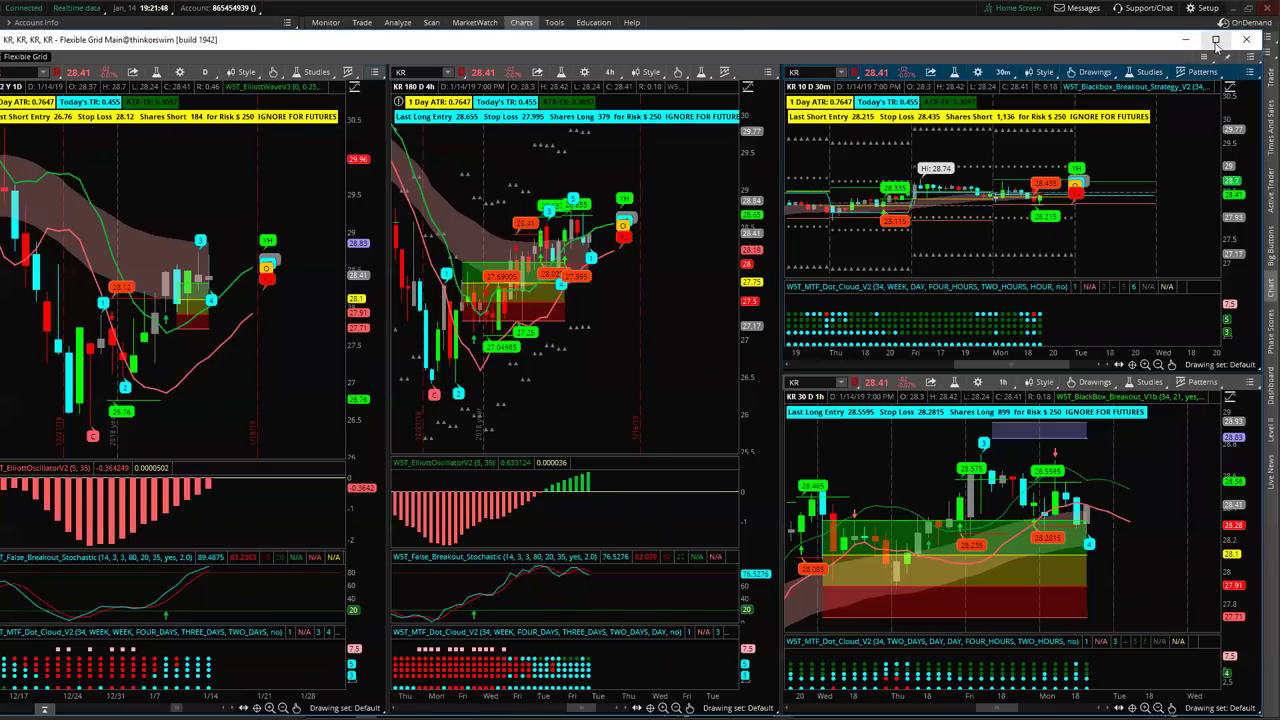
# Maximize the four-chart Flexible Grid window and shift the daily KR chart slightly to show its signals and projected levels
pyautogui.click(1215, 40)
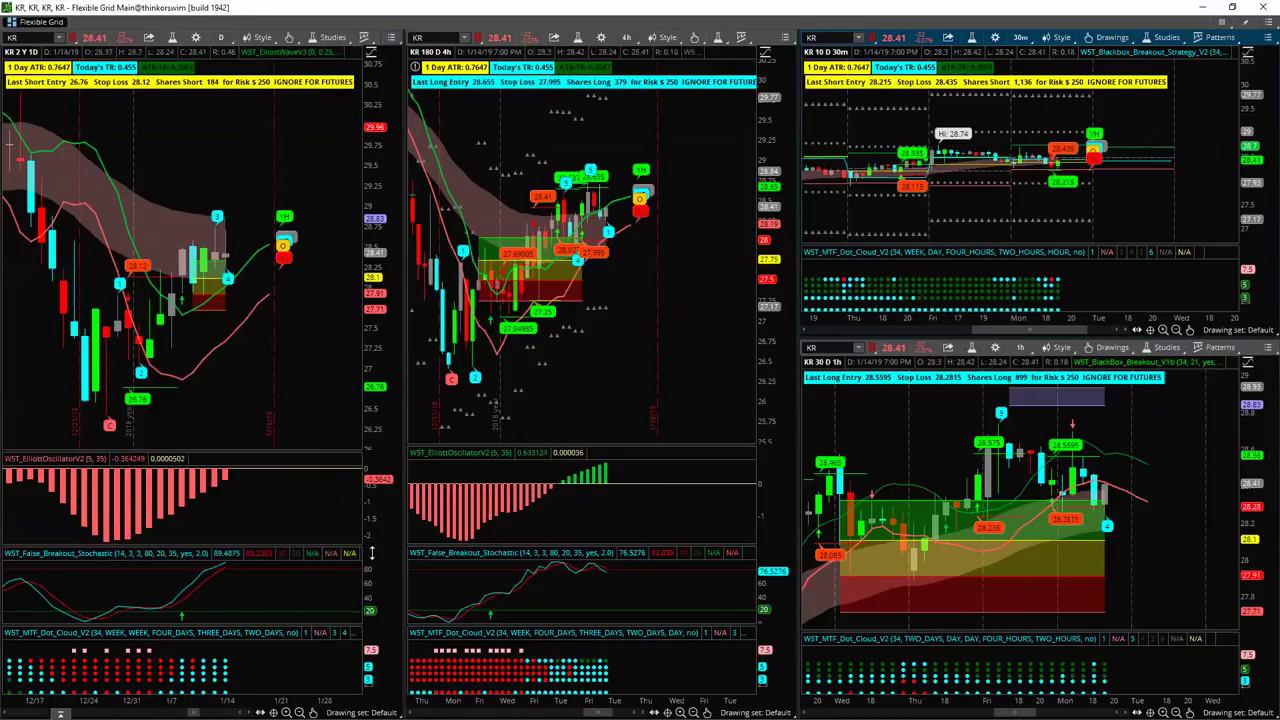
pyautogui.scroll(2, 330, 420)
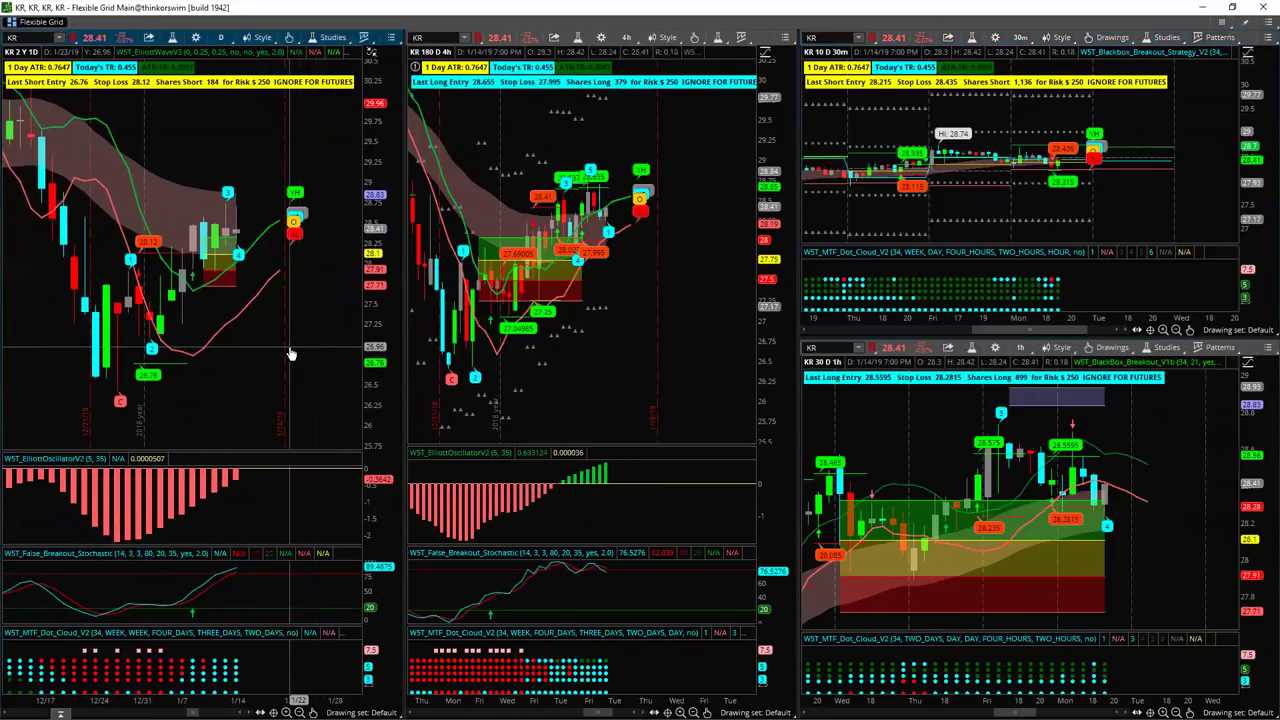
pyautogui.moveTo(276, 500)
pyautogui.mouseDown()
pyautogui.moveTo(286, 522)
pyautogui.moveTo(257, 512)
pyautogui.mouseUp()
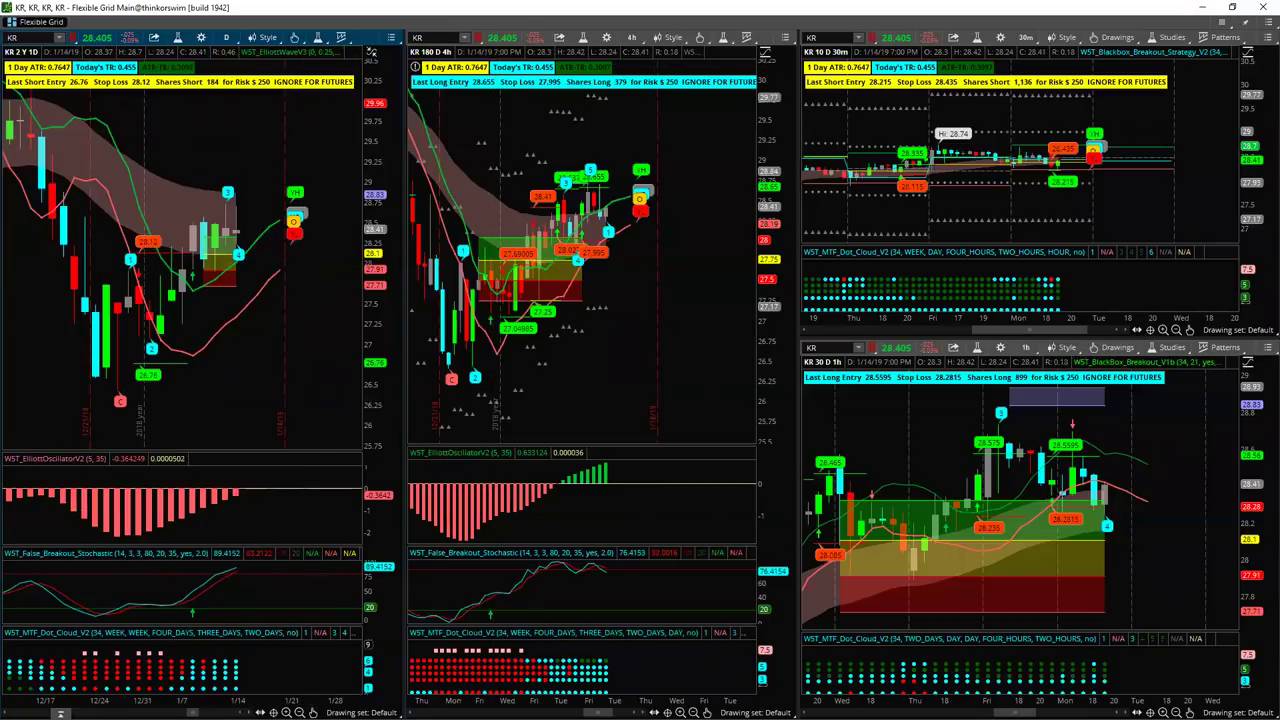
# Load WDAY and then NFLX in the linked charts of the Flexible Grid
pyautogui.write('WDAY')
pyautogui.press('Return')
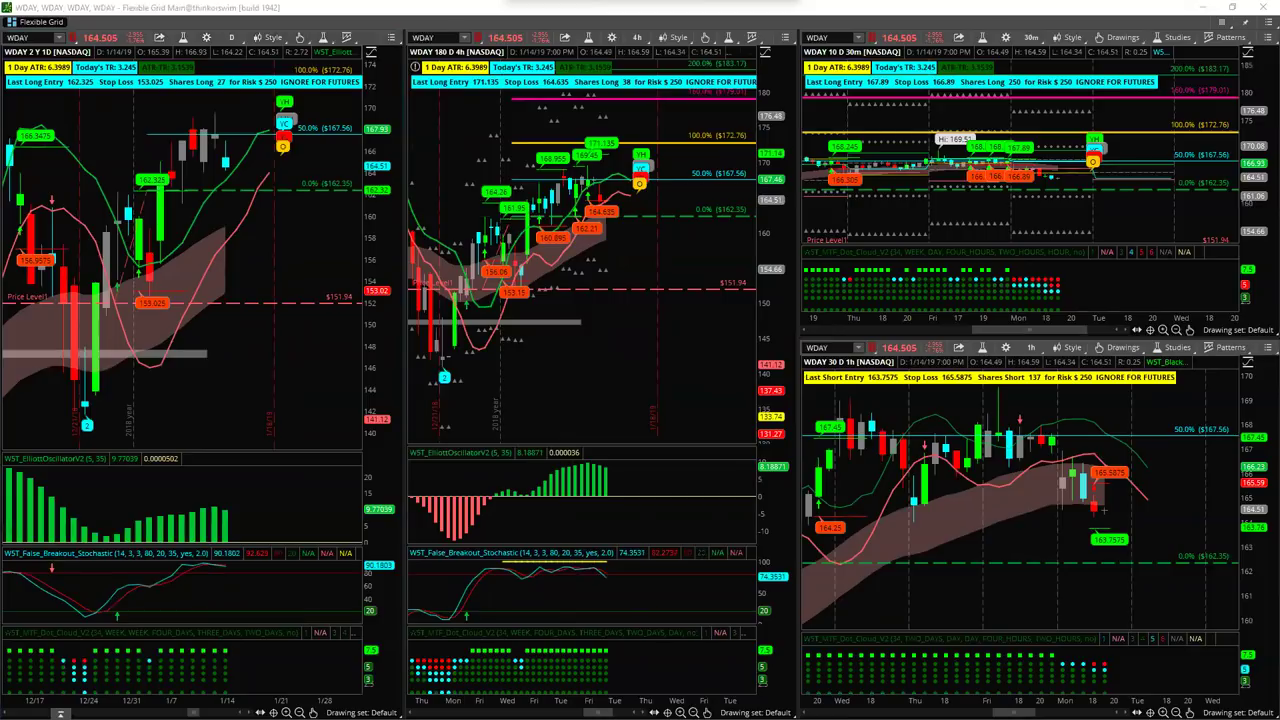
pyautogui.write('NFLX')
pyautogui.press('Return')
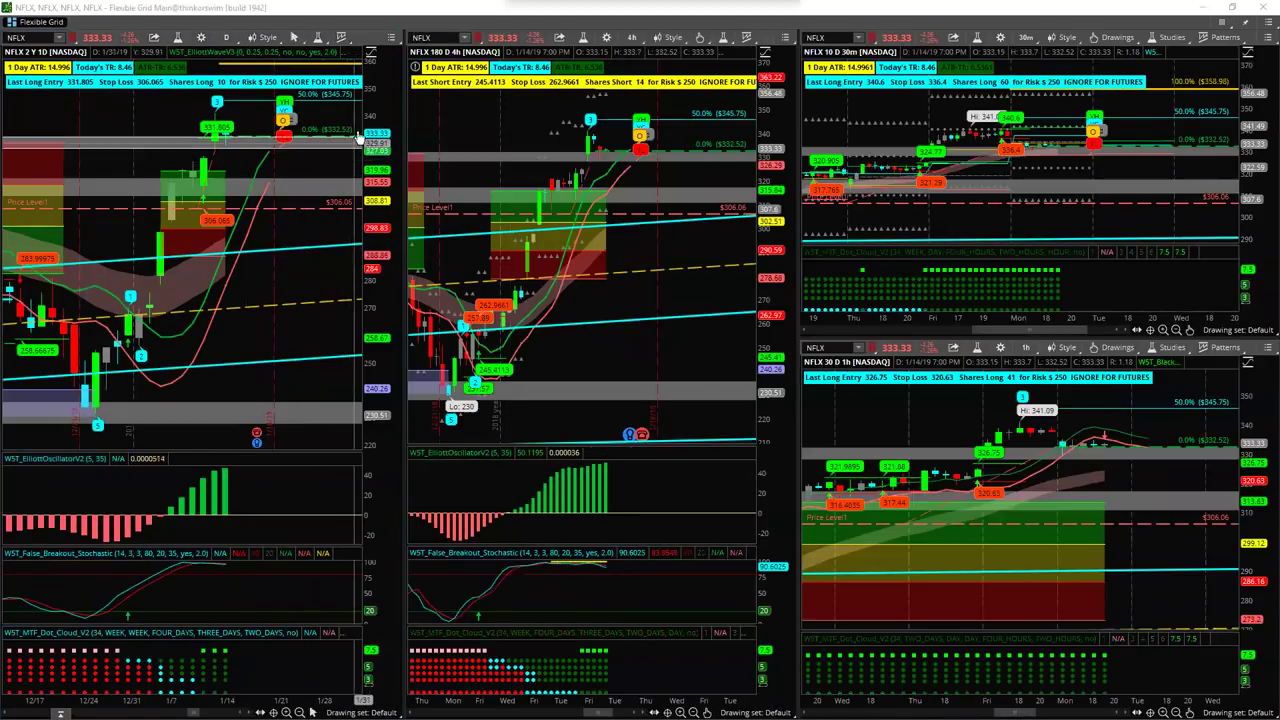
# Maximize the daily NFLX chart cell and compress its time axis to show well over a year of price history
pyautogui.click(391, 38)
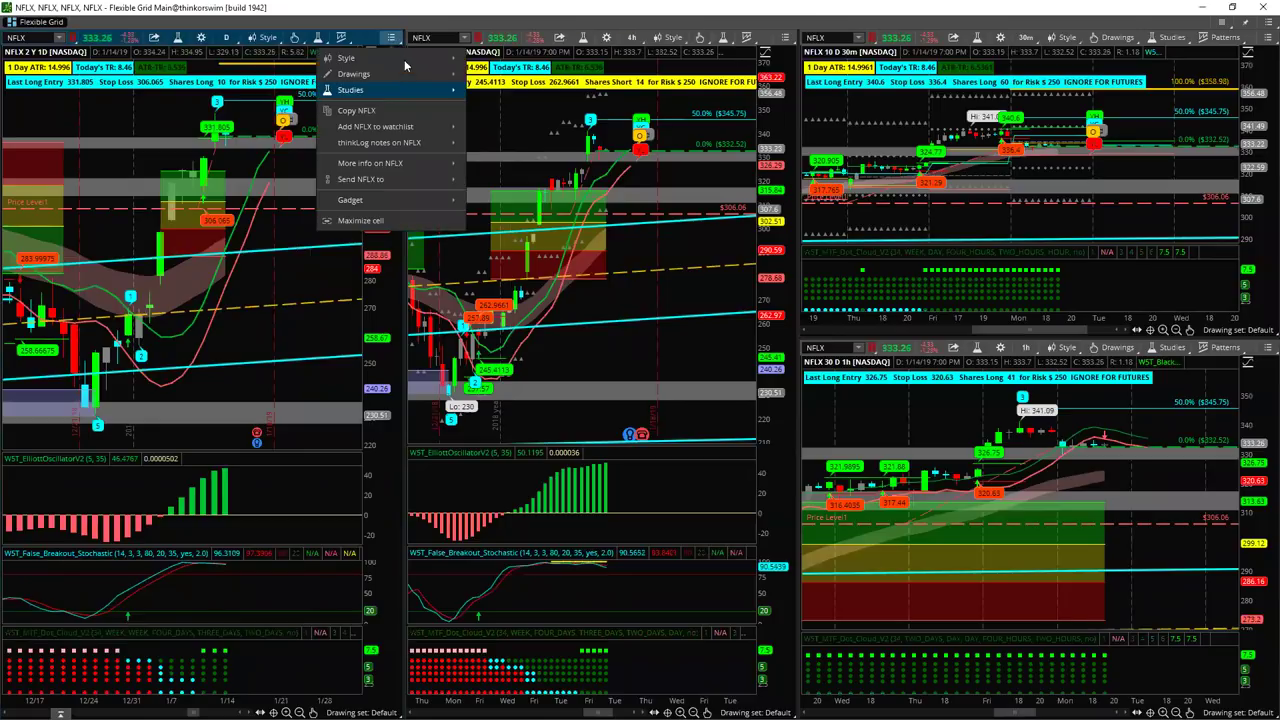
pyautogui.click(358, 221)
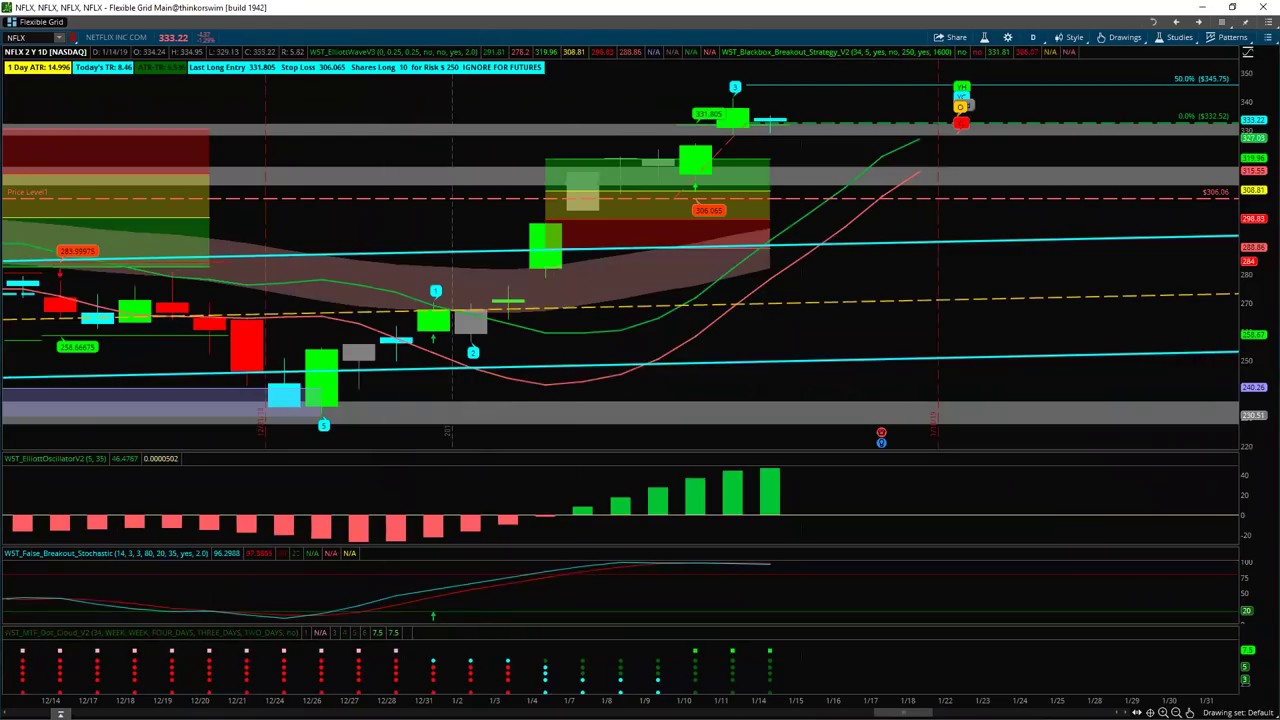
pyautogui.scroll(-5, 488, 697)
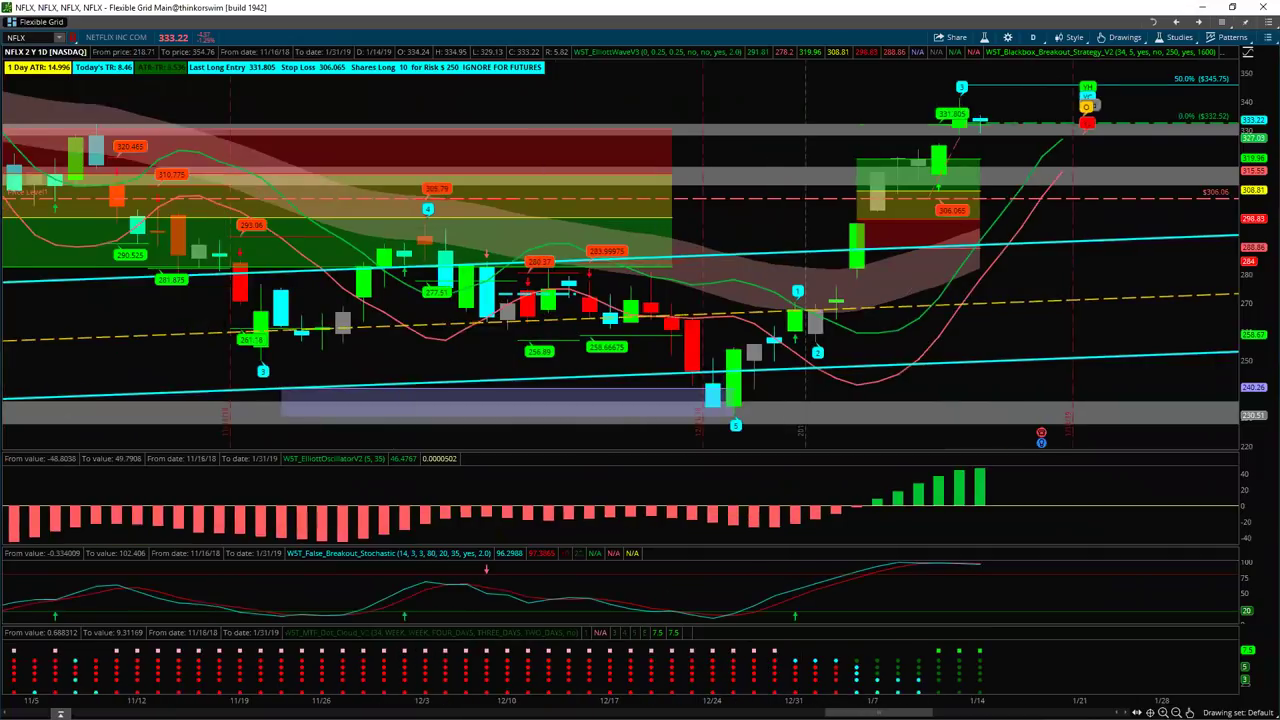
pyautogui.scroll(-5, 488, 697)
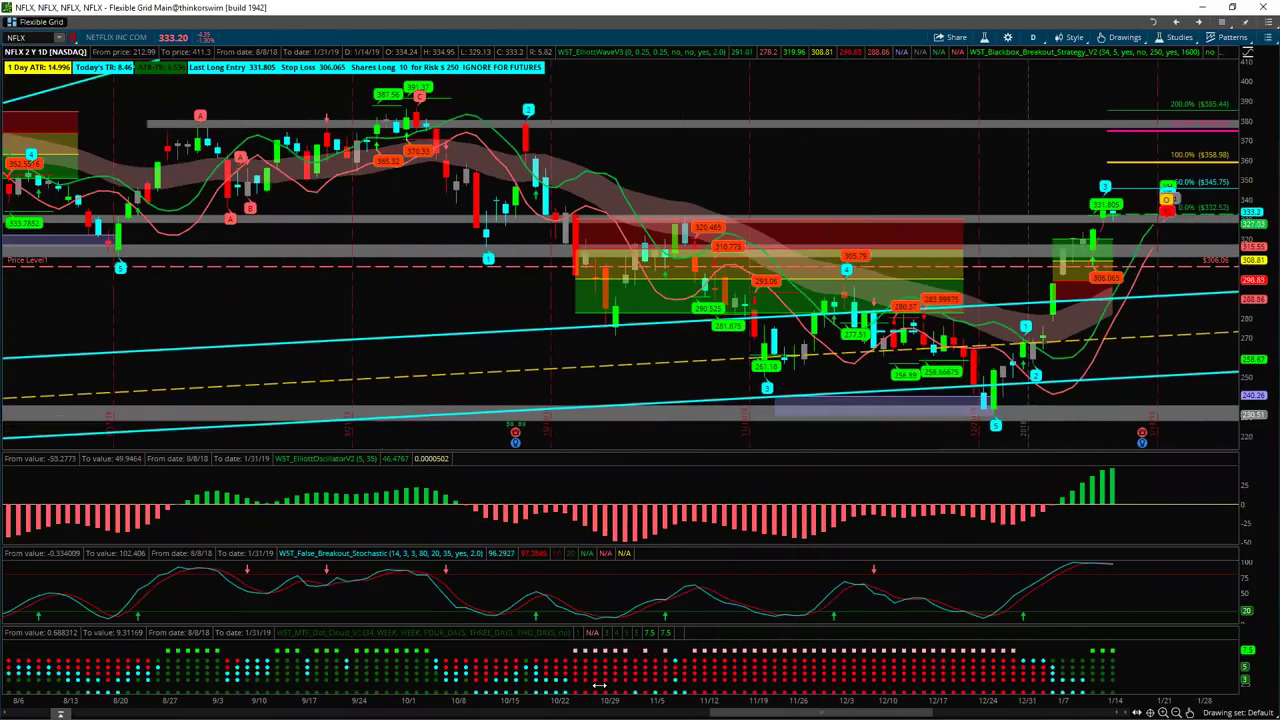
pyautogui.scroll(5, 566, 471)
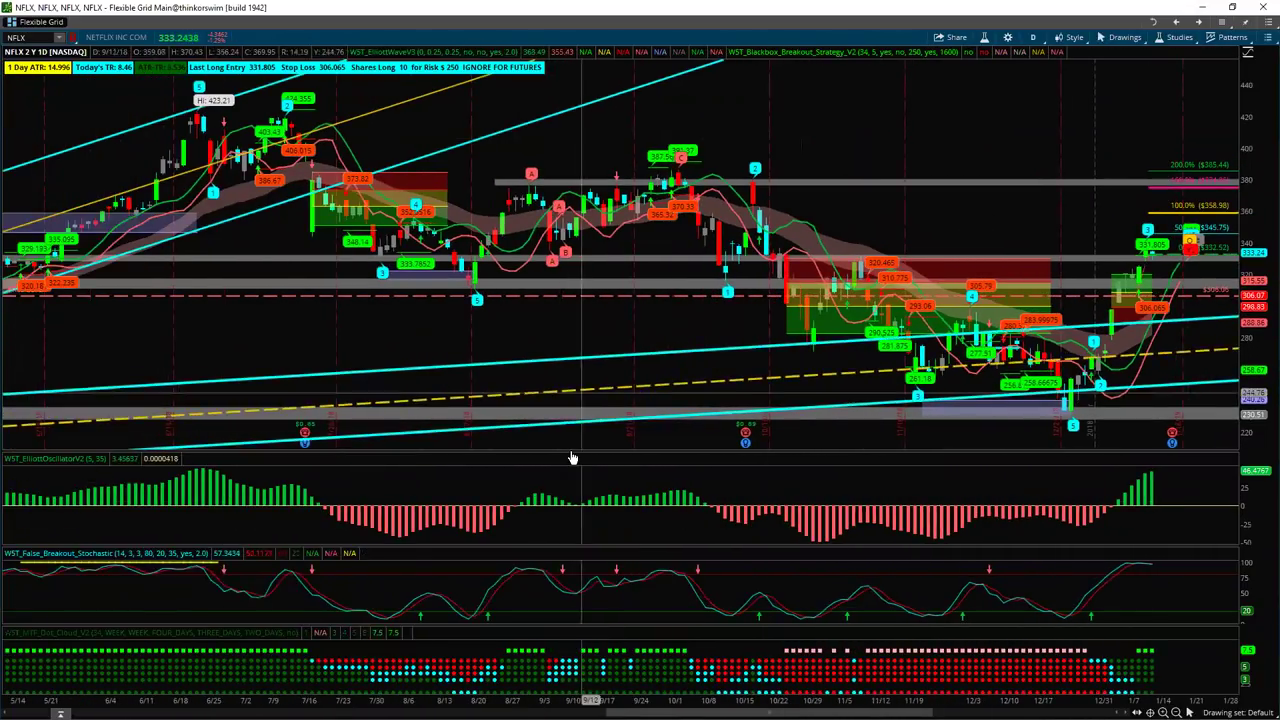
pyautogui.scroll(-3, 572, 457)
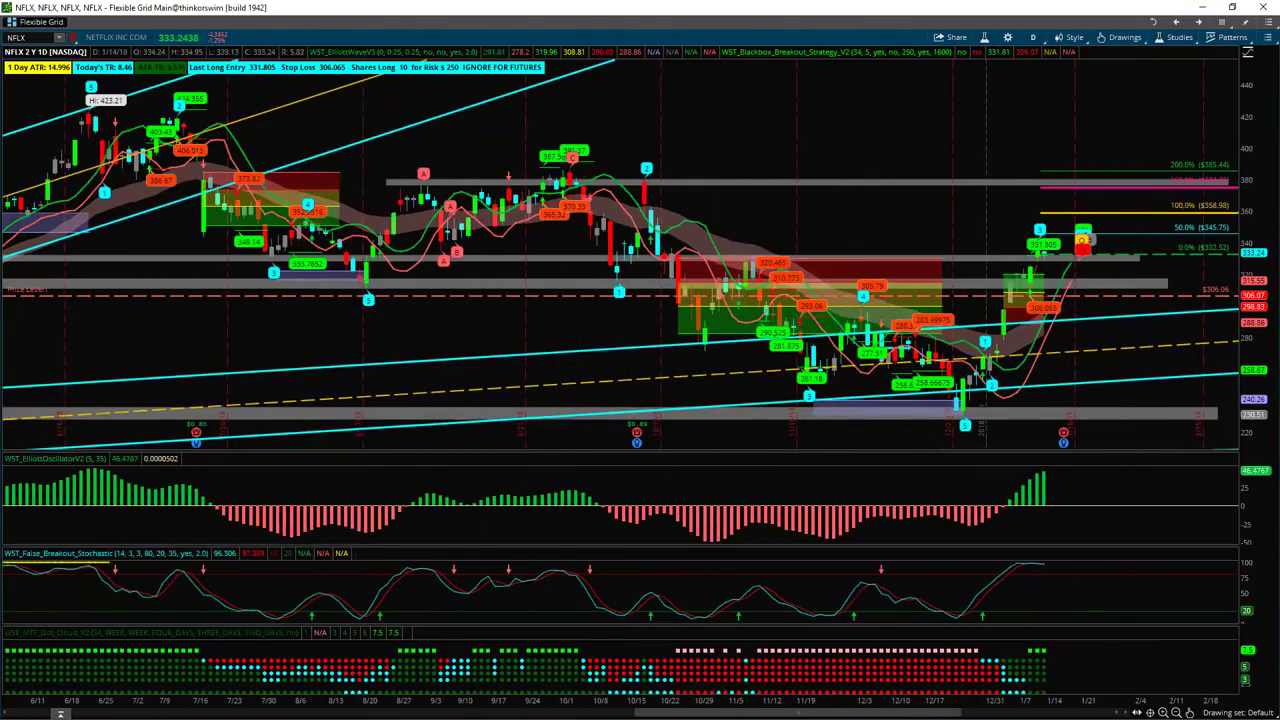
pyautogui.moveTo(240, 695); pyautogui.dragTo(368, 695)
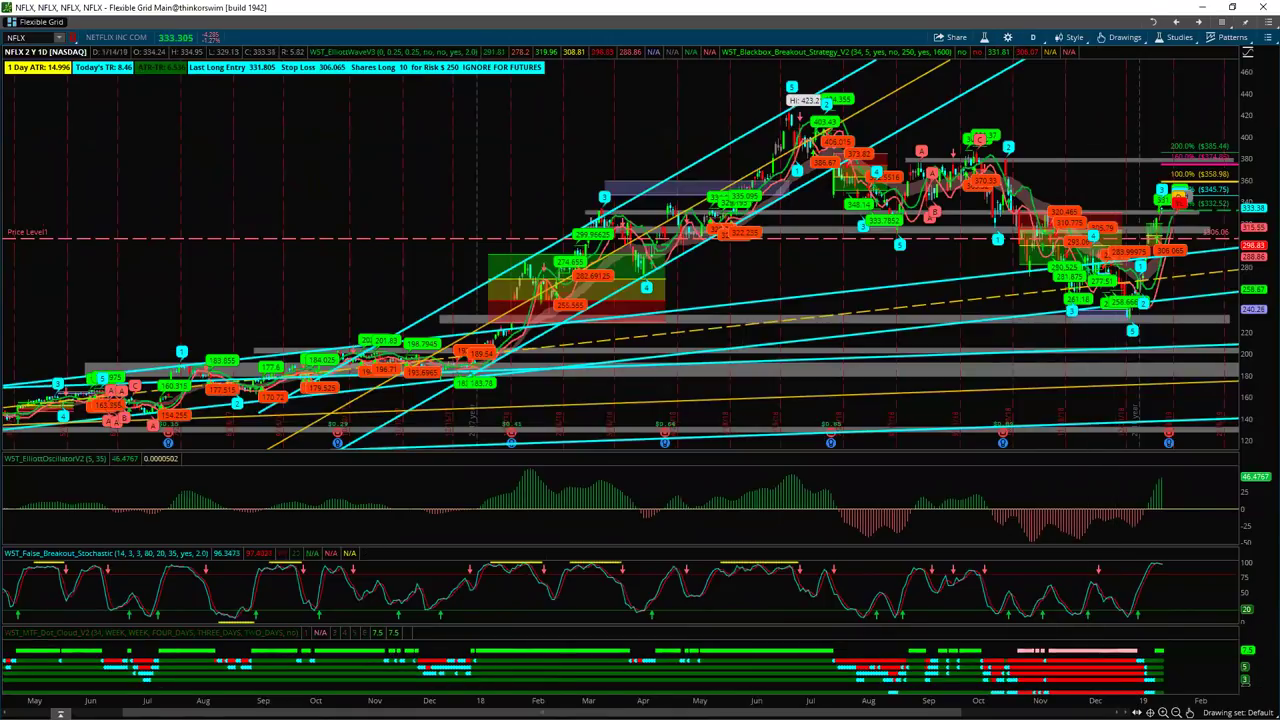
# Examine the daily NFLX chart's latest rally by narrowing it to recent months, stretching the price scale and leaving room for the projected levels
pyautogui.moveTo(640, 300); pyautogui.dragTo(345, 300)
pyautogui.moveTo(663, 683); pyautogui.dragTo(500, 600)
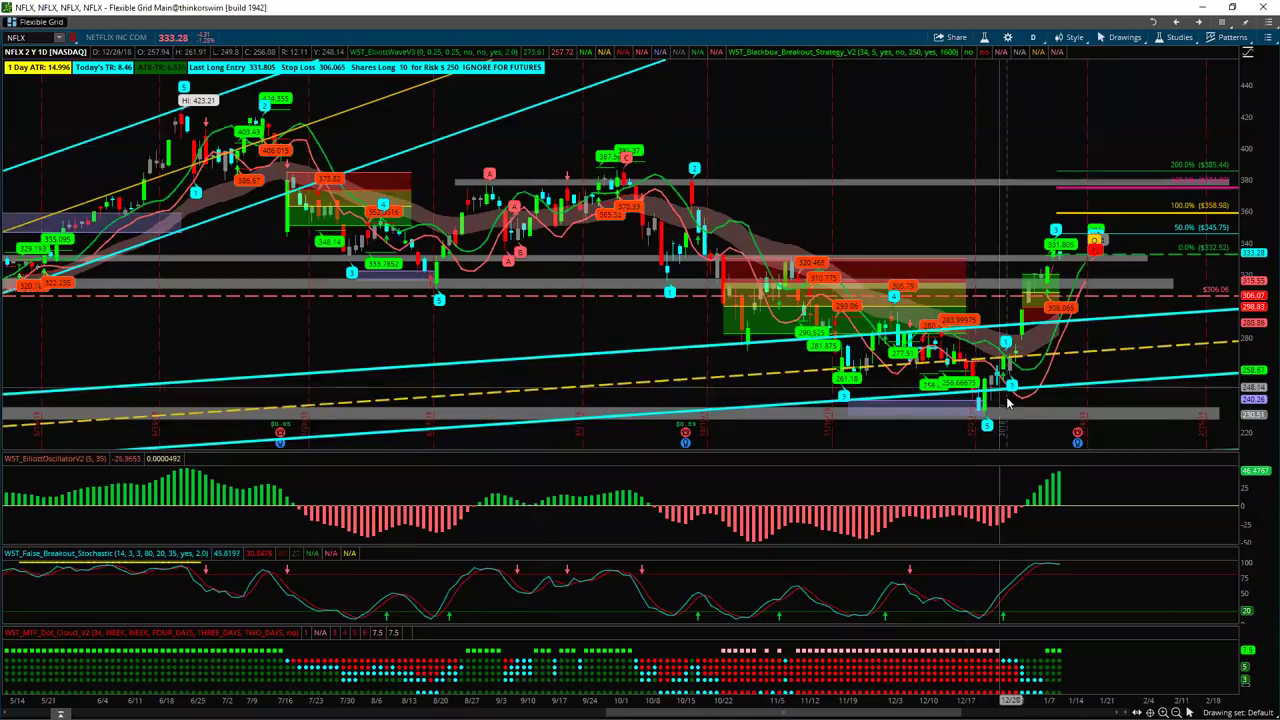
pyautogui.scroll(5, 795, 665)
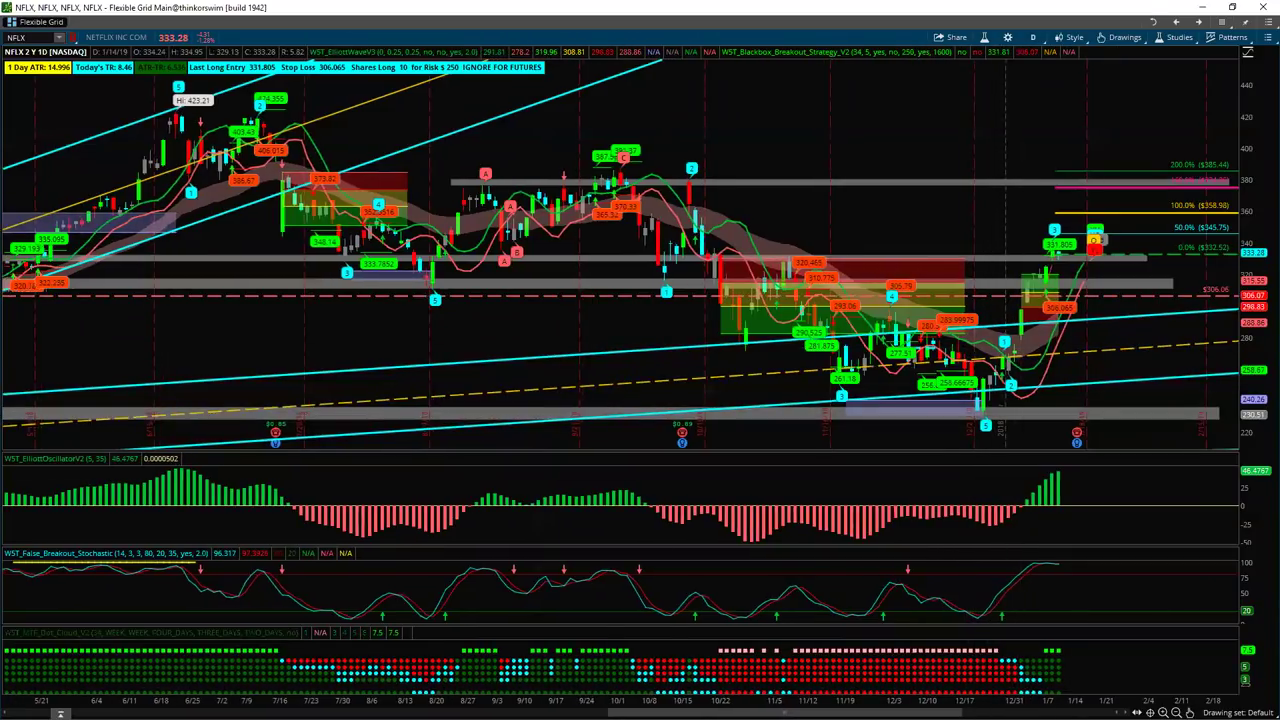
pyautogui.scroll(2, 795, 665)
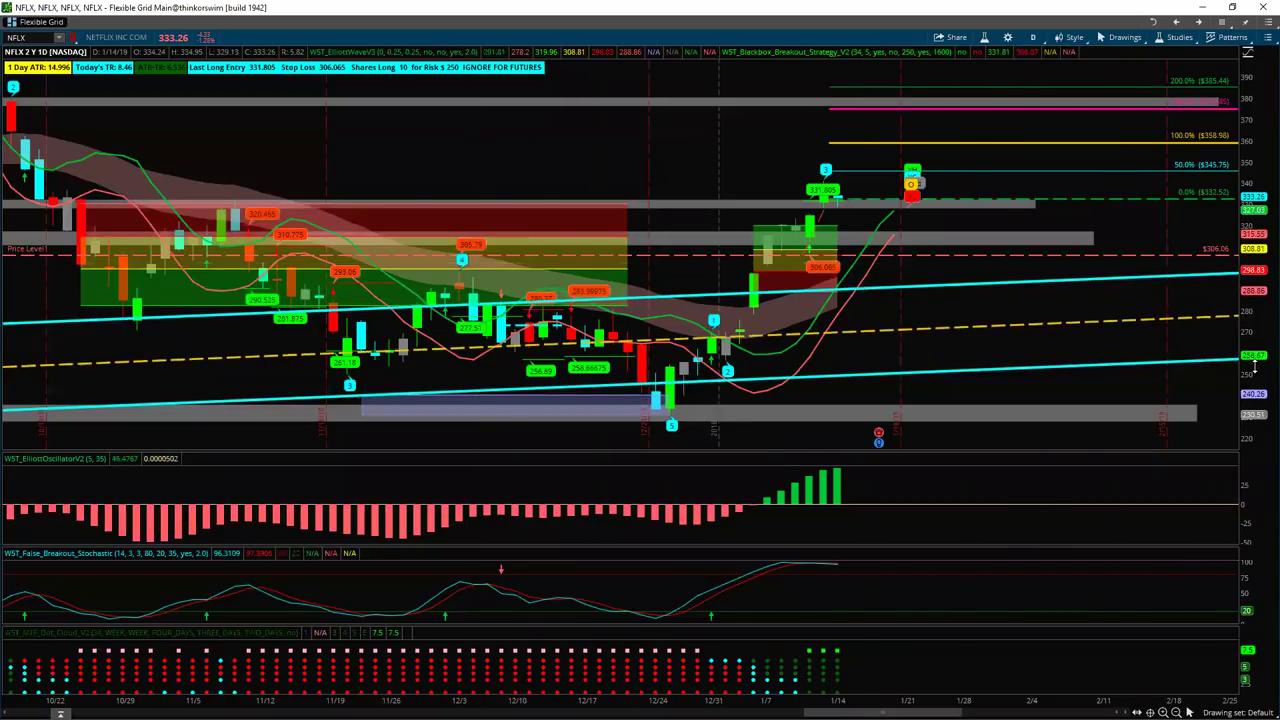
pyautogui.moveTo(1255, 365); pyautogui.dragTo(1255, 312)
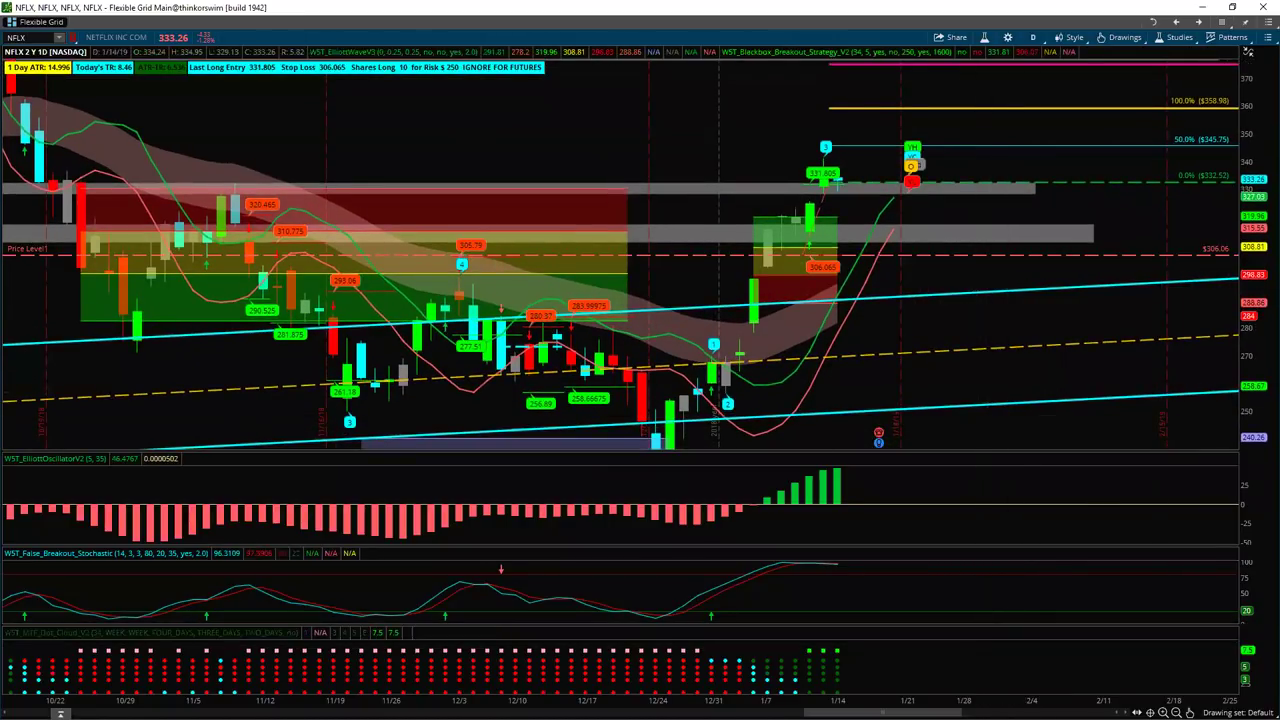
pyautogui.hscroll(5, 620, 250)
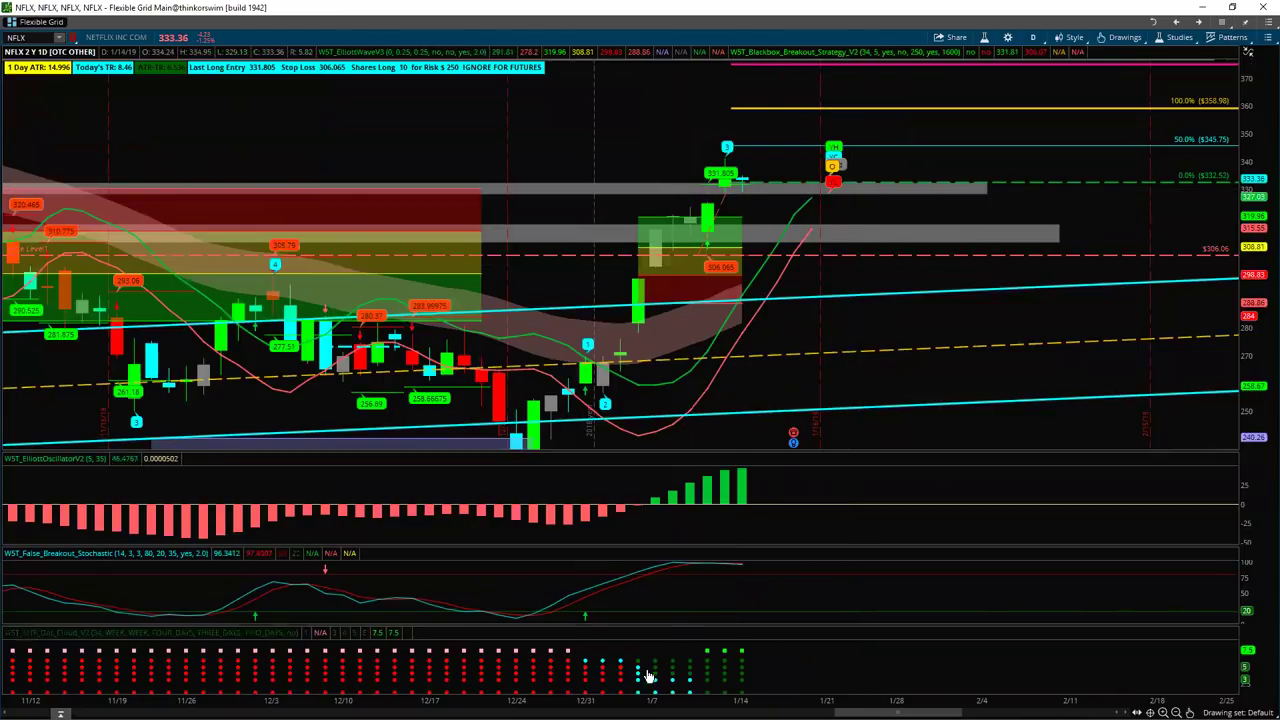
# Compare the WST_MTF_Dot_Cloud_V2 dots over a longer stretch of NFLX history, ending on November to mid-January
pyautogui.scroll(-5, 661, 418)
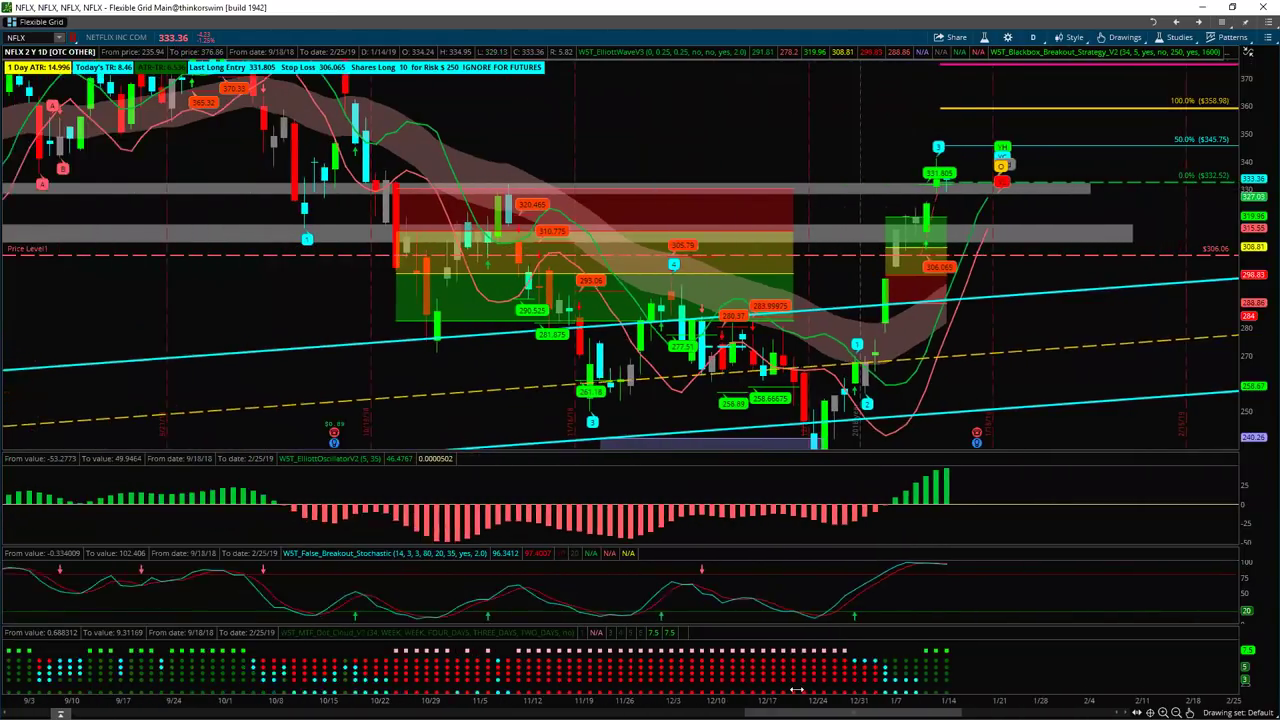
pyautogui.scroll(-4, 661, 418)
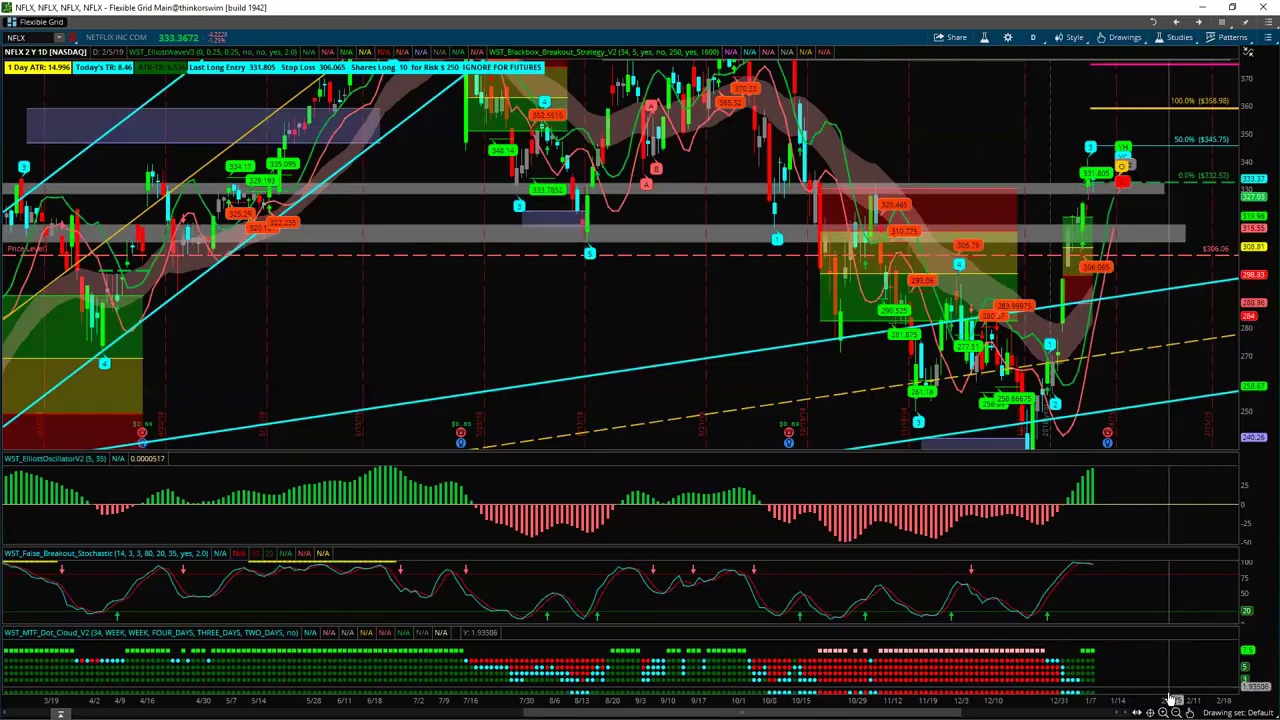
pyautogui.moveTo(1174, 631); pyautogui.dragTo(975, 631)
pyautogui.scroll(5, 760, 192)
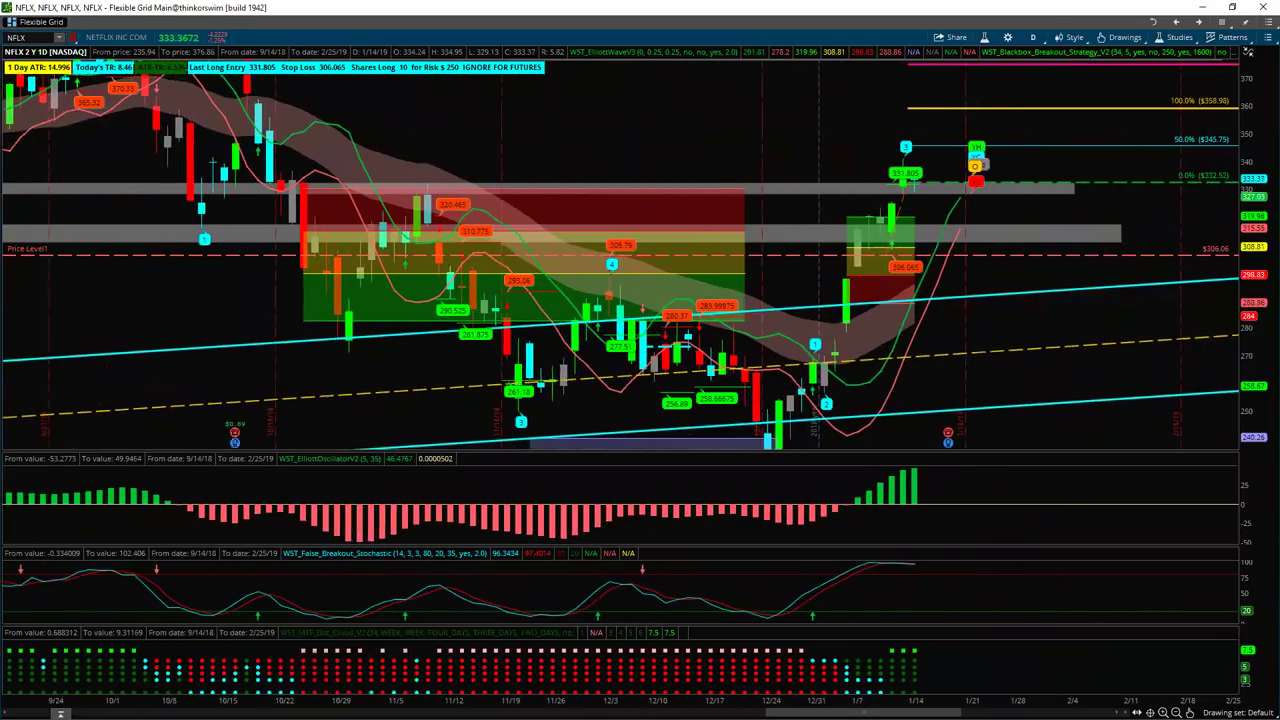
pyautogui.scroll(1, 758, 188)
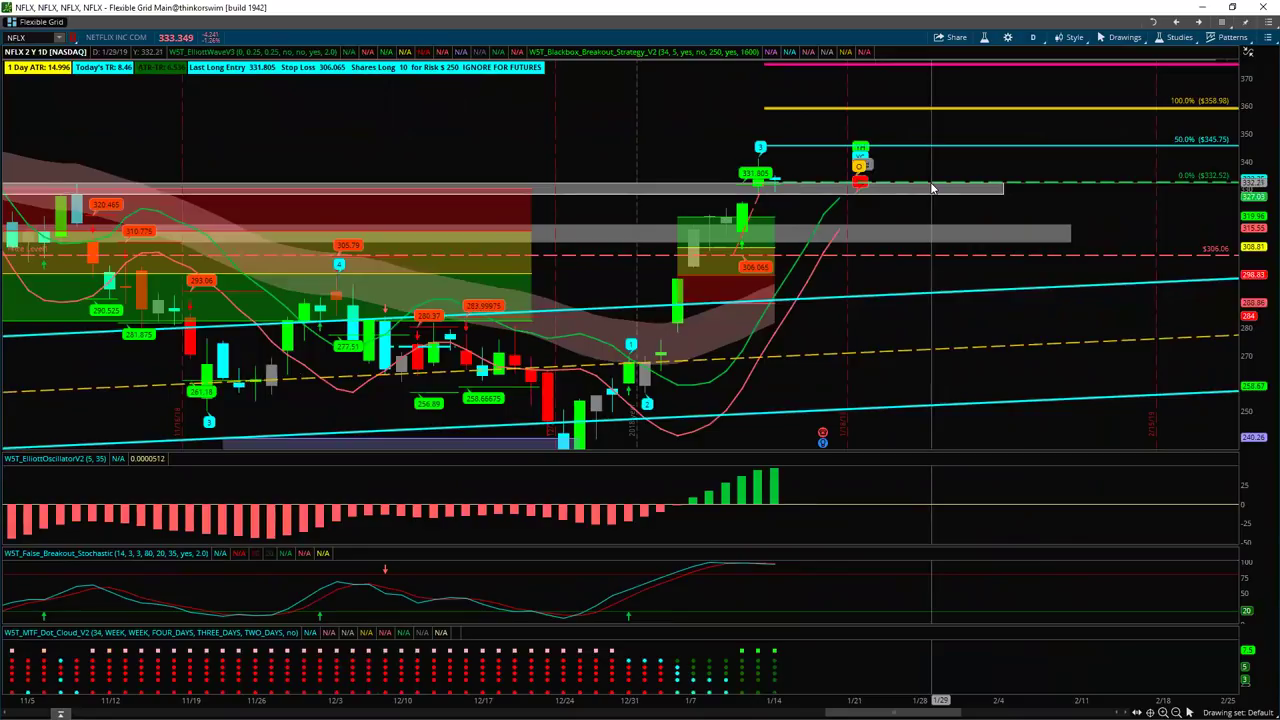
# Rescale and reposition the NFLX price axis to examine the recent entry, the December low and the 50% and 100% projected levels
pyautogui.moveTo(1254, 302); pyautogui.dragTo(1254, 350)
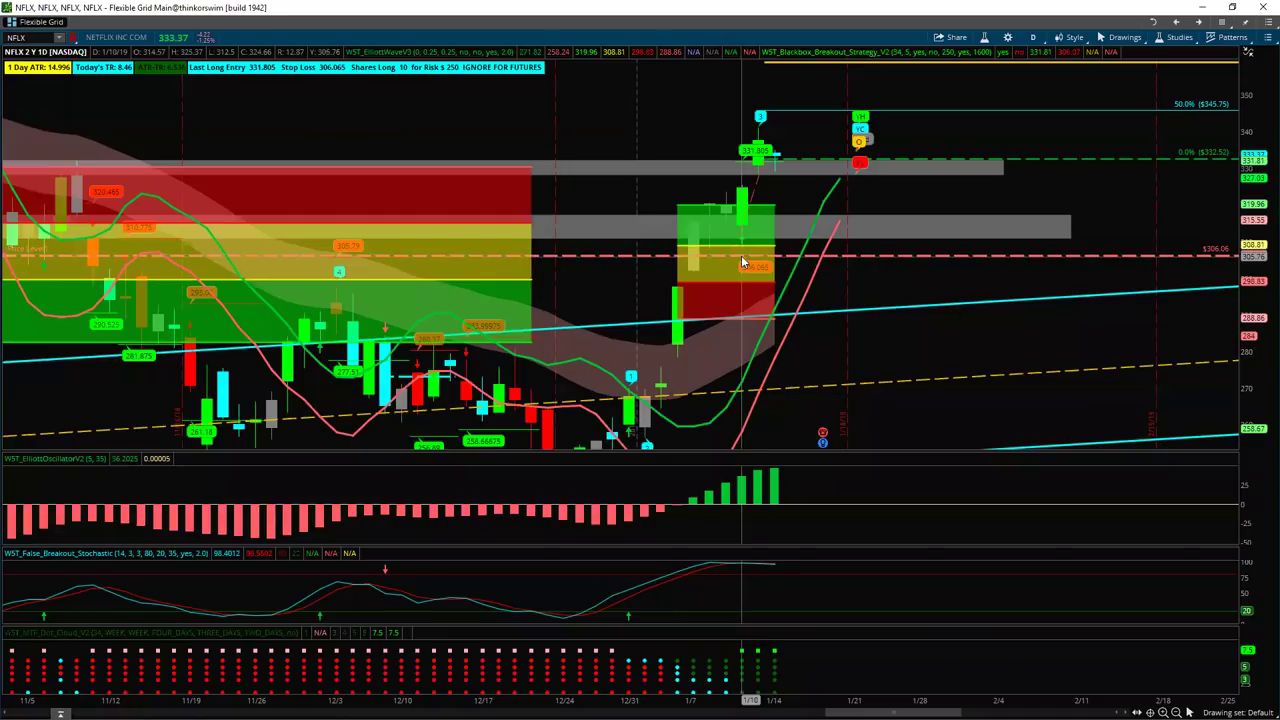
pyautogui.moveTo(1252, 300); pyautogui.dragTo(1250, 252)
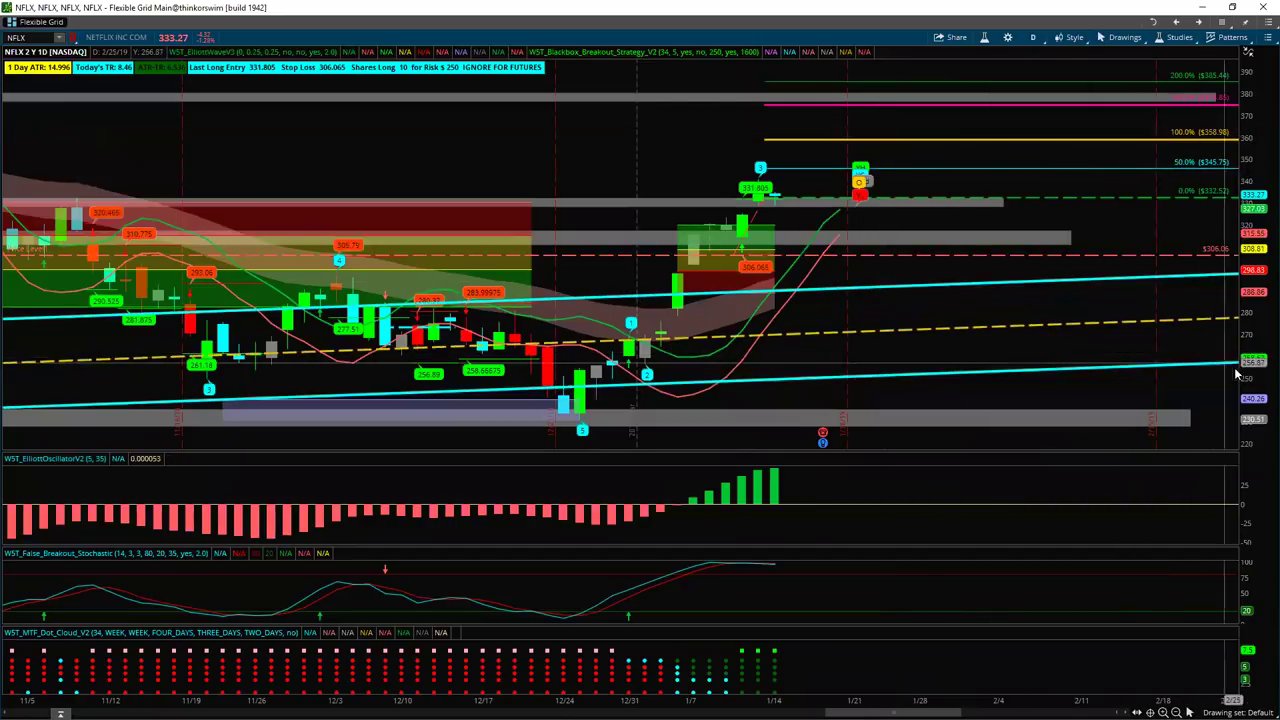
pyautogui.moveTo(1255, 363); pyautogui.dragTo(1248, 374)
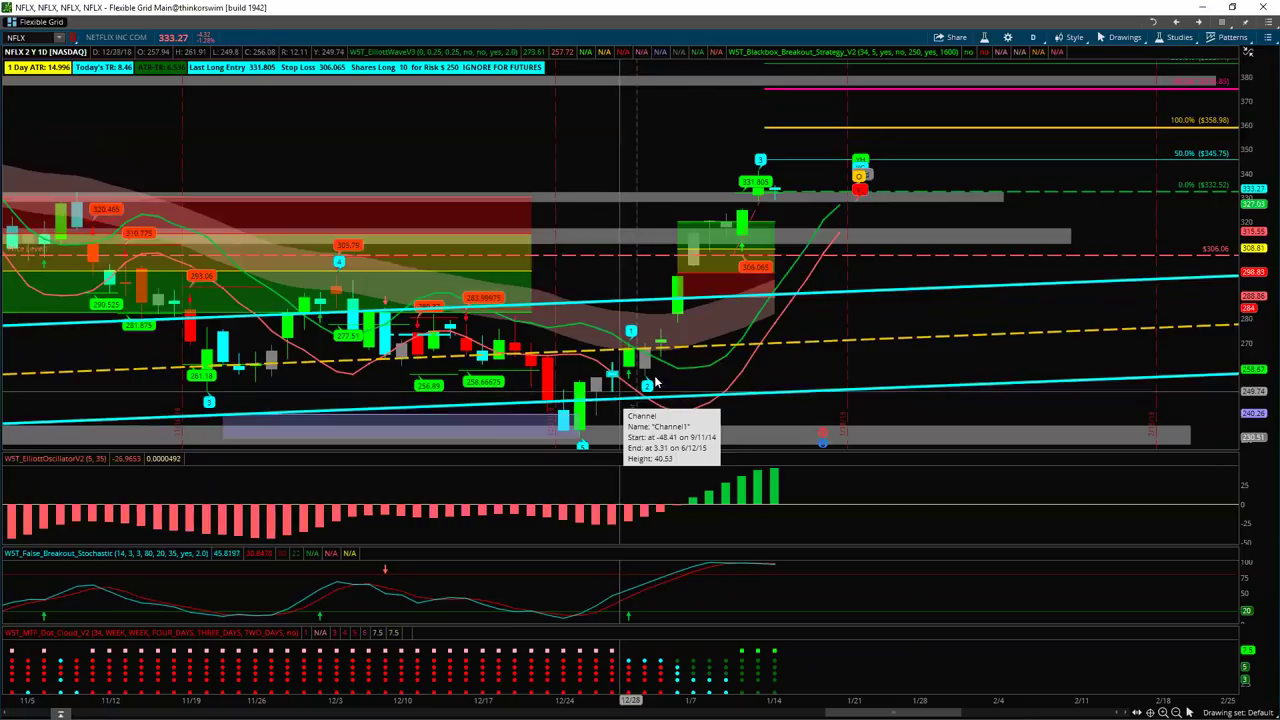
pyautogui.moveTo(690, 172); pyautogui.dragTo(608, 400)
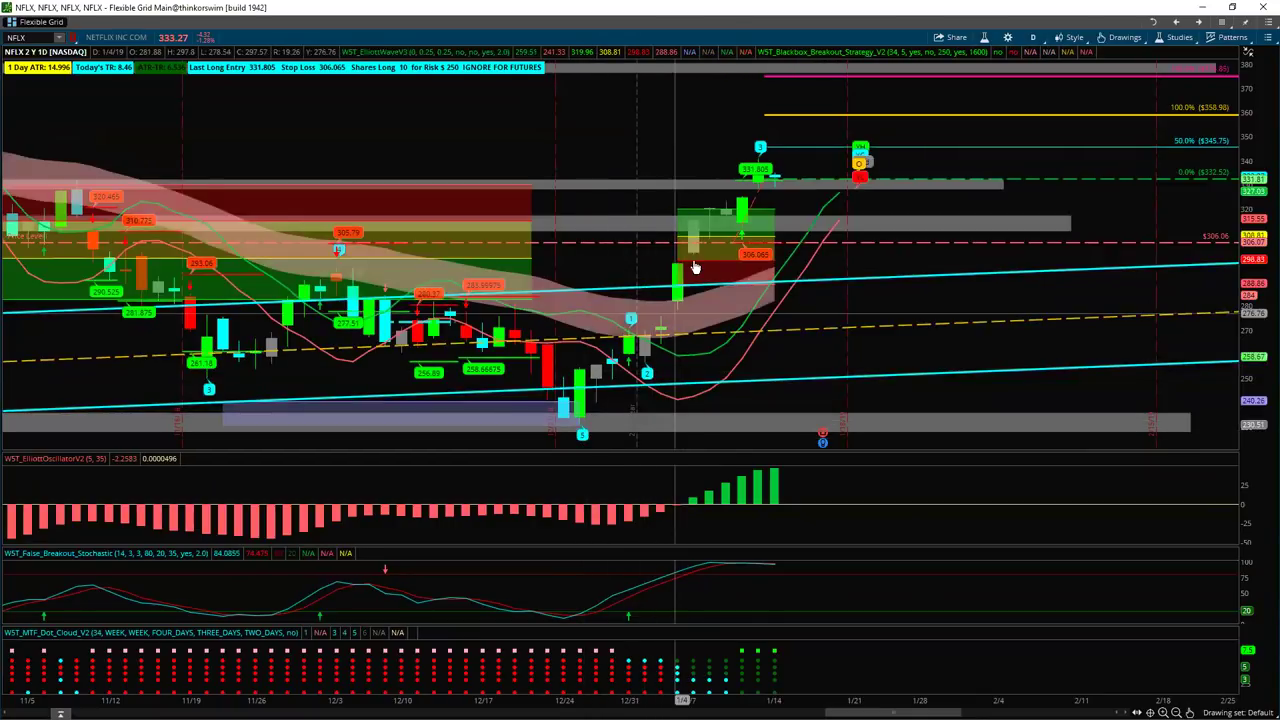
# Restore the grid cells, load LULU in the linked charts and maximize its daily chart cell
pyautogui.click(1267, 37)
pyautogui.click(1165, 220)
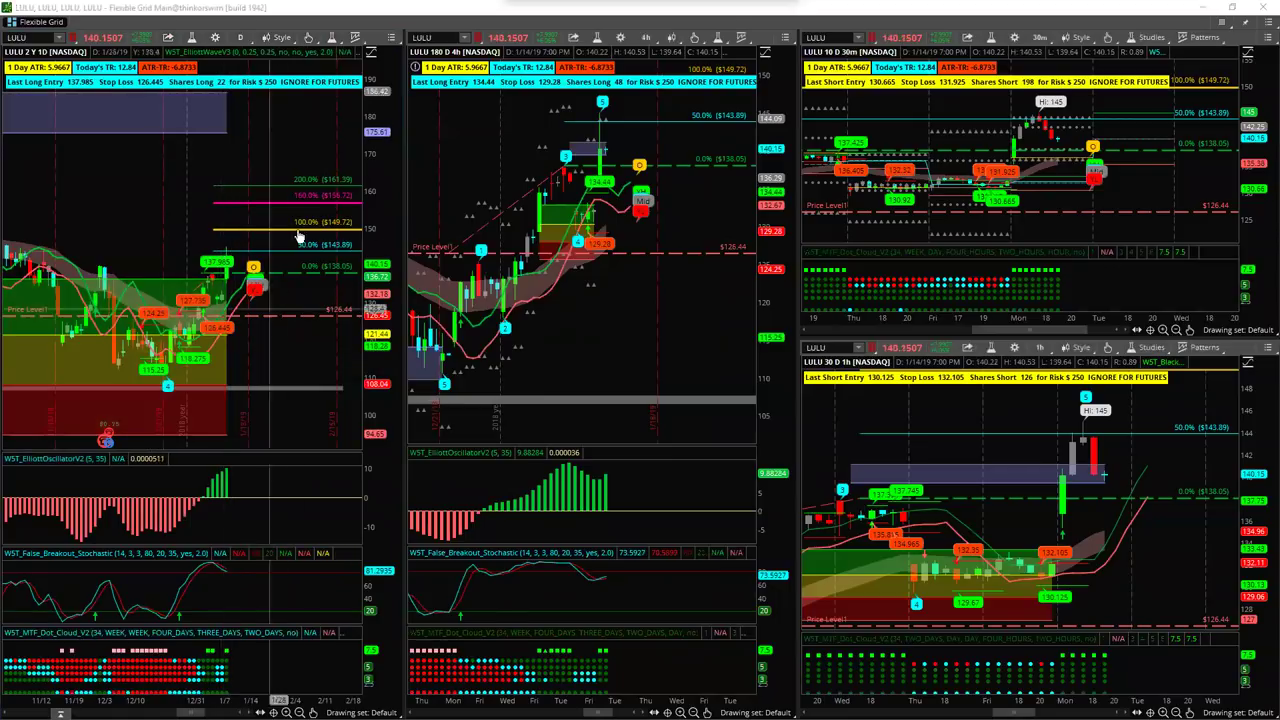
pyautogui.click(393, 39)
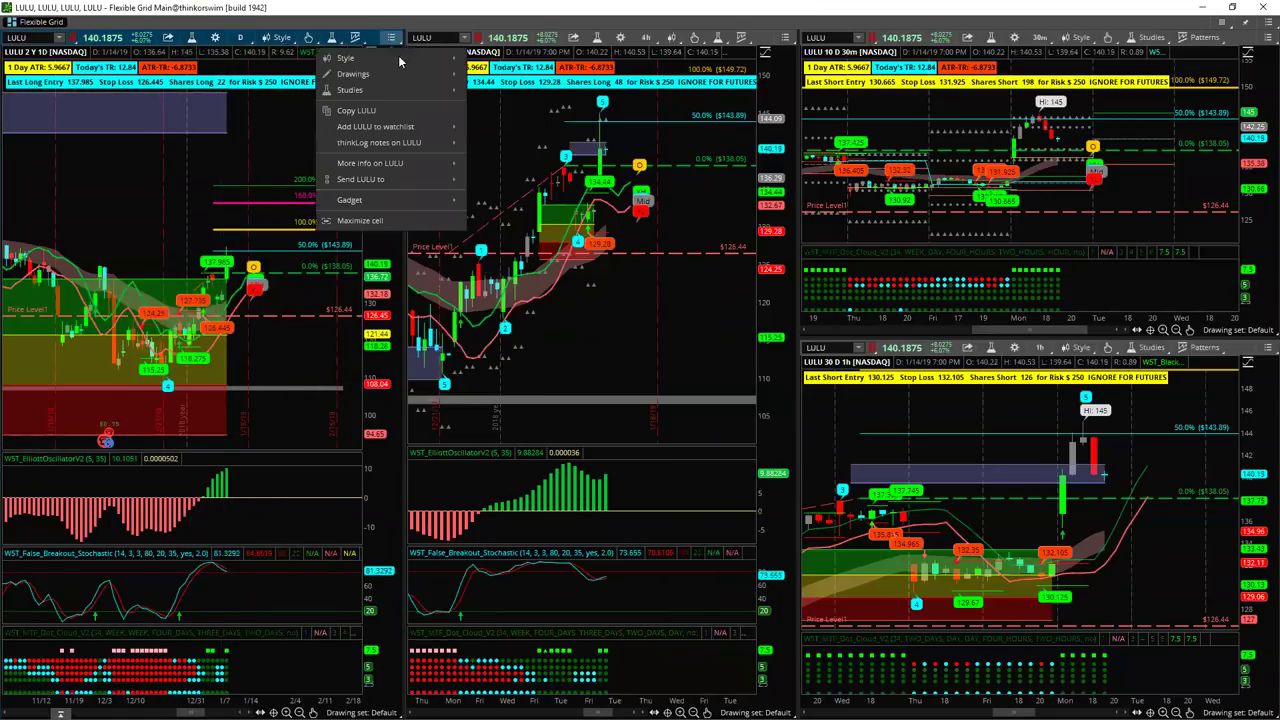
pyautogui.click(352, 222)
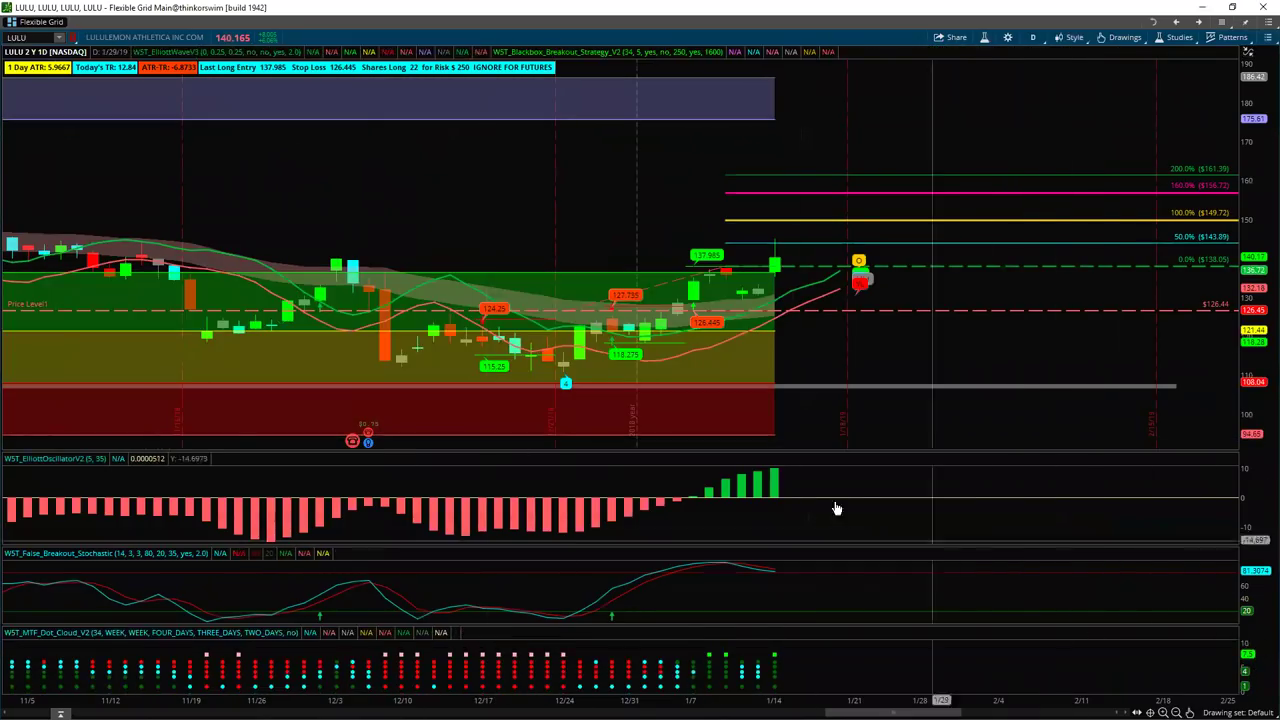
# Examine LULU's daily history since June, compress the Elliott oscillator's scale, and enlarge the recent candles against the projected levels
pyautogui.moveTo(610, 699); pyautogui.dragTo(782, 695)
pyautogui.scroll(-5, 634, 363)
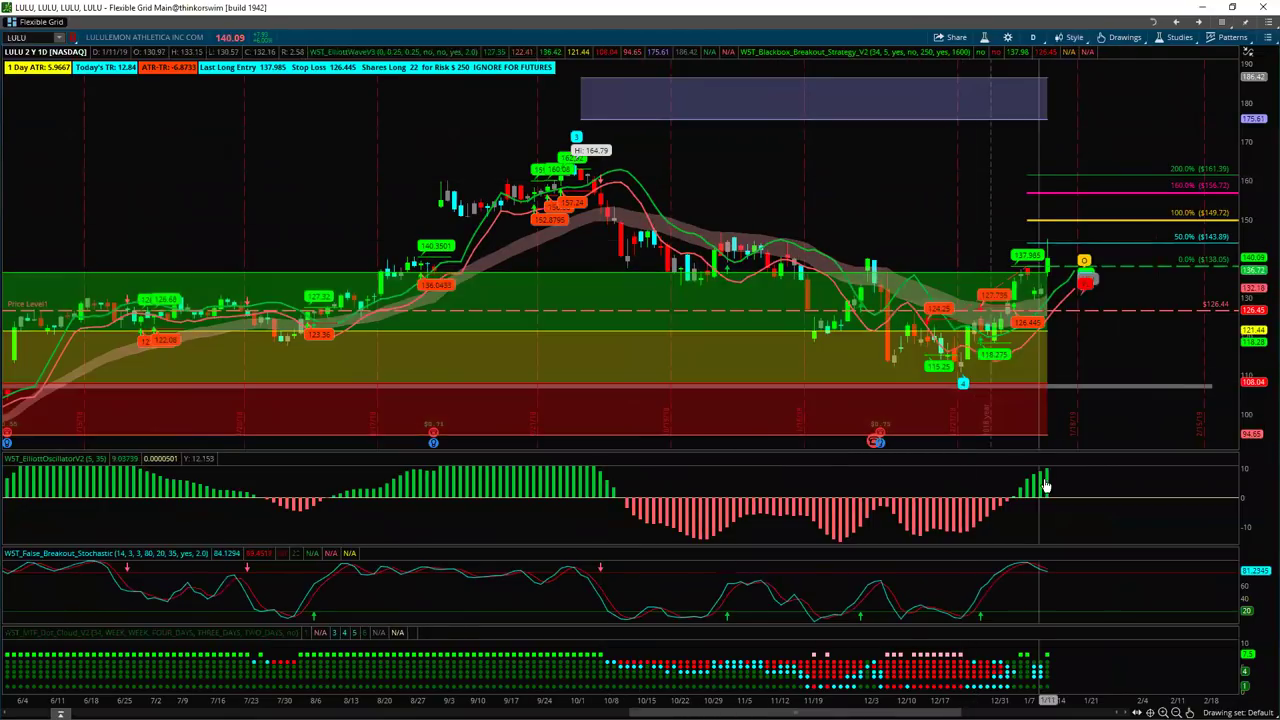
pyautogui.moveTo(1255, 495); pyautogui.dragTo(1255, 530)
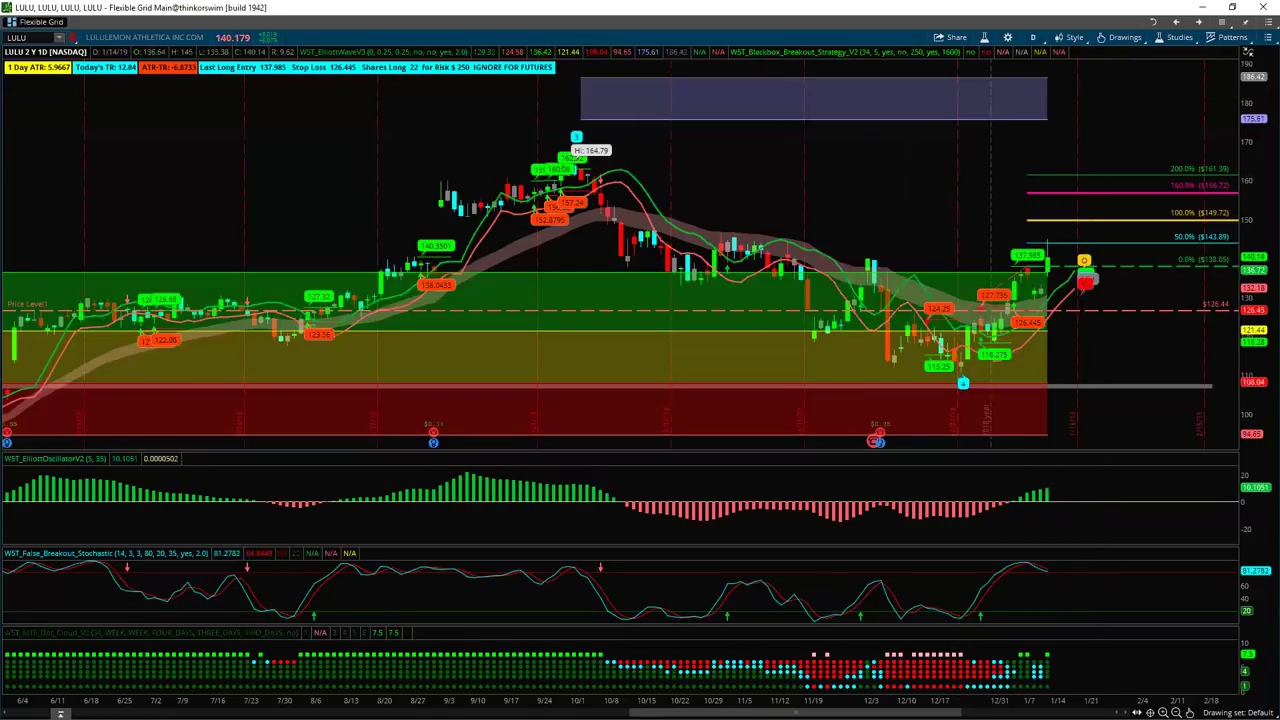
pyautogui.scroll(2, 1093, 546)
pyautogui.scroll(3, 1189, 414)
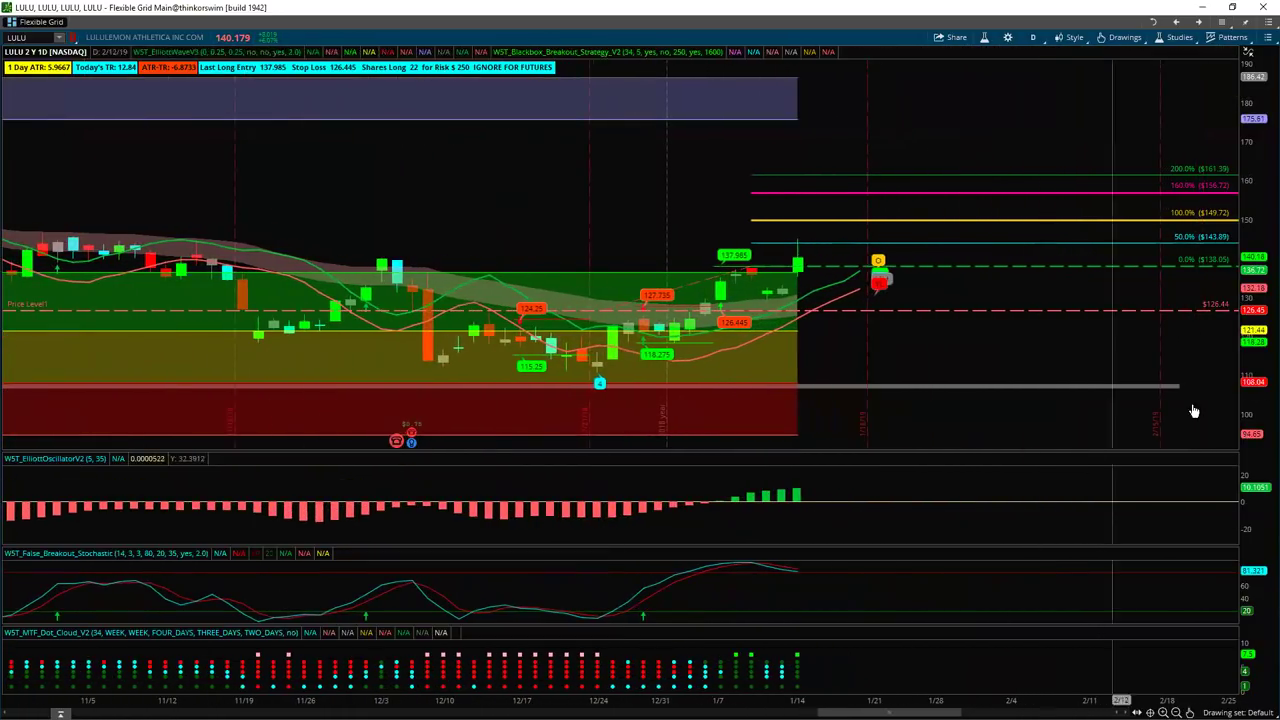
pyautogui.moveTo(1262, 370); pyautogui.dragTo(1262, 330)
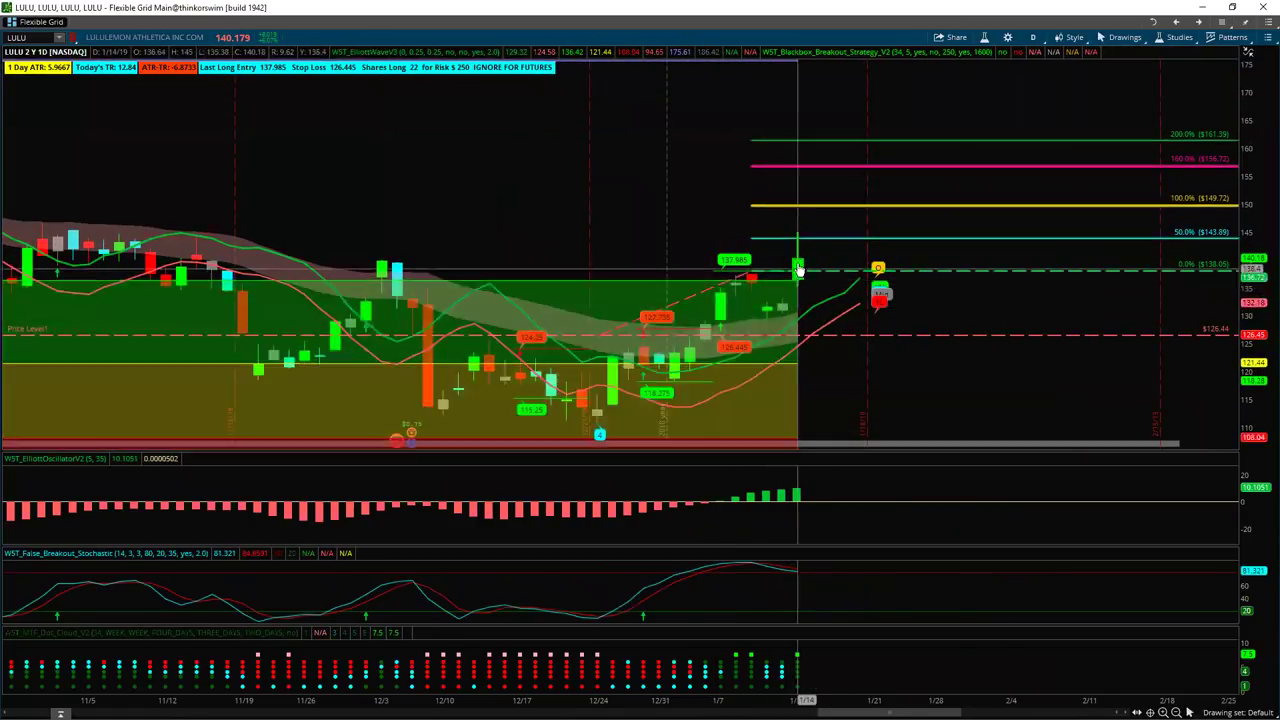
# Restore the grid cells, load ADBE, maximize its four-hour chart cell and compress the time axis to show several months
pyautogui.click(1267, 37)
pyautogui.click(1170, 221)
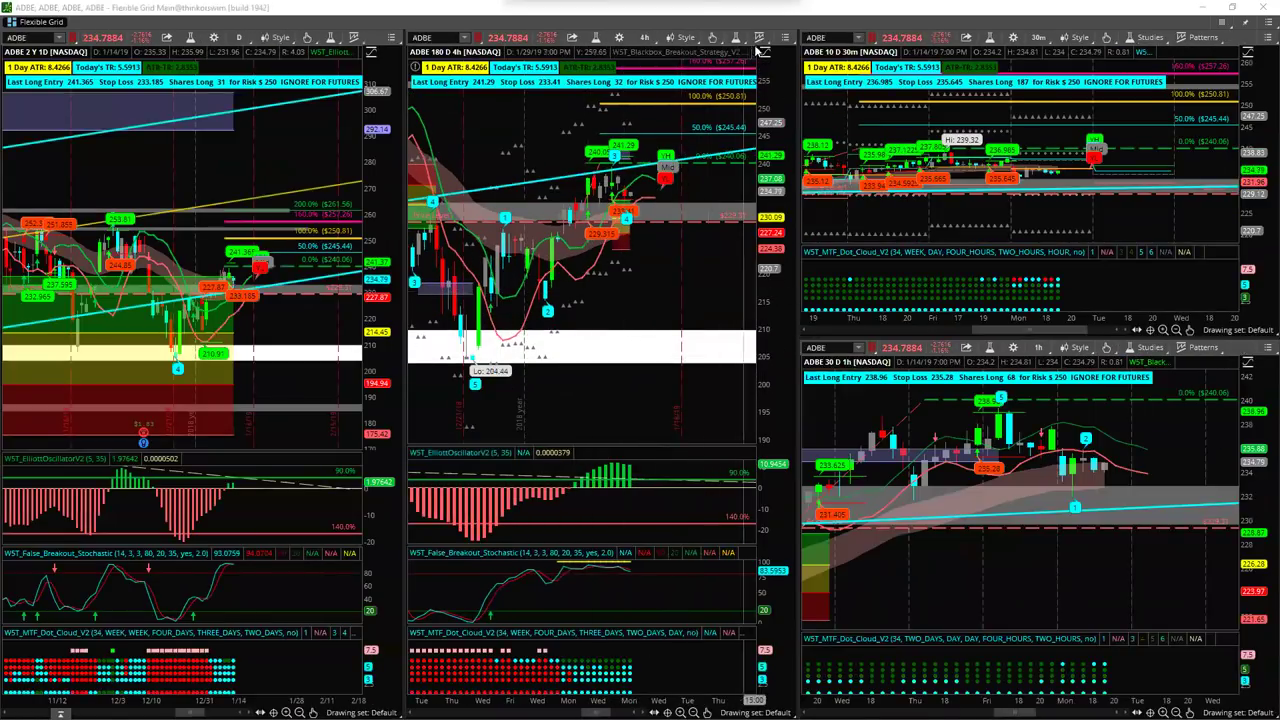
pyautogui.click(785, 37)
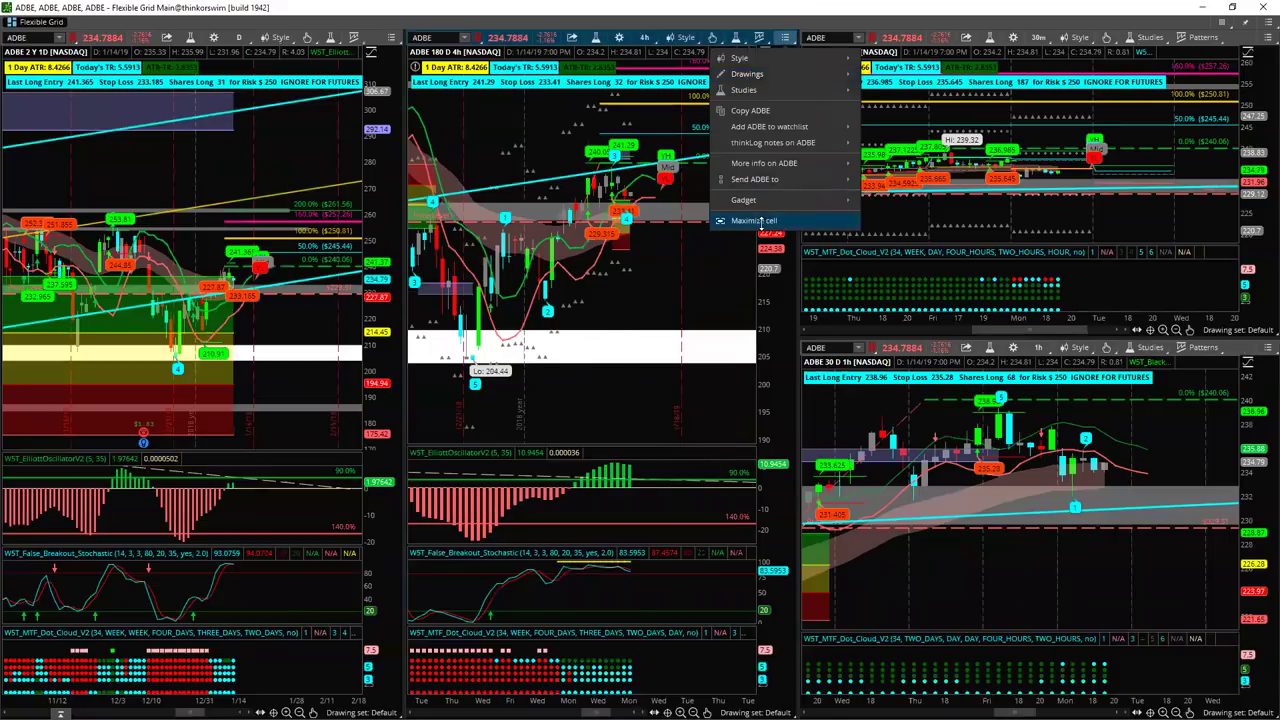
pyautogui.click(756, 221)
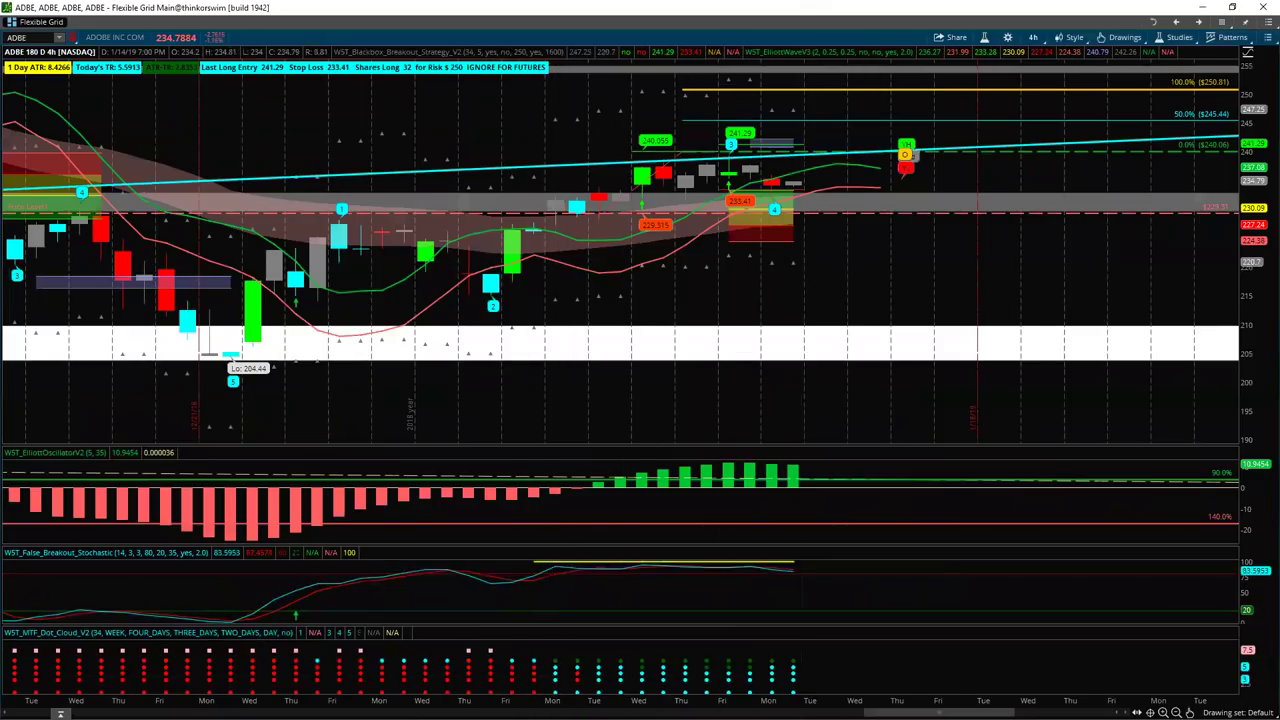
pyautogui.scroll(-6, 775, 656)
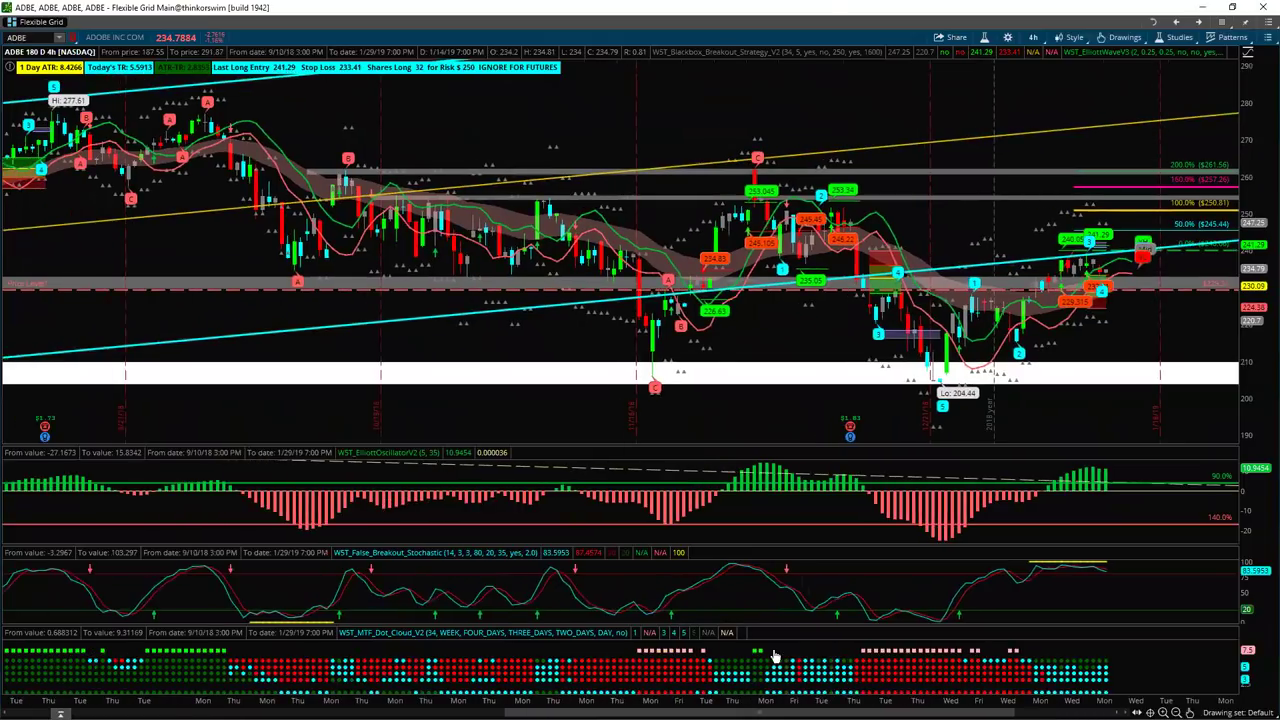
pyautogui.scroll(-3, 775, 656)
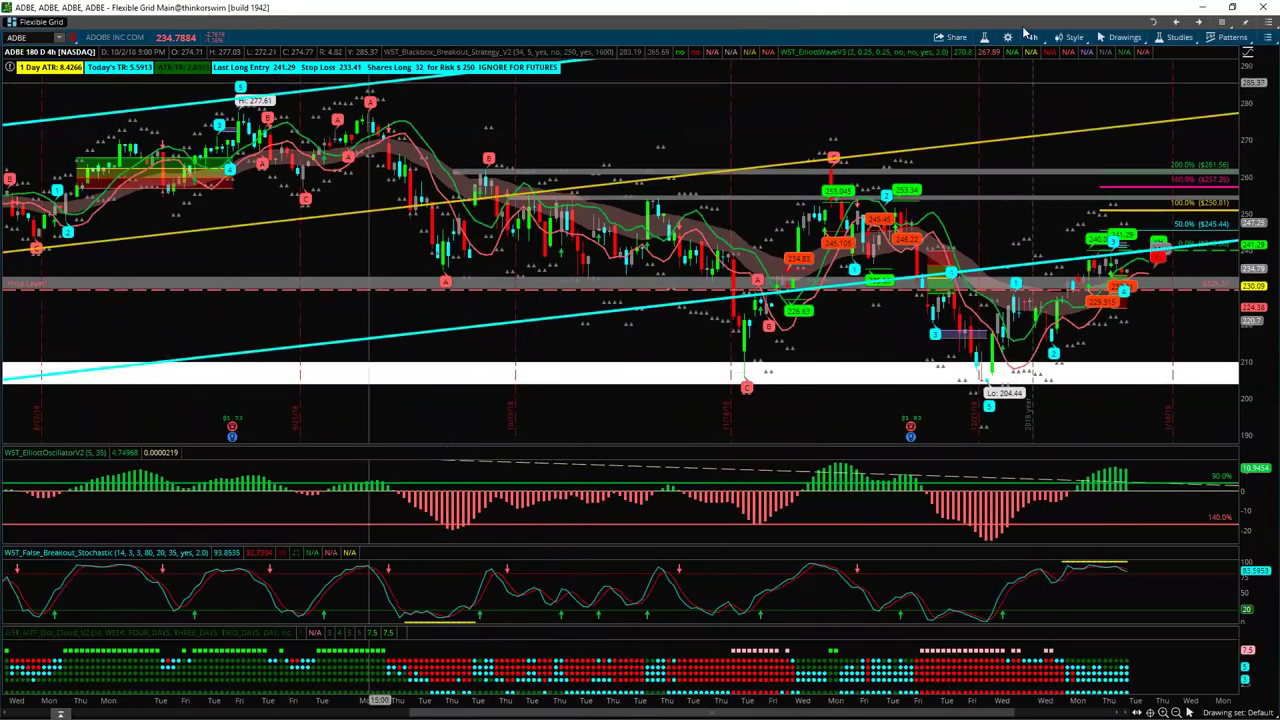
# Switch the ADBE chart to the 10 Y : W time frame and shift it to examine the long-term channel
pyautogui.click(1035, 38)
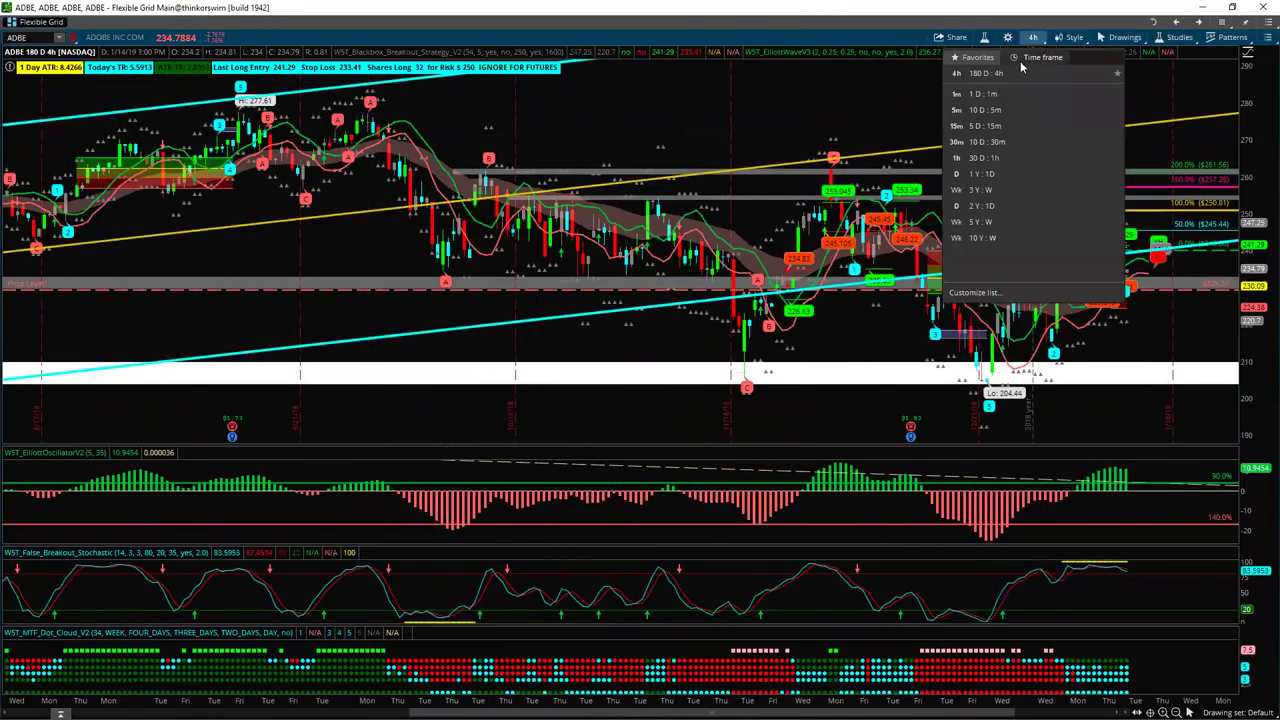
pyautogui.click(992, 239)
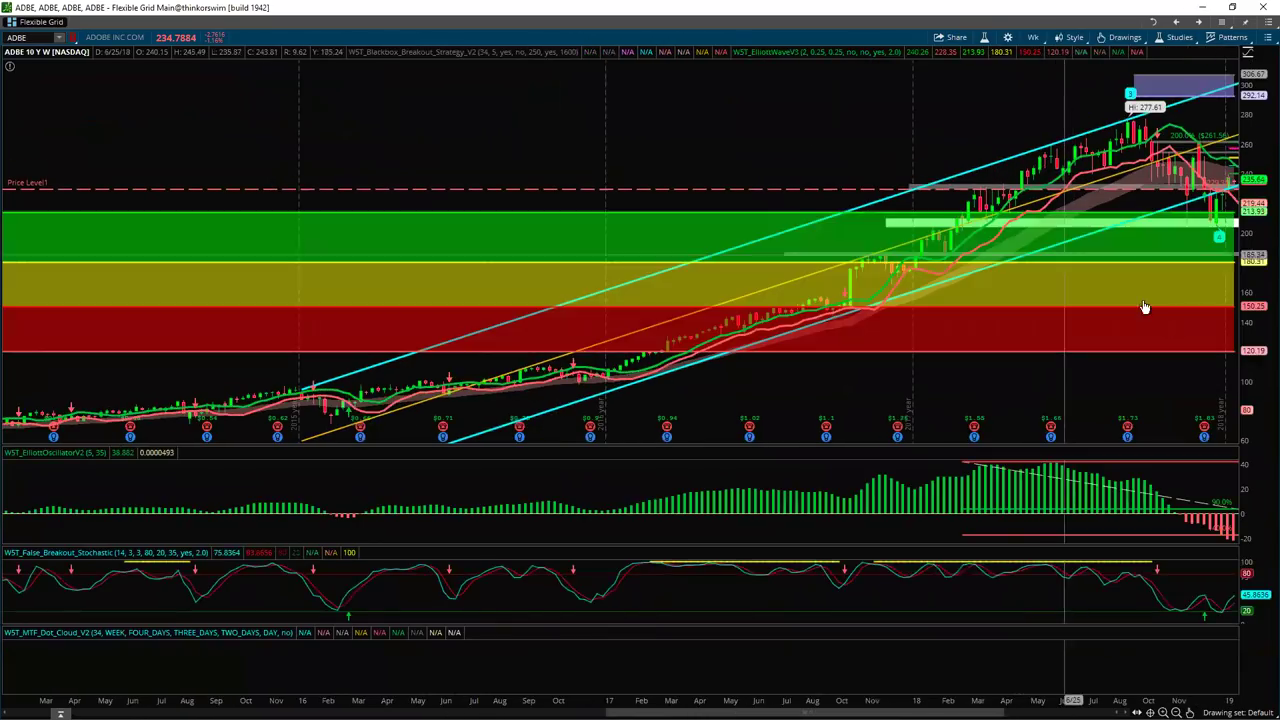
pyautogui.moveTo(1171, 410); pyautogui.dragTo(752, 418)
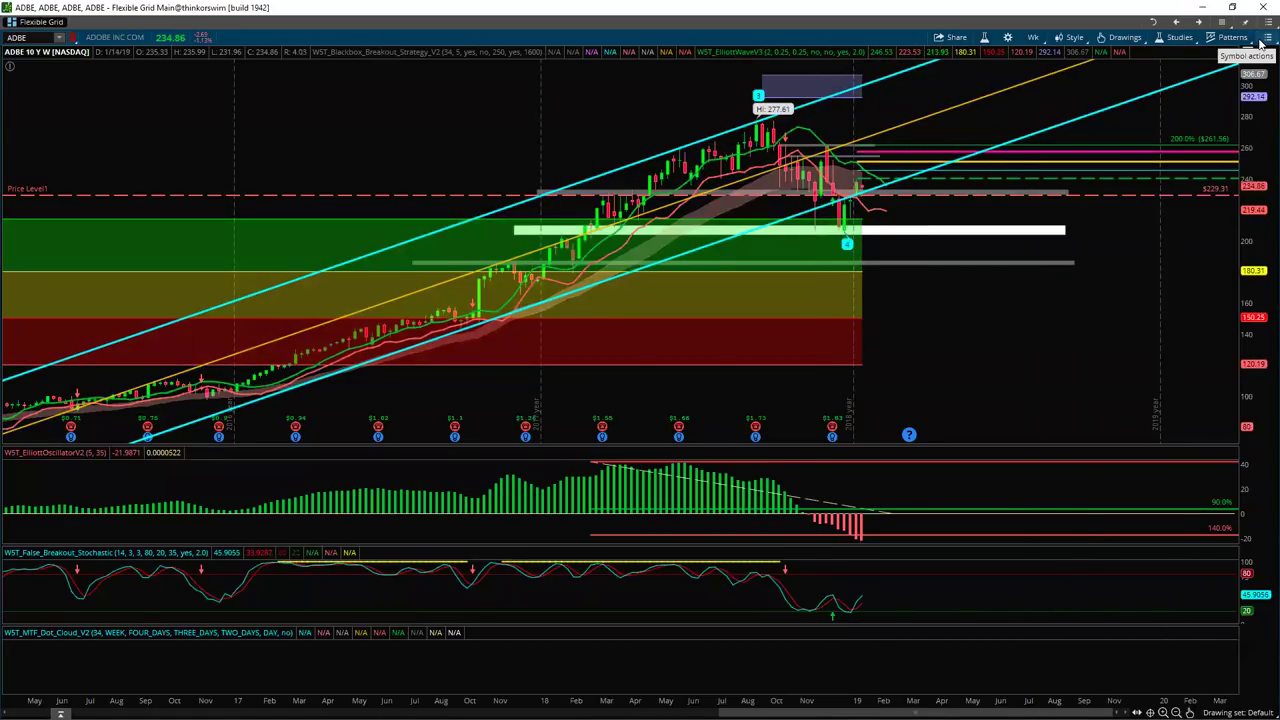
# Return the ADBE chart to the 180 D : 4h time frame and shift it to show the latest bars and projected levels
pyautogui.moveTo(1230, 57)
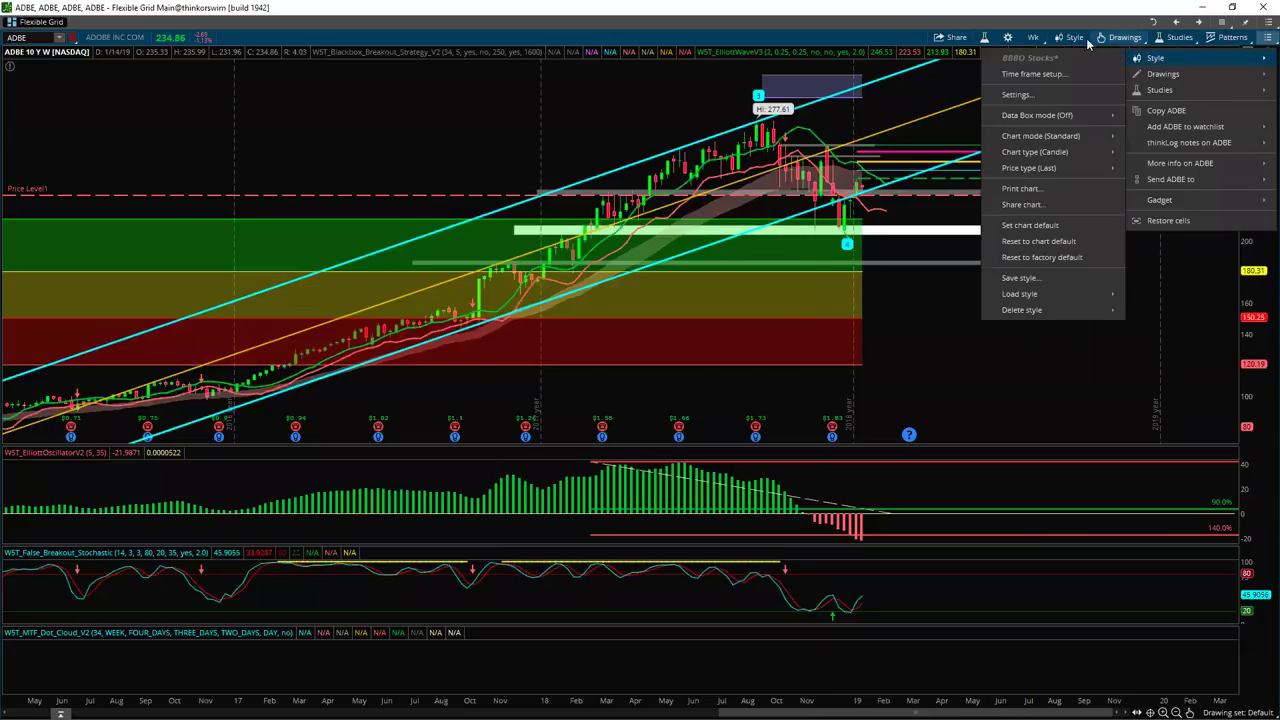
pyautogui.click(1035, 38)
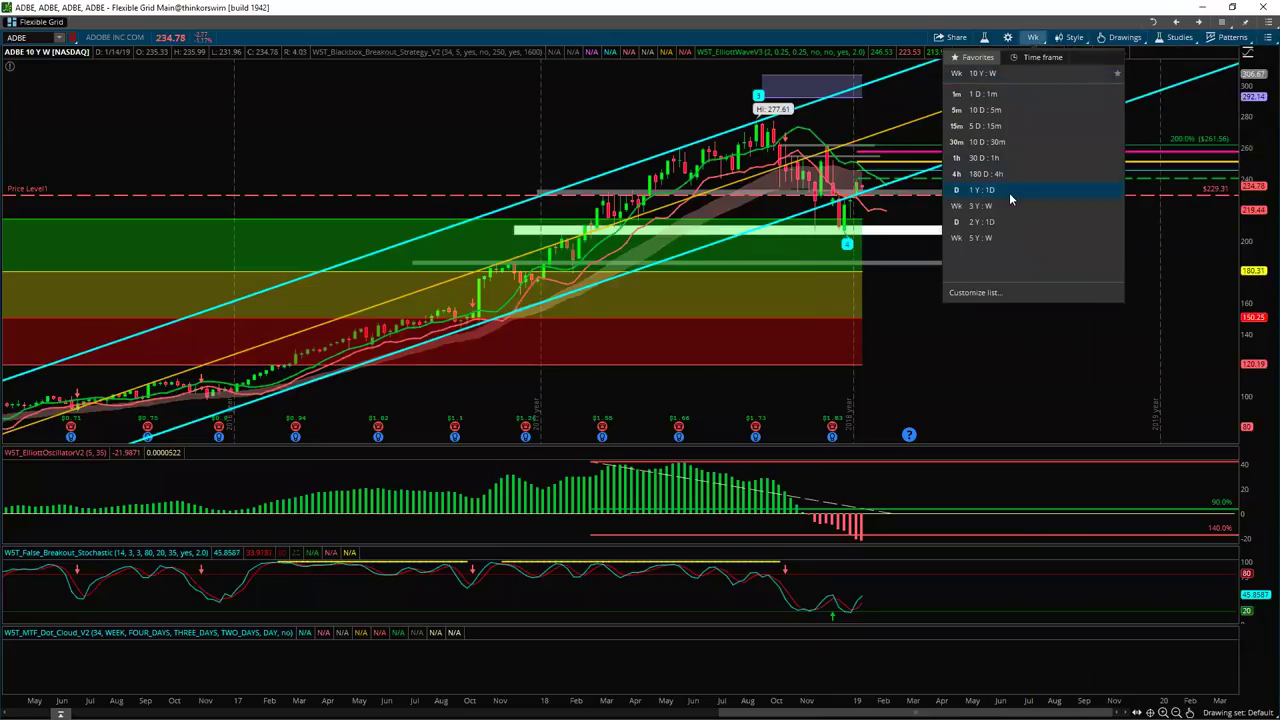
pyautogui.click(1000, 175)
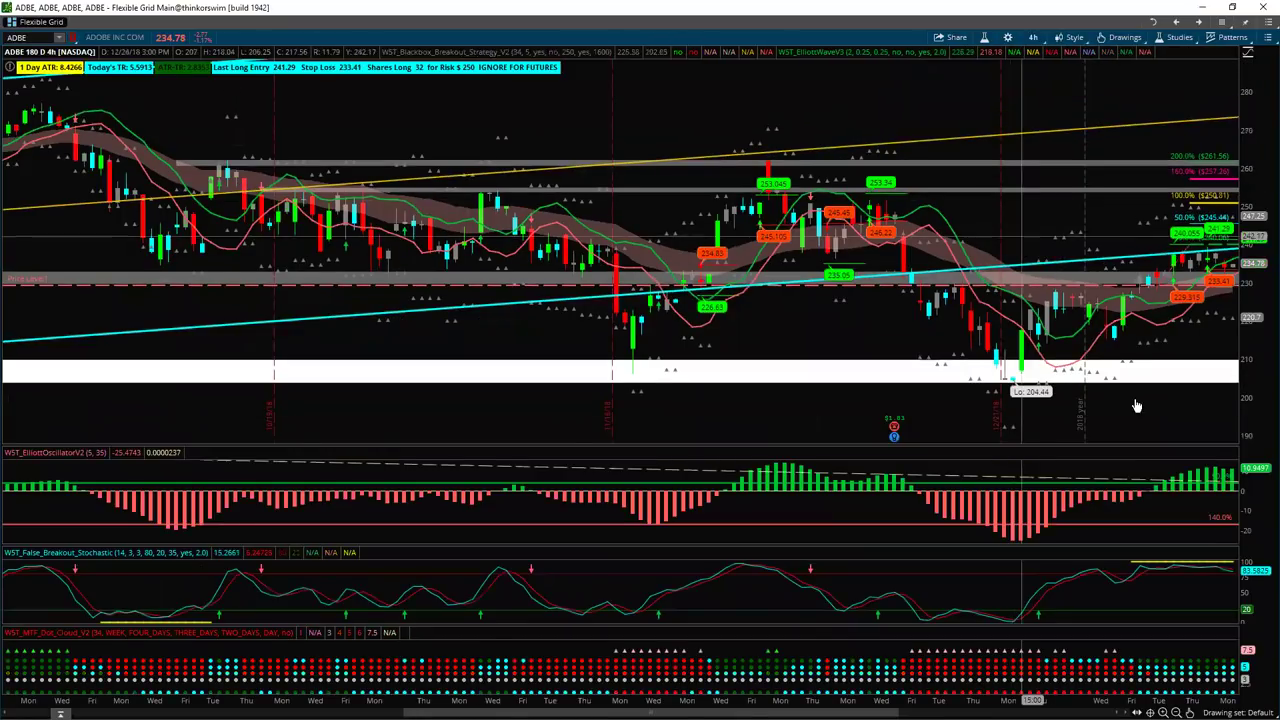
pyautogui.moveTo(861, 428); pyautogui.dragTo(698, 351)
pyautogui.scroll(-3, 700, 360)
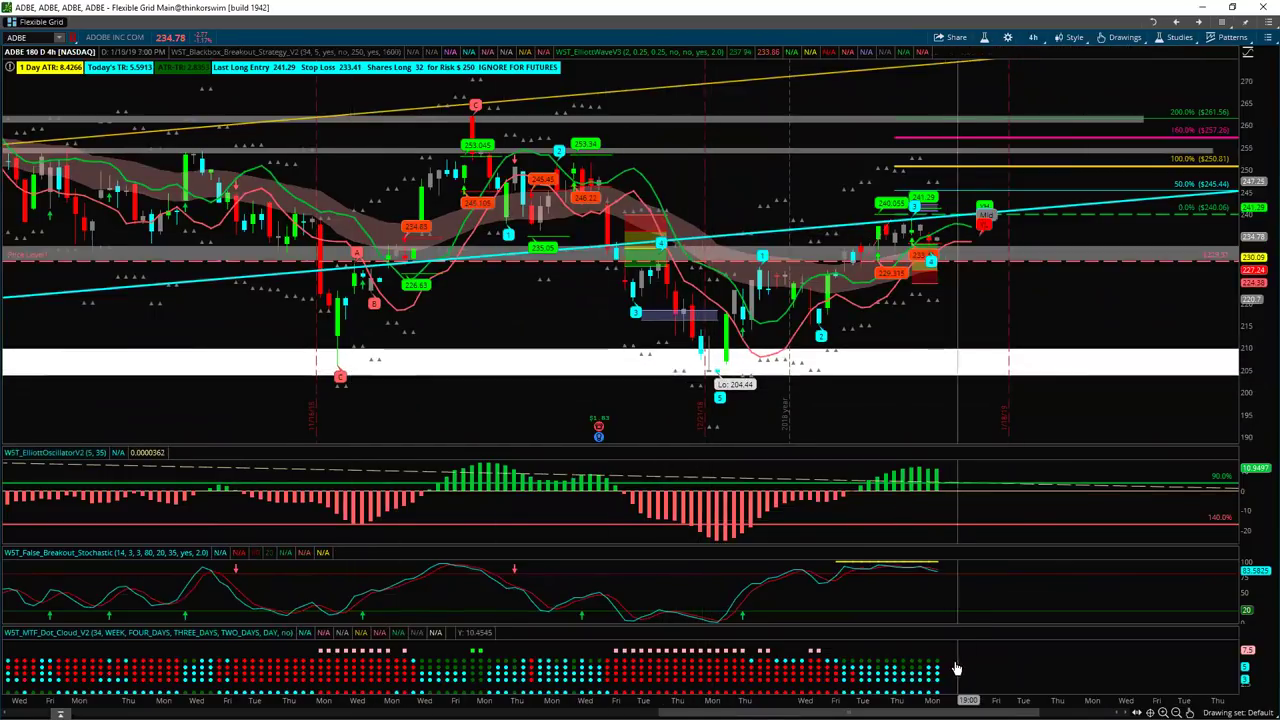
# Enlarge the recent four-hour ADBE candles and stretch the price scale around the latest entry and the 50% and 100% levels
pyautogui.scroll(5, 553, 423)
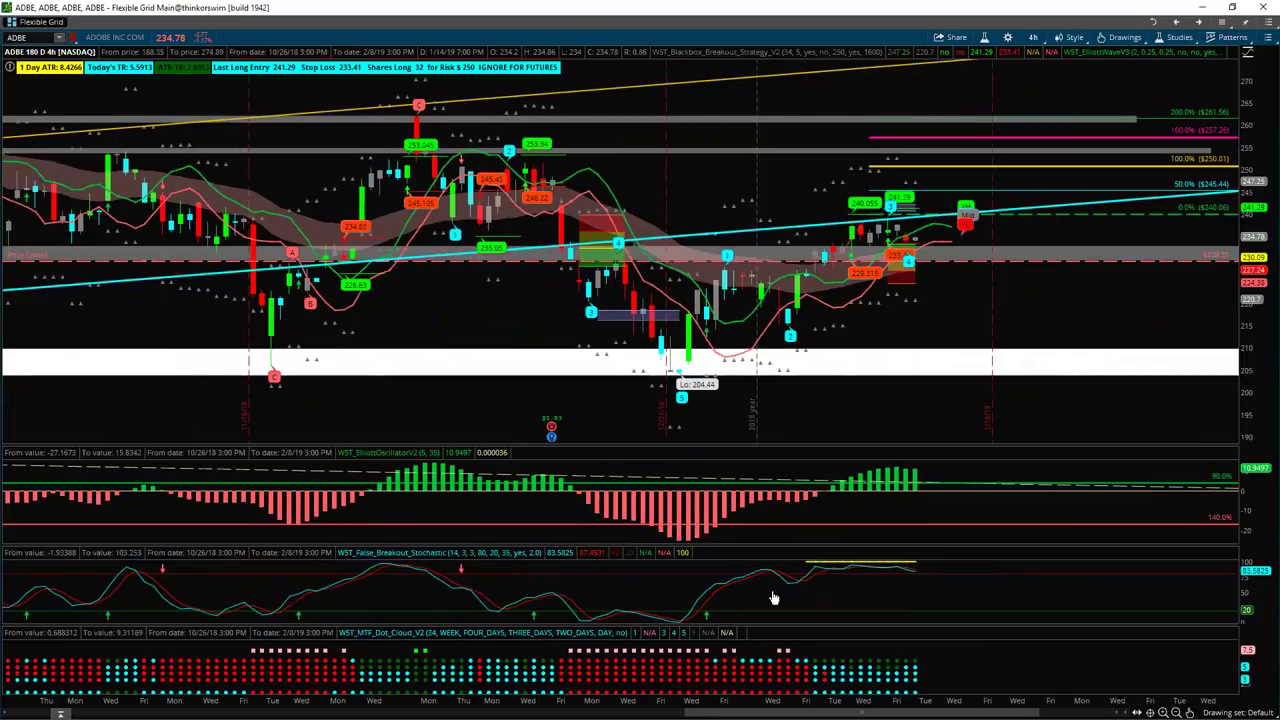
pyautogui.scroll(2, 553, 423)
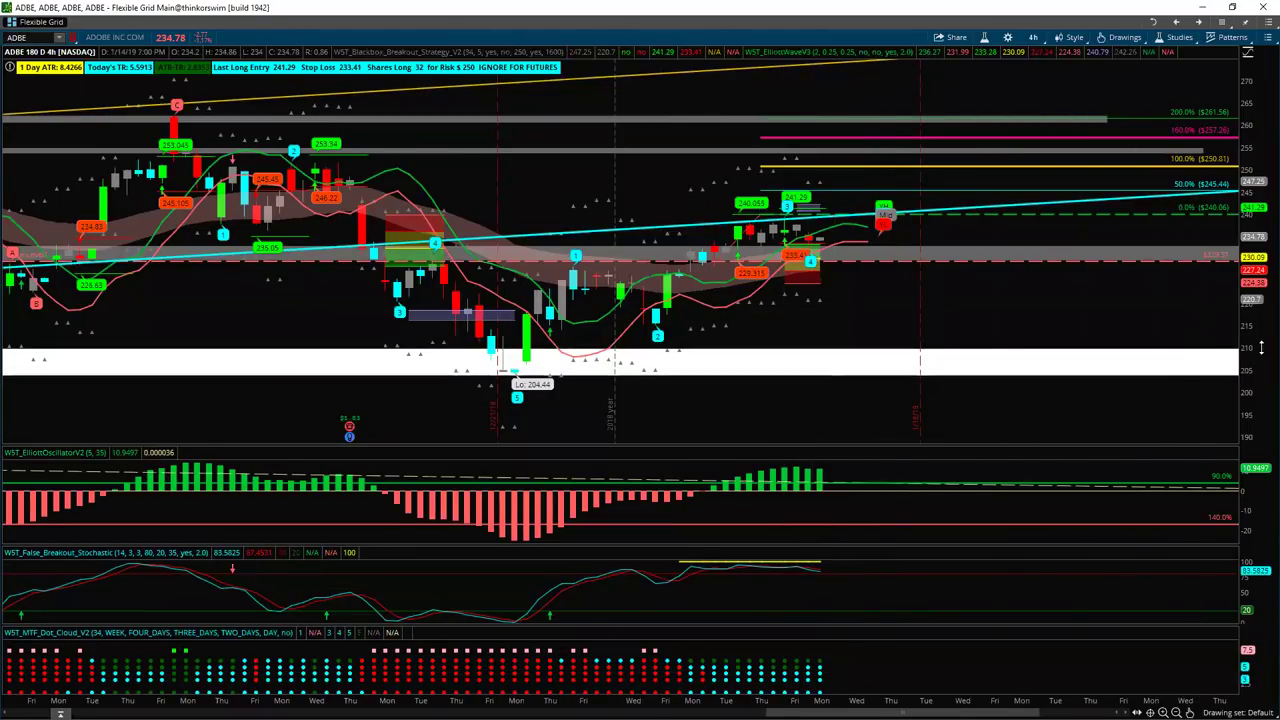
pyautogui.moveTo(1250, 355); pyautogui.dragTo(1147, 228)
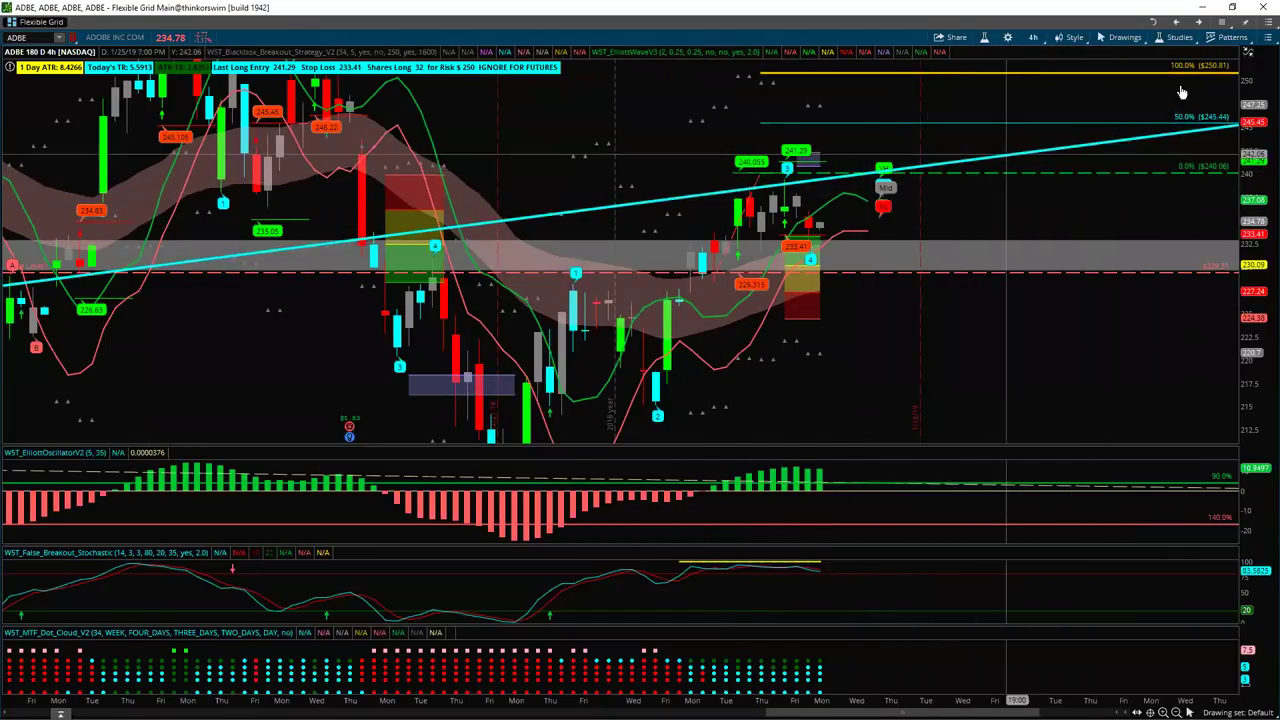
# Restore the grid cells, load BA and shift its four-hour chart to show the latest bars
pyautogui.click(1265, 37)
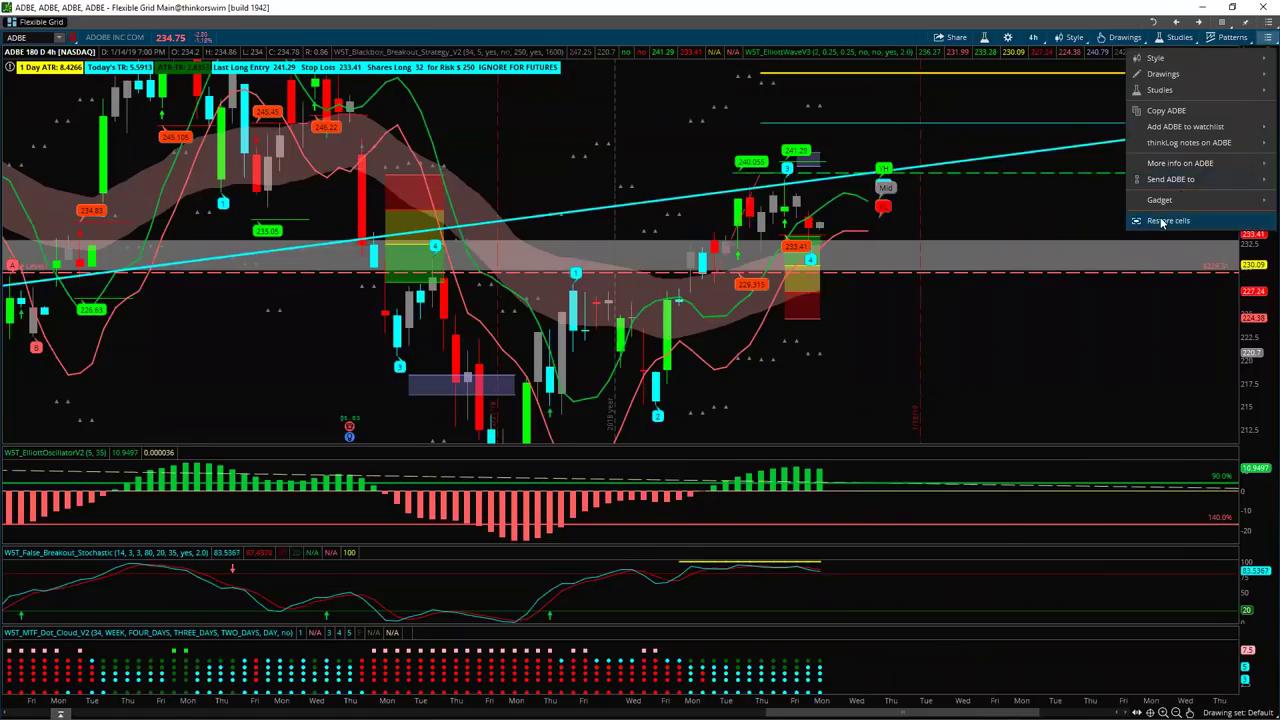
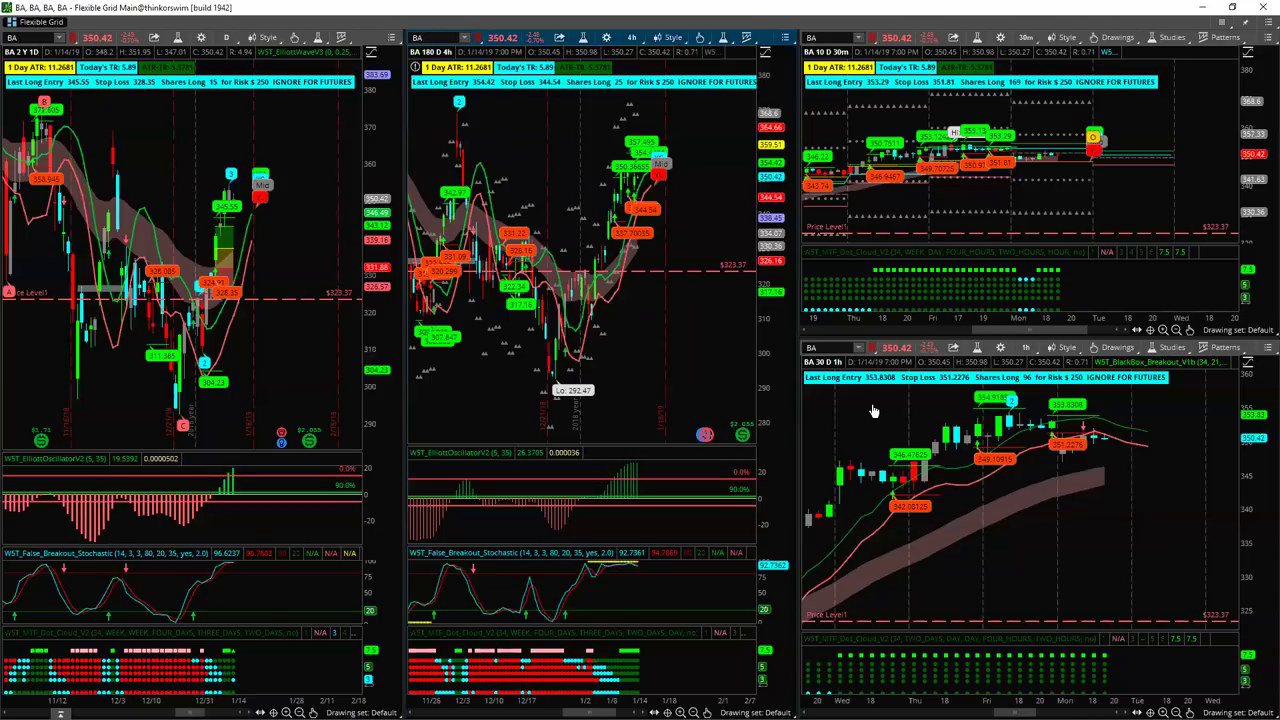
pyautogui.scroll(-1, 705, 371)
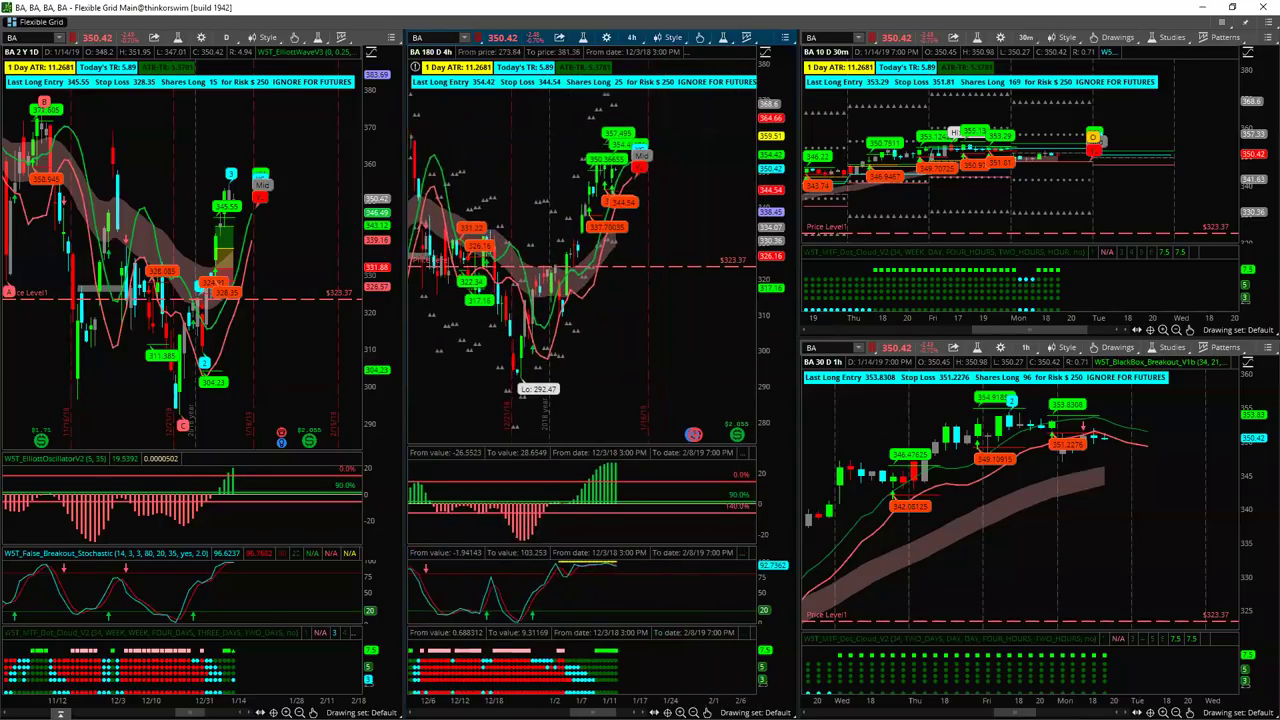
pyautogui.moveTo(640, 337); pyautogui.dragTo(727, 330)
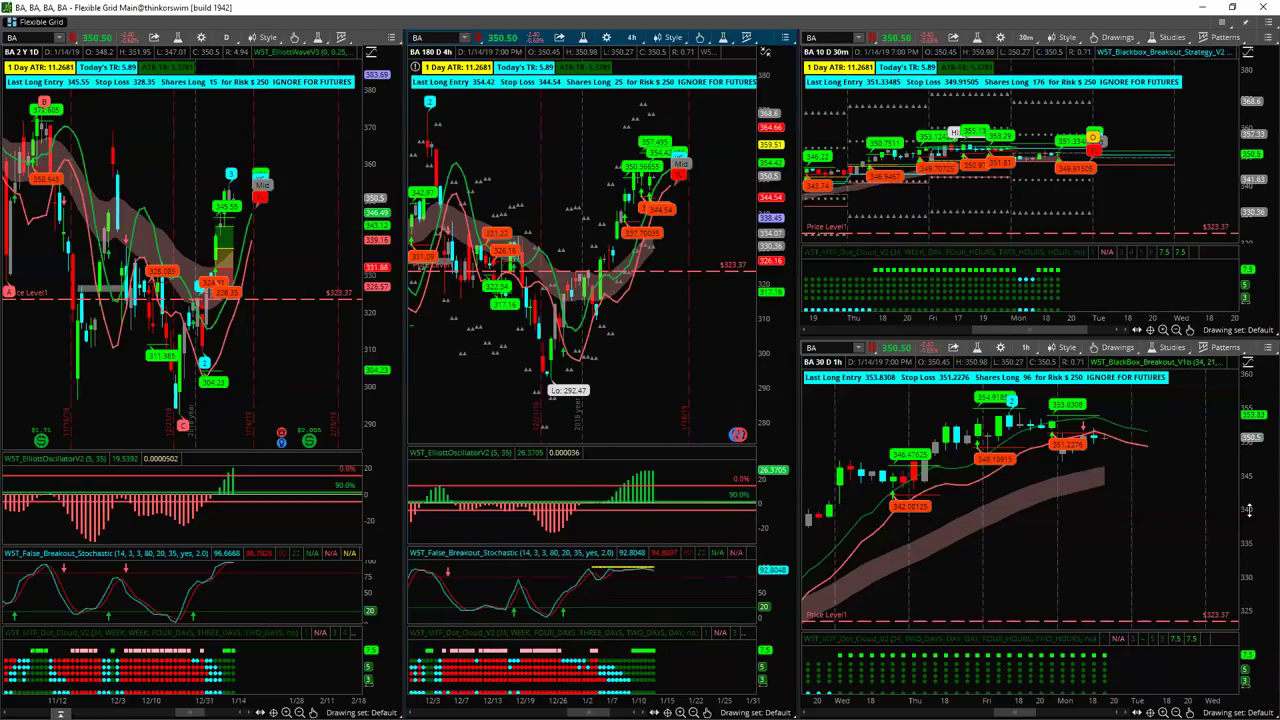
# Stretch the price scales of the one-hour and 30-minute BA charts around the recent candles and make the 30-minute cell taller
pyautogui.moveTo(1248, 552); pyautogui.dragTo(1098, 558)
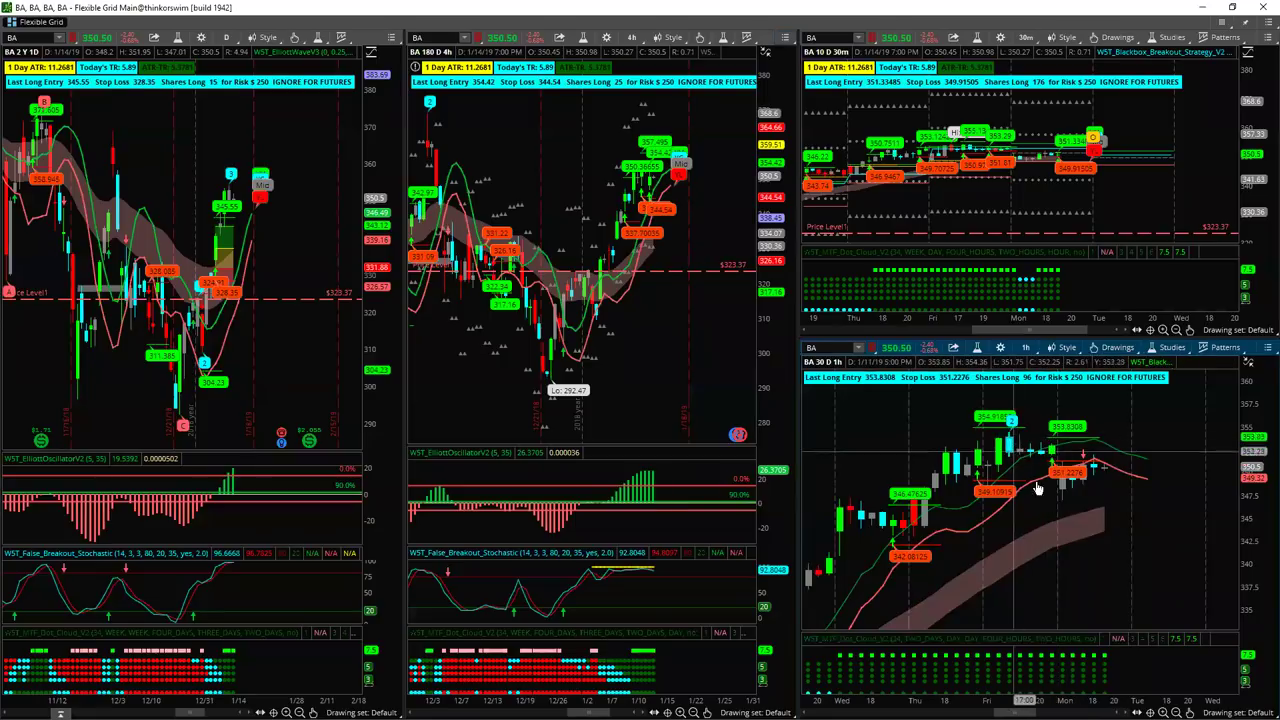
pyautogui.scroll(2, 1100, 580)
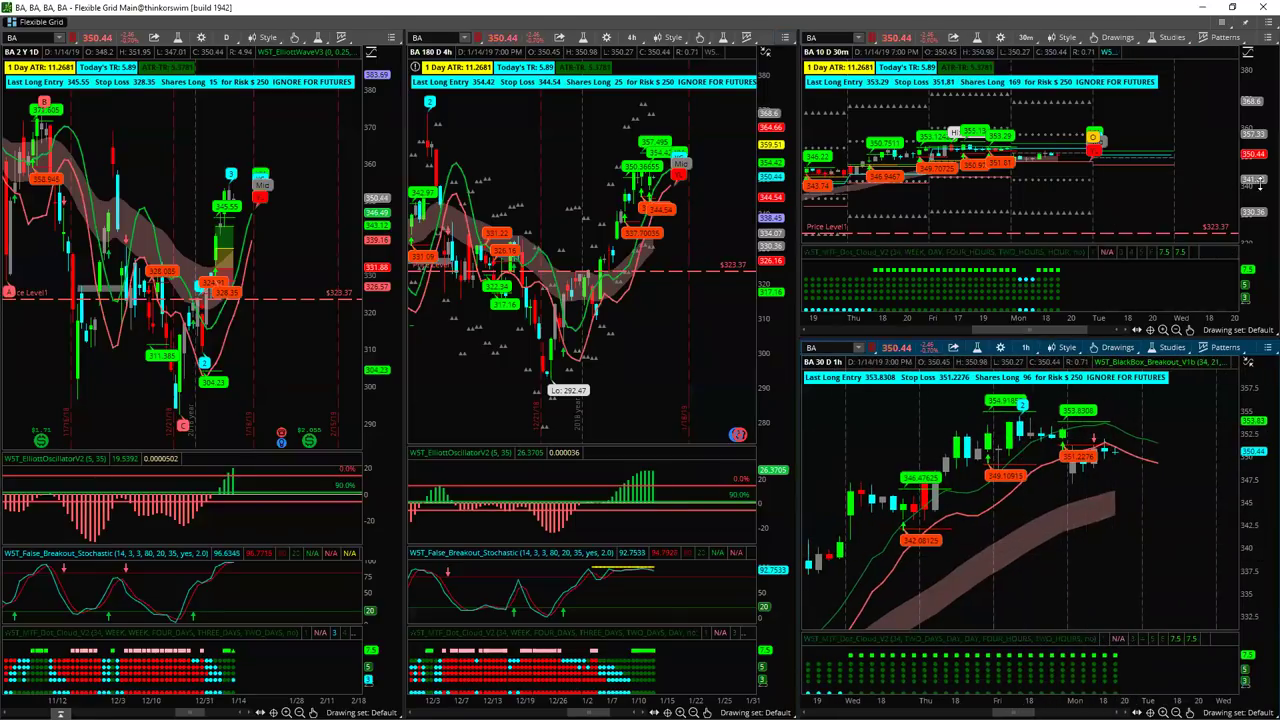
pyautogui.moveTo(1245, 198); pyautogui.dragTo(1252, 92)
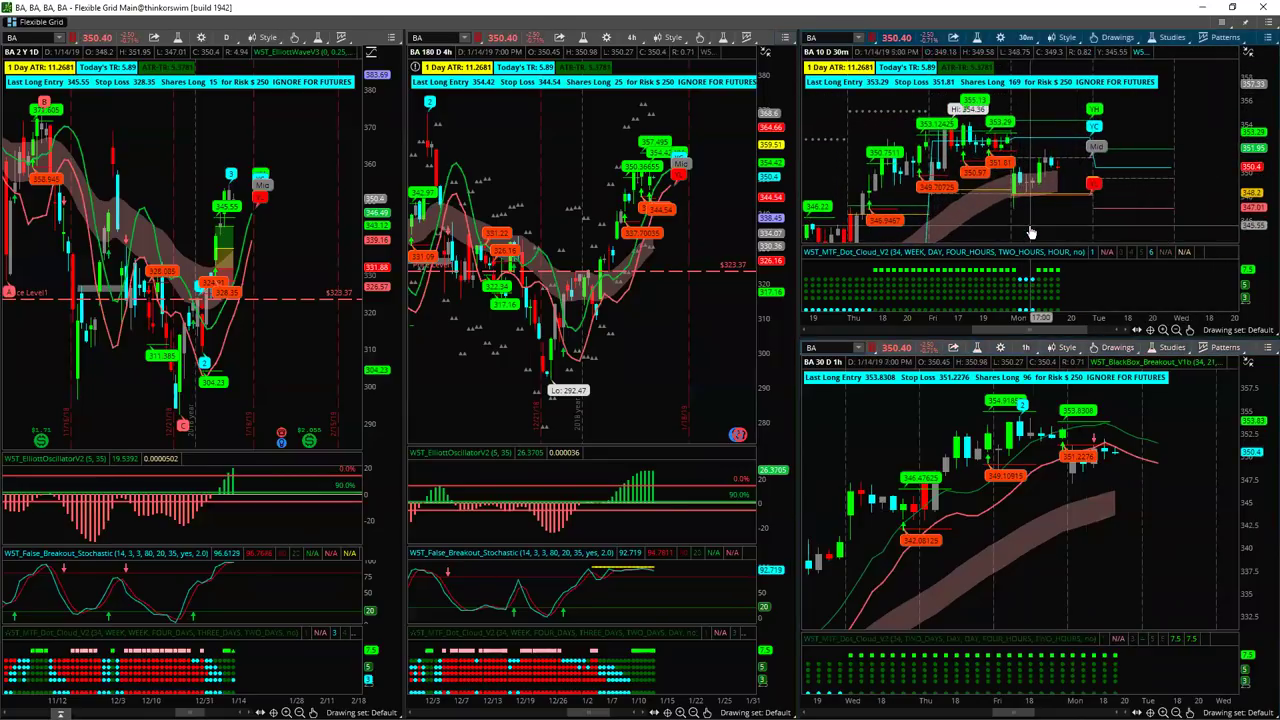
pyautogui.moveTo(1033, 233); pyautogui.dragTo(1108, 297)
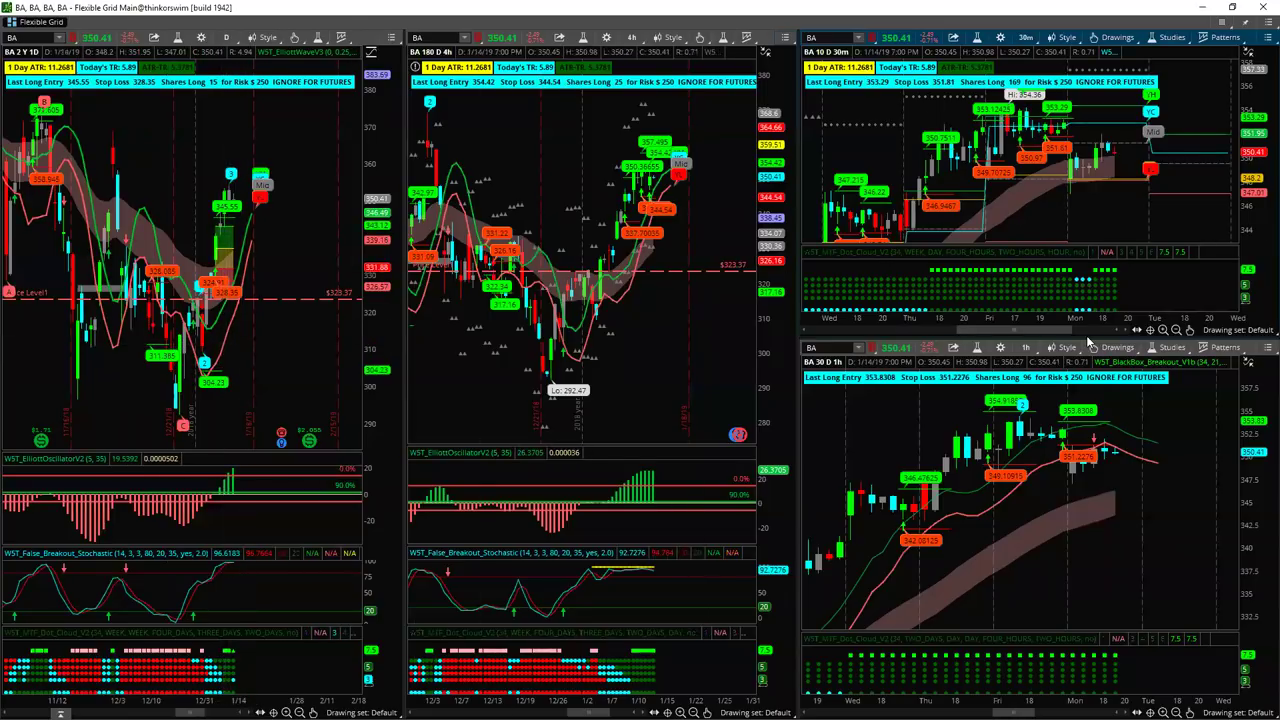
pyautogui.moveTo(1090, 340); pyautogui.dragTo(1090, 367)
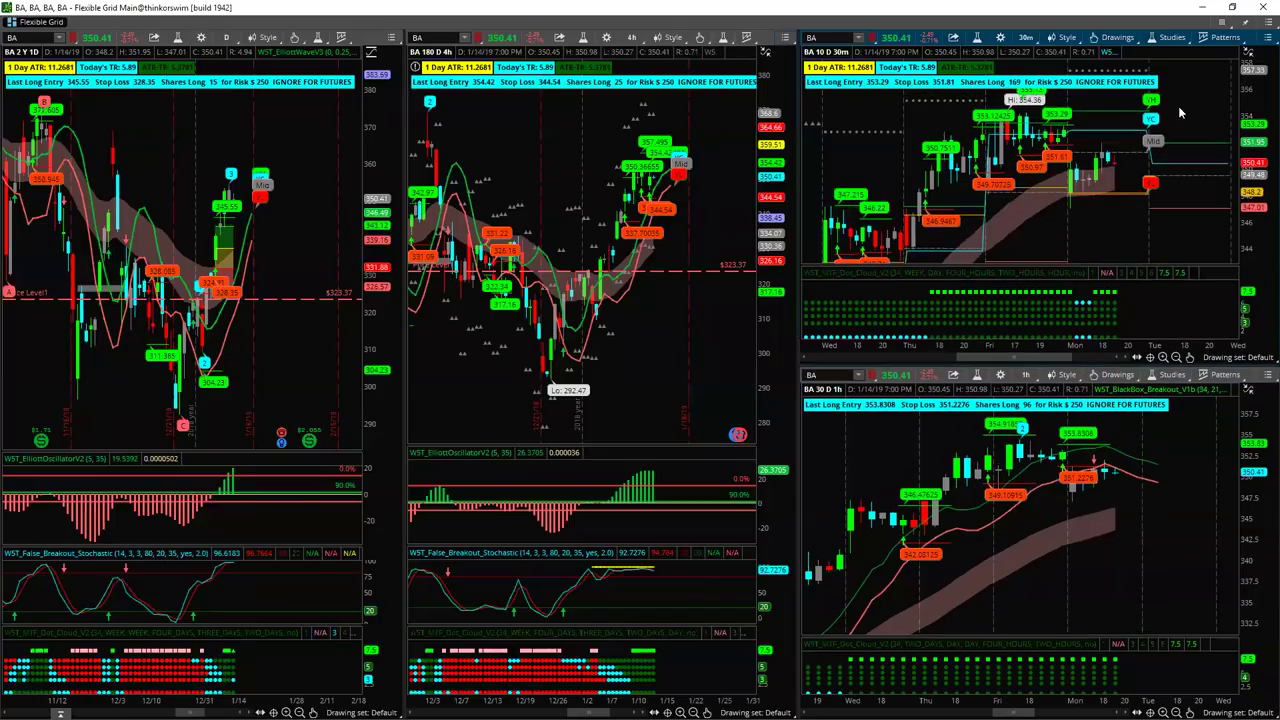
# Minimize the detached flexible grid window and save the workspace as Stocks Breakout, overwriting the existing one
pyautogui.click(1232, 7)
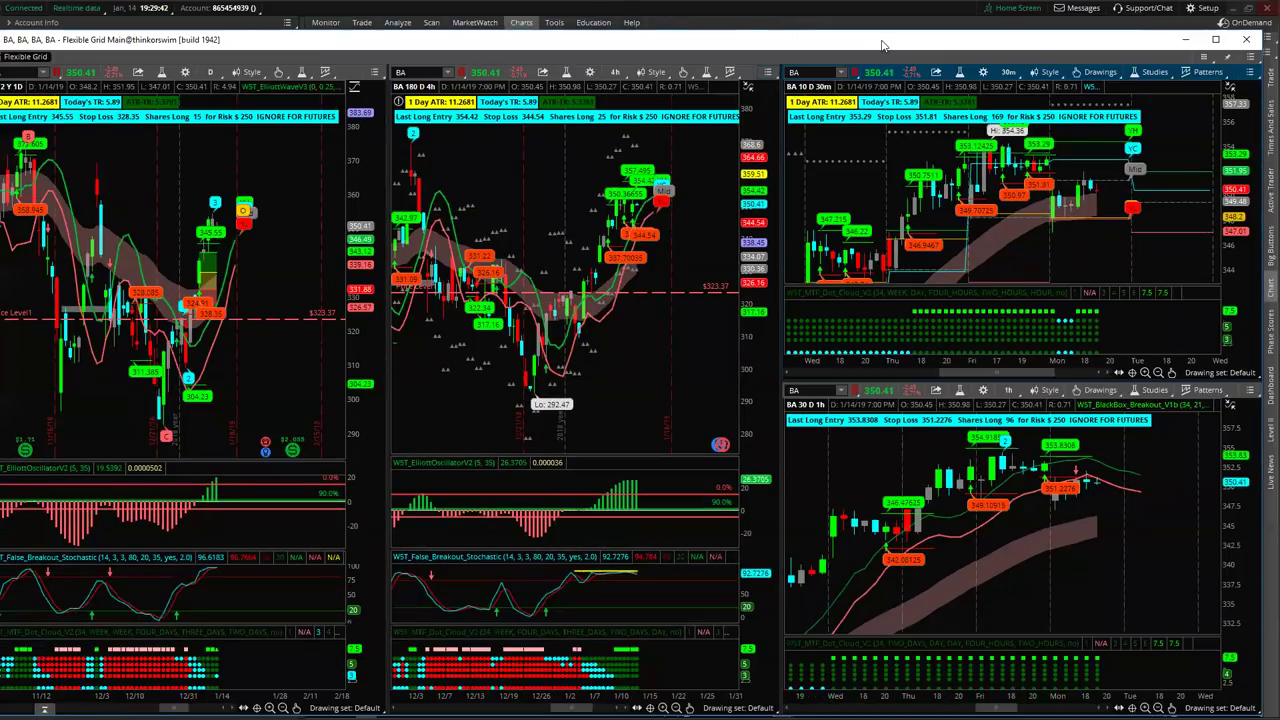
pyautogui.click(1185, 39)
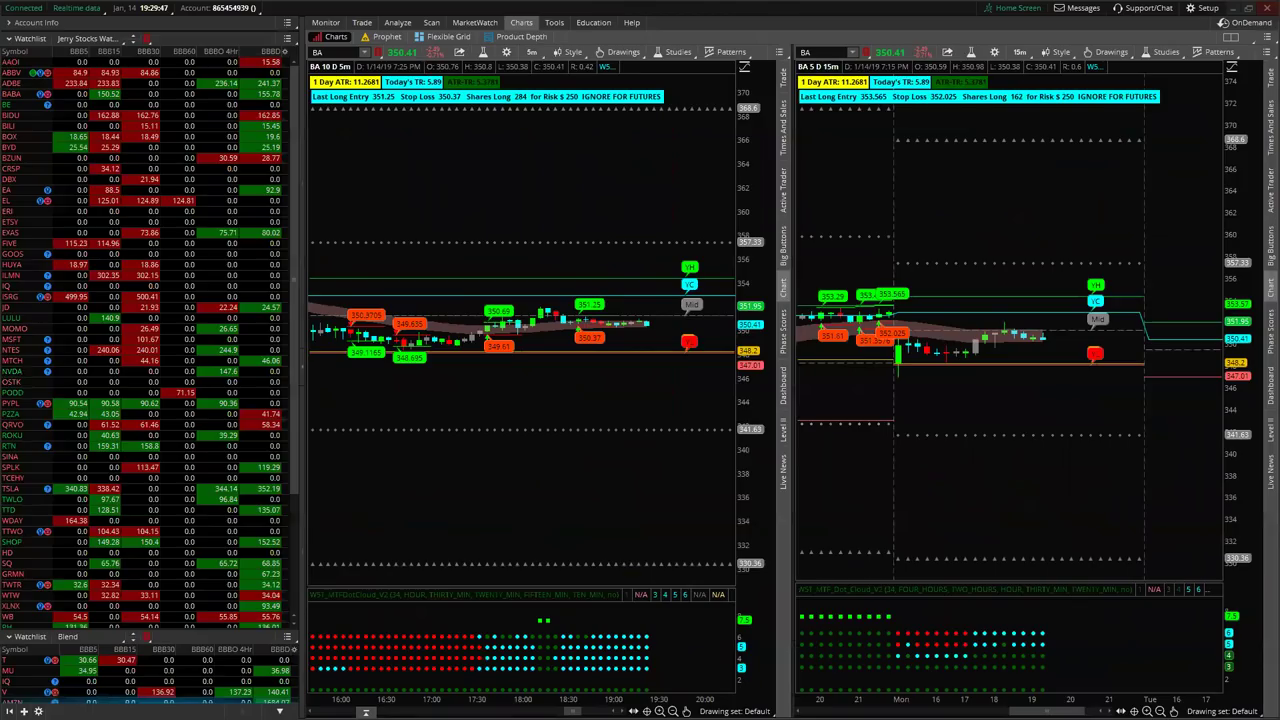
pyautogui.click(1196, 8)
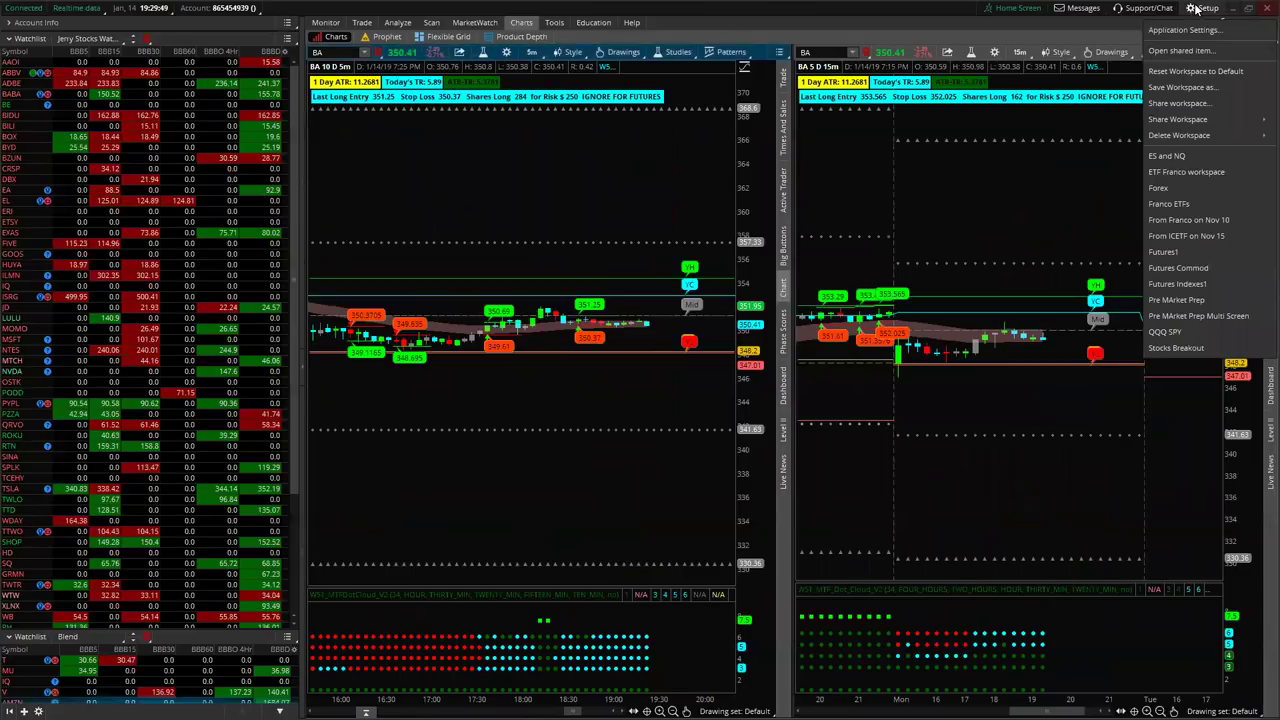
pyautogui.click(1192, 89)
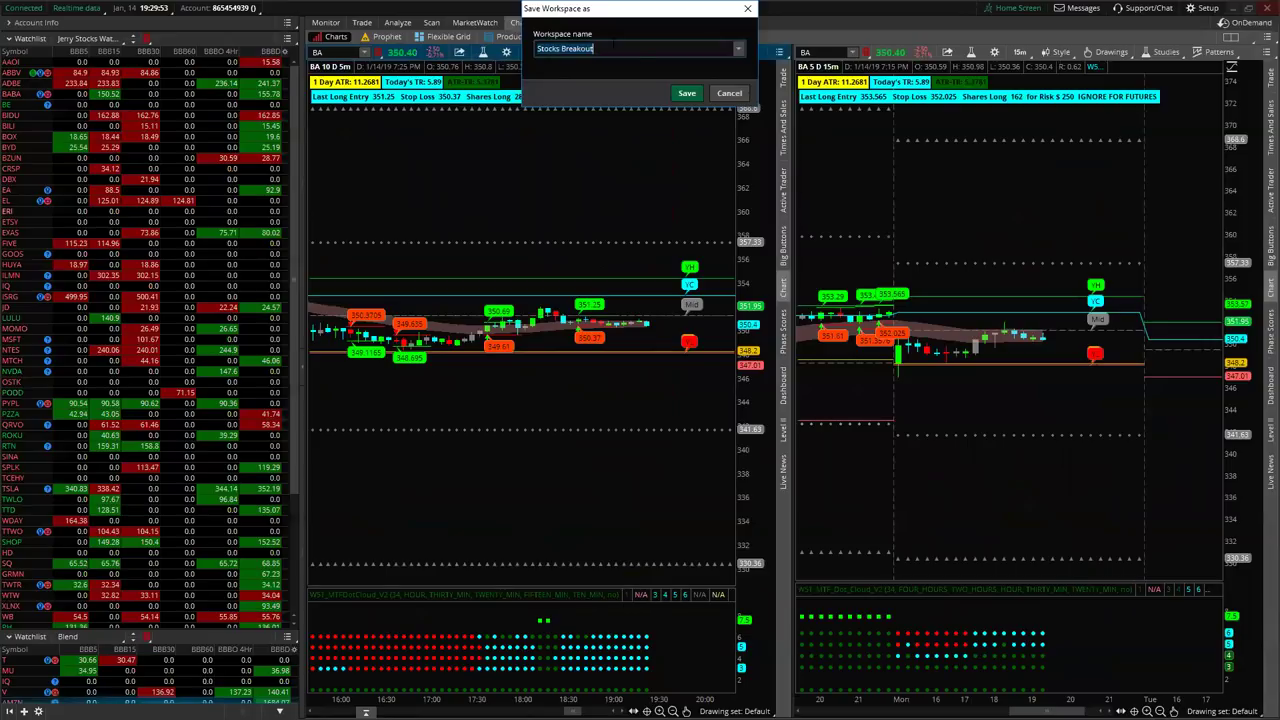
pyautogui.click(686, 94)
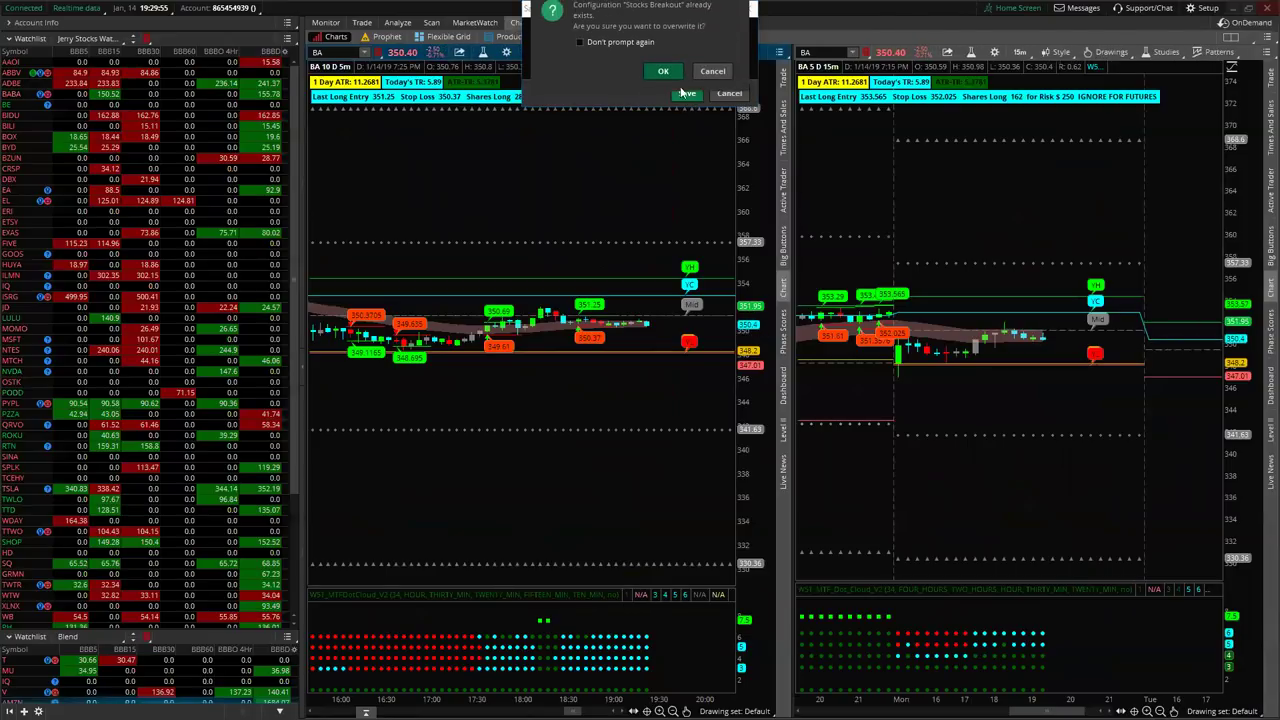
pyautogui.click(662, 81)
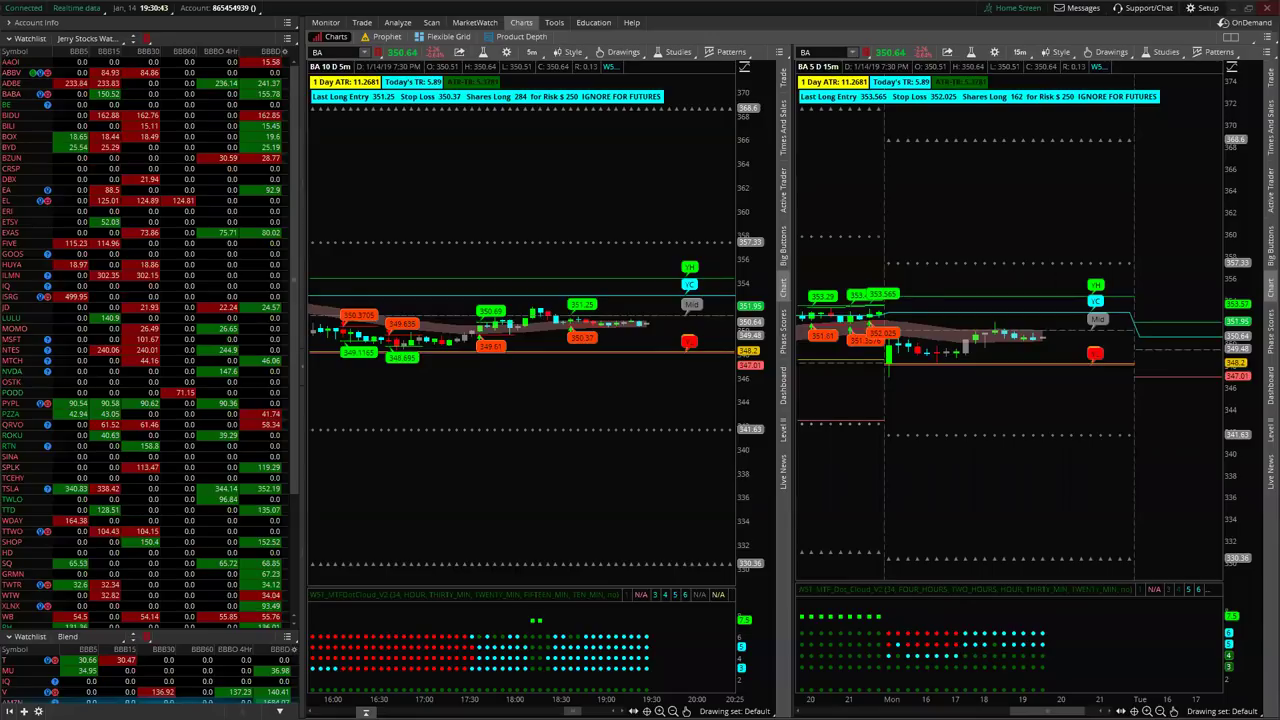
# Shift the 5-minute BA chart to show Monday's open and look through the breakout columns of the upper watchlist
pyautogui.moveTo(534, 477); pyautogui.dragTo(609, 423)
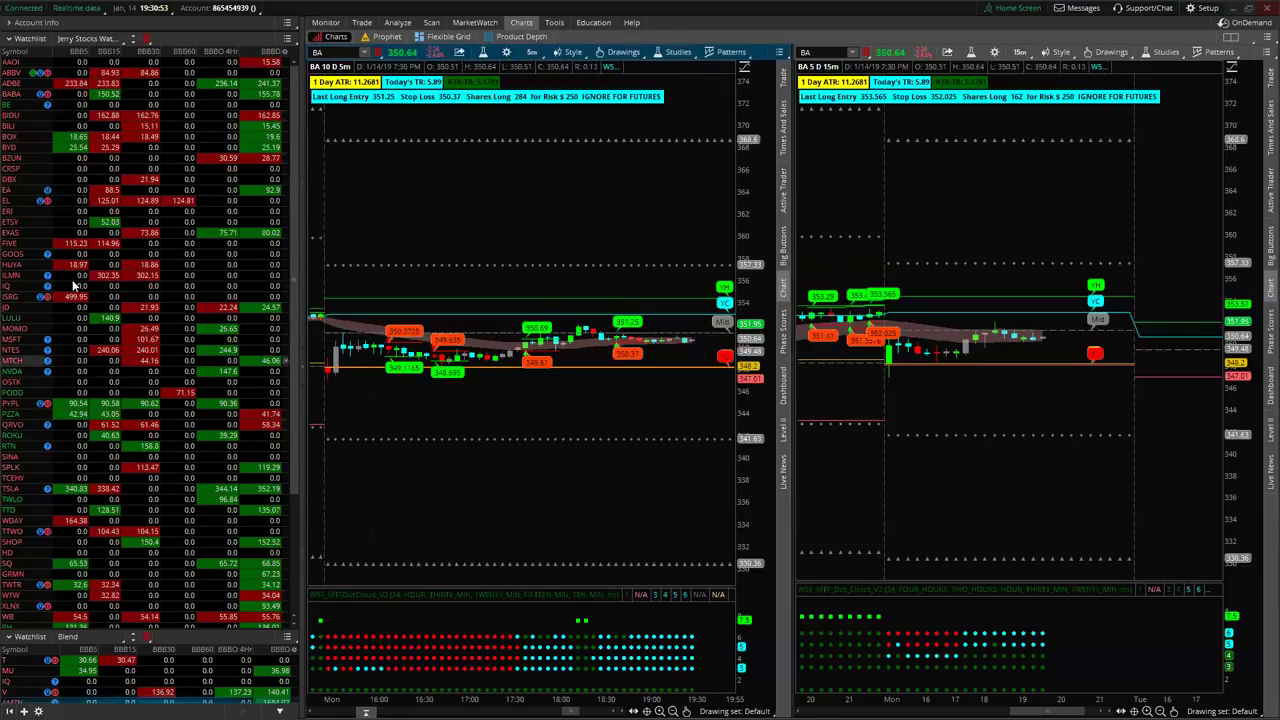
pyautogui.scroll(-5, 31, 430)
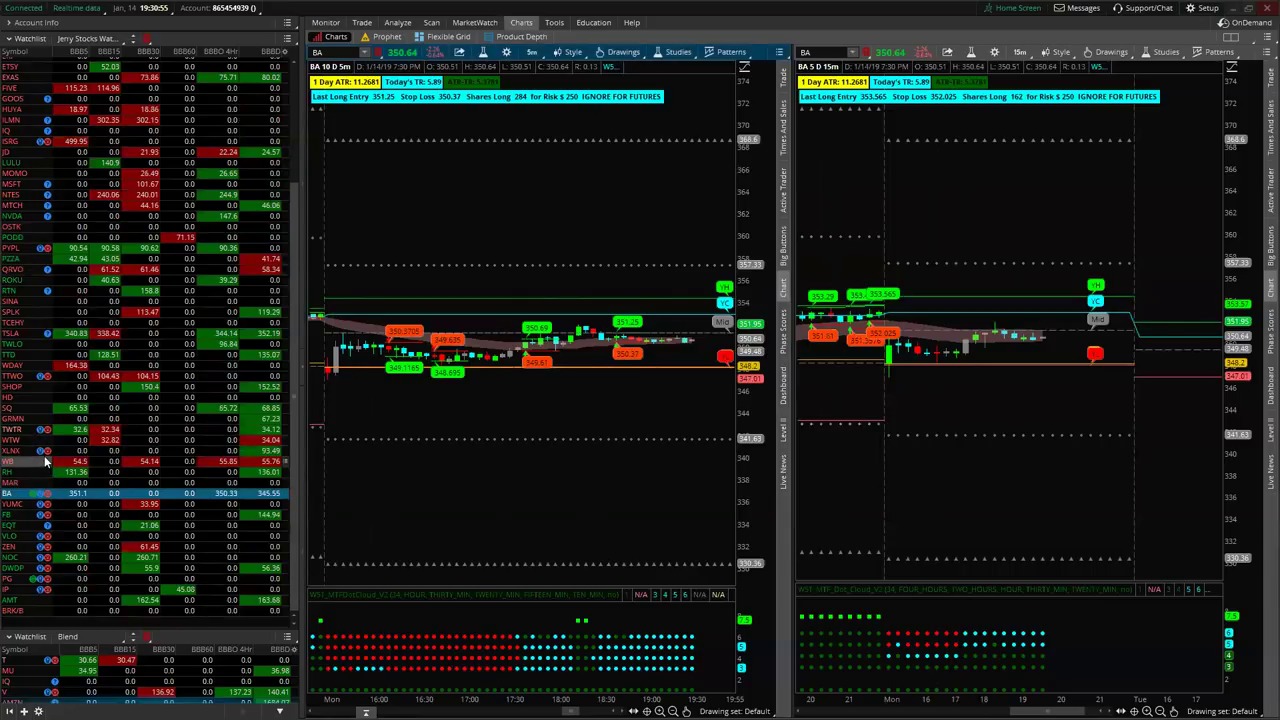
pyautogui.scroll(5, 30, 455)
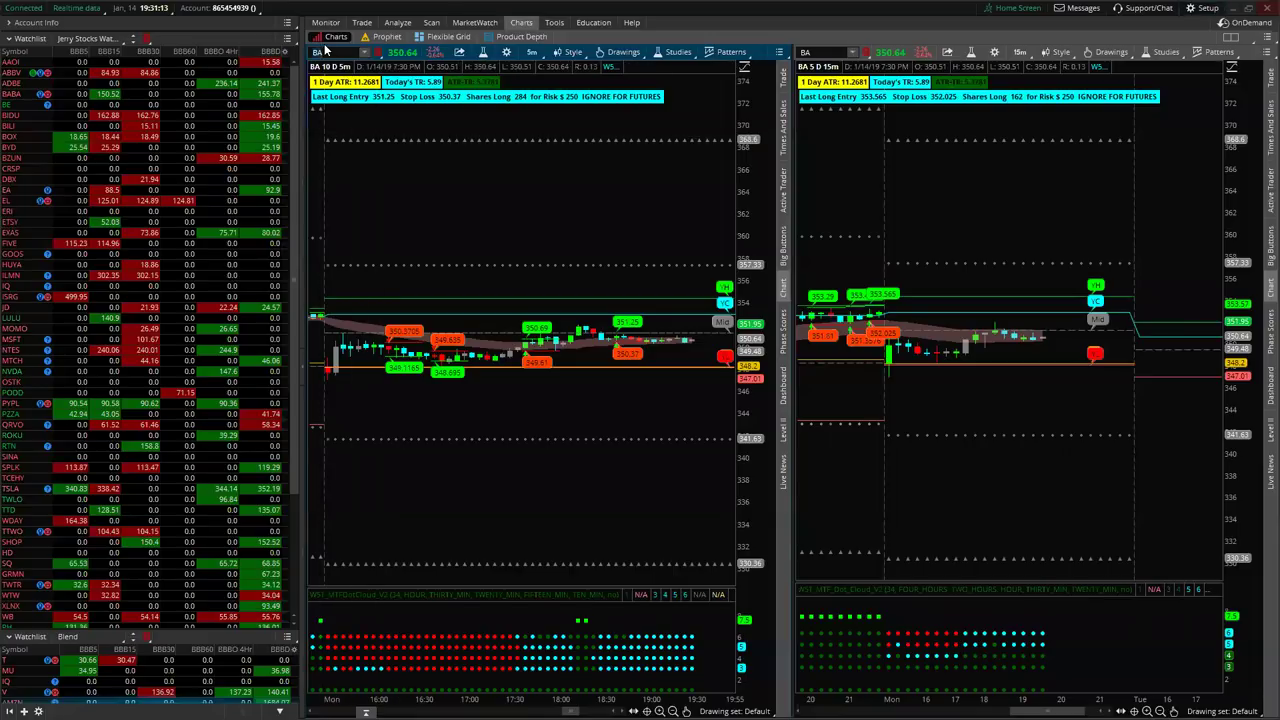
# Load FB in the linked charts and adjust the 5-minute and 15-minute price scales around the latest candles and Fibonacci levels
pyautogui.press('Return')
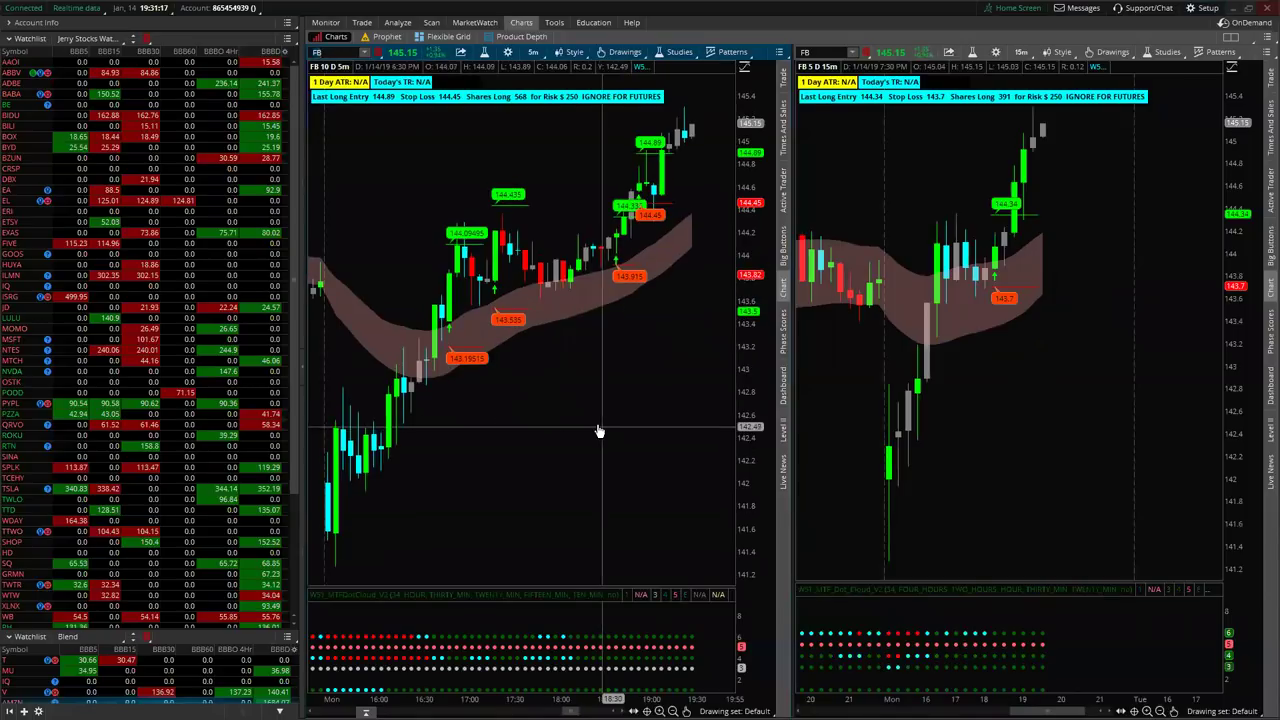
pyautogui.moveTo(752, 305); pyautogui.dragTo(755, 183)
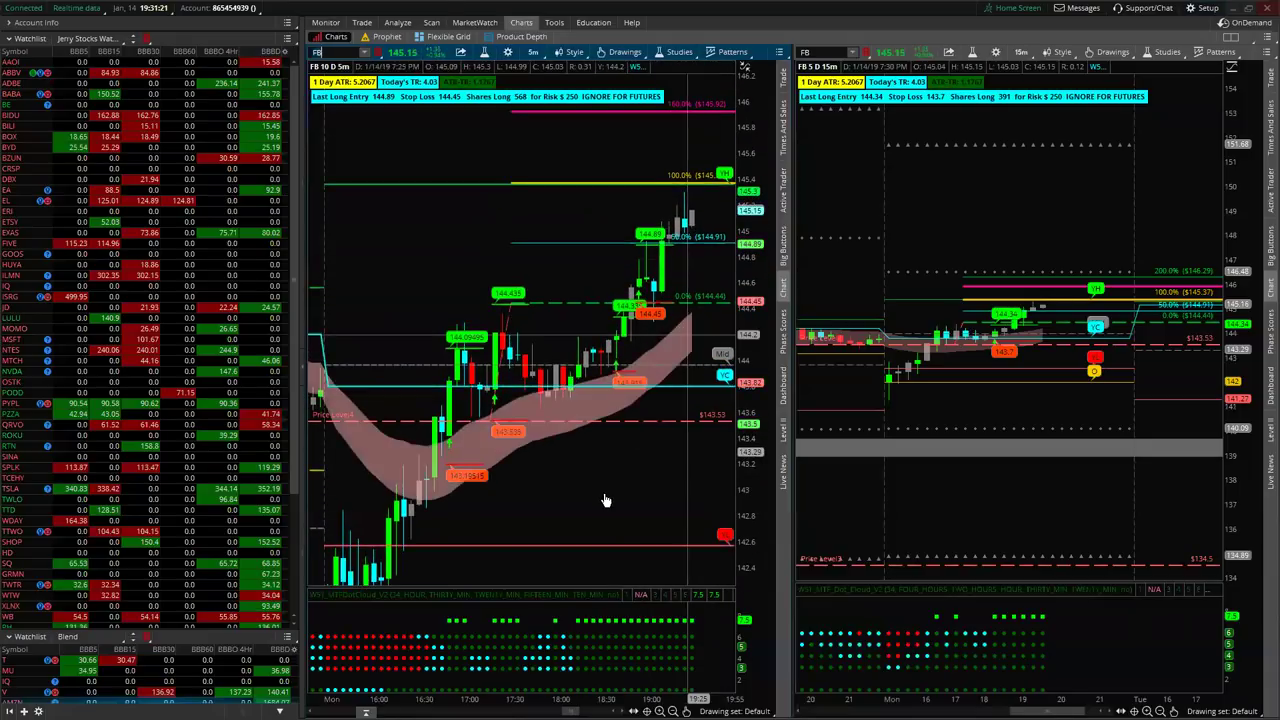
pyautogui.moveTo(597, 491); pyautogui.dragTo(557, 509)
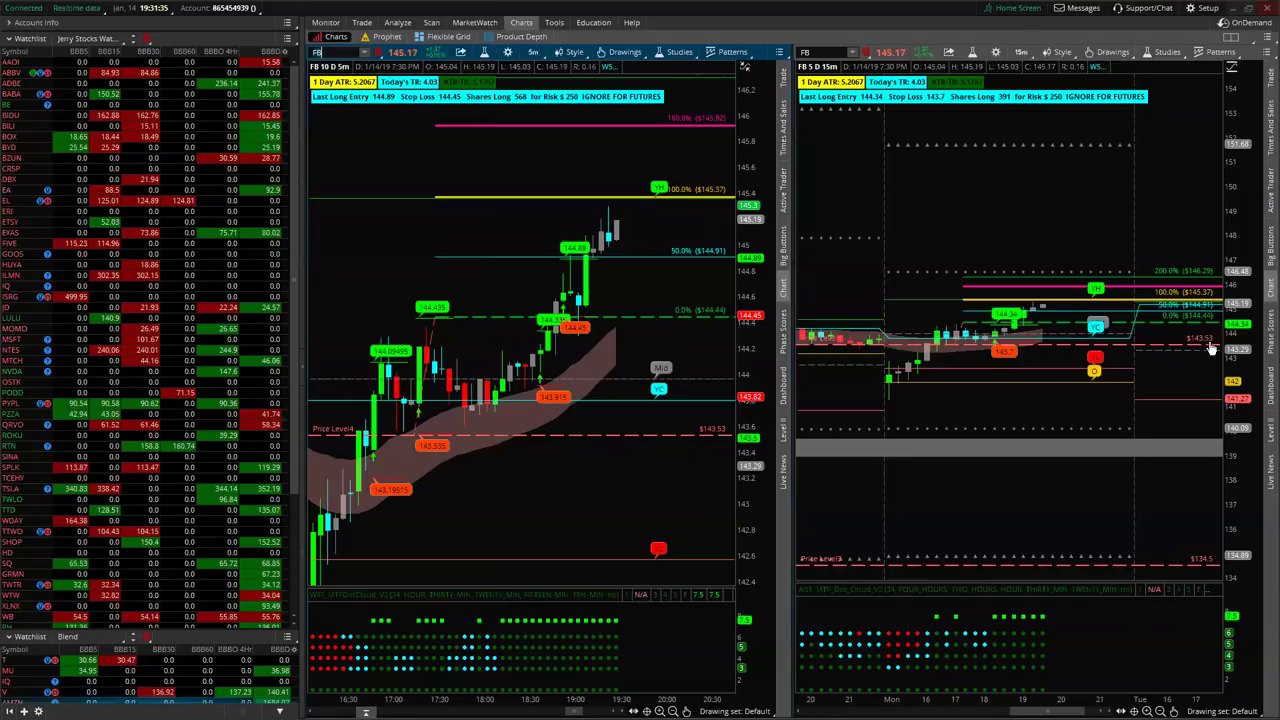
pyautogui.moveTo(1250, 265); pyautogui.dragTo(1258, 305)
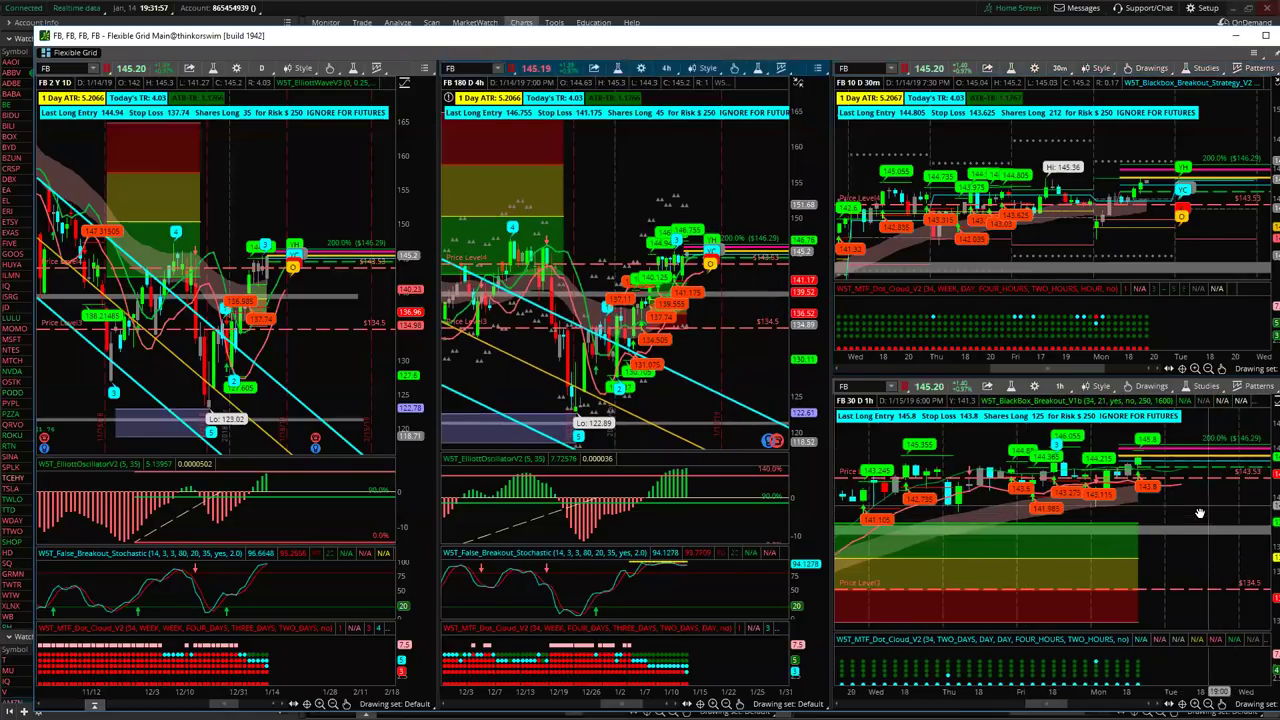
# Examine the one-hour FB chart in the flexible grid, shifting it to the latest candles and stretching its price scale
pyautogui.moveTo(1200, 513); pyautogui.dragTo(1046, 543)
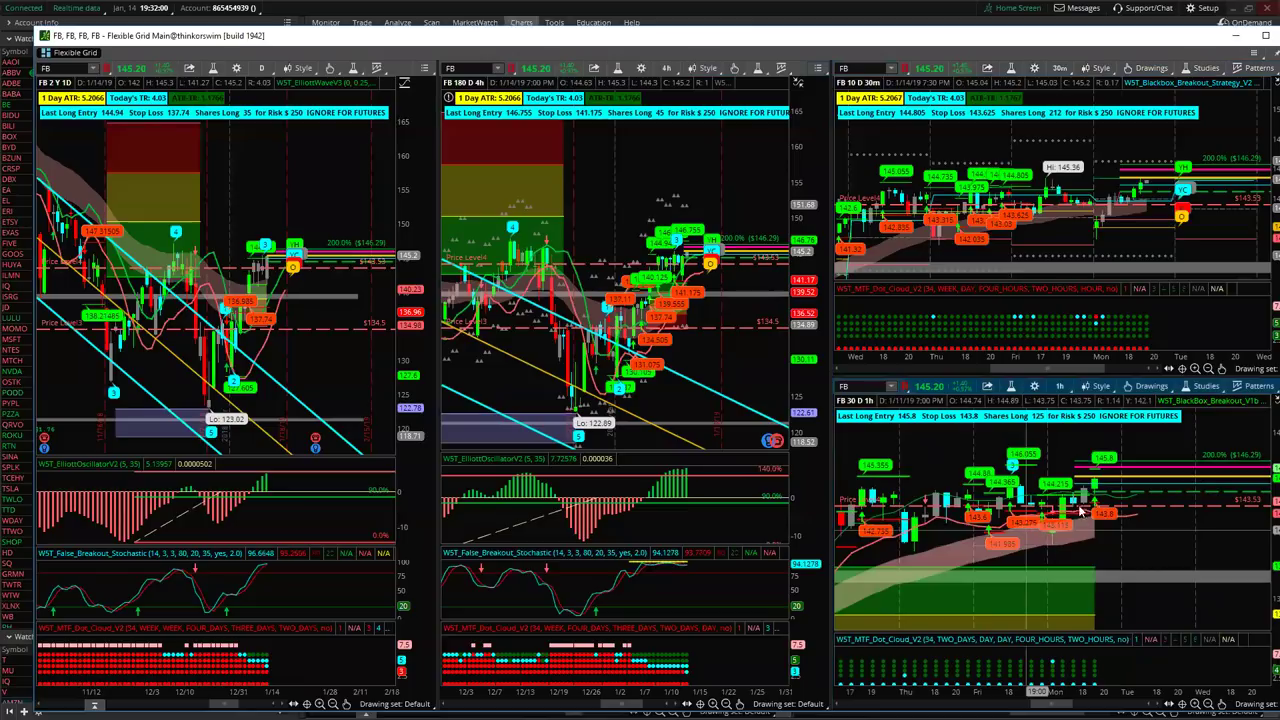
pyautogui.moveTo(1104, 474)
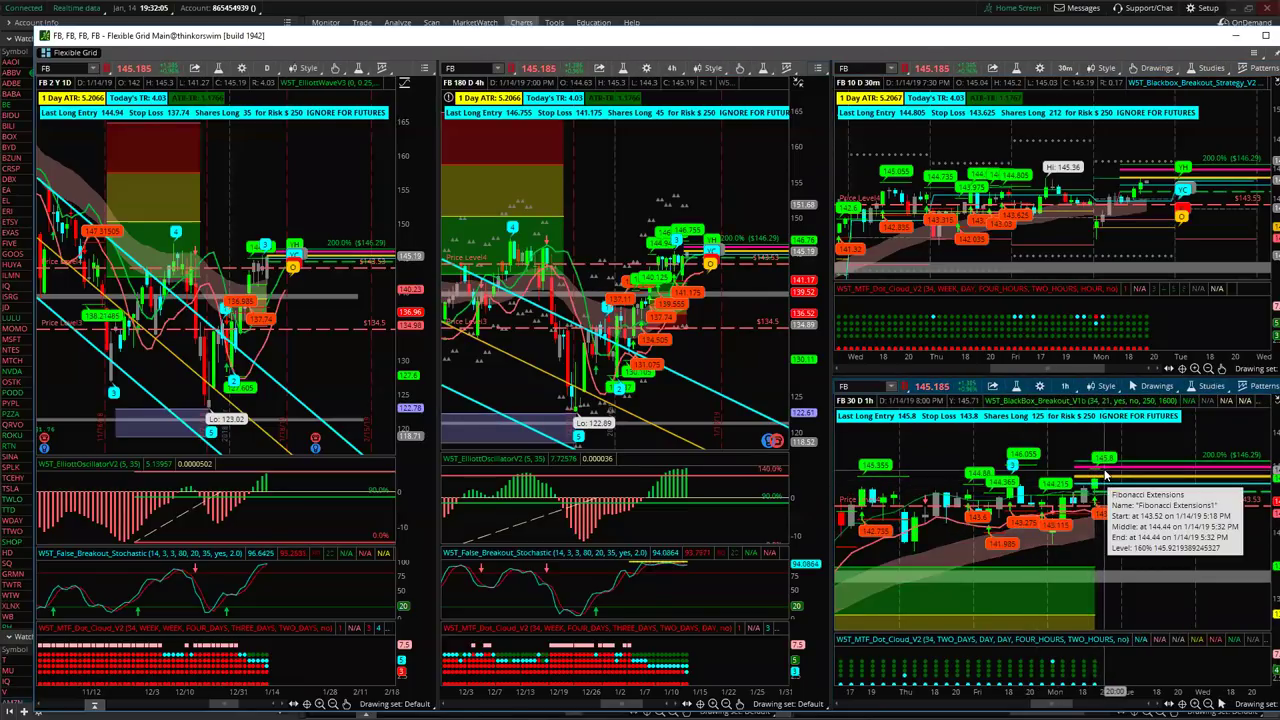
pyautogui.moveTo(1261, 527); pyautogui.dragTo(1261, 500)
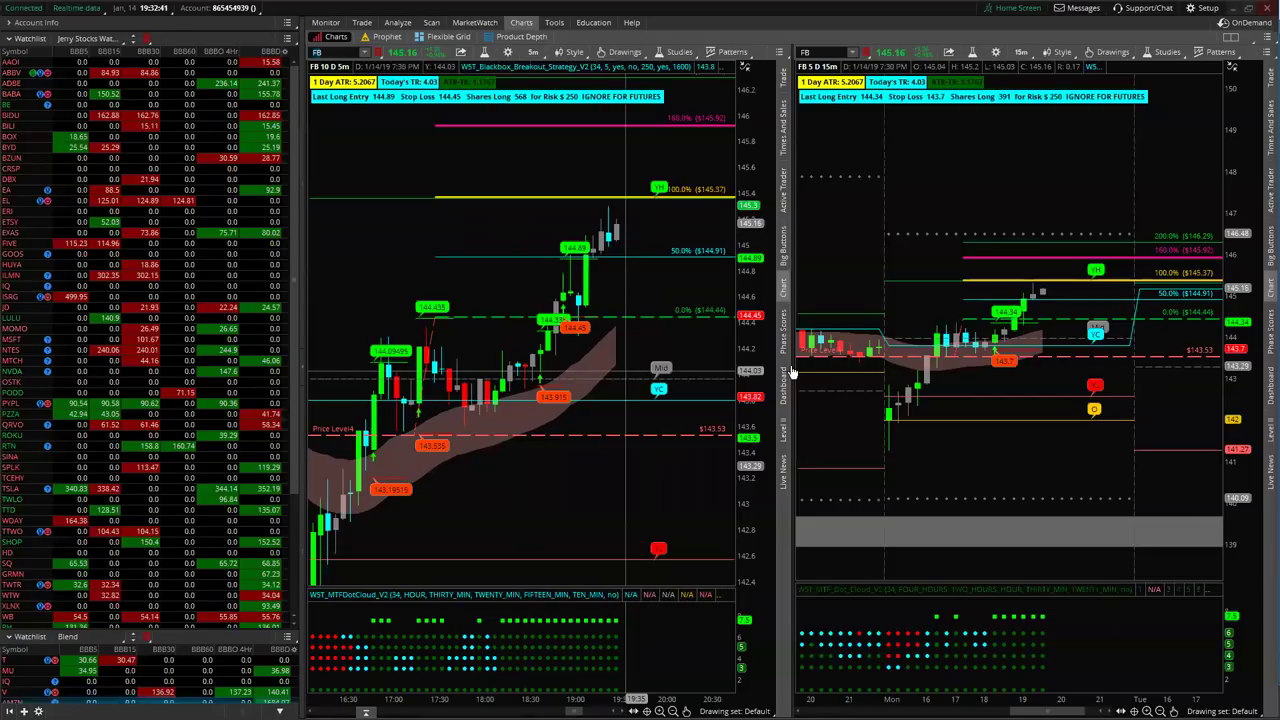
# Select FB in the upper watchlist and enlarge the Blend watchlist to show all its symbols
pyautogui.scroll(-5, 150, 350)
pyautogui.click(100, 514)
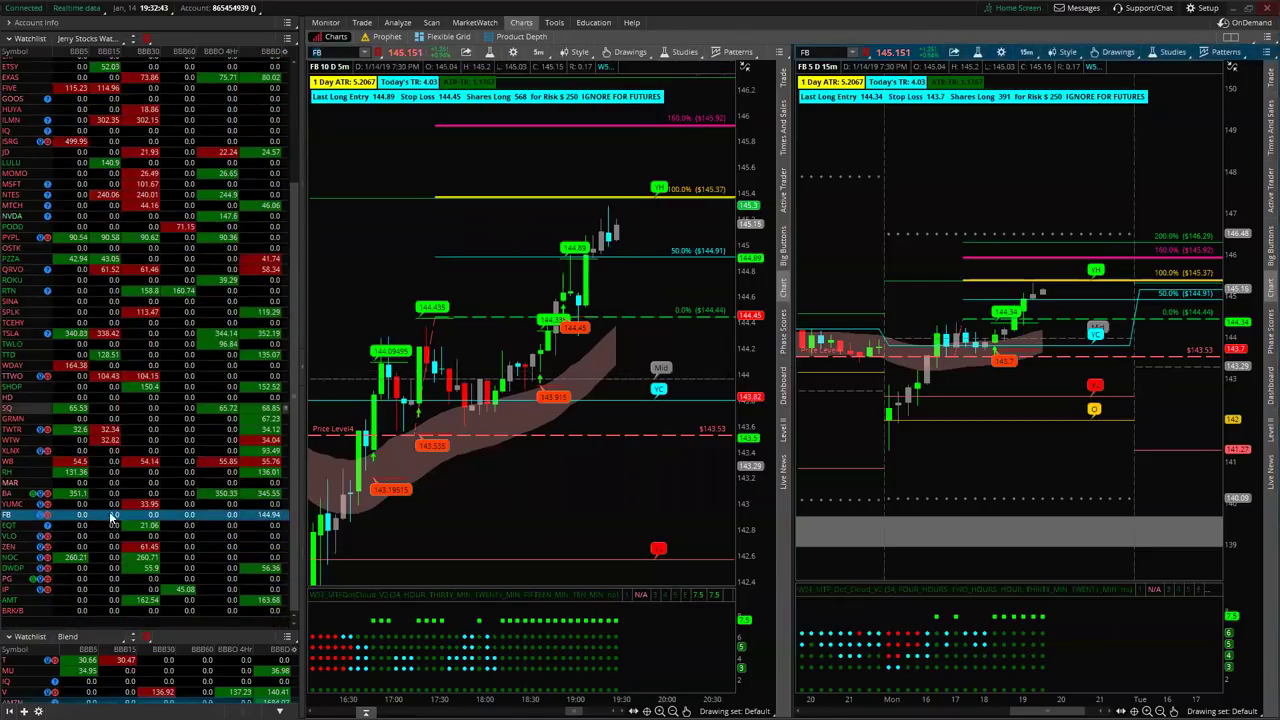
pyautogui.moveTo(197, 608); pyautogui.dragTo(200, 451)
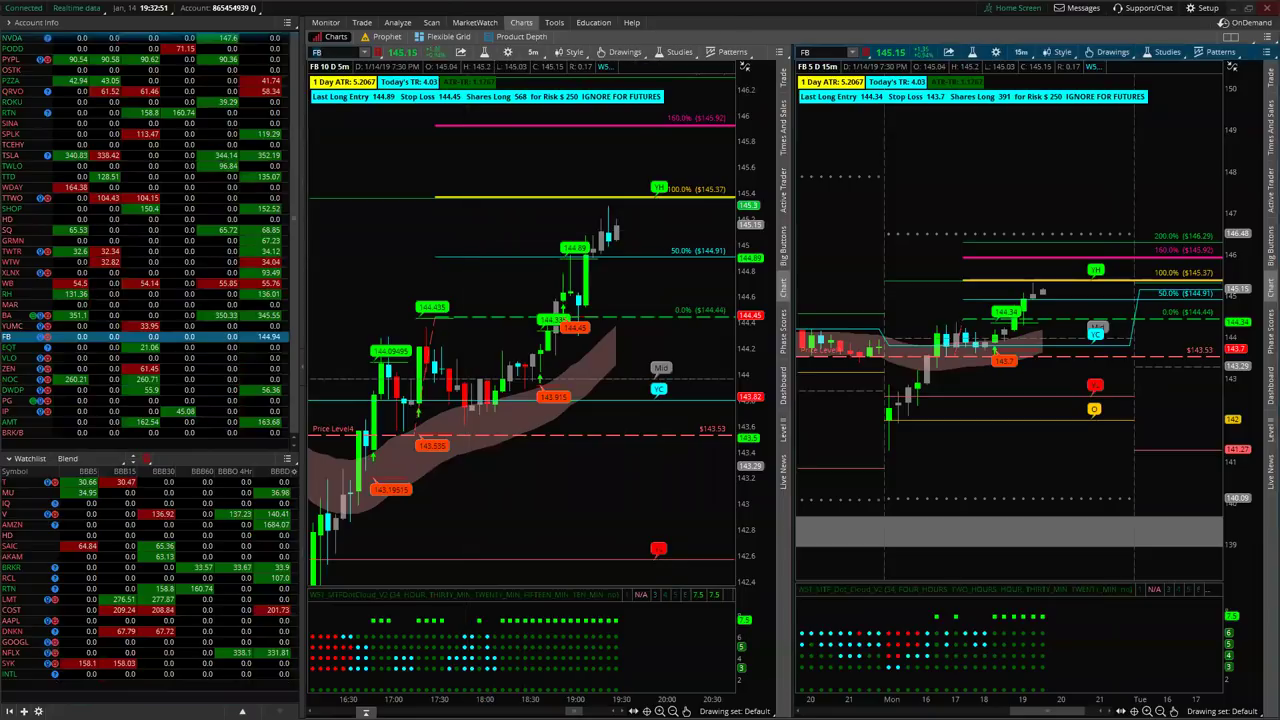
# Load MMM in the linked charts and switch them to SPY from the Toa watchlist
pyautogui.write('MMM')
pyautogui.press('Return')
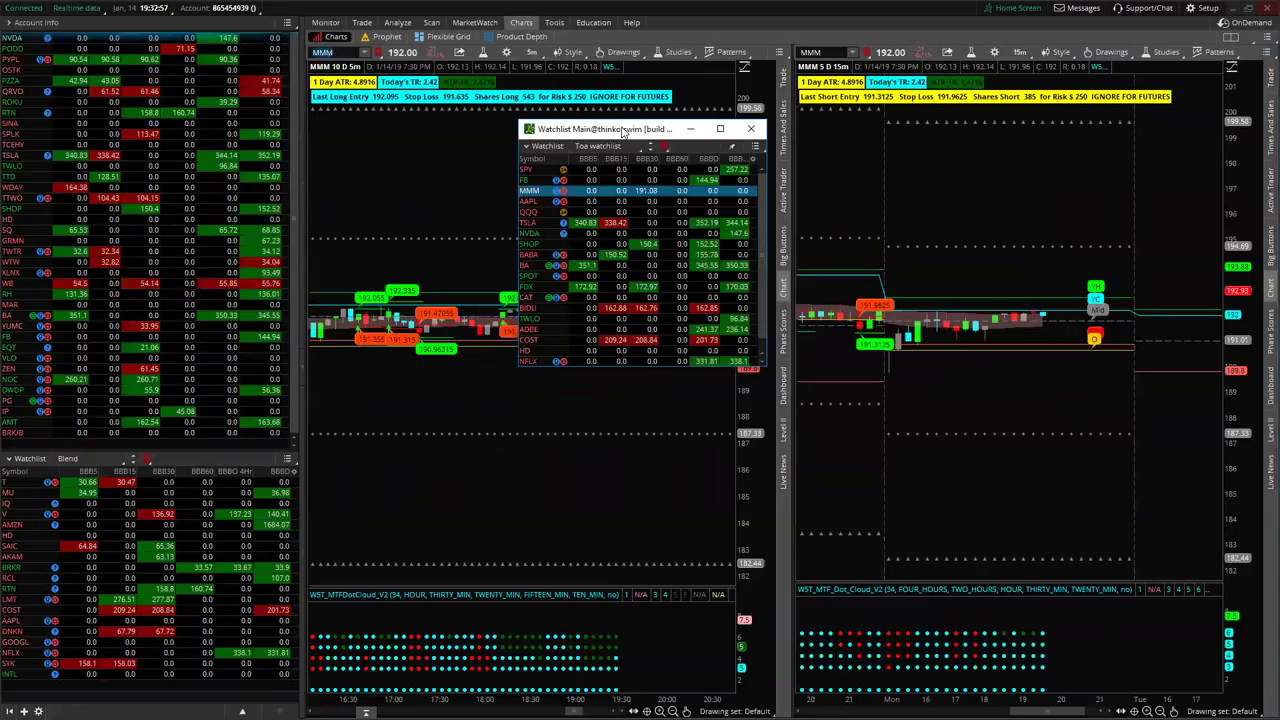
pyautogui.click(107, 199)
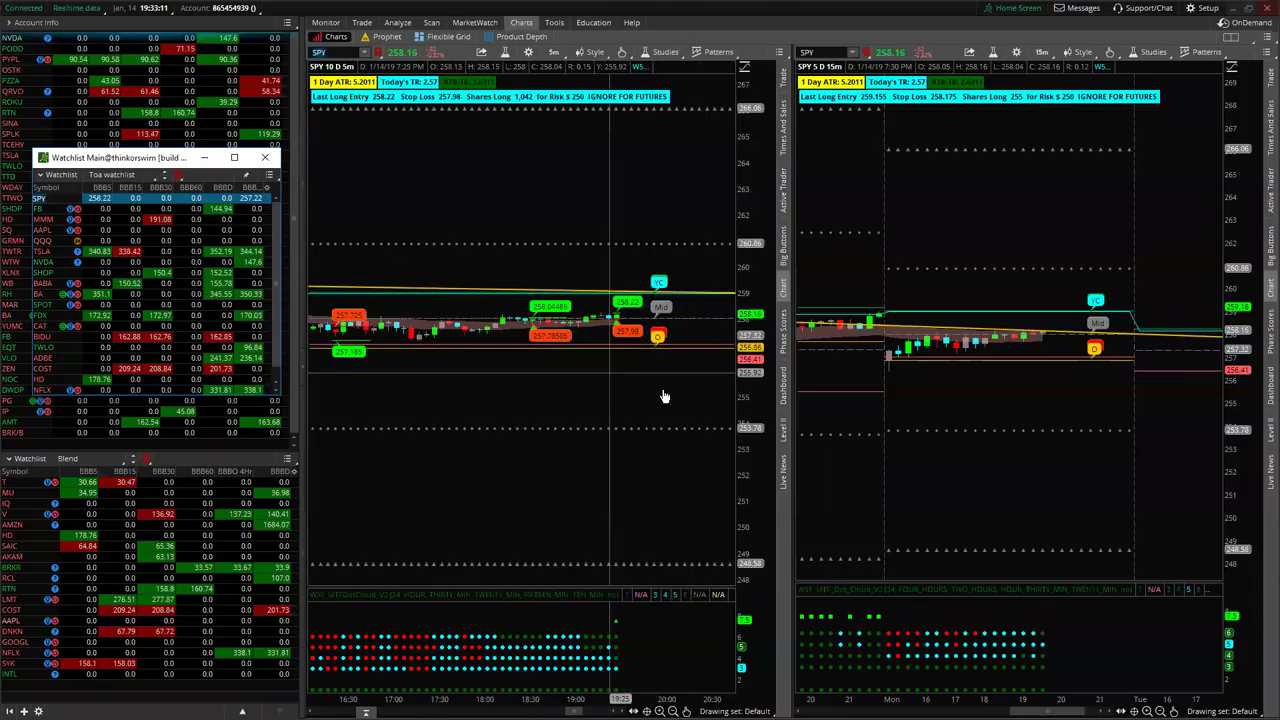
# Stretch the 5-minute SPY chart's price scale and compress its time axis to show Monday's session from the open
pyautogui.moveTo(753, 350); pyautogui.dragTo(761, 214)
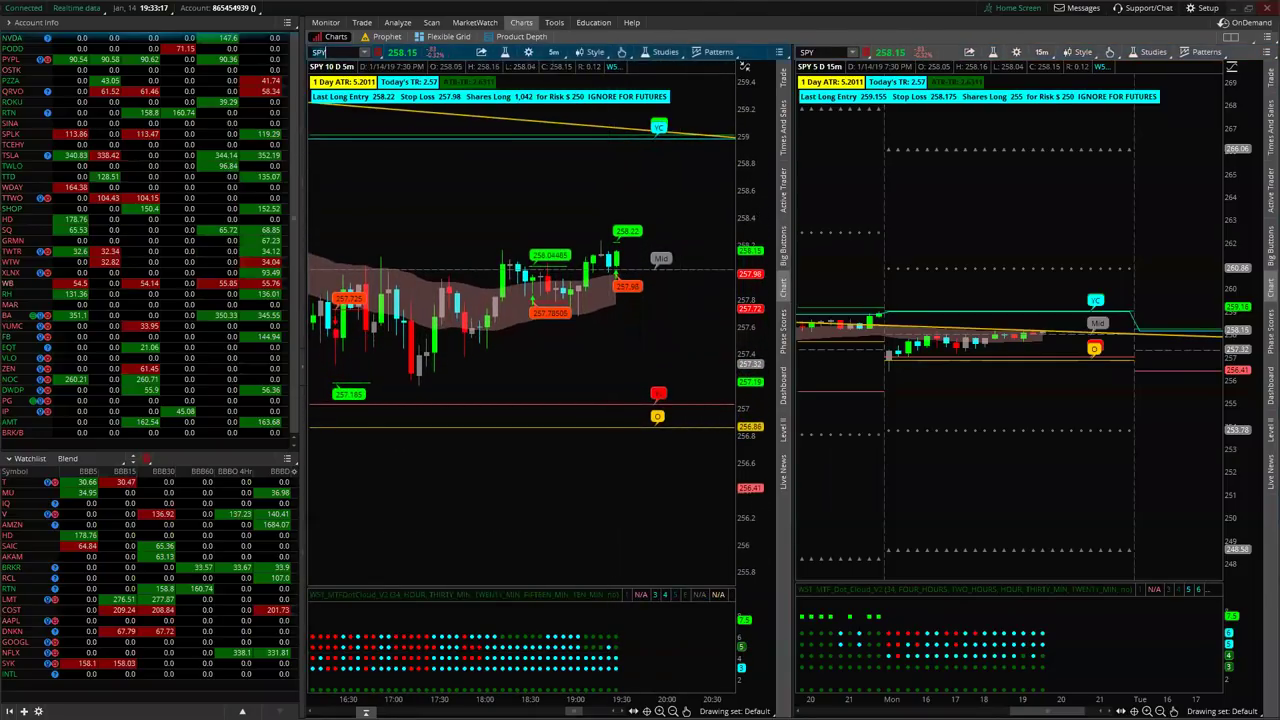
pyautogui.scroll(-3, 688, 365)
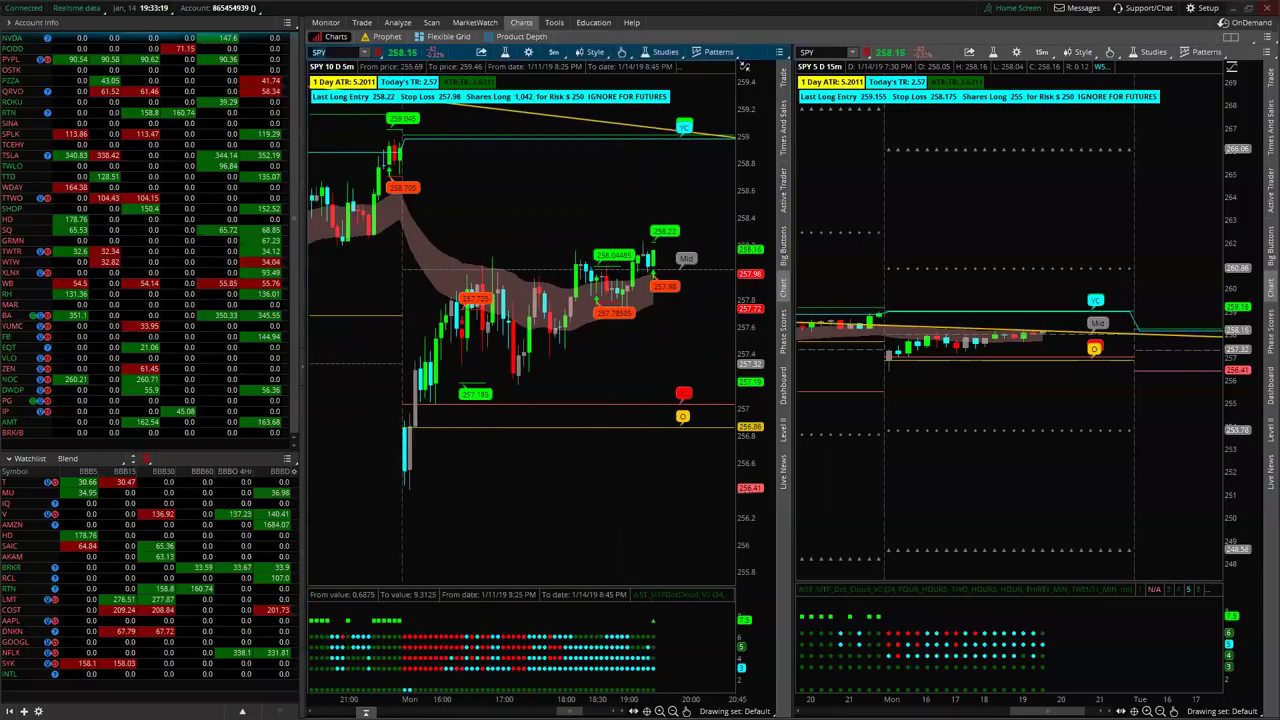
pyautogui.moveTo(760, 262); pyautogui.dragTo(761, 296)
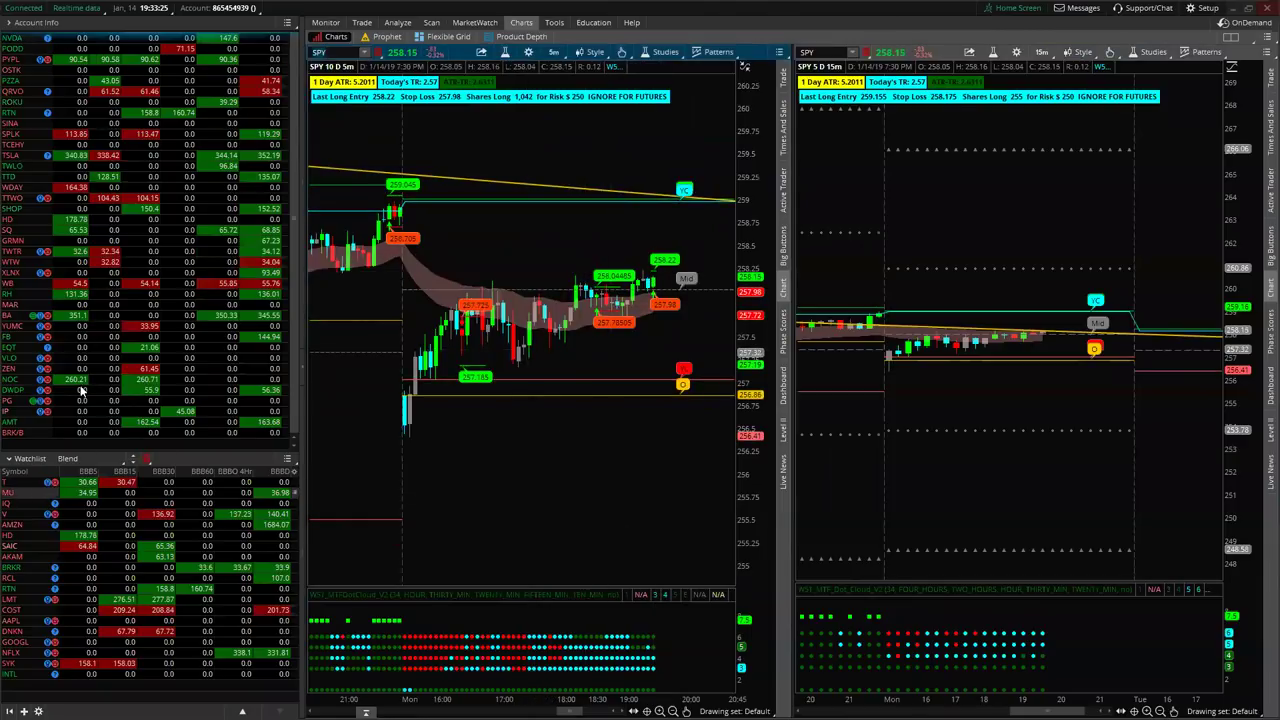
# Look through the upper watchlist's breakout columns and return from the floating Toa watchlist to the main chart window
pyautogui.scroll(5, 100, 270)
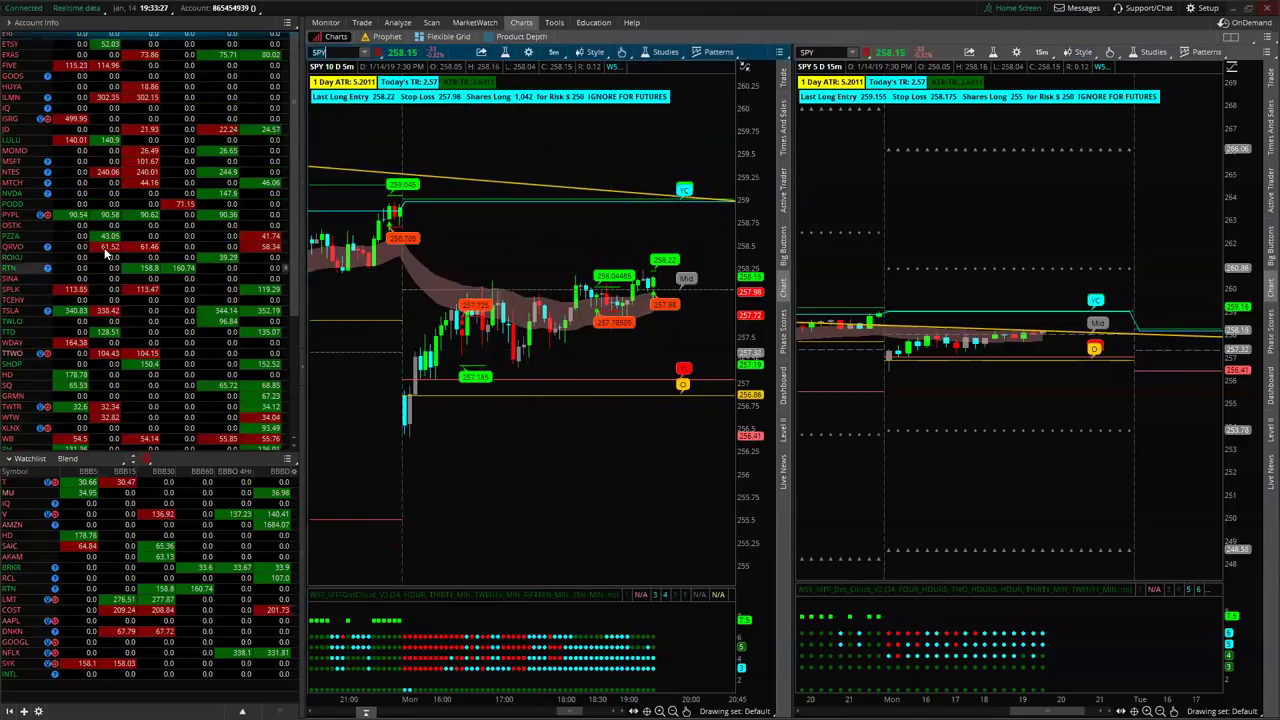
pyautogui.scroll(-5, 105, 255)
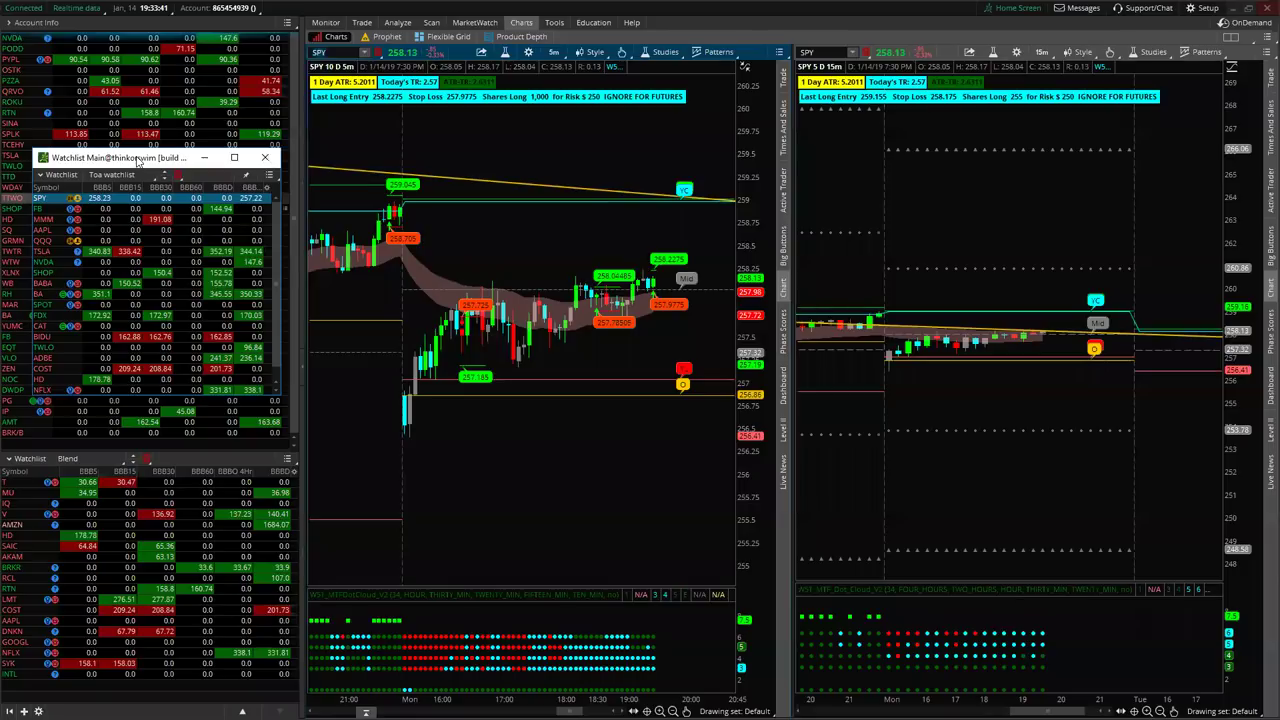
pyautogui.click(837, 423)
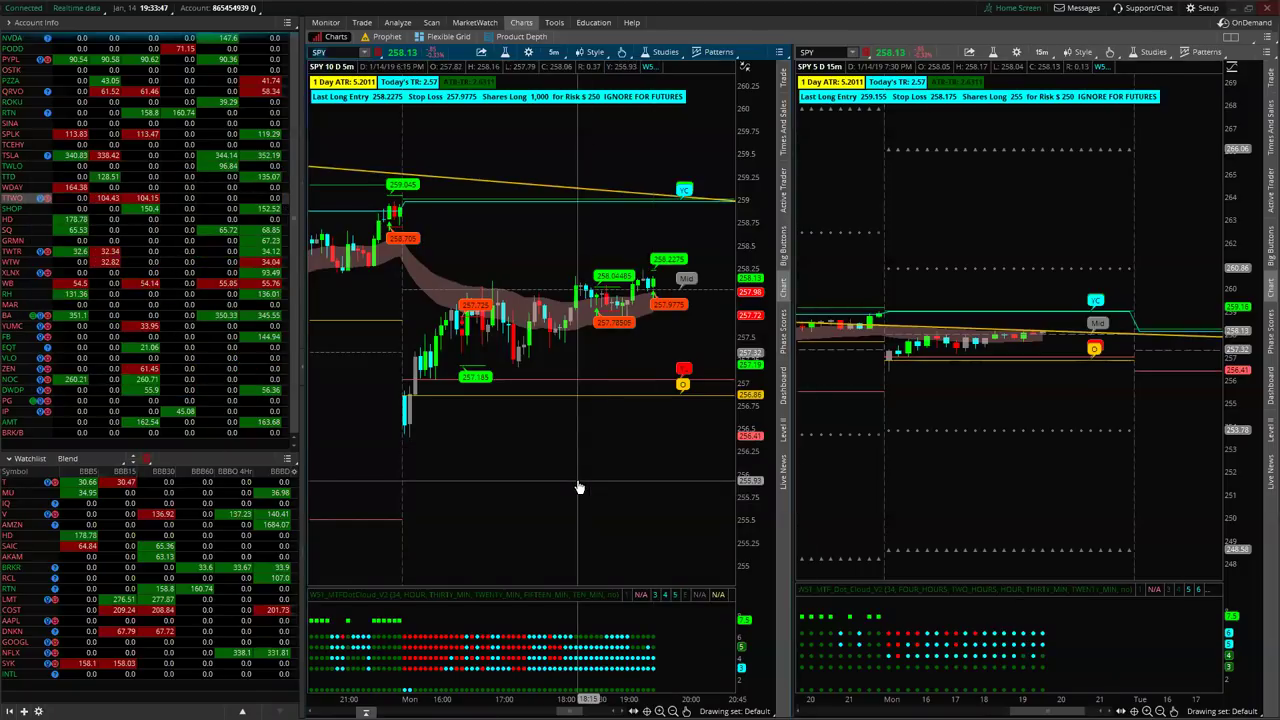
# Rescale the 5-minute SPY chart around its latest candles and stretch the 15-minute SPY chart's price scale
pyautogui.moveTo(750, 516)
pyautogui.mouseDown()
pyautogui.moveTo(755, 483)
pyautogui.moveTo(755, 503)
pyautogui.mouseUp()
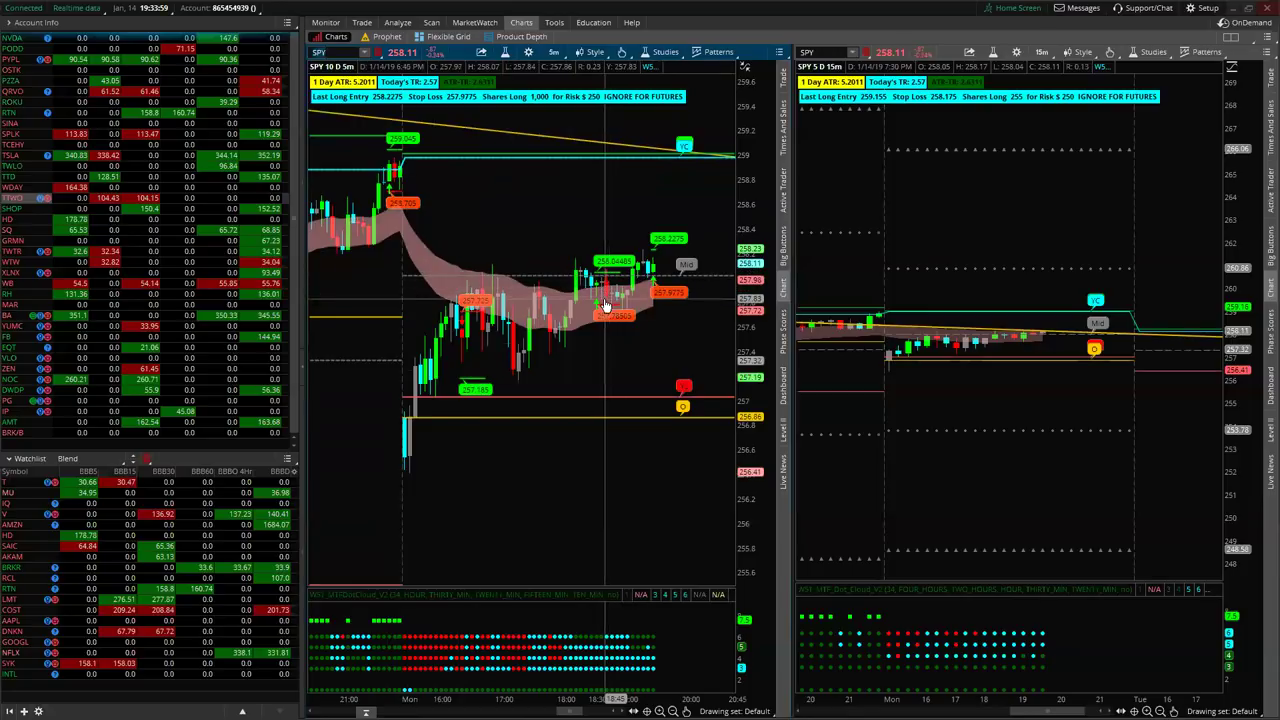
pyautogui.moveTo(671, 360); pyautogui.dragTo(603, 378)
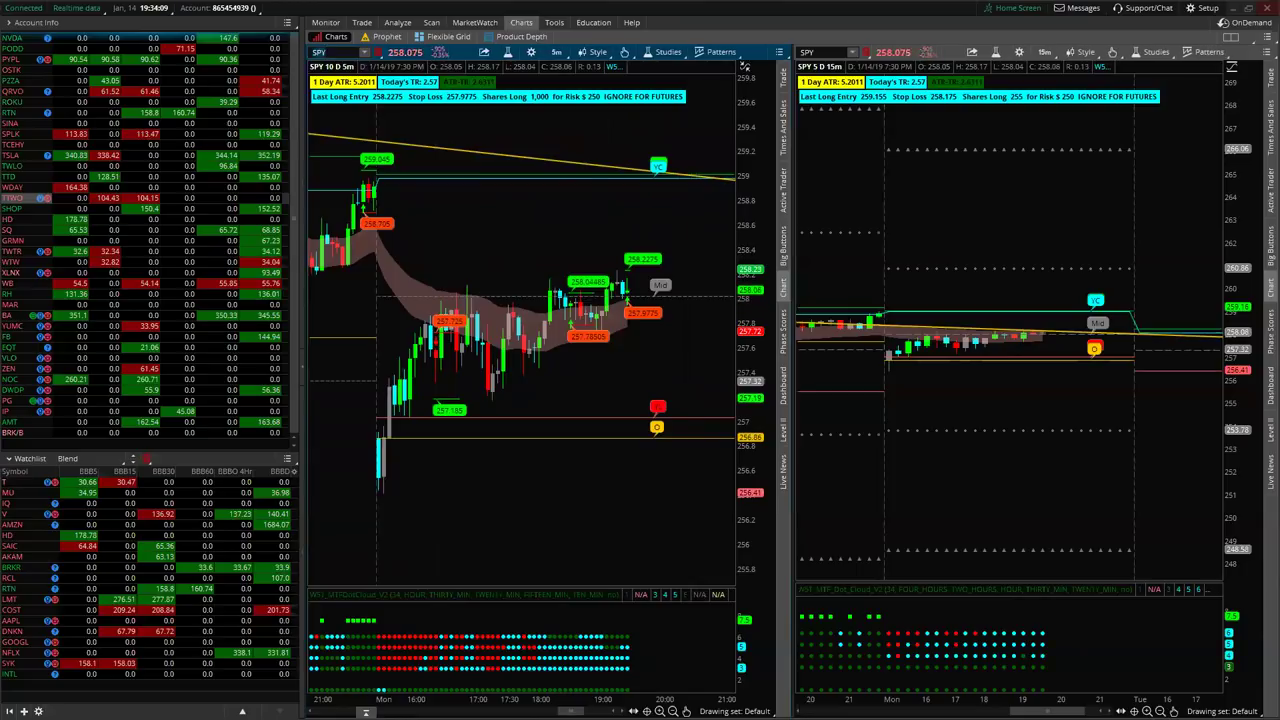
pyautogui.moveTo(746, 368); pyautogui.dragTo(746, 400)
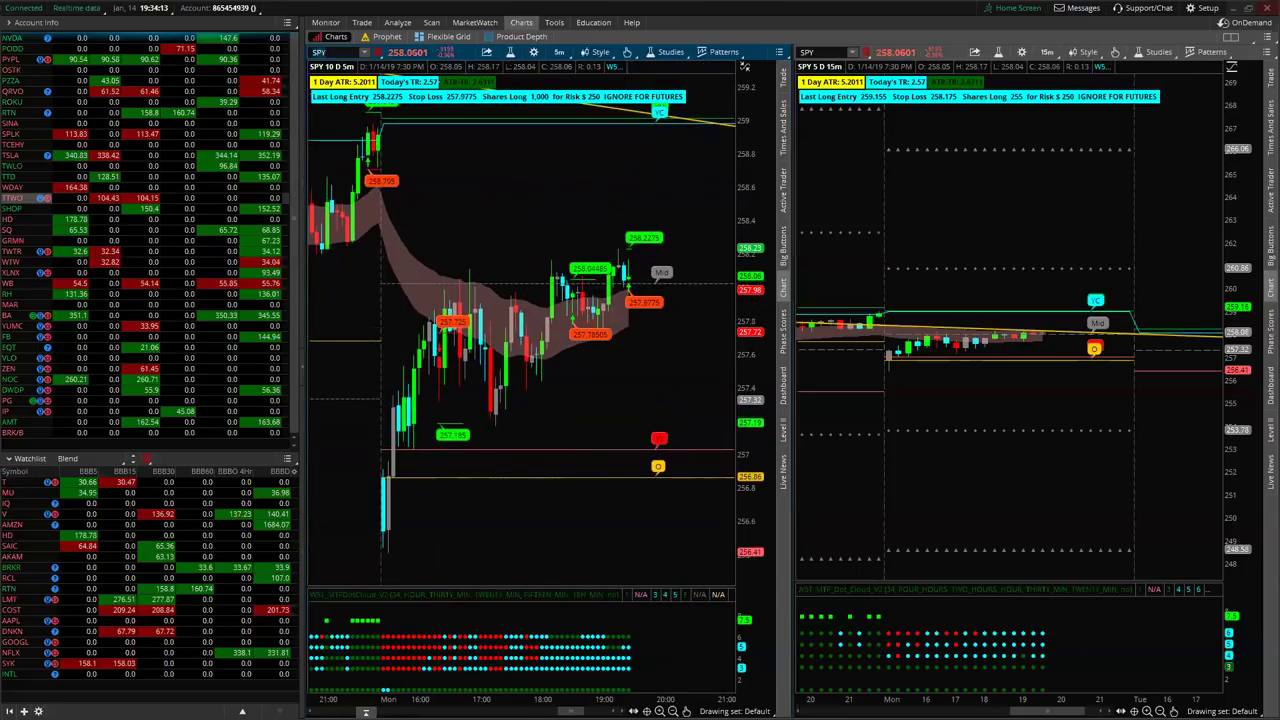
pyautogui.moveTo(706, 694); pyautogui.dragTo(650, 694)
pyautogui.moveTo(623, 386); pyautogui.dragTo(698, 431)
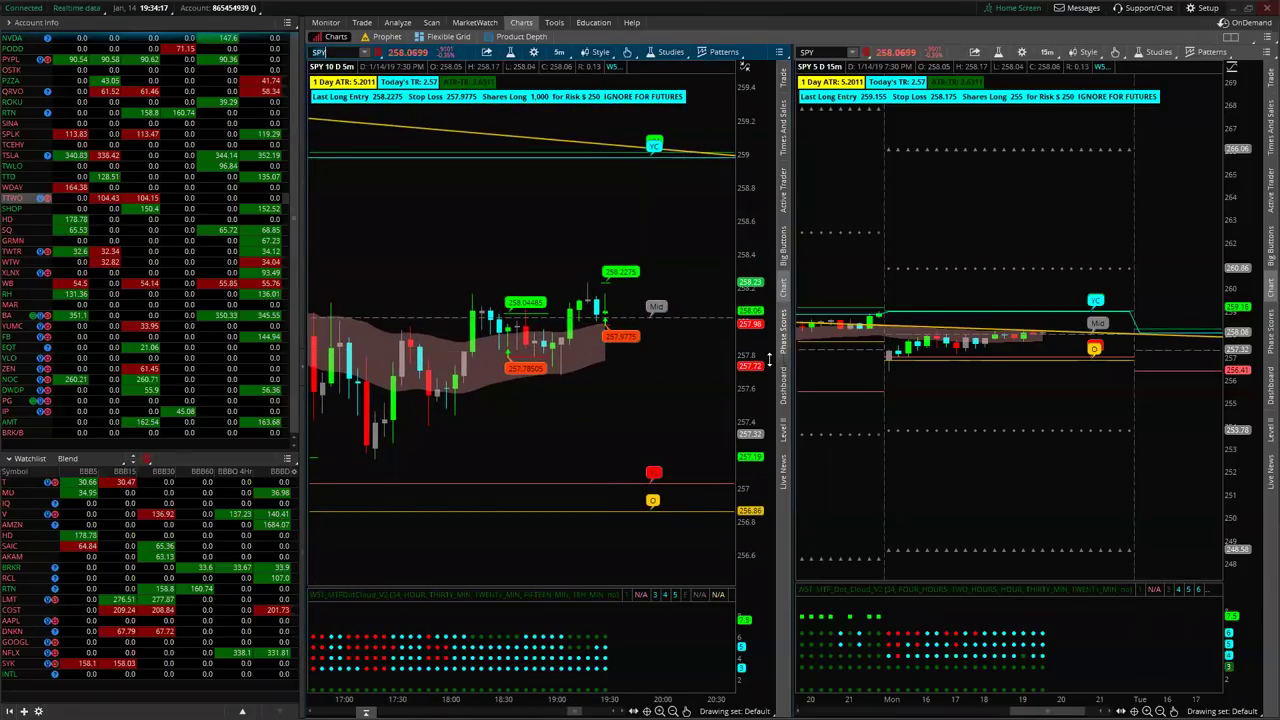
pyautogui.moveTo(754, 367); pyautogui.dragTo(754, 400)
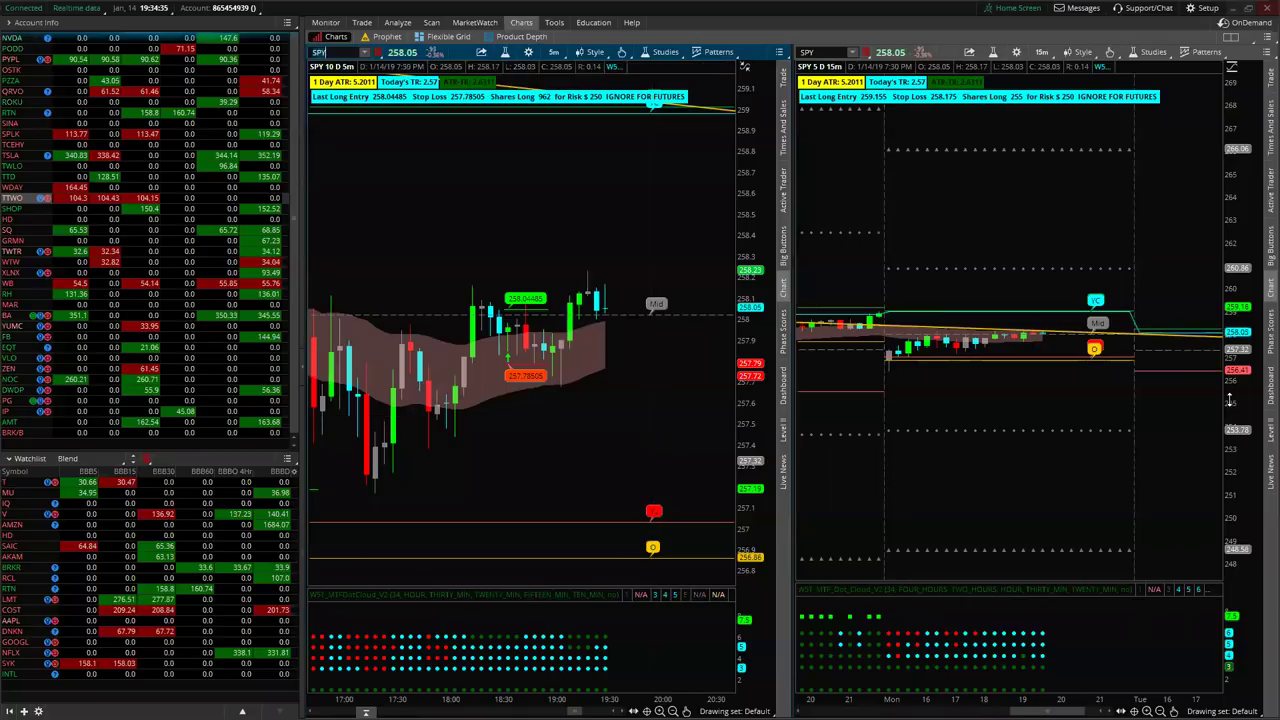
pyautogui.moveTo(1240, 428); pyautogui.dragTo(1240, 380)
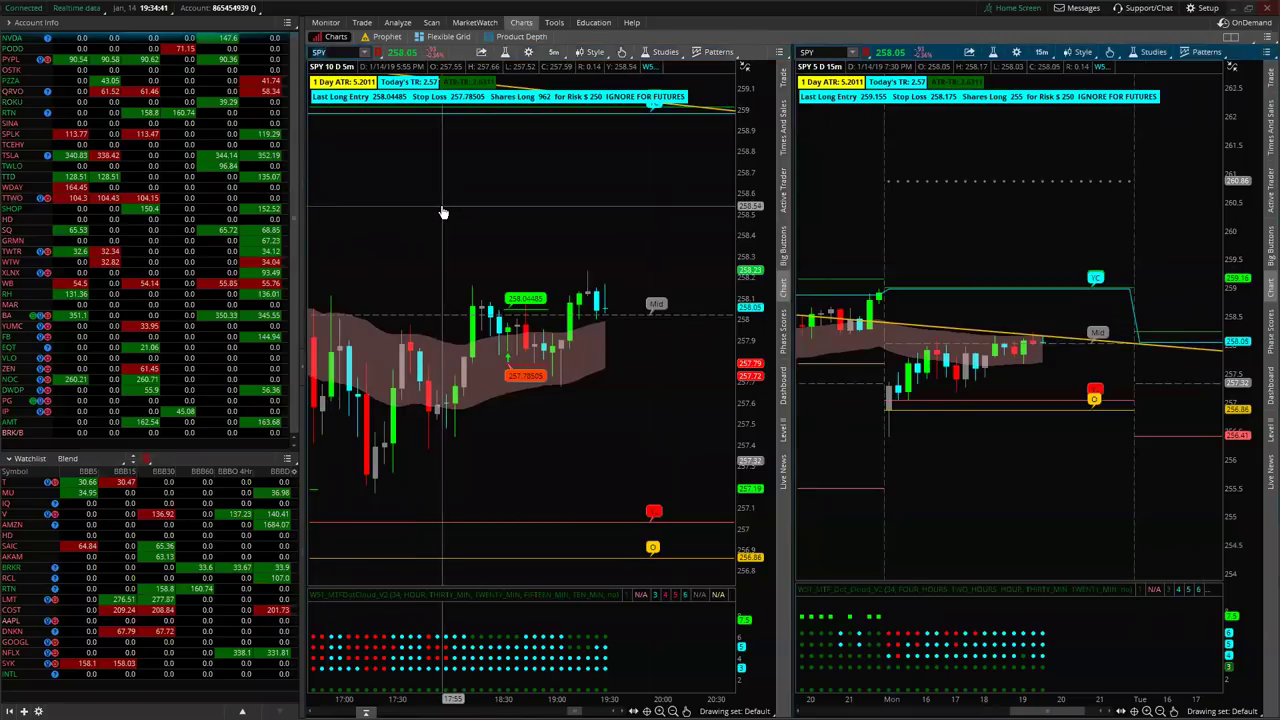
# Return to the futures workspace and examine the afternoon breakout signals and dot cloud on the 2-minute /ES chart
pyautogui.moveTo(580, 200); pyautogui.dragTo(611, 197)
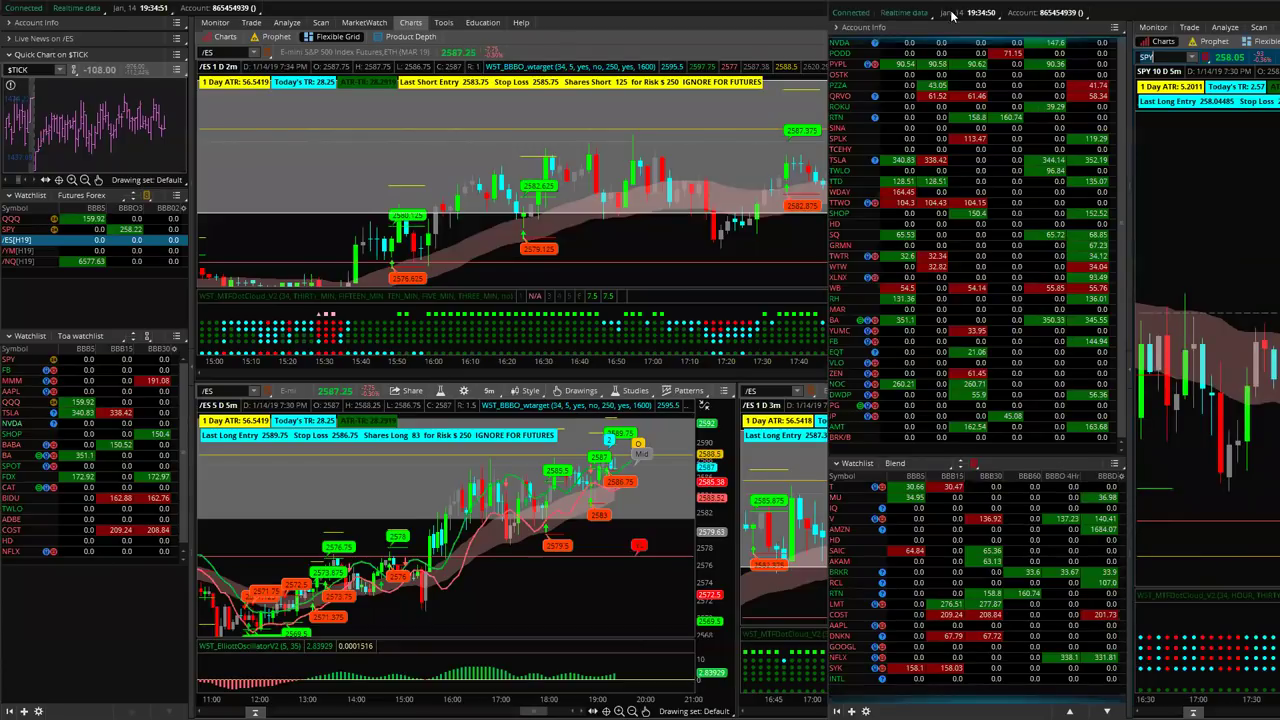
pyautogui.click(1003, 128)
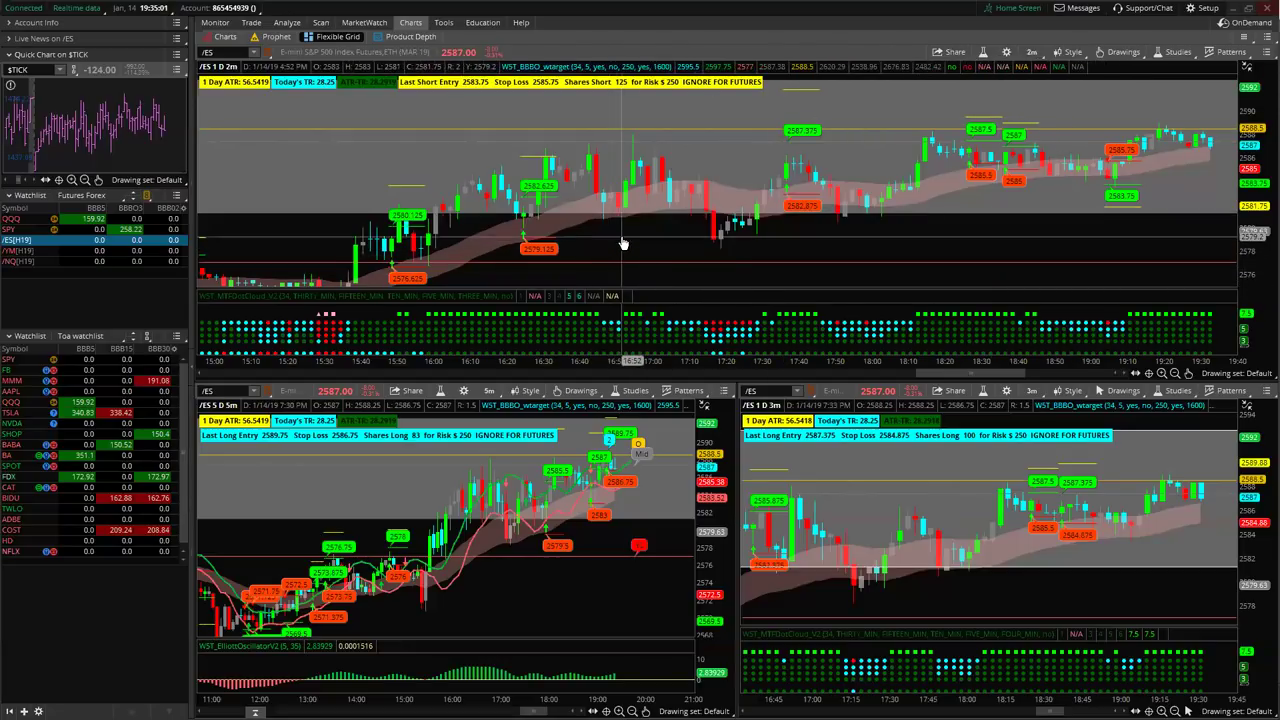
pyautogui.moveTo(628, 246); pyautogui.dragTo(817, 189)
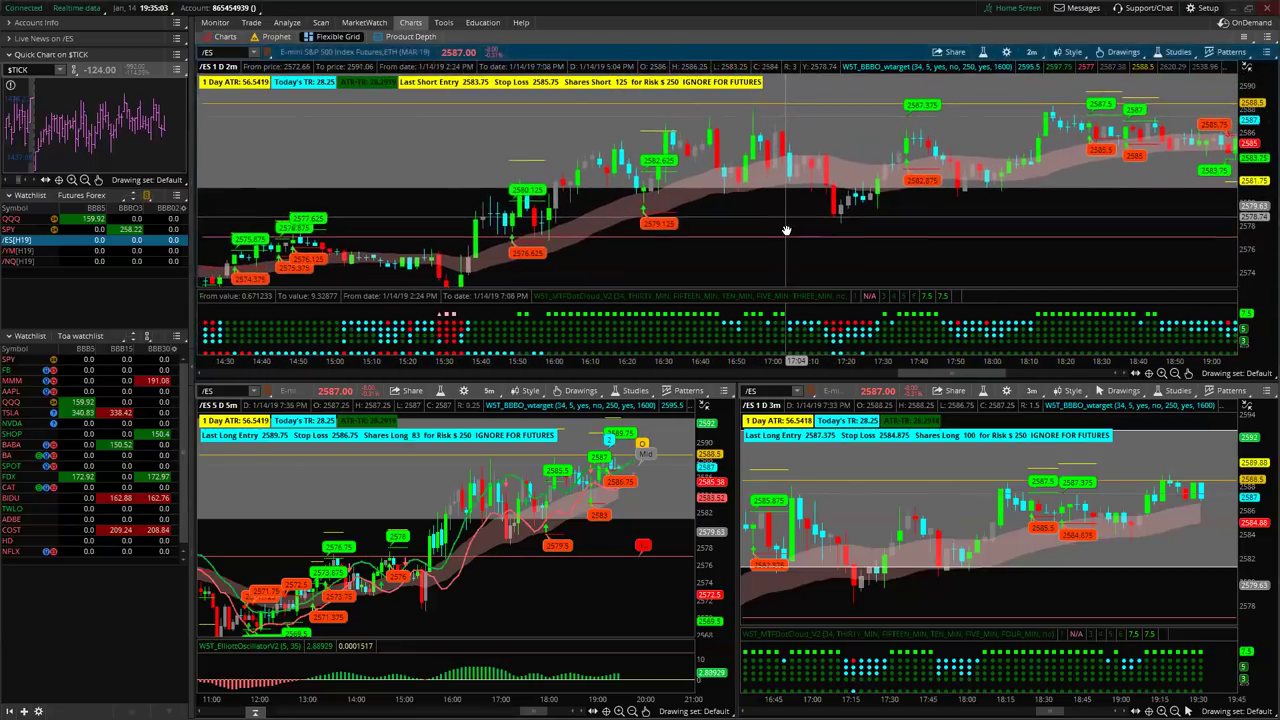
pyautogui.moveTo(560, 268); pyautogui.dragTo(502, 289)
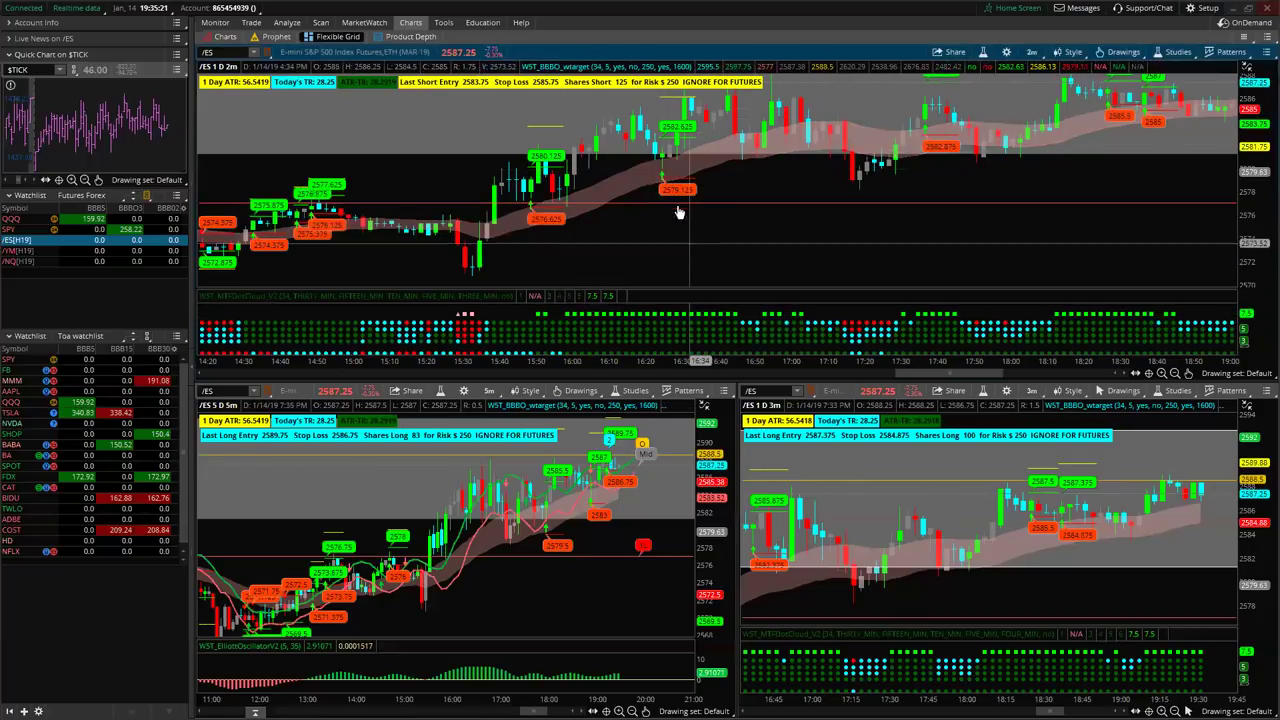
pyautogui.moveTo(670, 143); pyautogui.dragTo(632, 207)
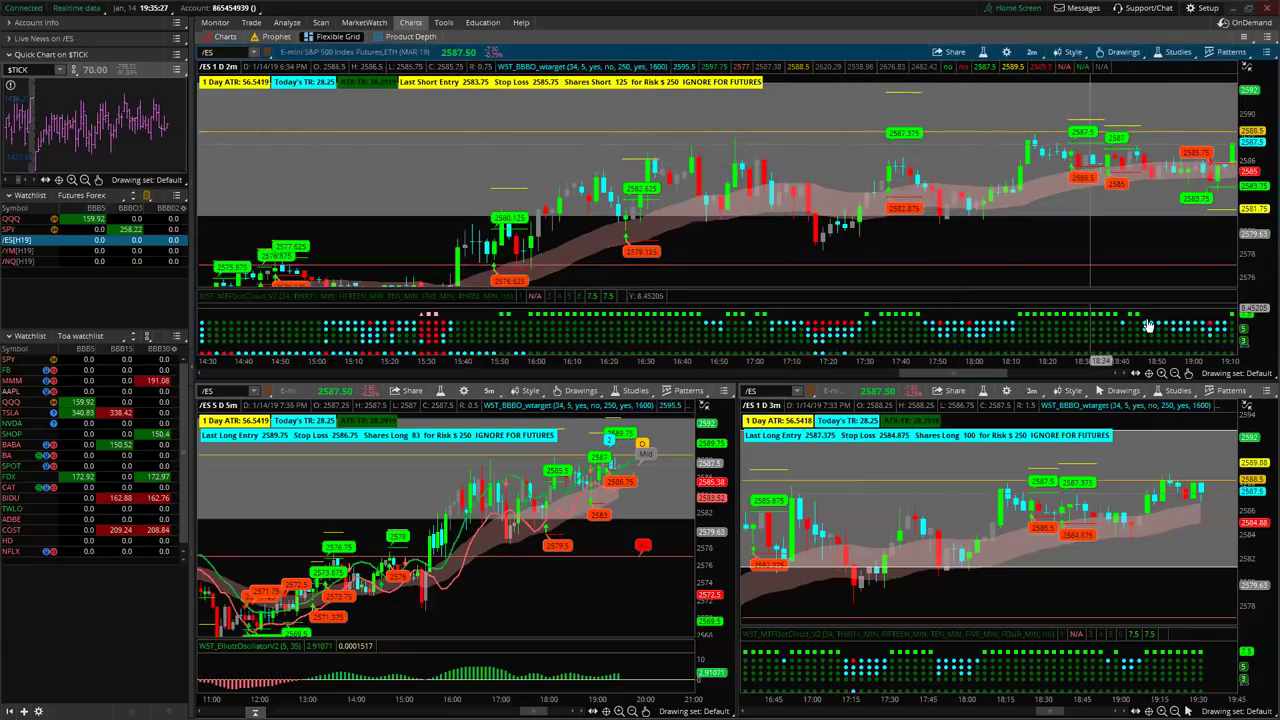
pyautogui.moveTo(1050, 214); pyautogui.dragTo(1045, 247)
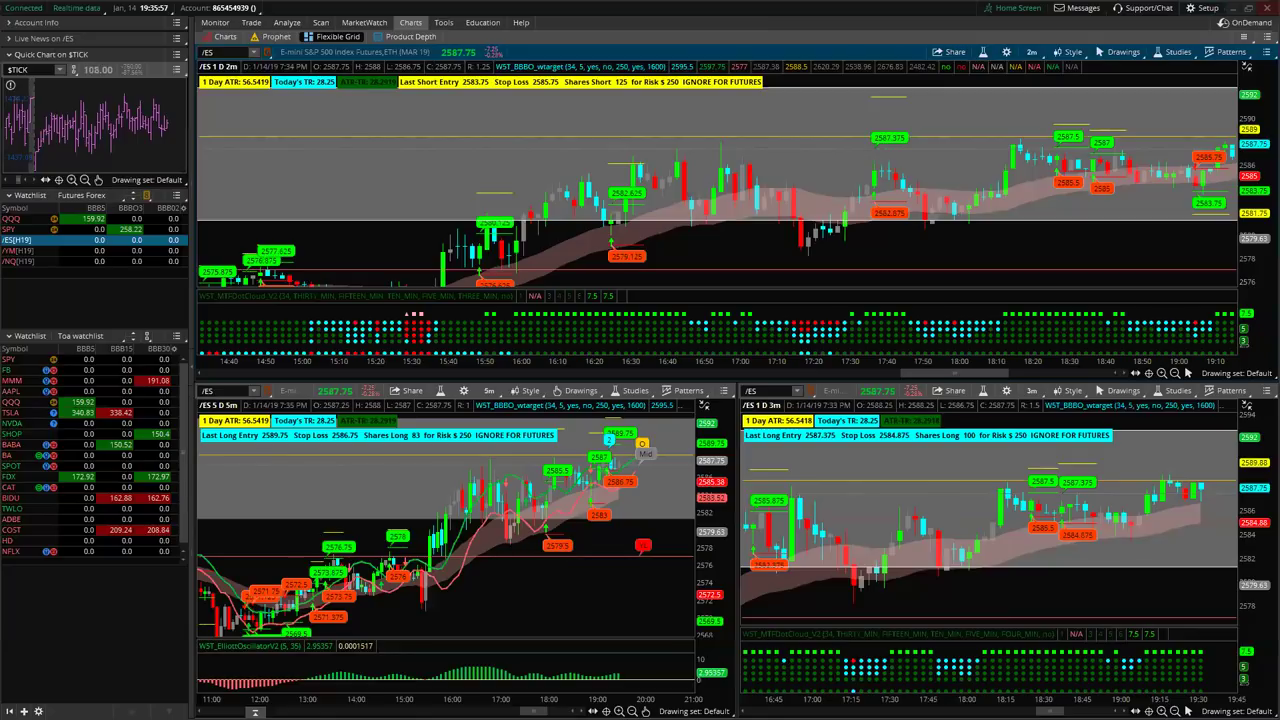
pyautogui.moveTo(1130, 251); pyautogui.dragTo(848, 240)
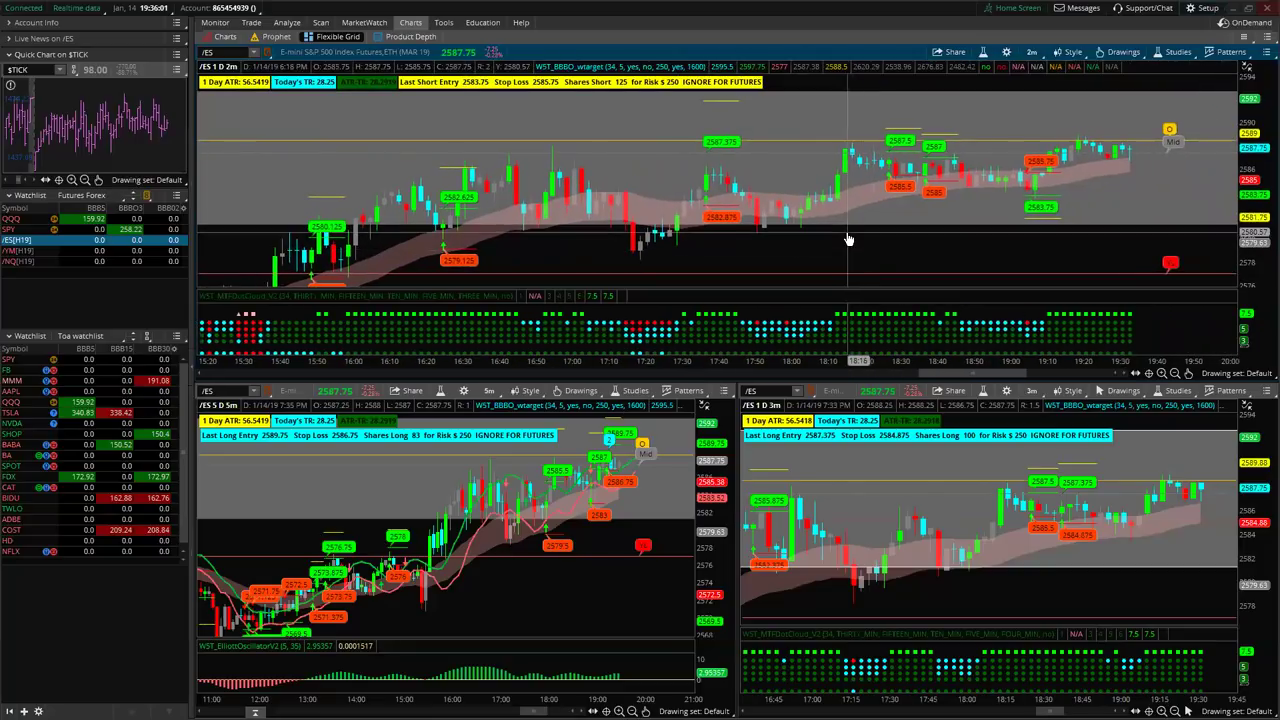
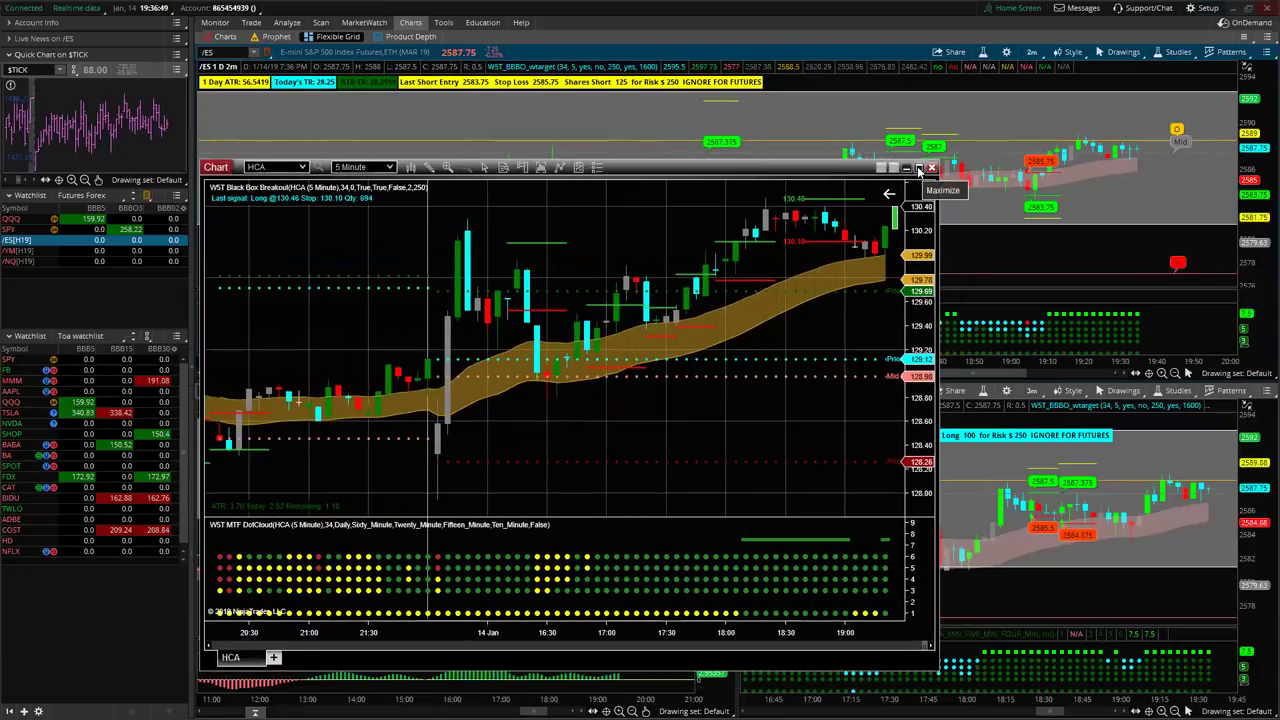
# Maximize the NinjaTrader 5-minute HCA breakout chart window and load FB in it
pyautogui.click(919, 168)
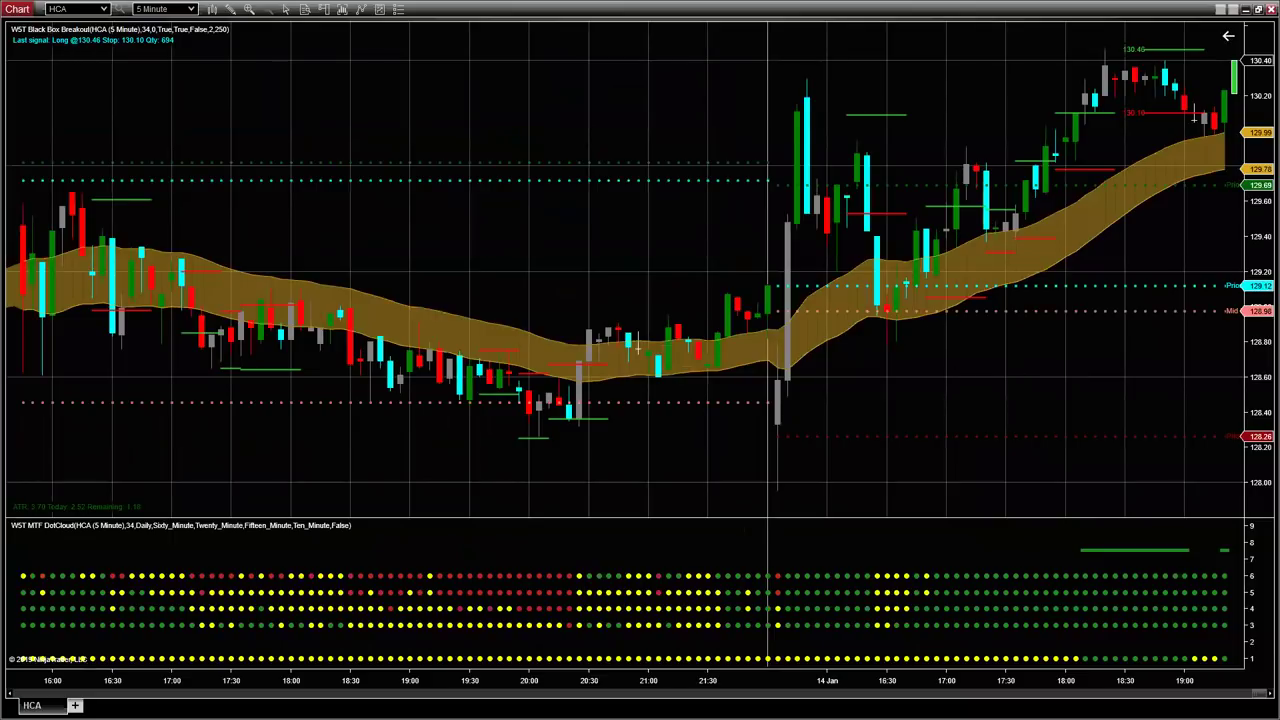
pyautogui.write('FB')
pyautogui.press('Return')
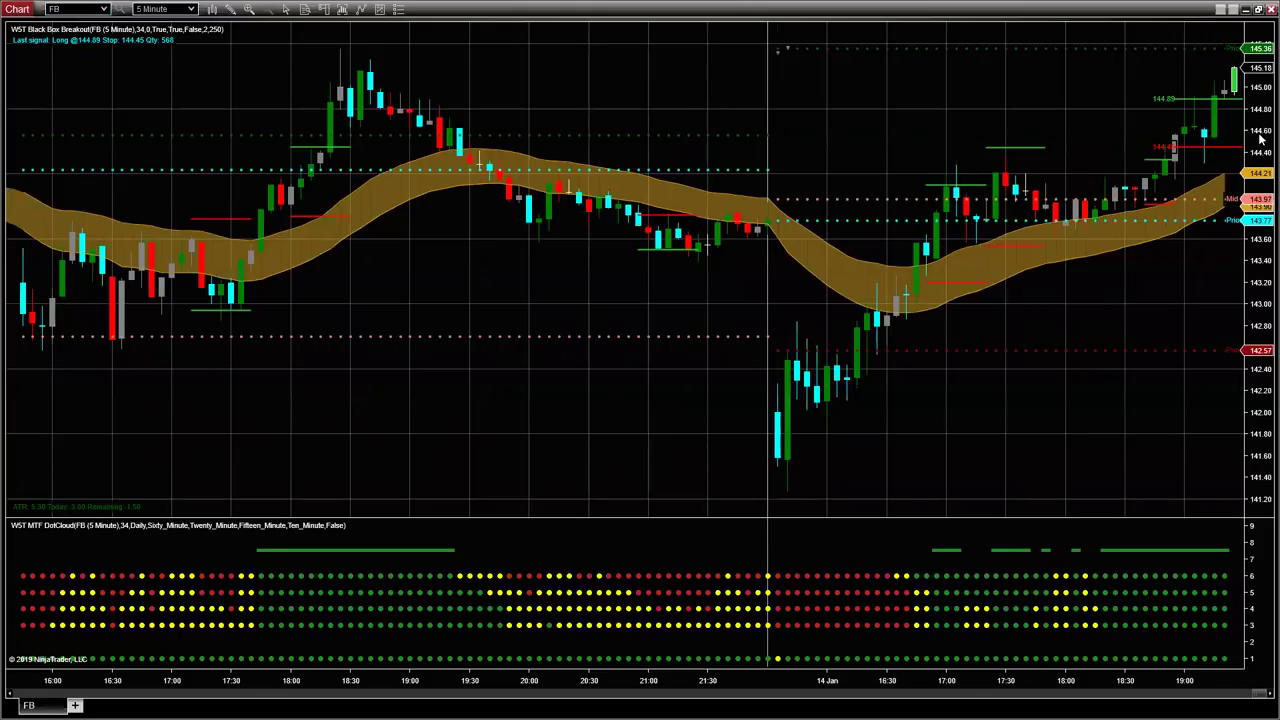
# Leave empty space after the latest FB candles, compress the price scale, and shrink and minimize the chart window
pyautogui.scroll(-5, 1258, 143)
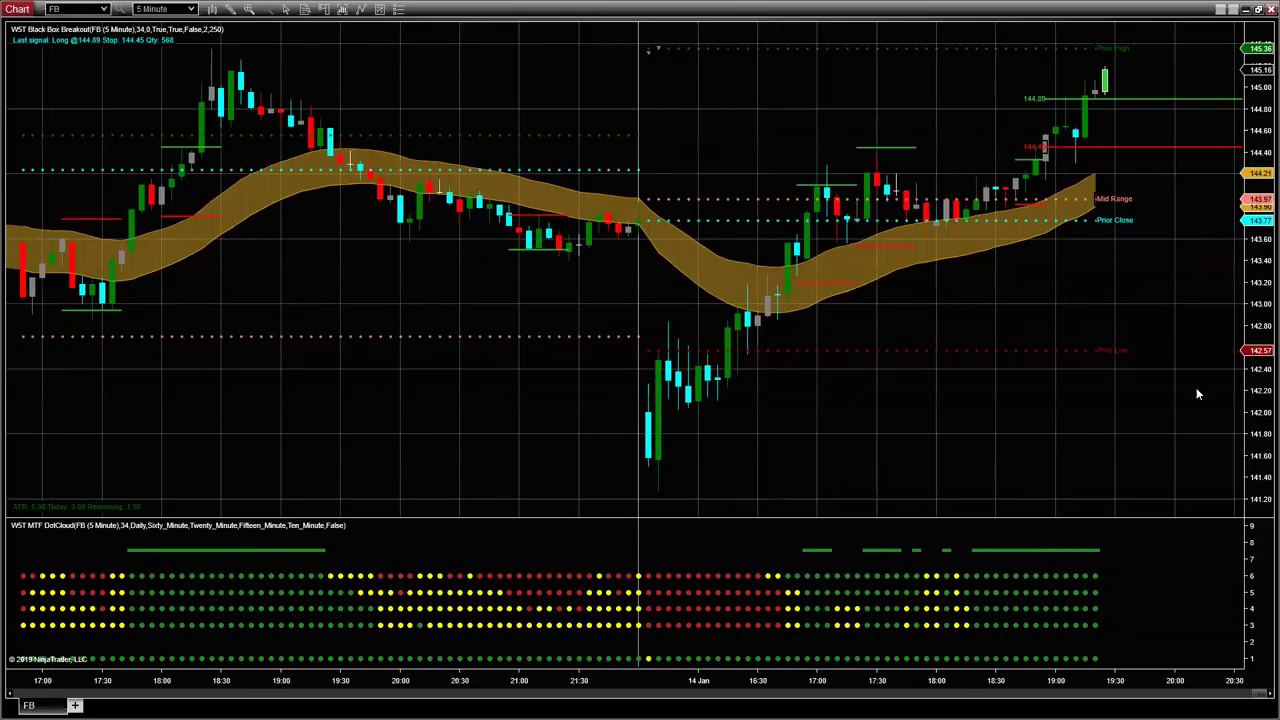
pyautogui.scroll(-5, 1113, 467)
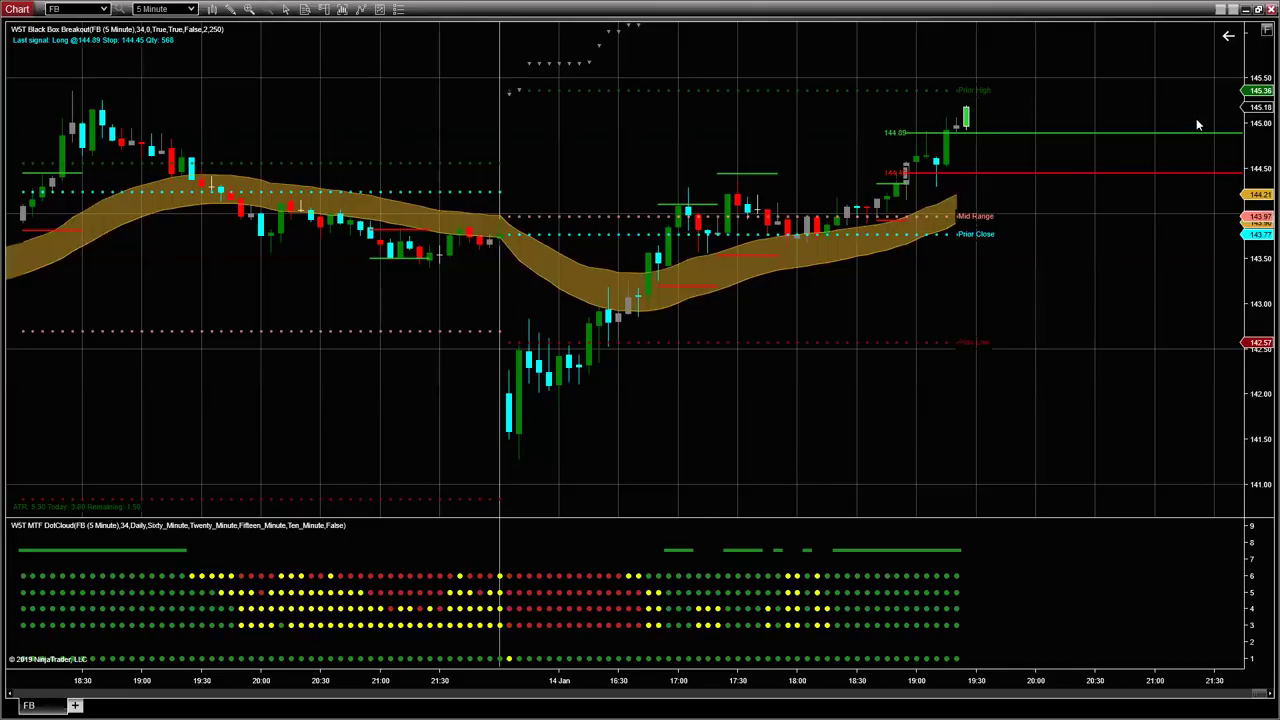
pyautogui.moveTo(1262, 109); pyautogui.dragTo(1052, 287)
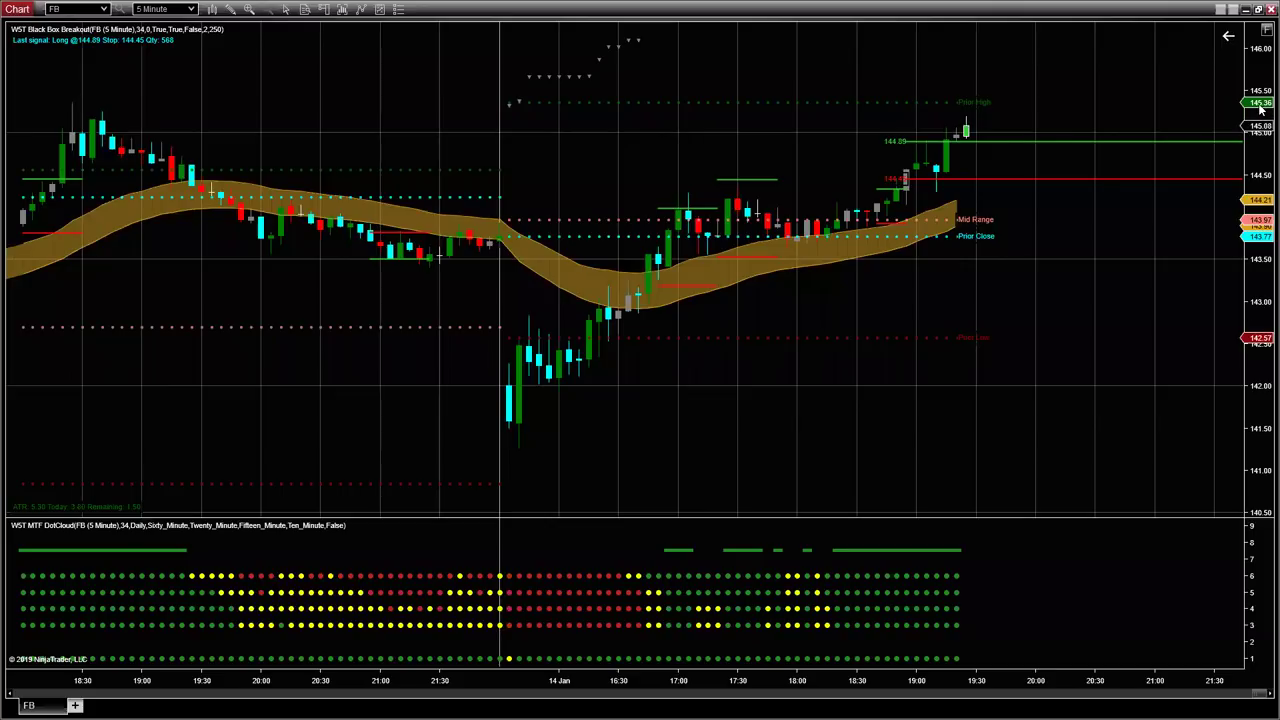
pyautogui.doubleClick(1139, 15)
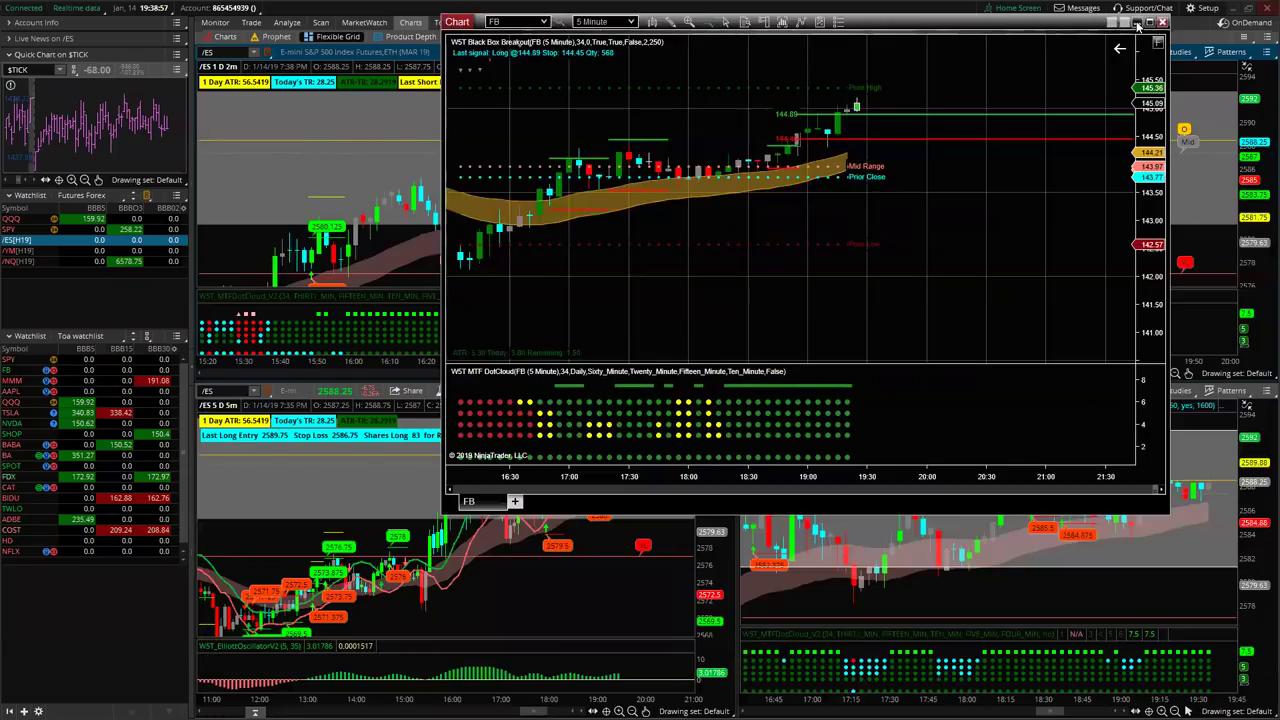
pyautogui.click(1128, 22)
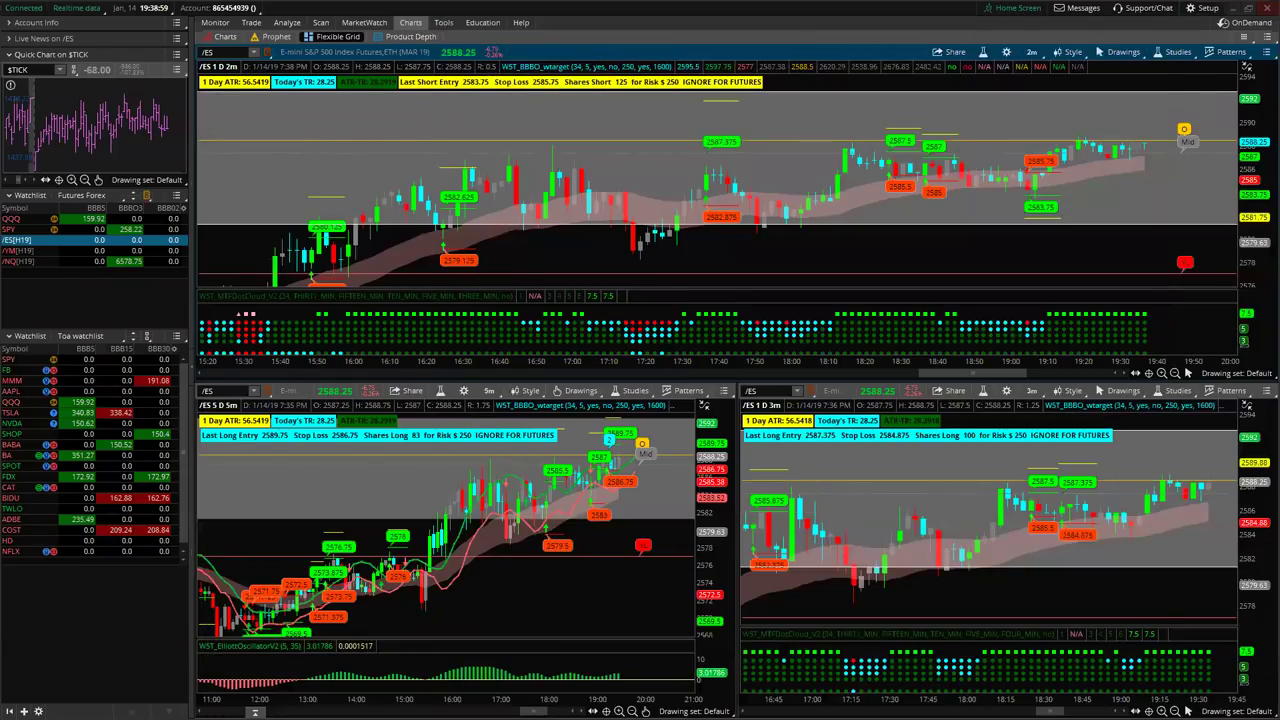
# Switch from the futures workspace to the detached Flexible Grid window of BA charts and maximize it
pyautogui.scroll(-1, 1100, 268)
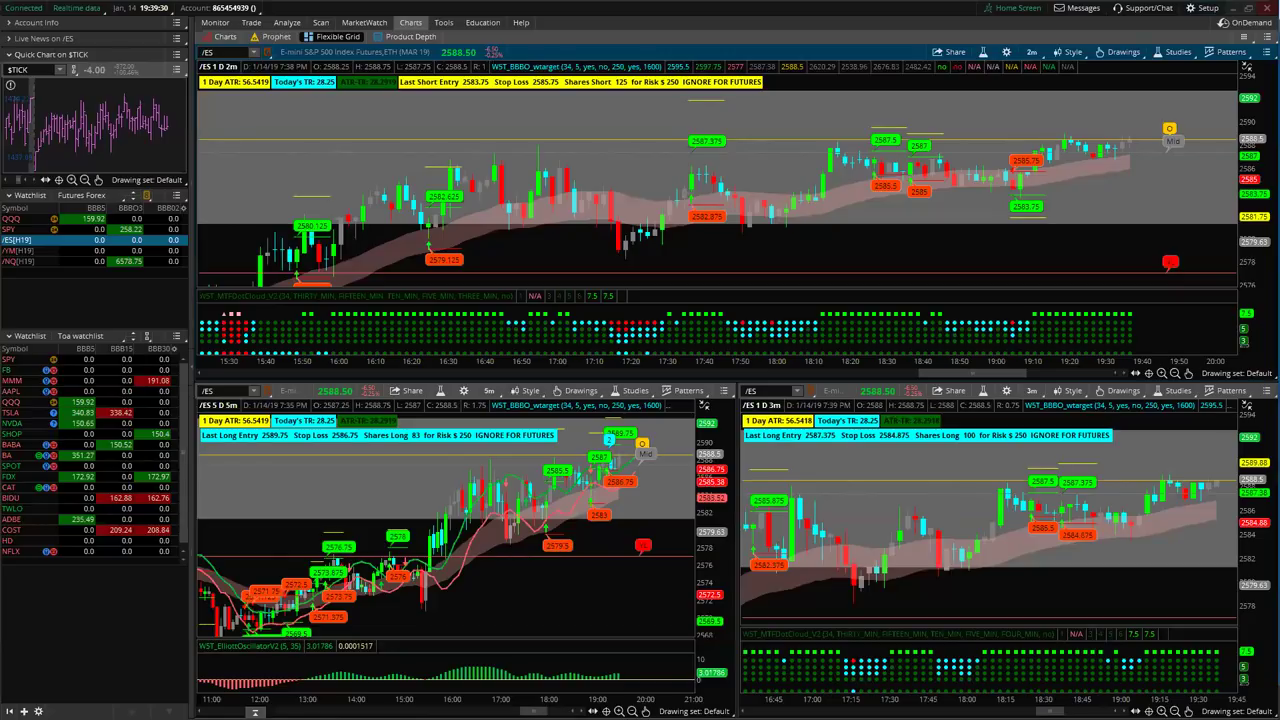
pyautogui.hotkey('alt', 'Tab')
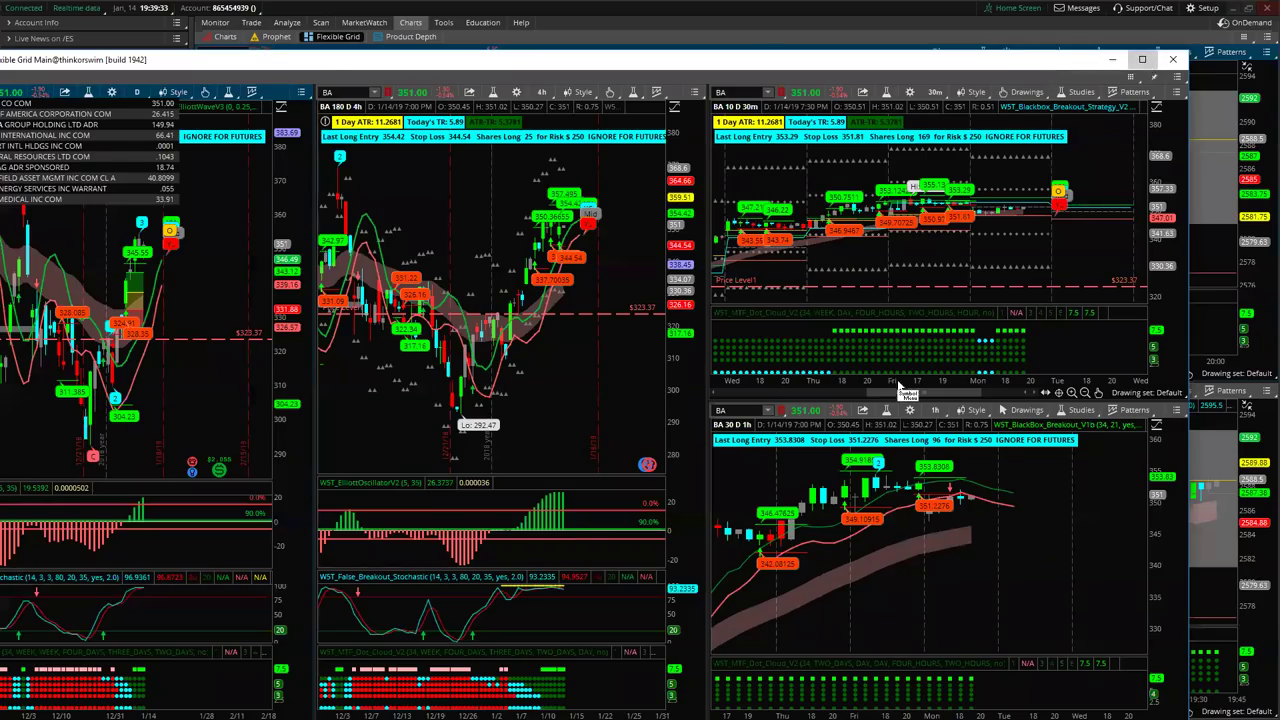
pyautogui.press('super+Up')
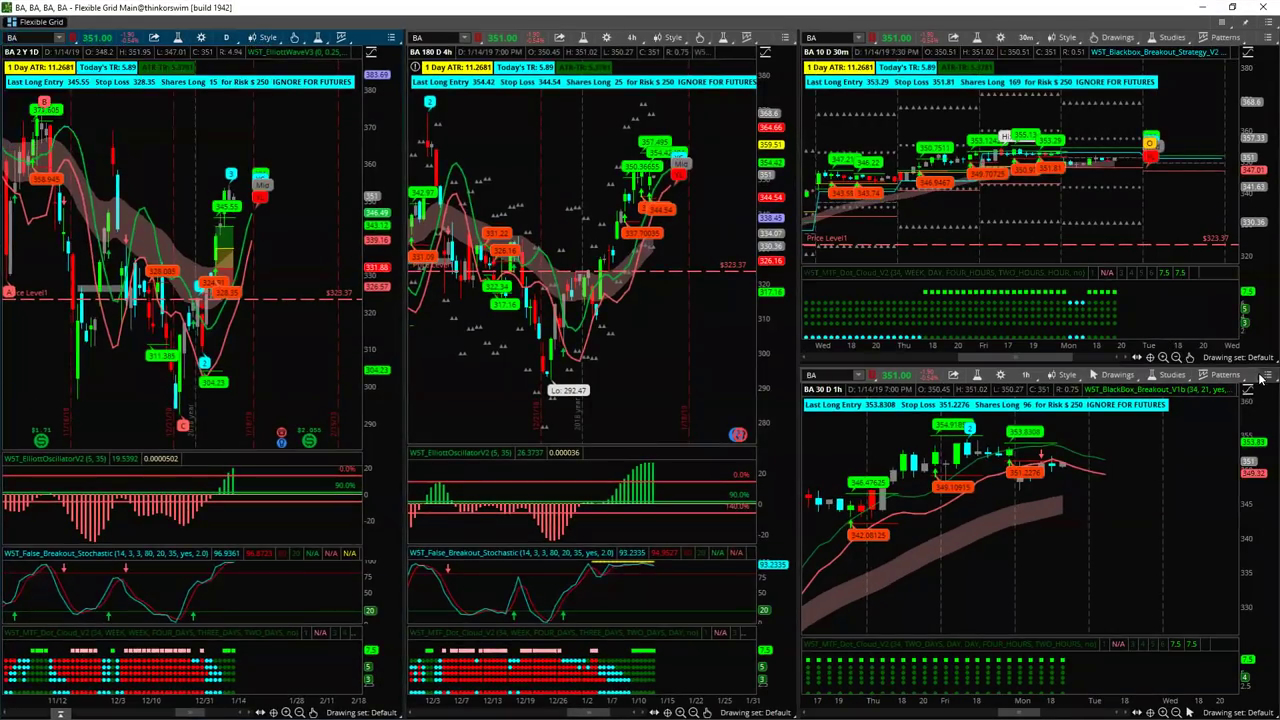
# Expand the 1-hour BA chart cell to fill the grid, widen its visible date range, and restore the four-chart layout
pyautogui.click(1264, 376)
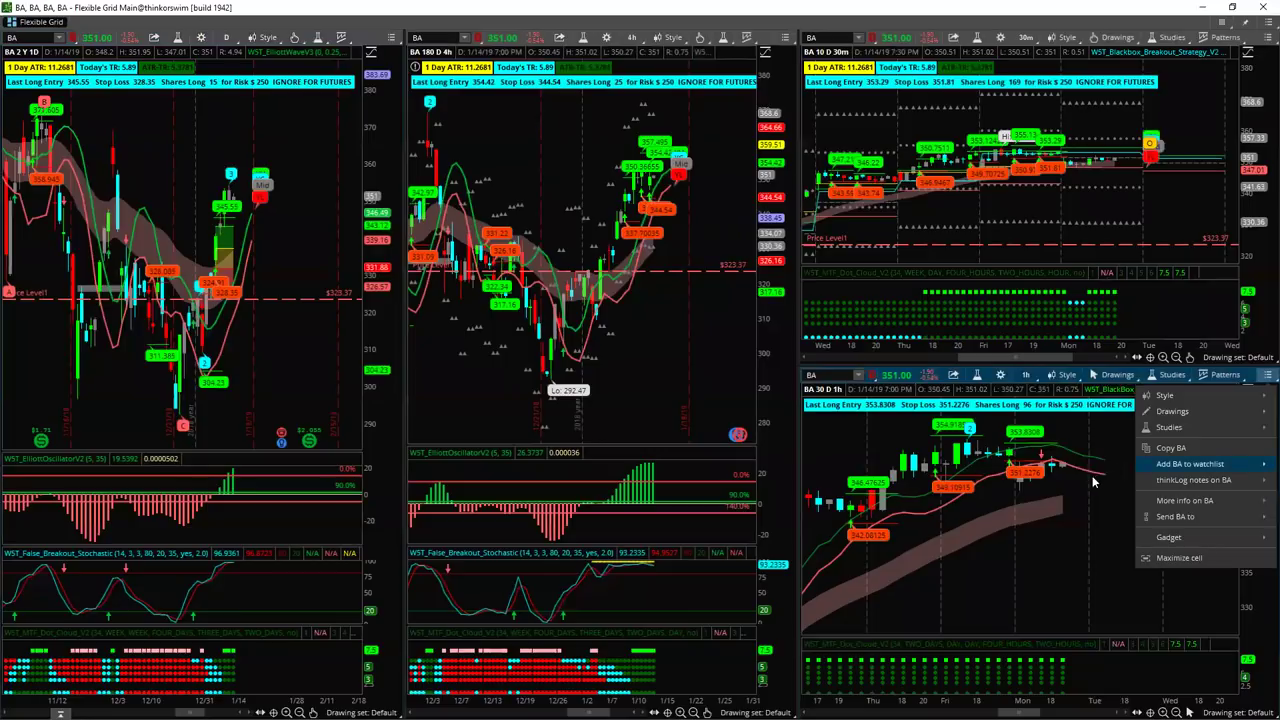
pyautogui.click(1169, 558)
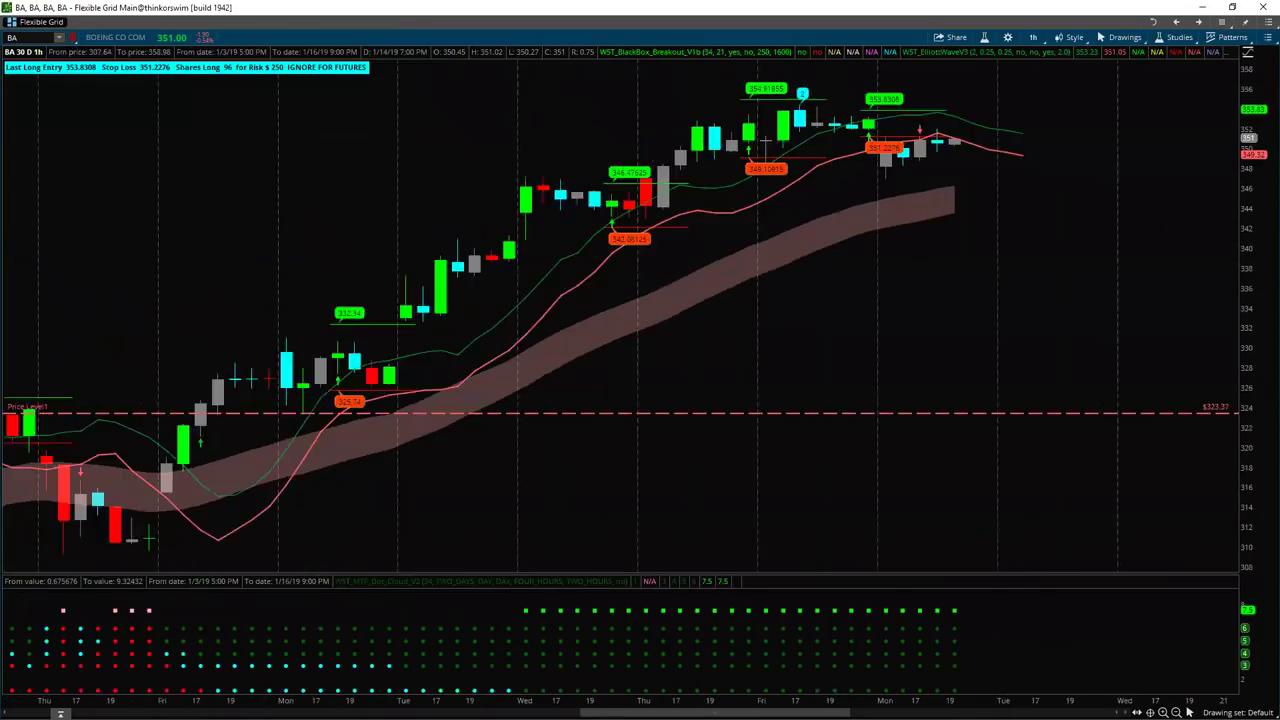
pyautogui.click(1178, 711)
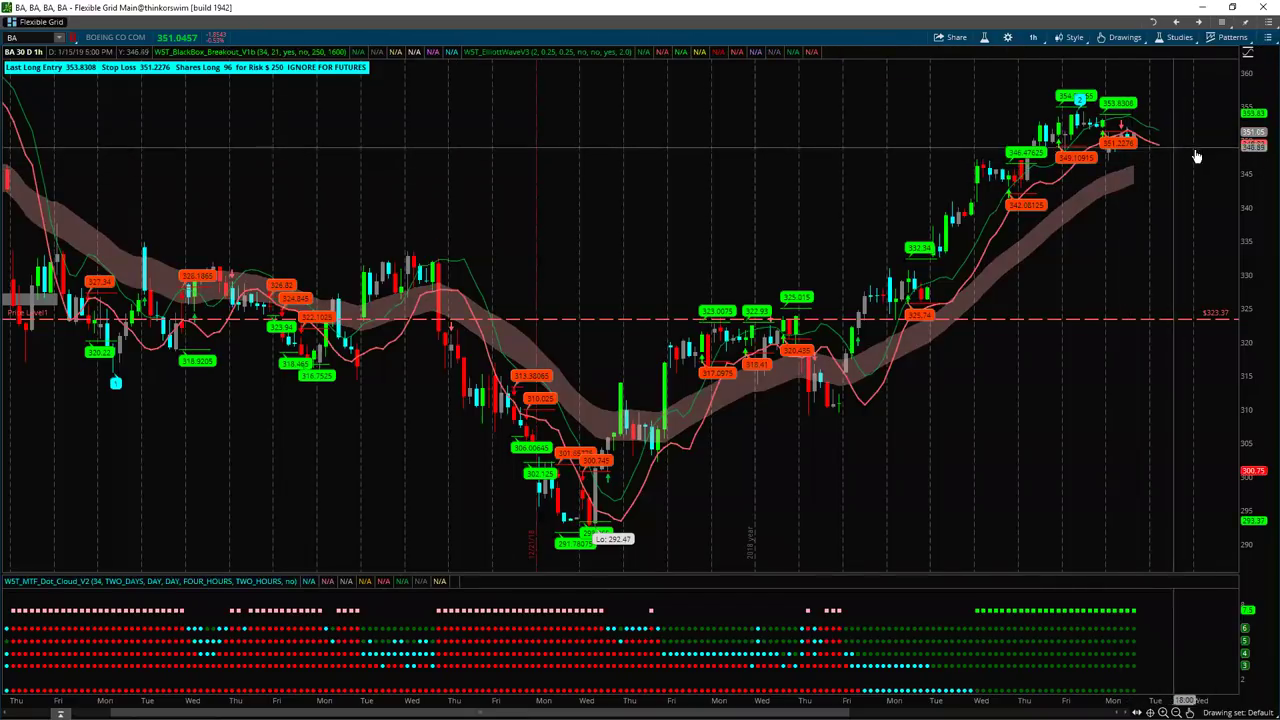
pyautogui.click(1267, 37)
pyautogui.click(1177, 220)
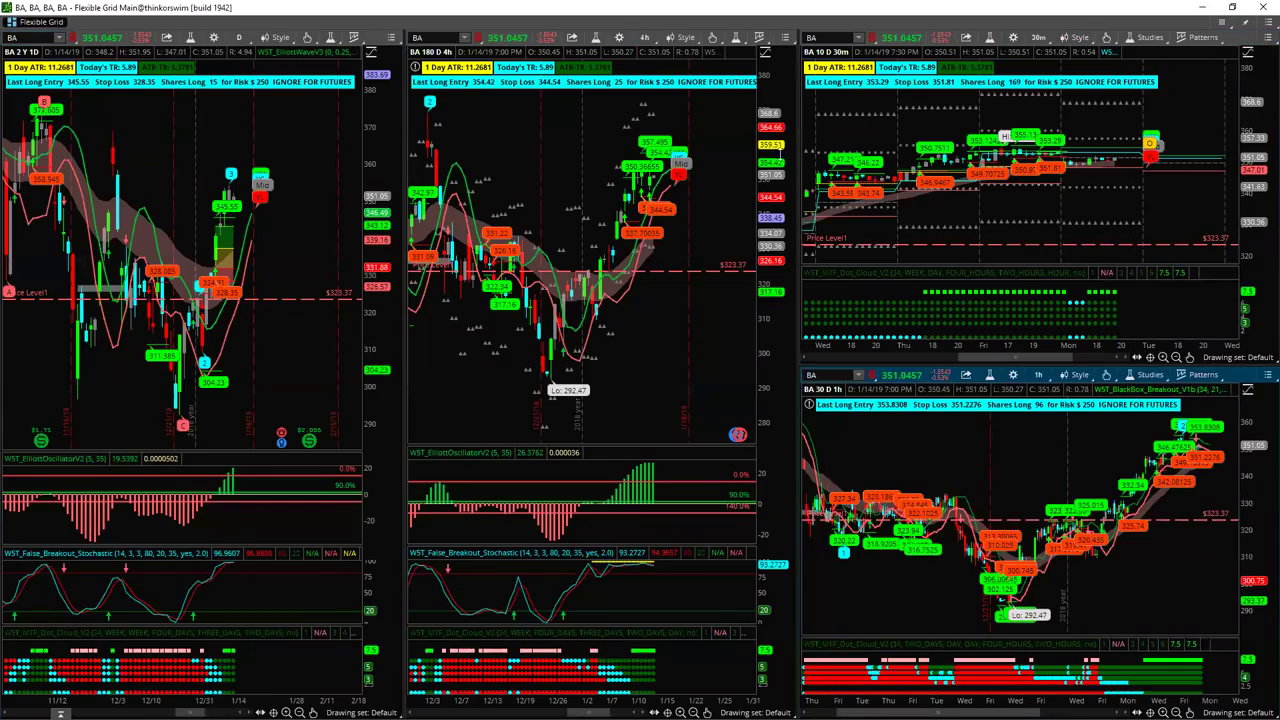
# Expand the 4-hour BA chart cell to fill the grid and examine its price history and recent breakout signals
pyautogui.click(786, 38)
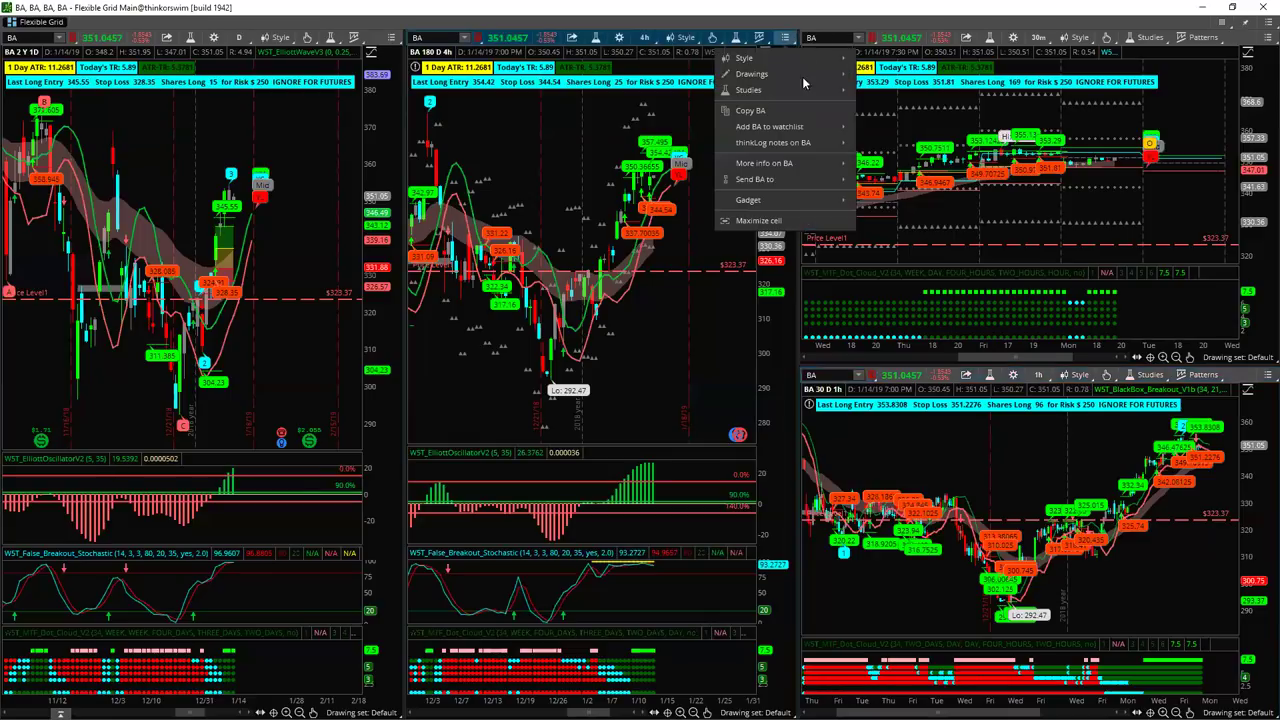
pyautogui.click(752, 221)
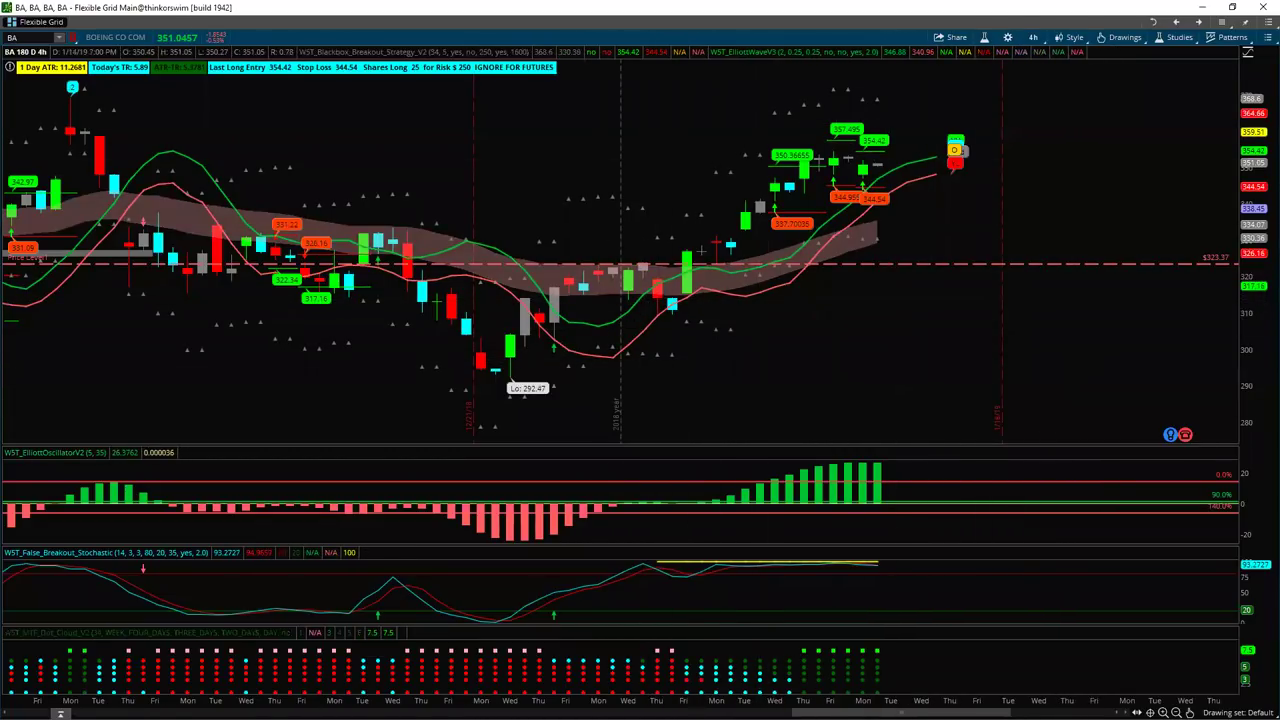
pyautogui.scroll(-5, 620, 260)
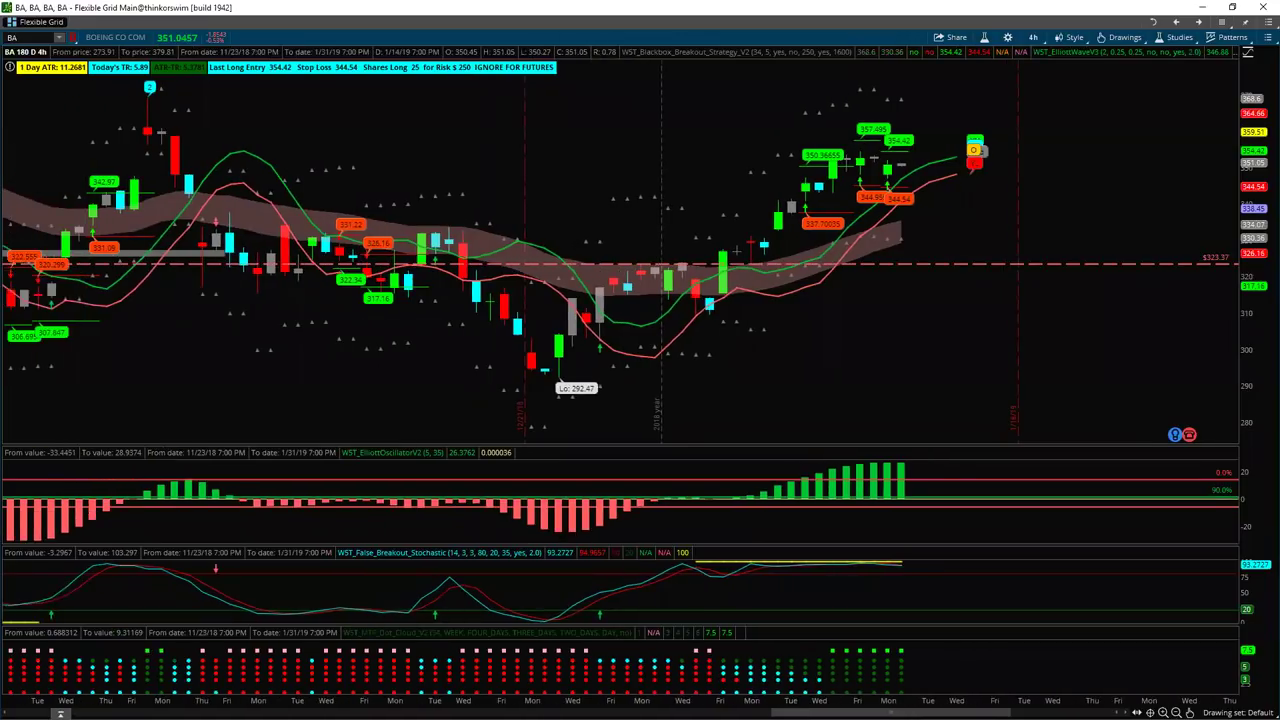
pyautogui.scroll(-3, 980, 569)
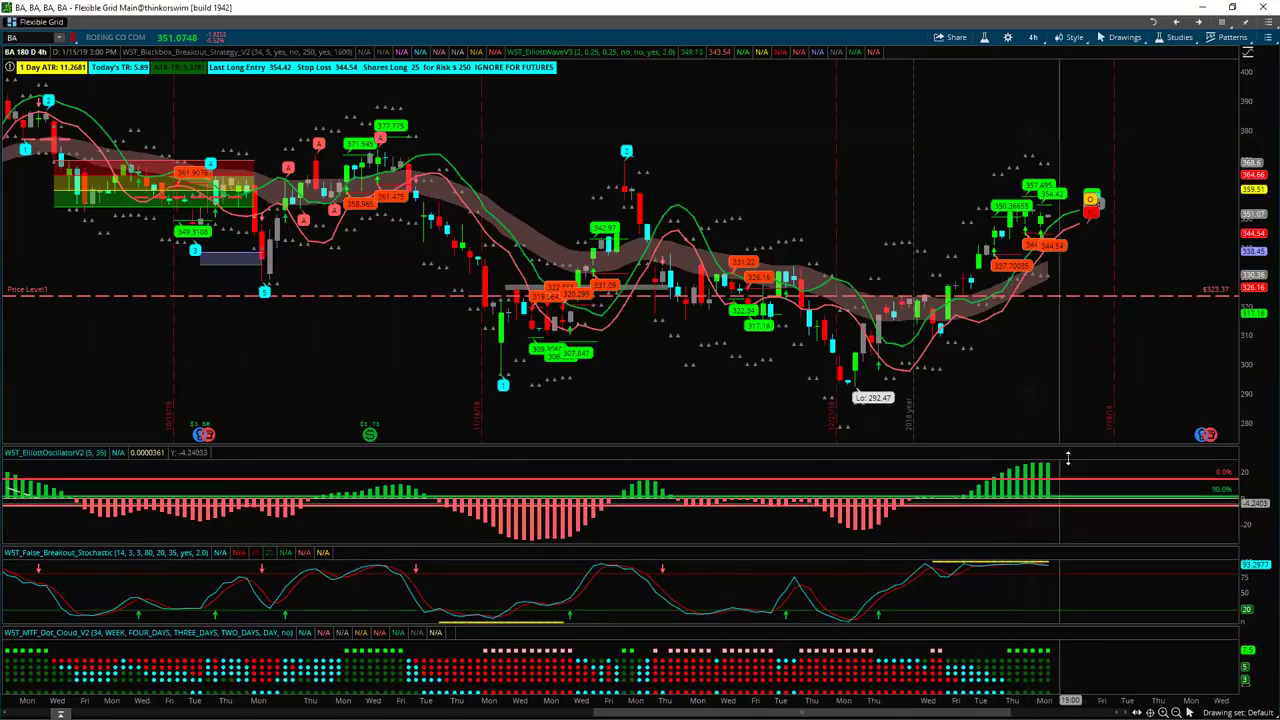
pyautogui.scroll(-1, 640, 250)
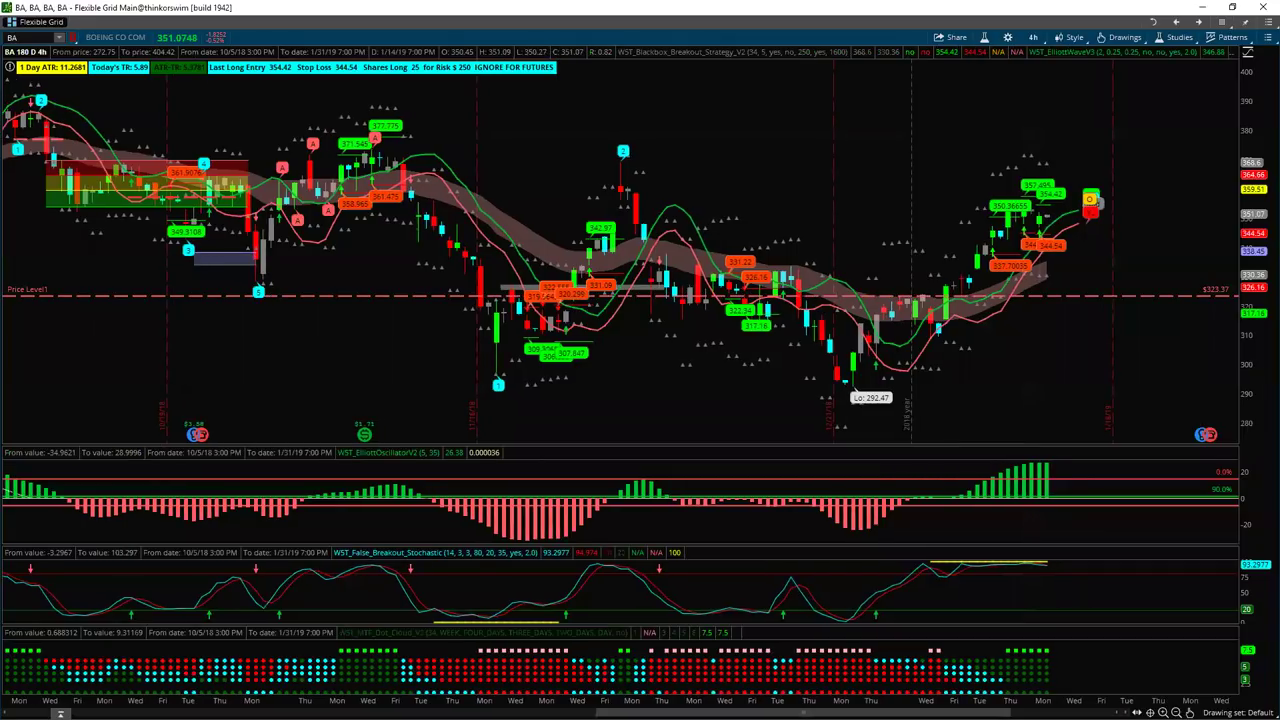
pyautogui.scroll(5, 943, 688)
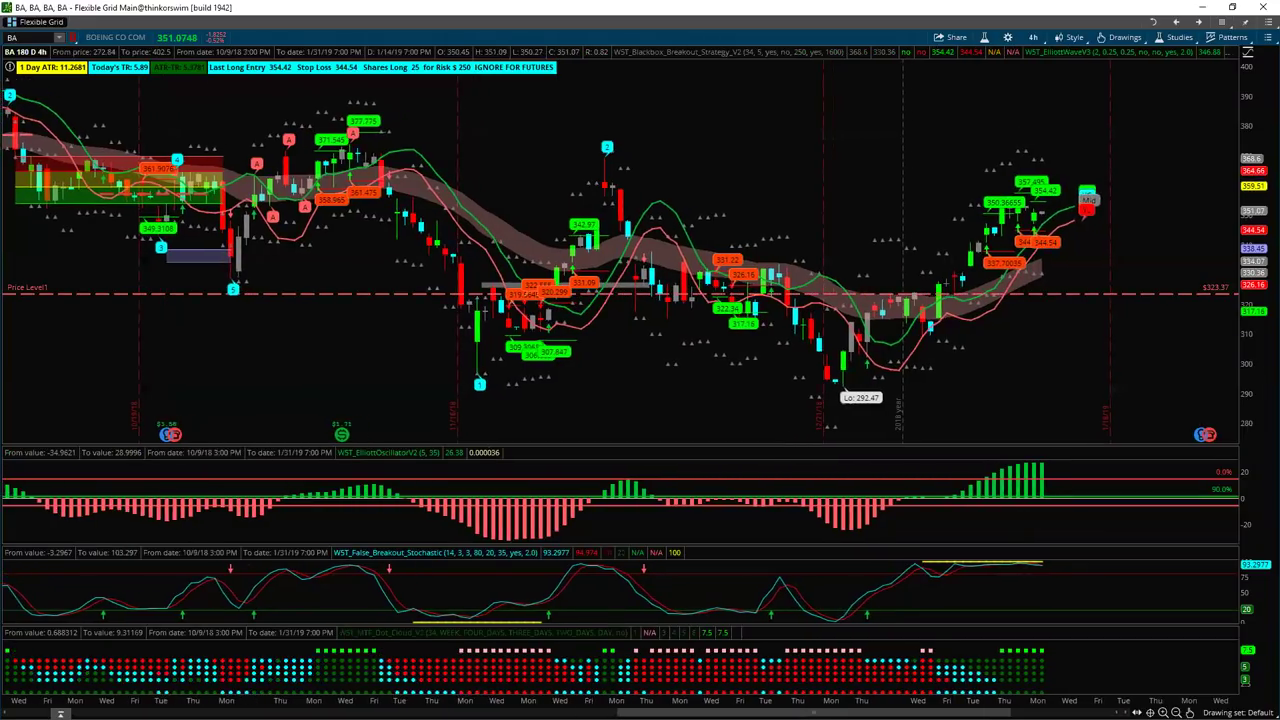
pyautogui.scroll(4, 943, 688)
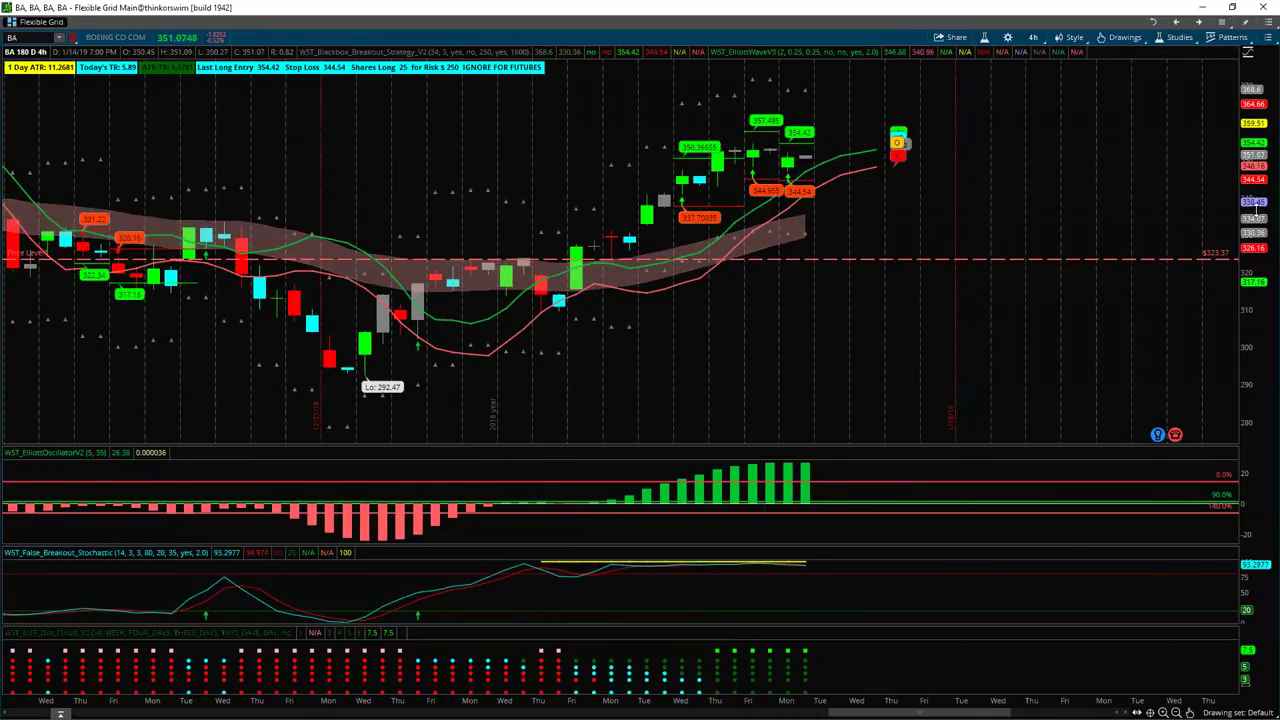
# Draw a thin horizontal rectangle near 369 across the 4-hour BA chart, extending past the latest candles
pyautogui.scroll(-5, 1031, 160)
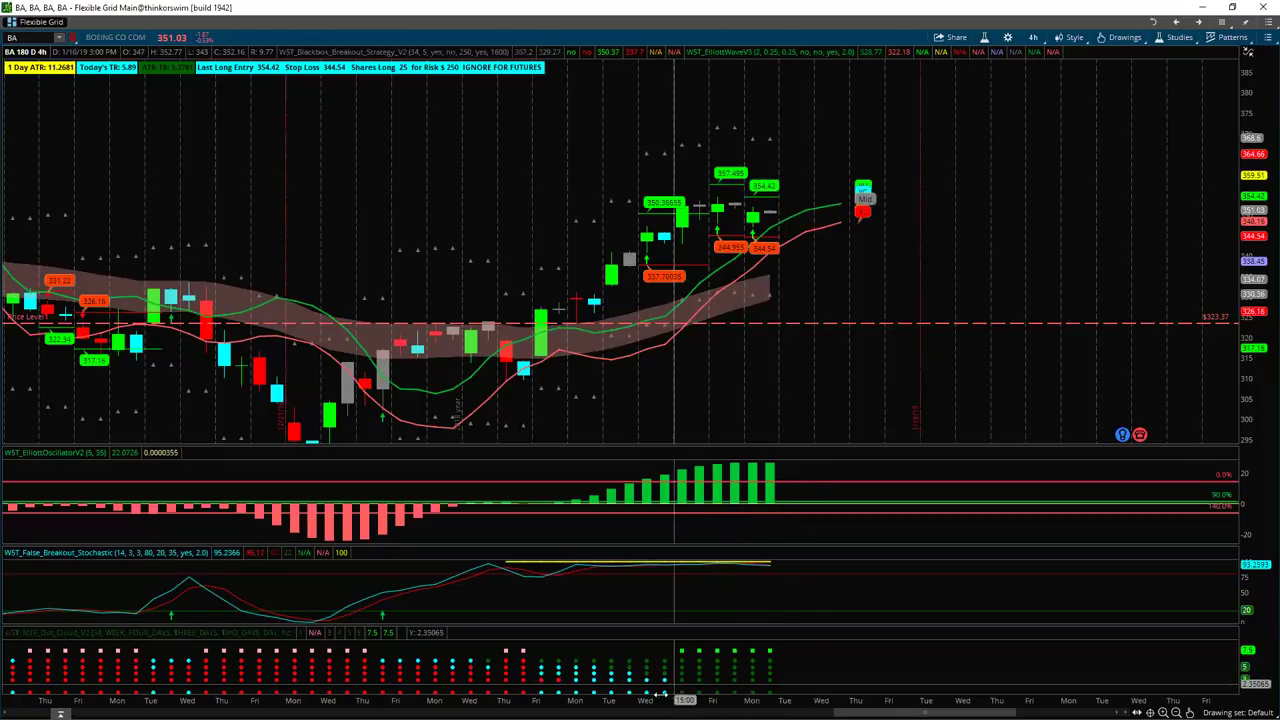
pyautogui.scroll(-1, 700, 699)
pyautogui.scroll(-5, 700, 699)
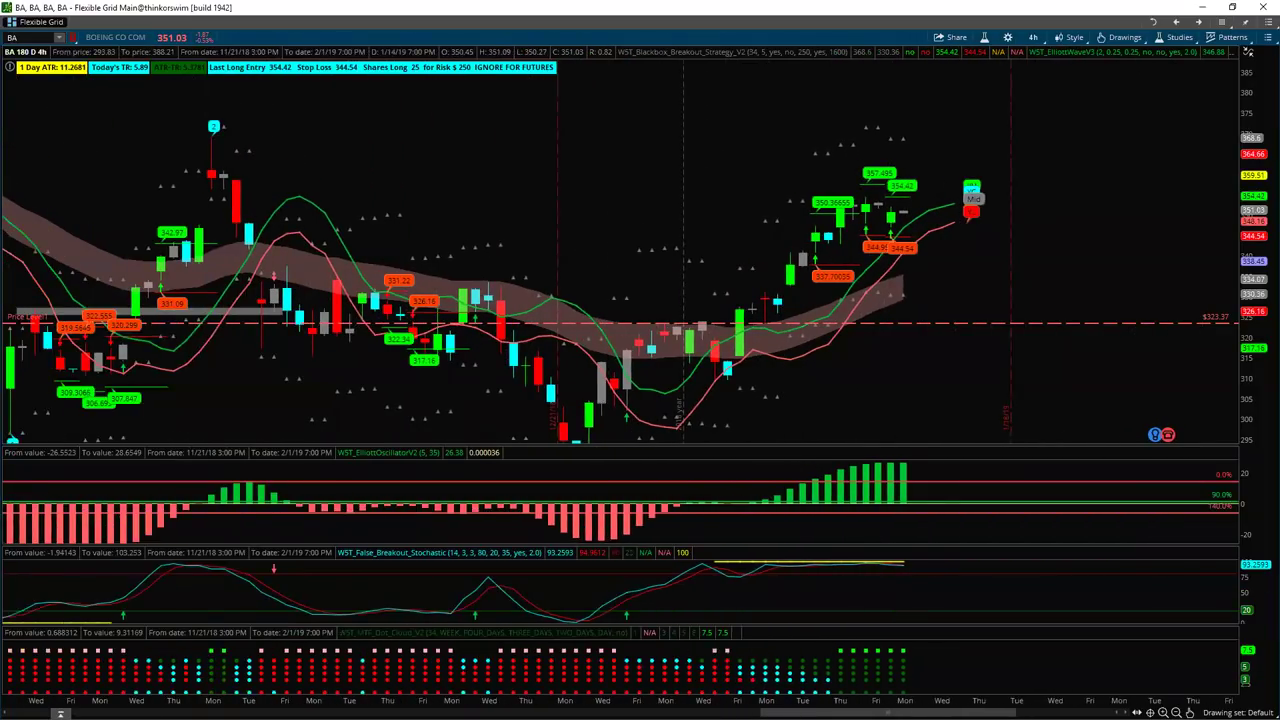
pyautogui.scroll(1, 700, 699)
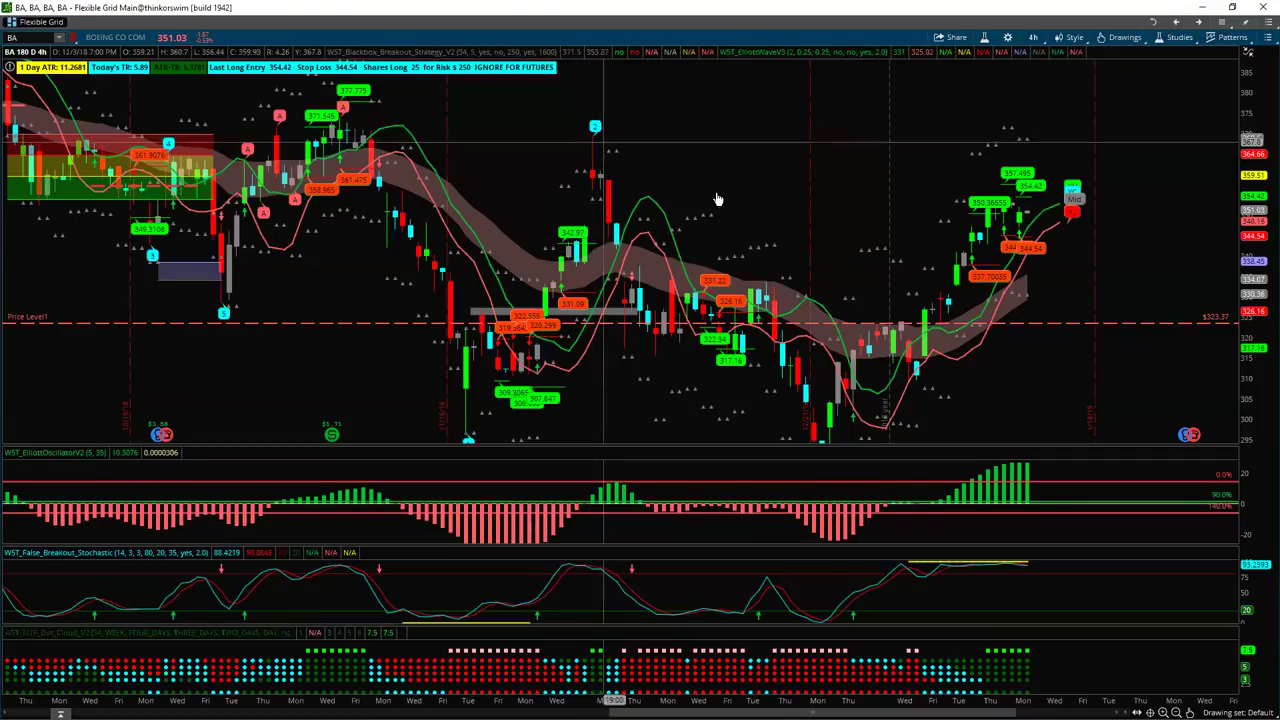
pyautogui.scroll(3, 749, 183)
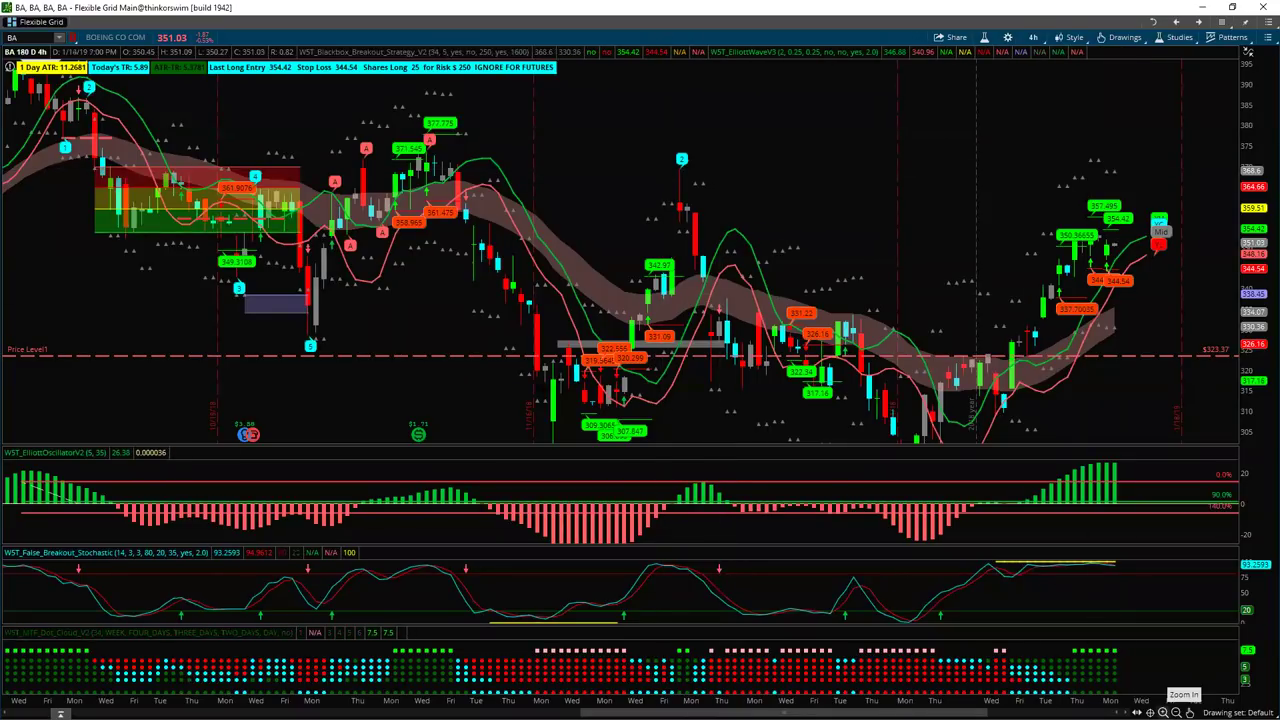
pyautogui.moveTo(1192, 690)
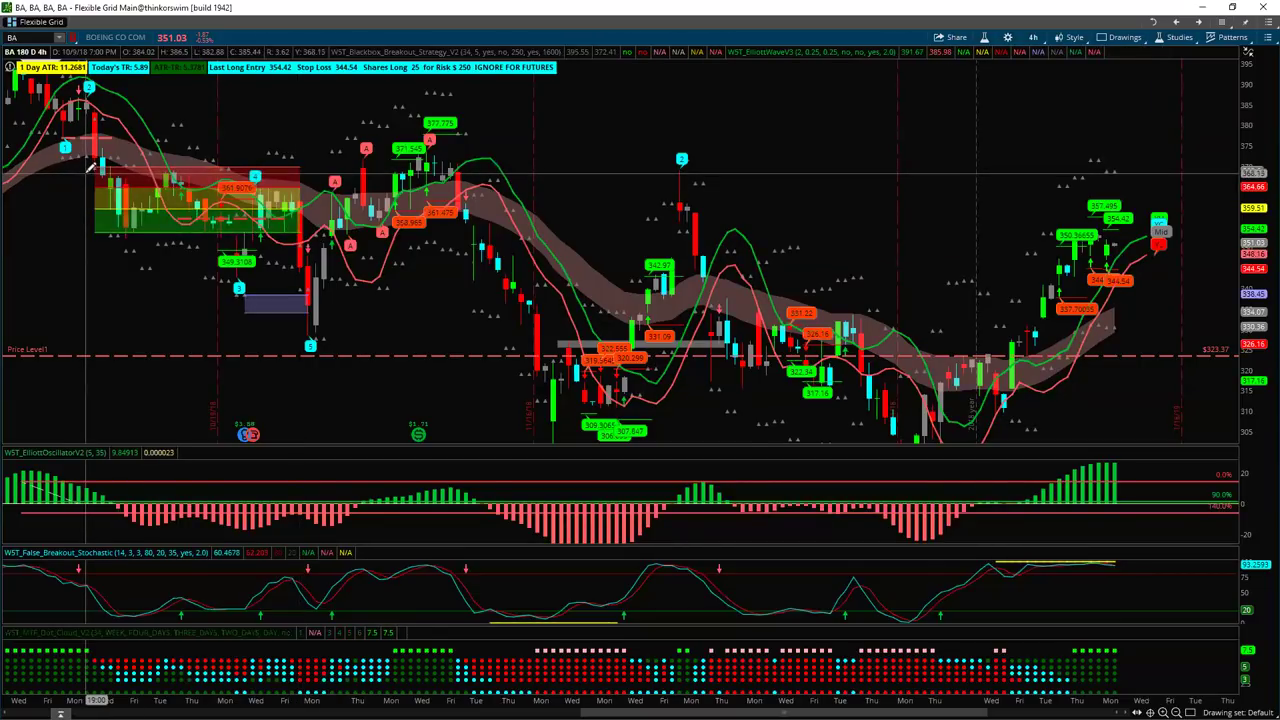
pyautogui.moveTo(118, 150)
pyautogui.mouseDown()
pyautogui.moveTo(1034, 177)
pyautogui.moveTo(1229, 143)
pyautogui.moveTo(1220, 165)
pyautogui.mouseUp()
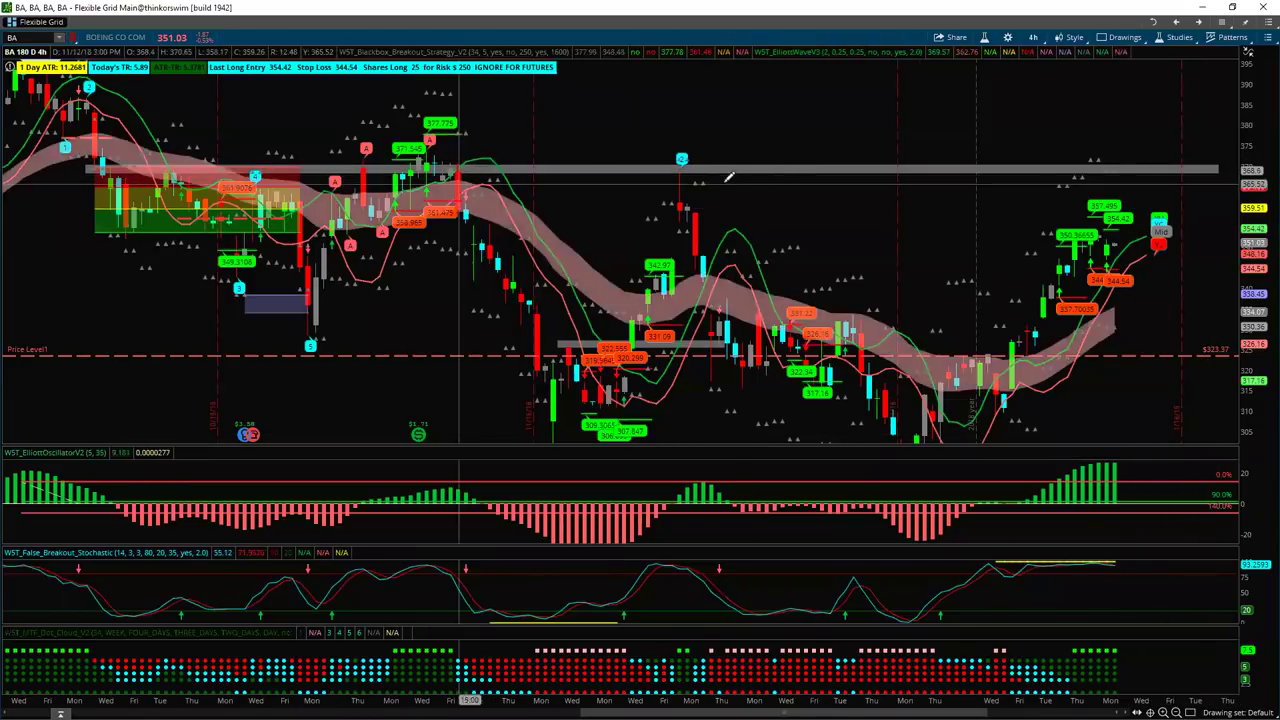
# Restore the four-chart layout and adjust the 1-hour BA chart's price scale and date range to show the 369 zone and recent candles
pyautogui.click(1266, 37)
pyautogui.click(1165, 220)
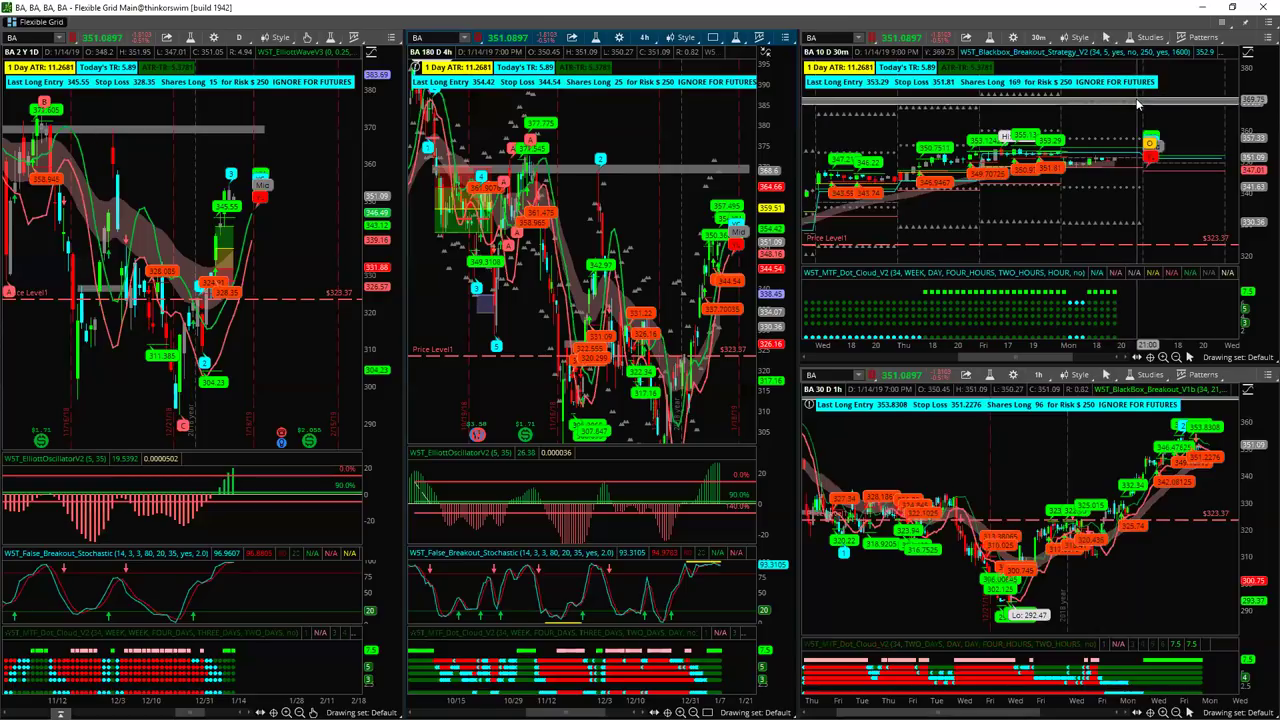
pyautogui.moveTo(1248, 443); pyautogui.dragTo(1250, 453)
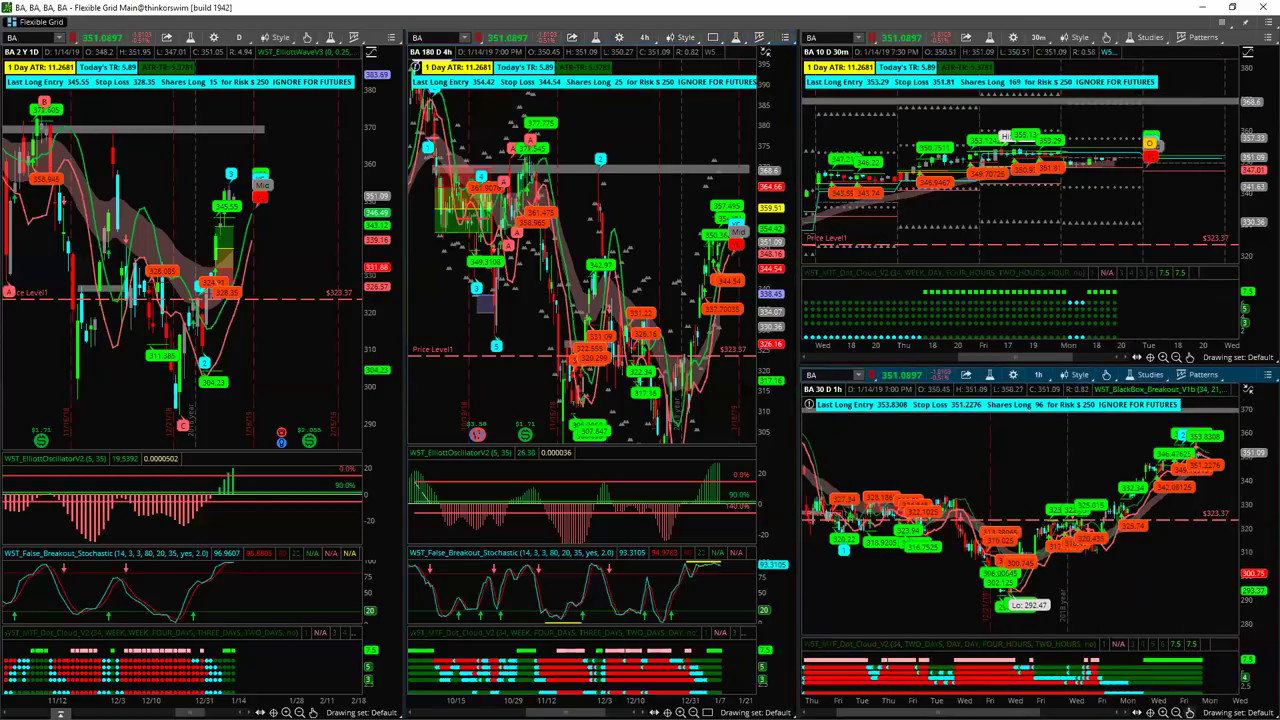
pyautogui.moveTo(1201, 510)
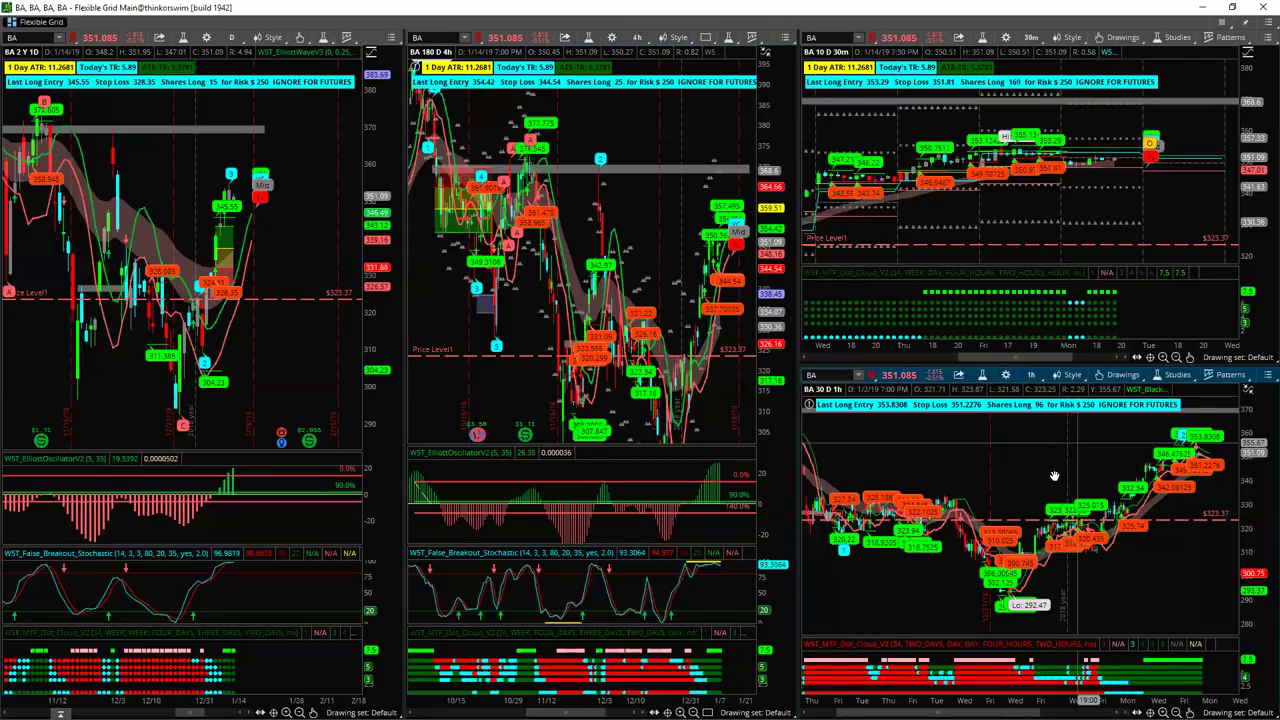
pyautogui.moveTo(1077, 449); pyautogui.dragTo(1035, 474)
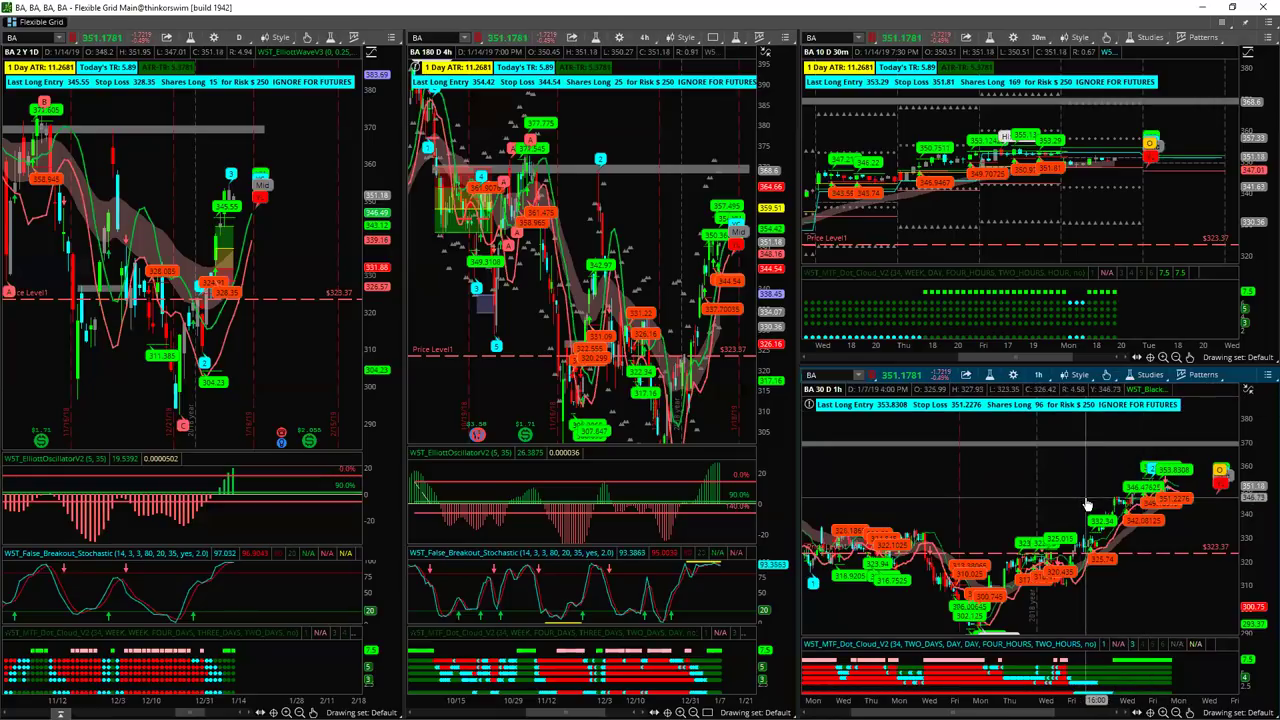
pyautogui.scroll(-3, 1075, 500)
pyautogui.scroll(-1, 1070, 500)
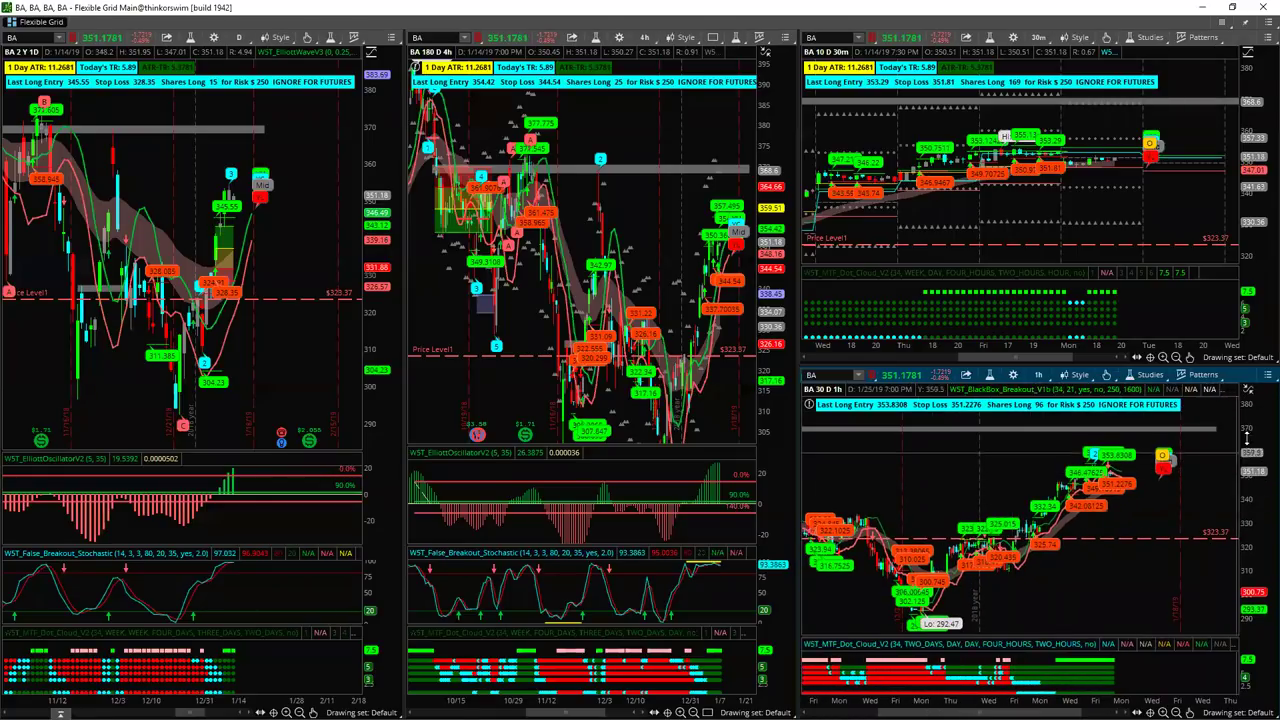
# Expand the 1-hour BA chart cell to fill the grid and stretch its price scale
pyautogui.click(1264, 377)
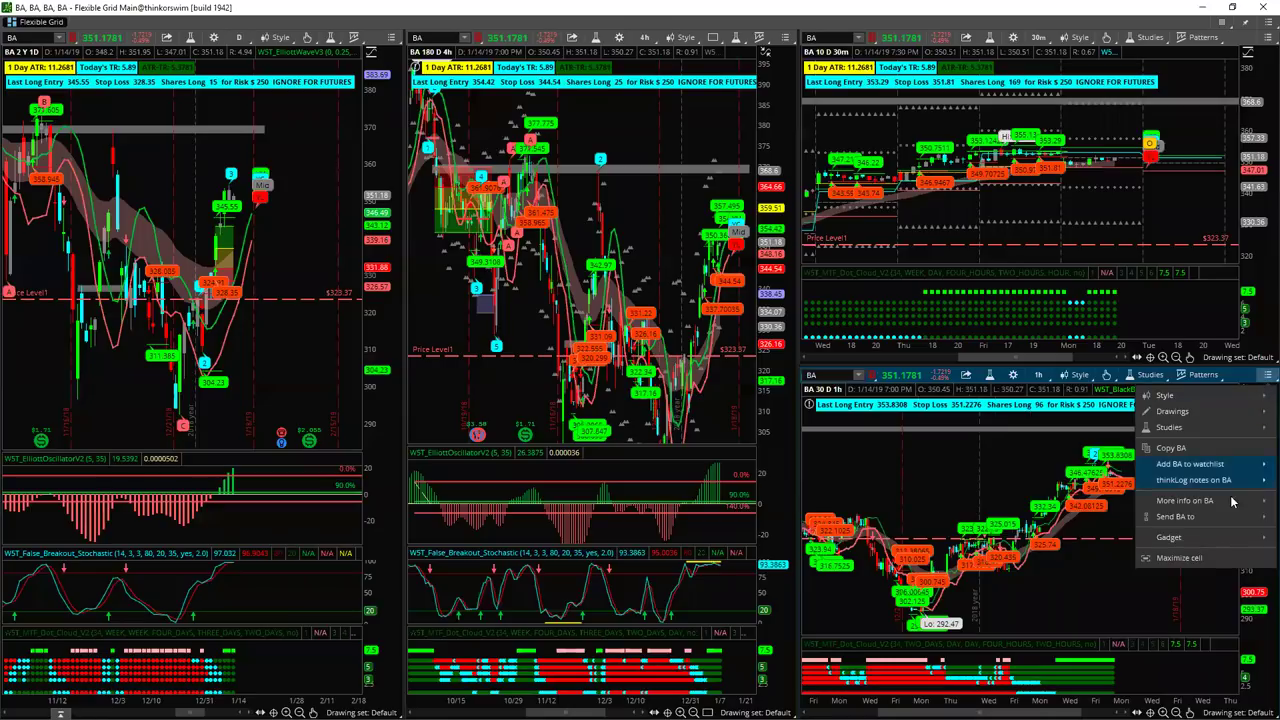
pyautogui.click(1179, 558)
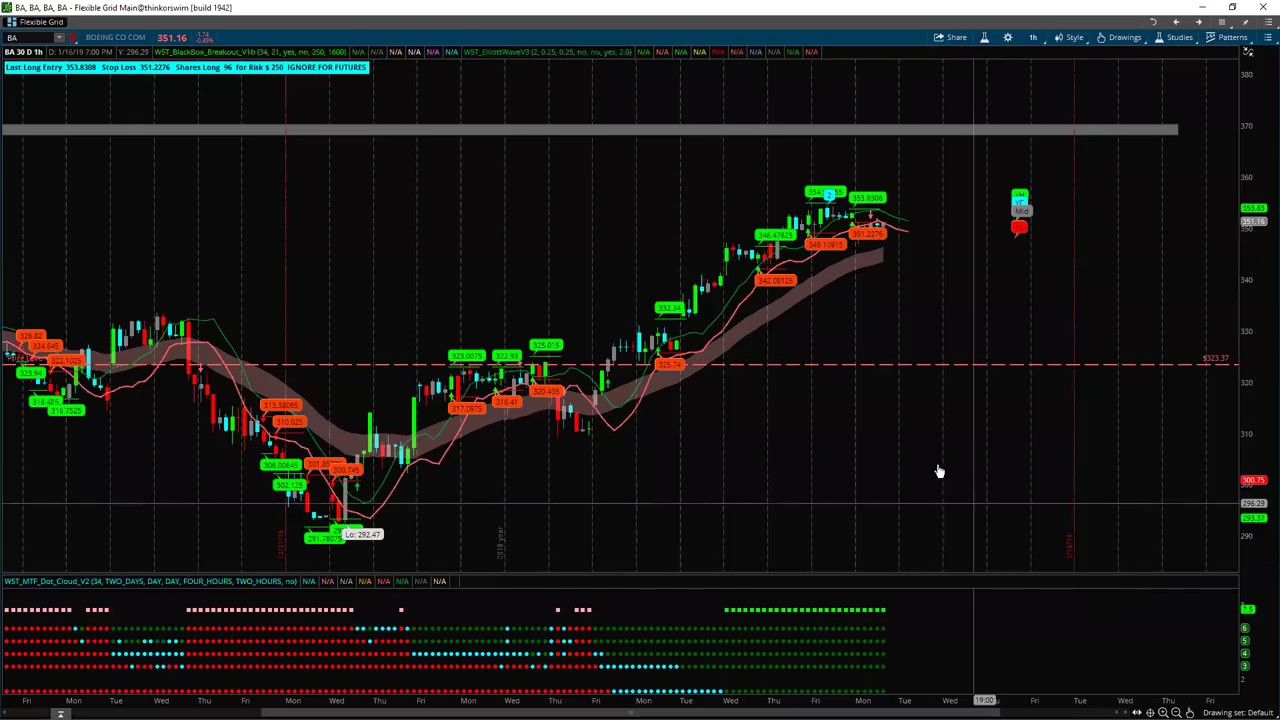
pyautogui.moveTo(1250, 358); pyautogui.dragTo(1262, 332)
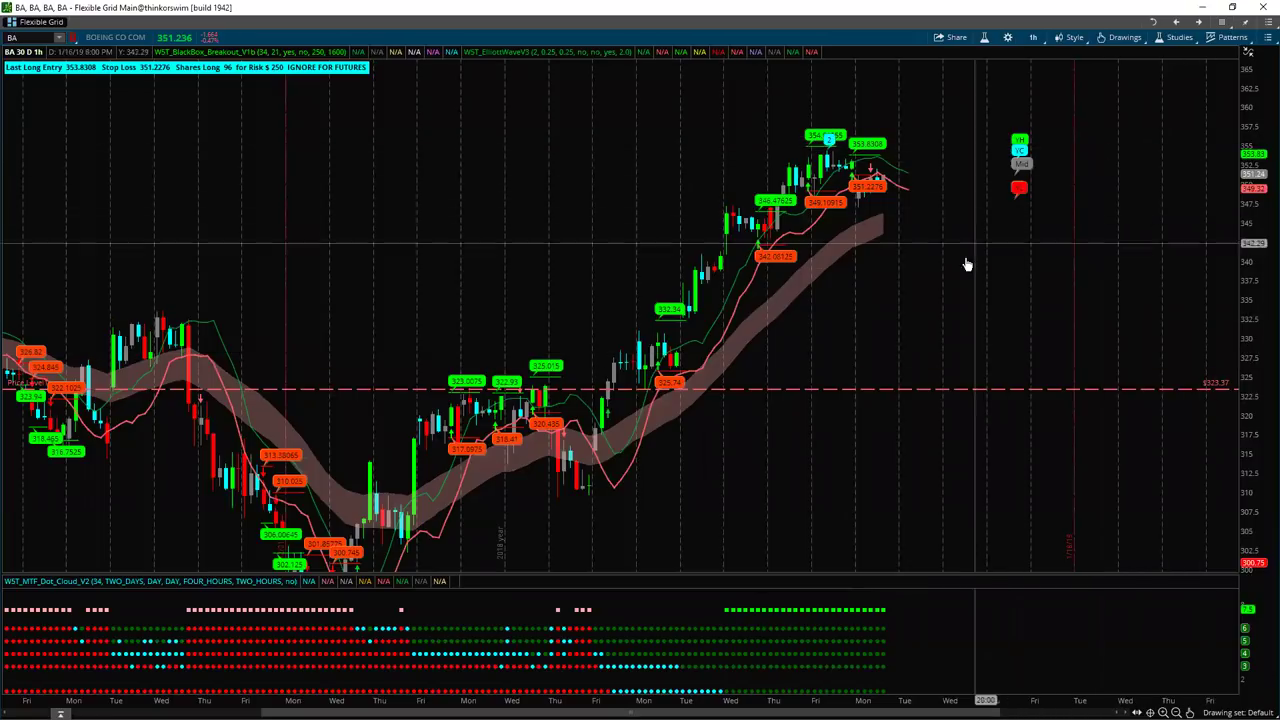
# Restore the four-chart layout, stretch the 30-minute BA chart's price scale, and shift its candles to leave more space after them
pyautogui.click(1266, 38)
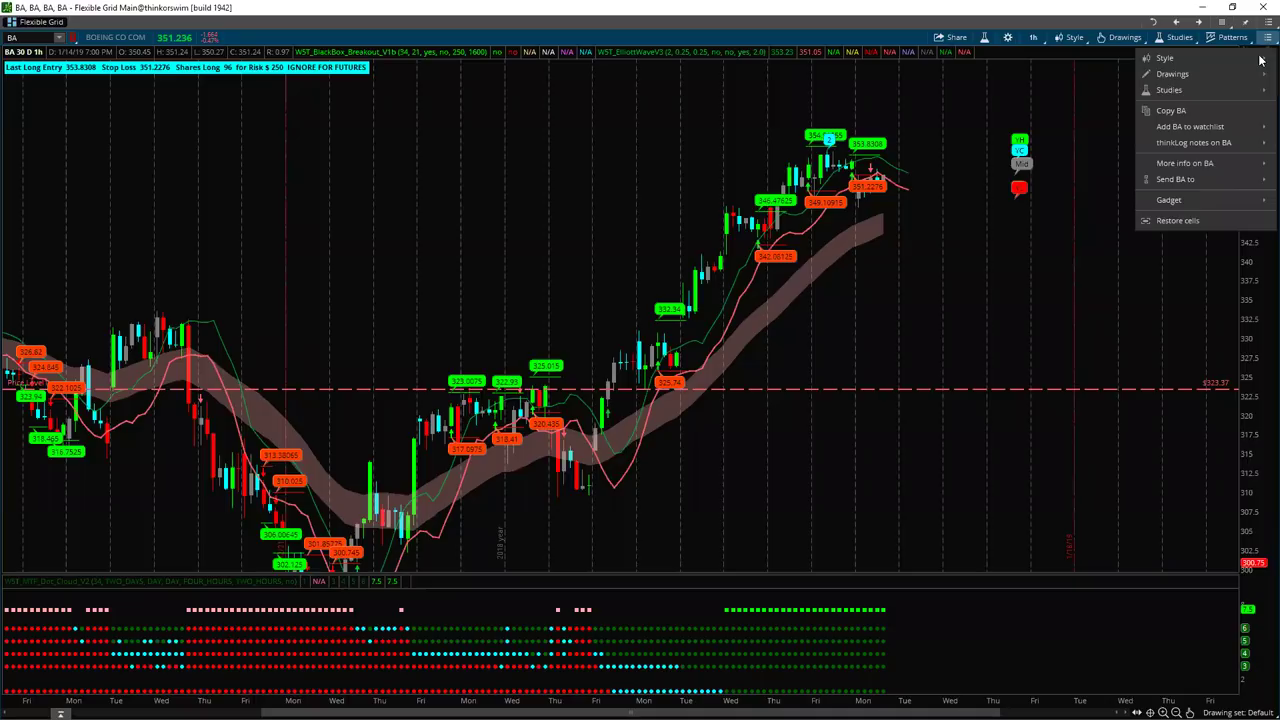
pyautogui.click(1189, 222)
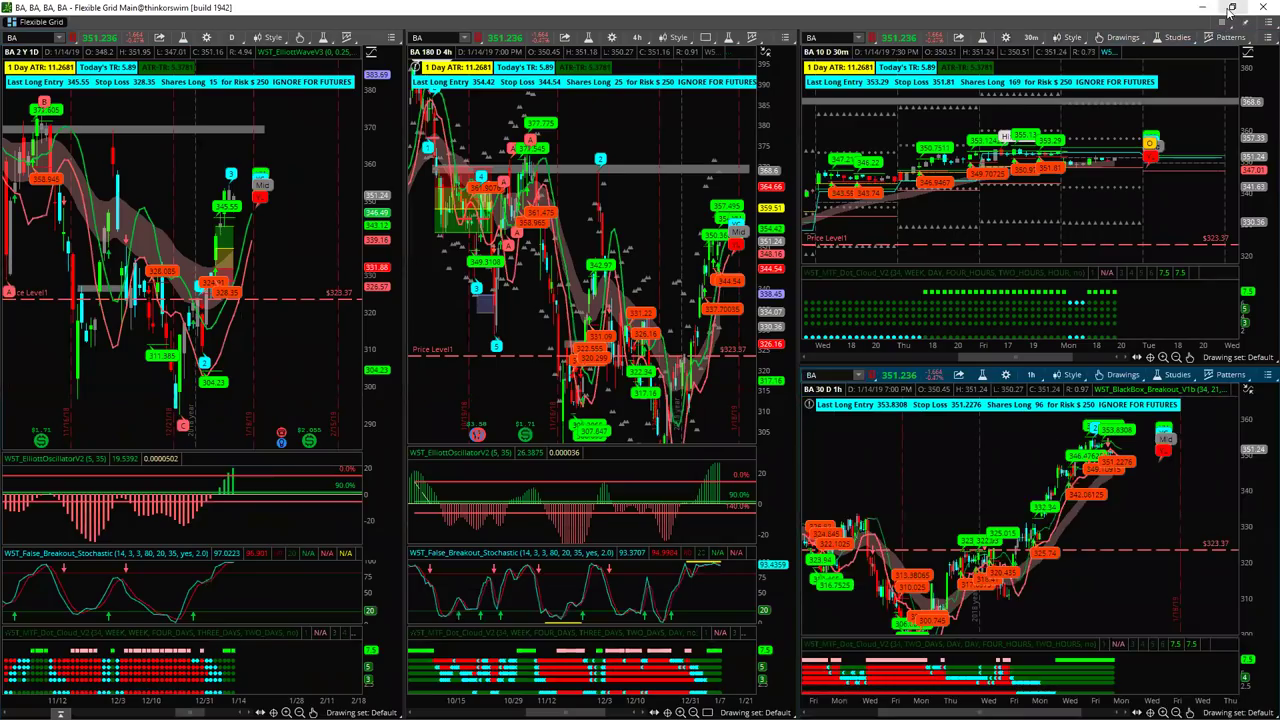
pyautogui.moveTo(1240, 225); pyautogui.dragTo(1242, 162)
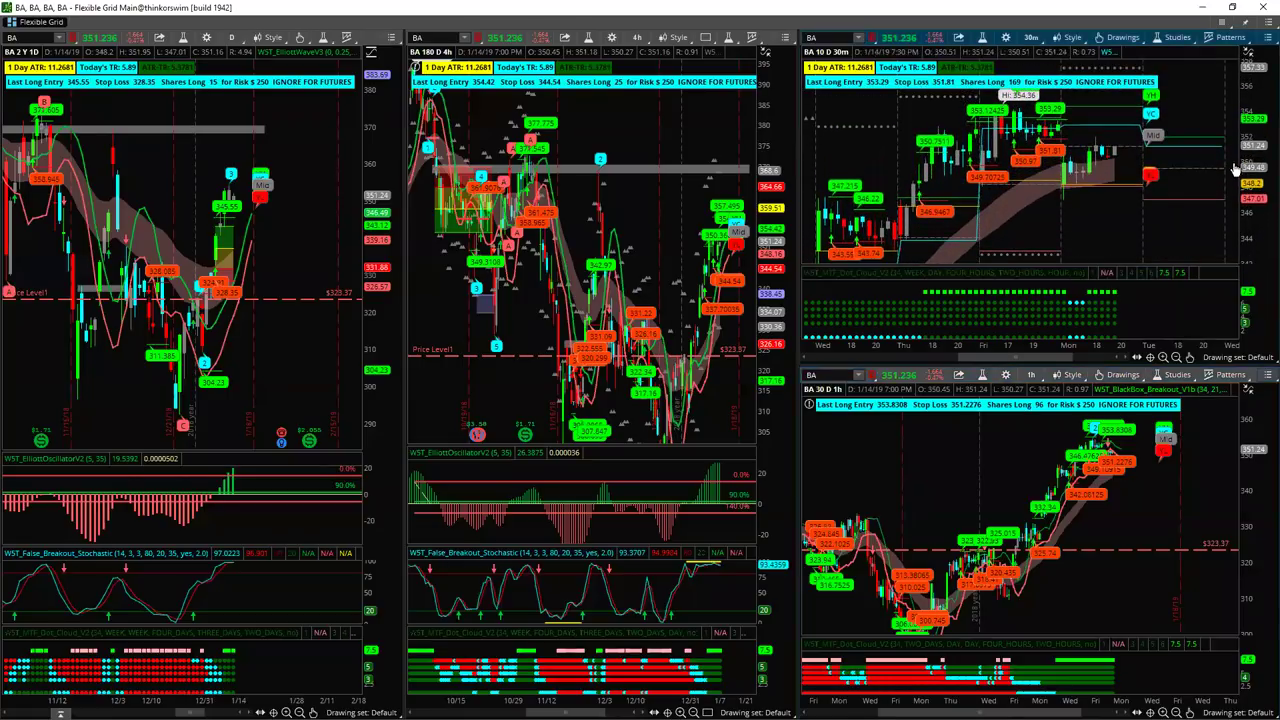
pyautogui.moveTo(1012, 104); pyautogui.dragTo(996, 130)
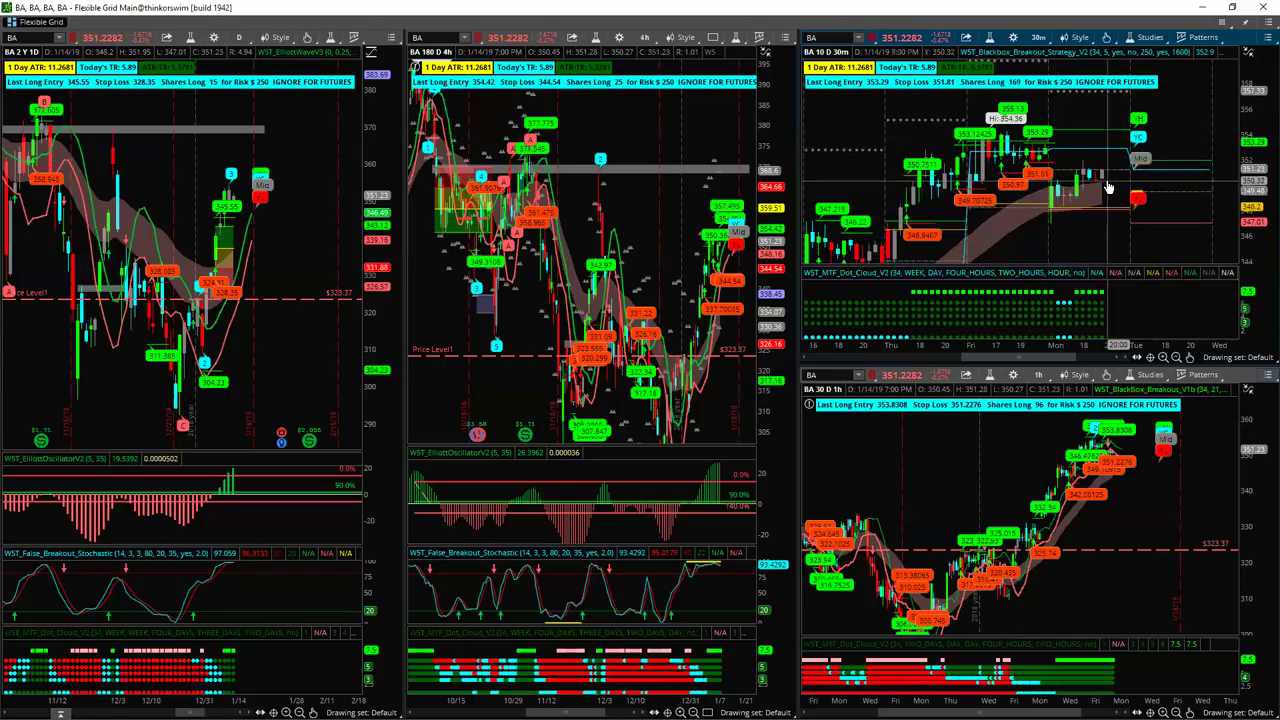
# Move the Flexible Grid window aside, switch to the watchlist window with the 5- and 15-minute BA charts, and adjust the 15-minute price scale
pyautogui.moveTo(1040, 8); pyautogui.dragTo(895, 68)
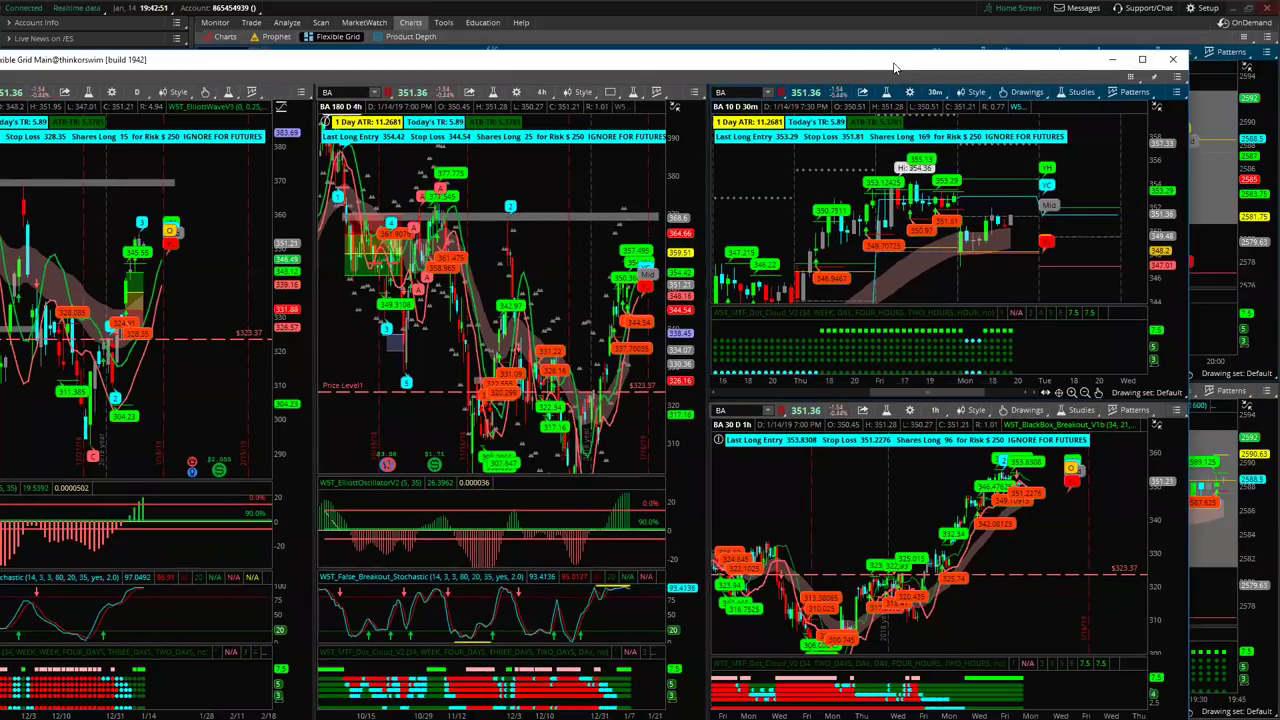
pyautogui.hotkey('alt', 'Tab')
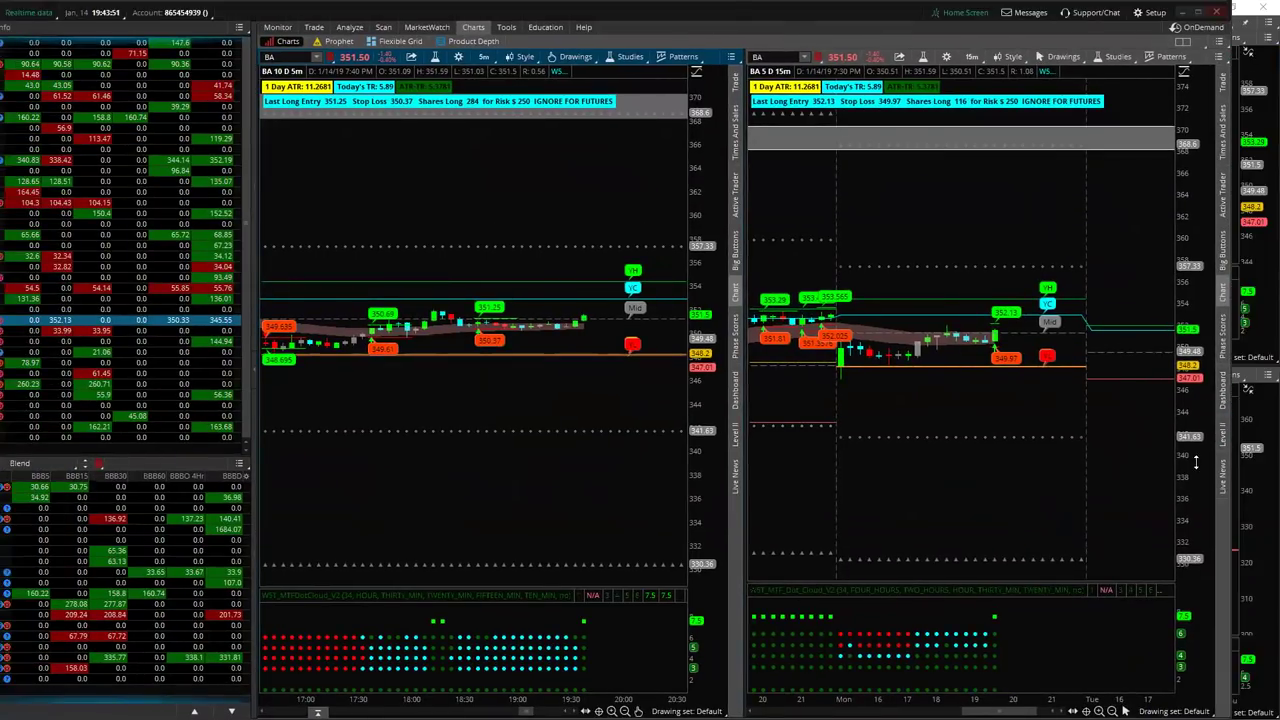
pyautogui.moveTo(1195, 462); pyautogui.dragTo(1212, 334)
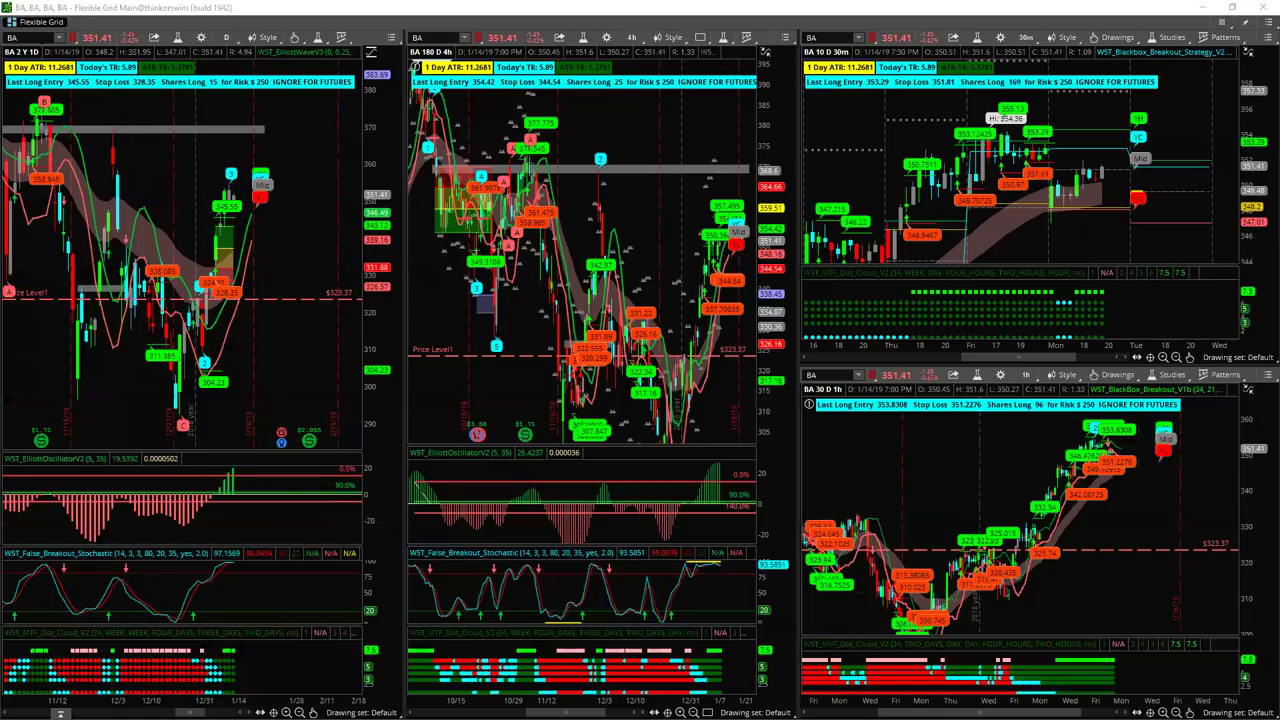
# Load CAT in all four Flexible Grid charts and expand the daily chart cell to fill the grid
pyautogui.write('T')
pyautogui.press('Return')
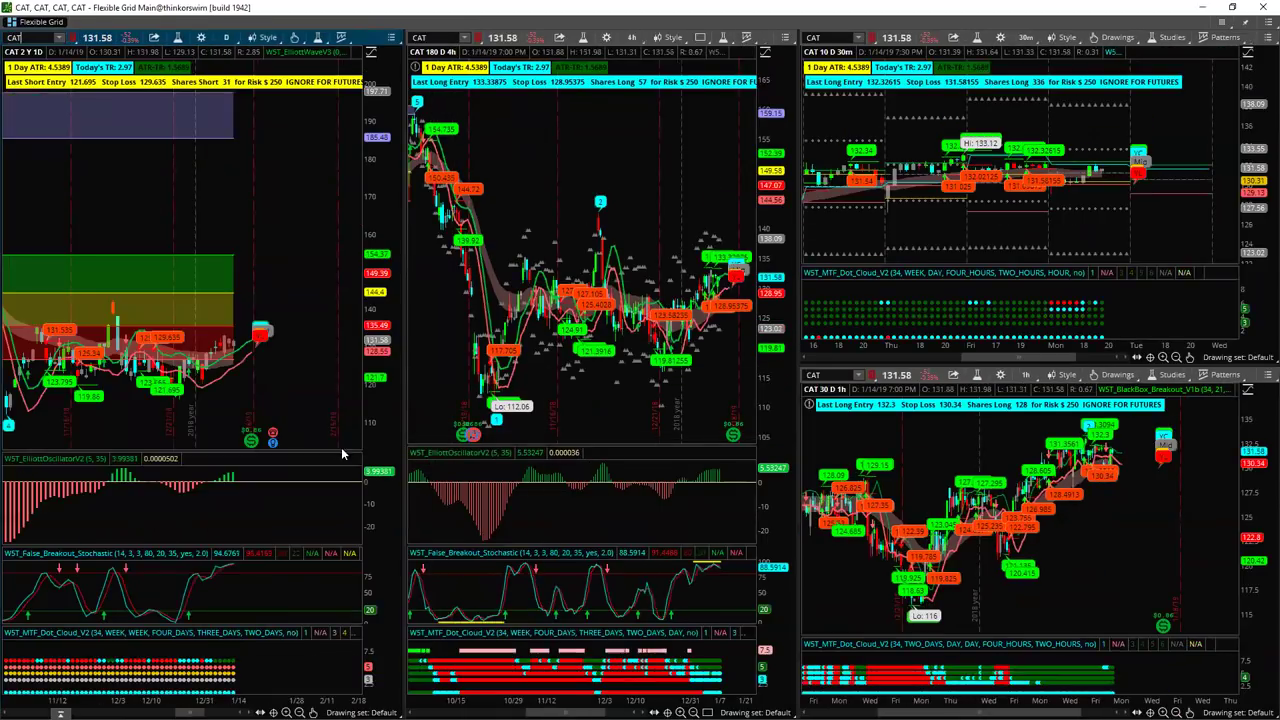
pyautogui.click(392, 40)
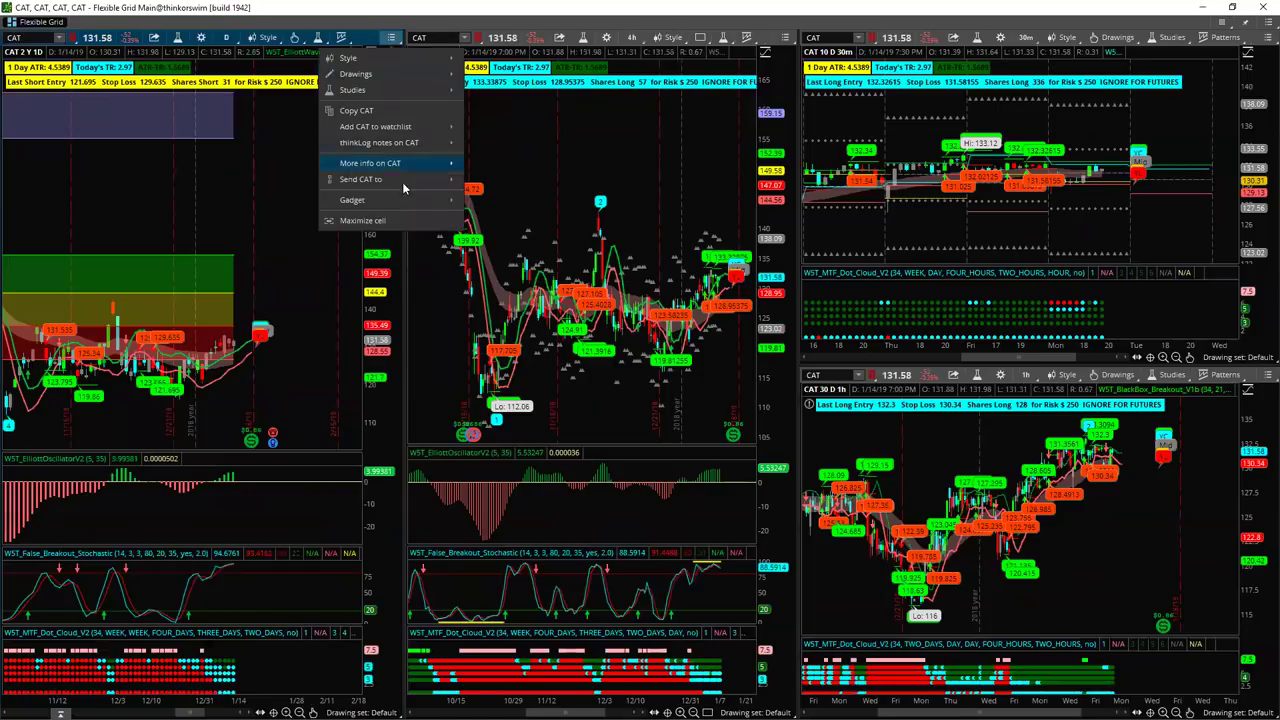
pyautogui.click(362, 221)
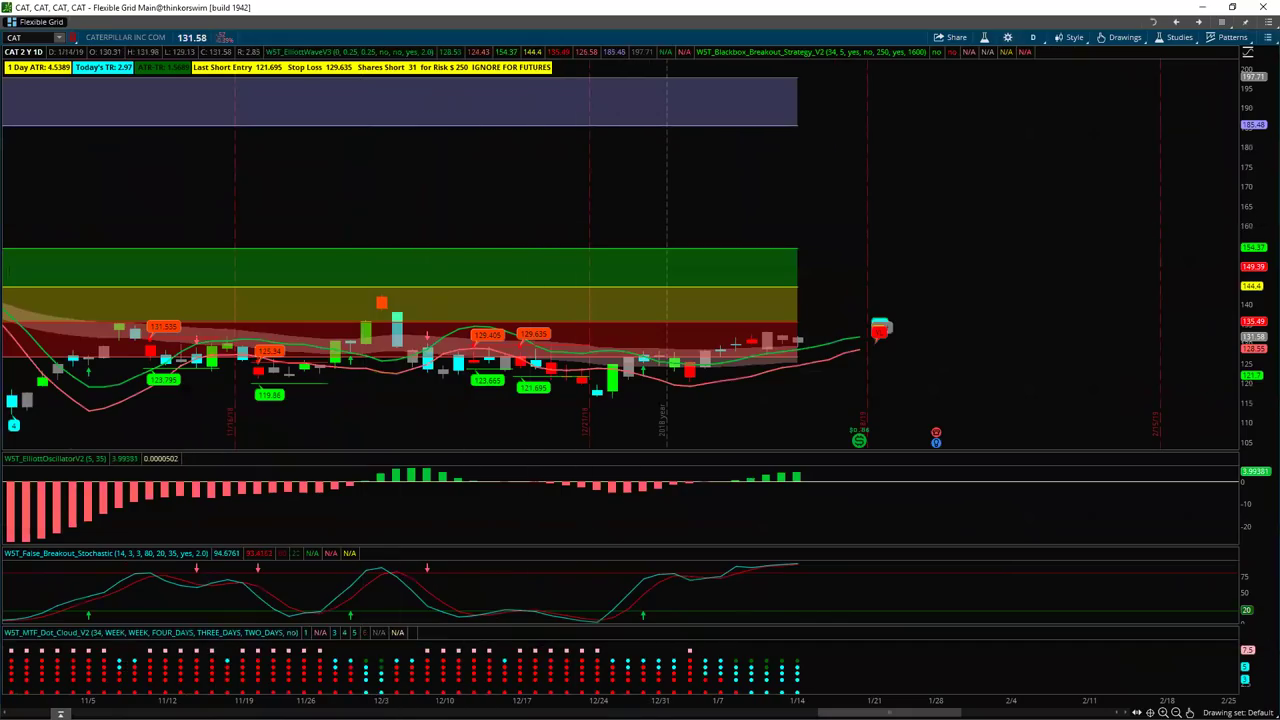
# Examine the daily CAT chart's price history, Elliott wave zones and stochastic signals over wider and narrower date ranges
pyautogui.scroll(-10, 600, 300)
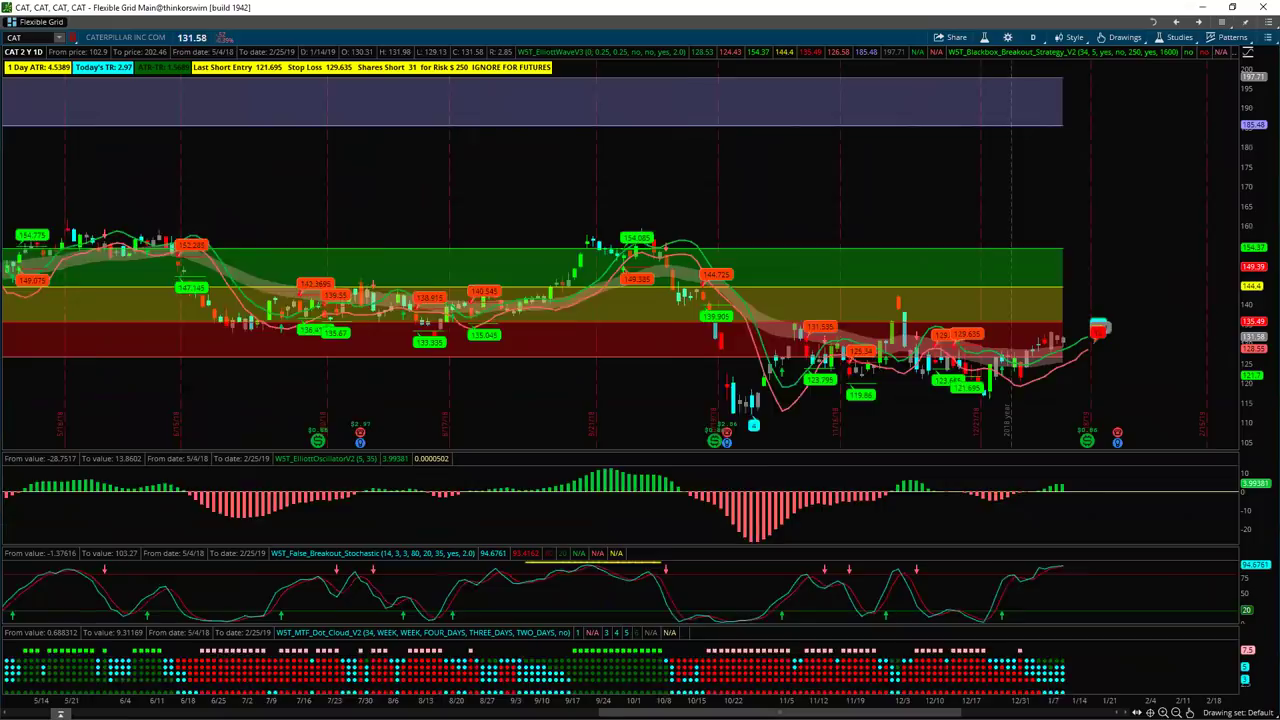
pyautogui.scroll(-8, 600, 300)
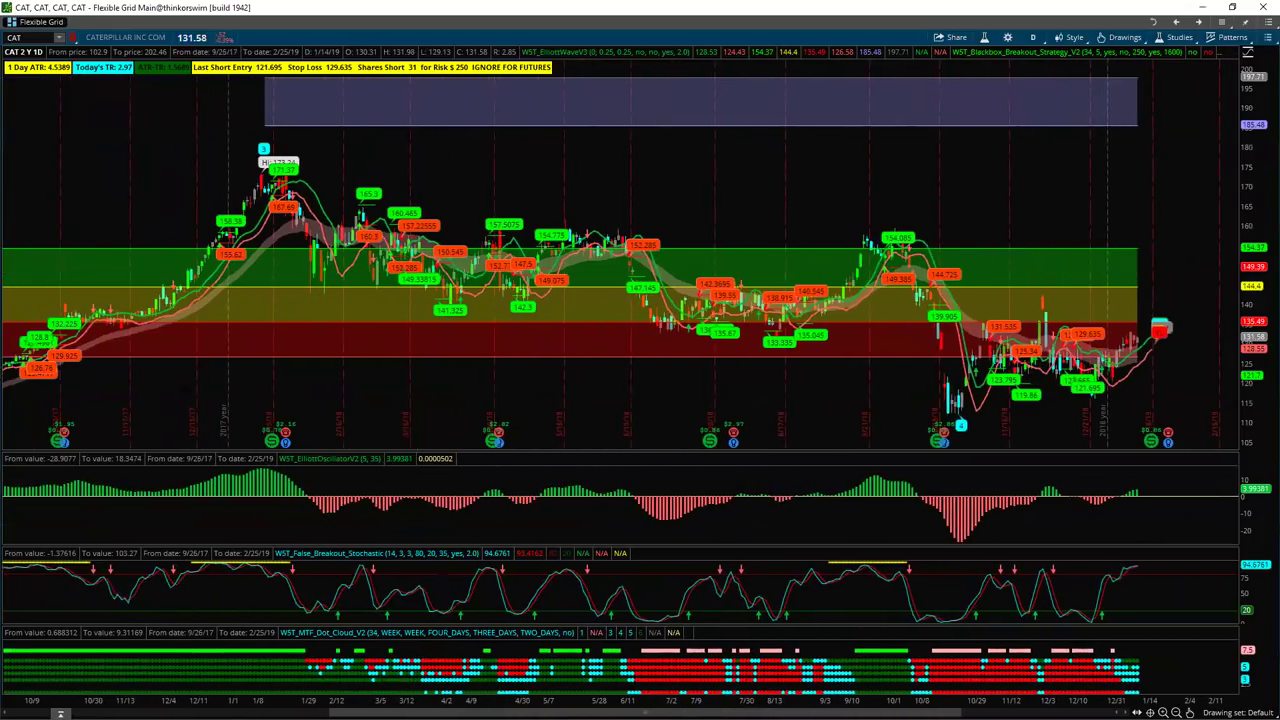
pyautogui.scroll(8, 600, 300)
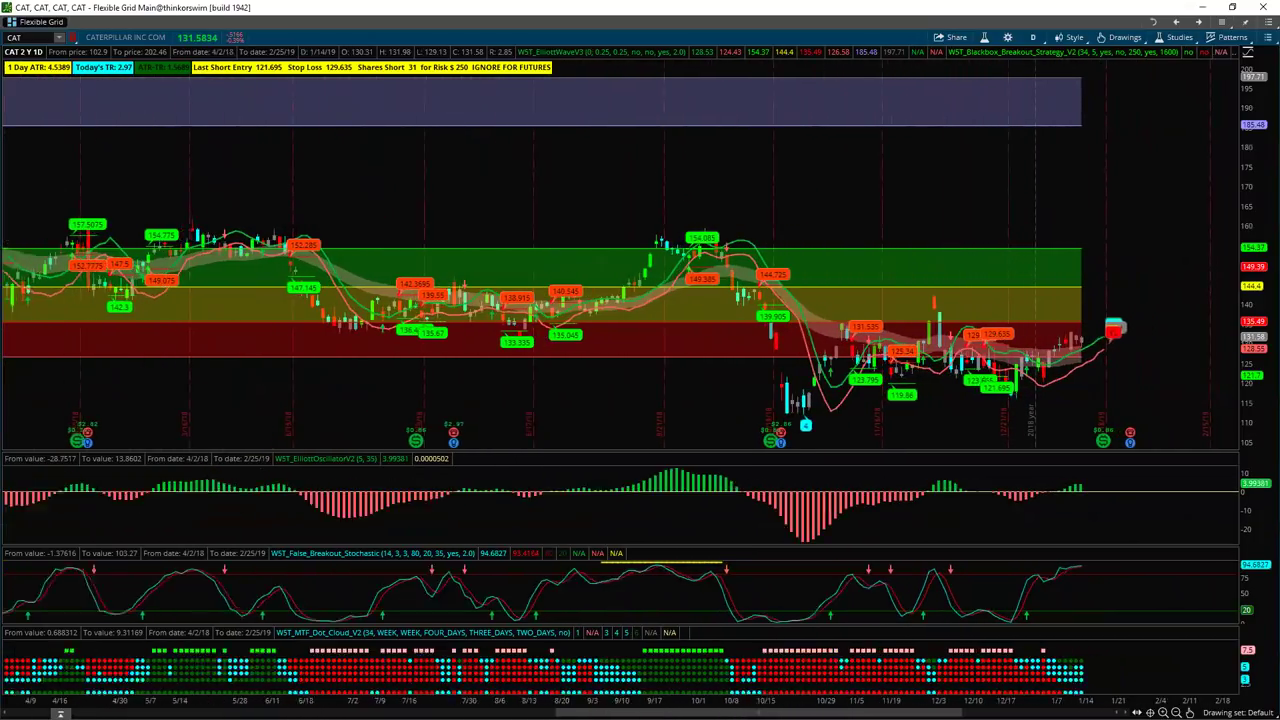
pyautogui.scroll(5, 600, 300)
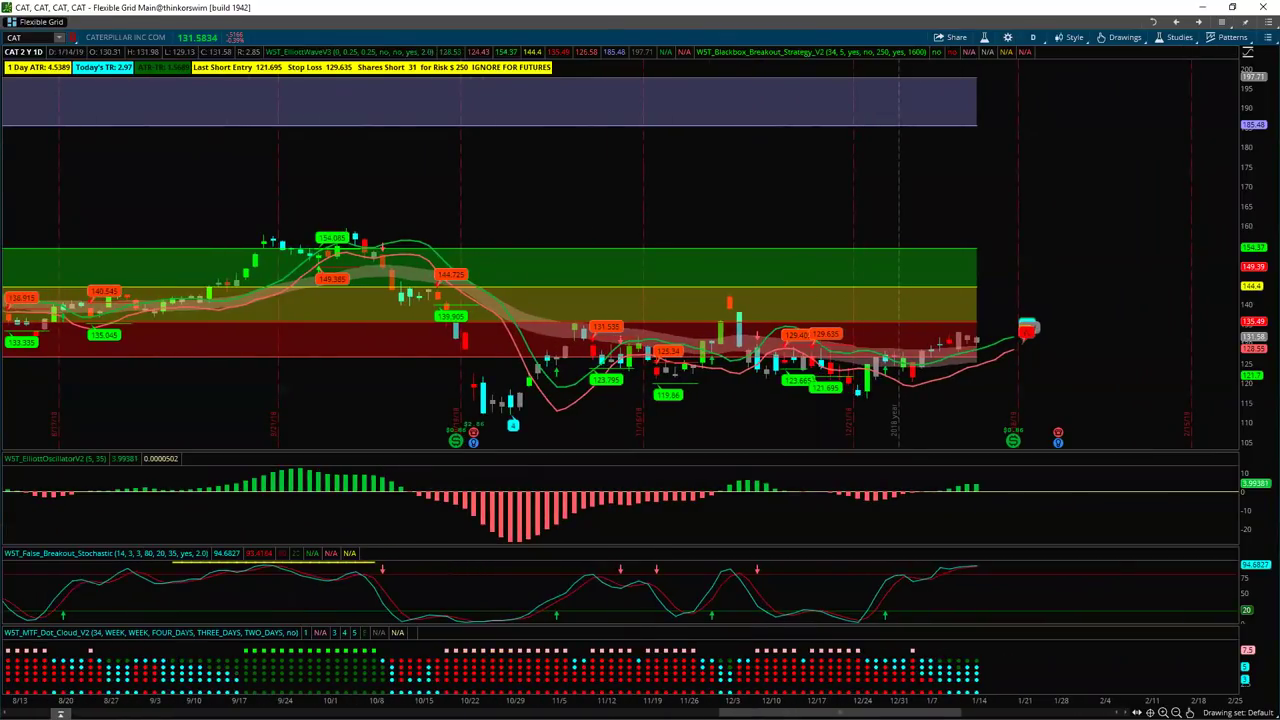
pyautogui.scroll(1, 600, 300)
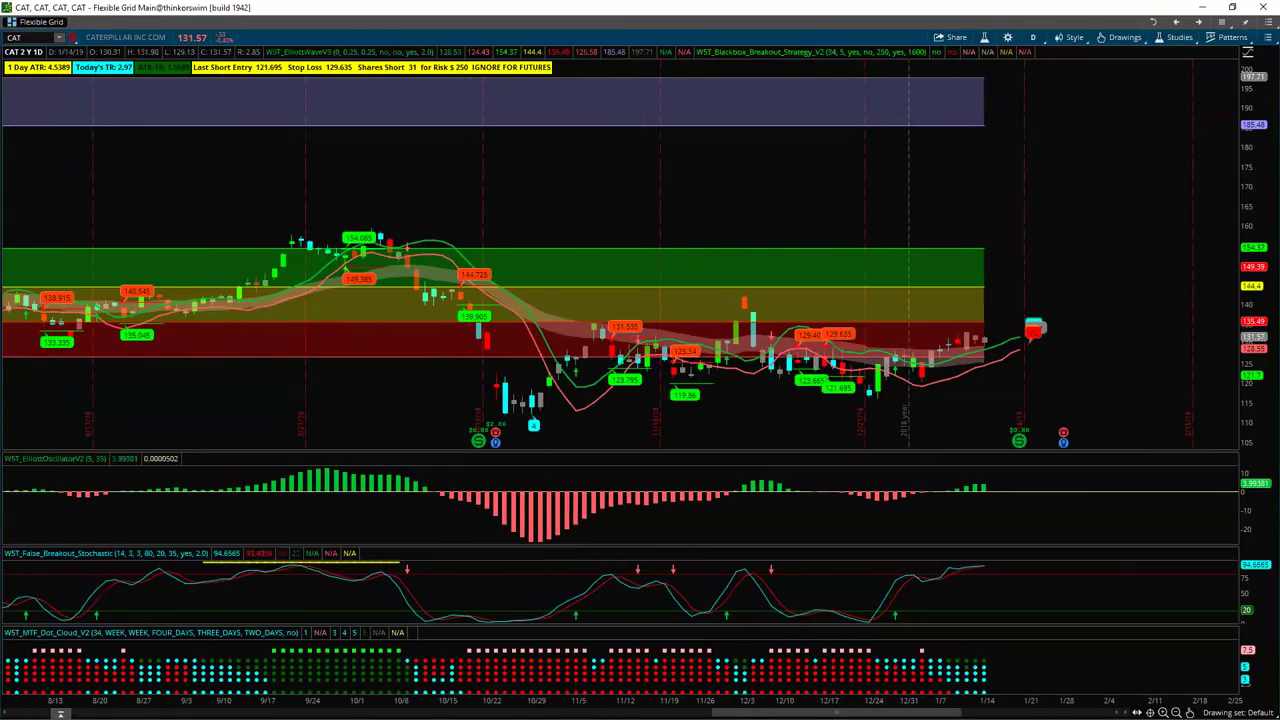
pyautogui.scroll(-5, 600, 300)
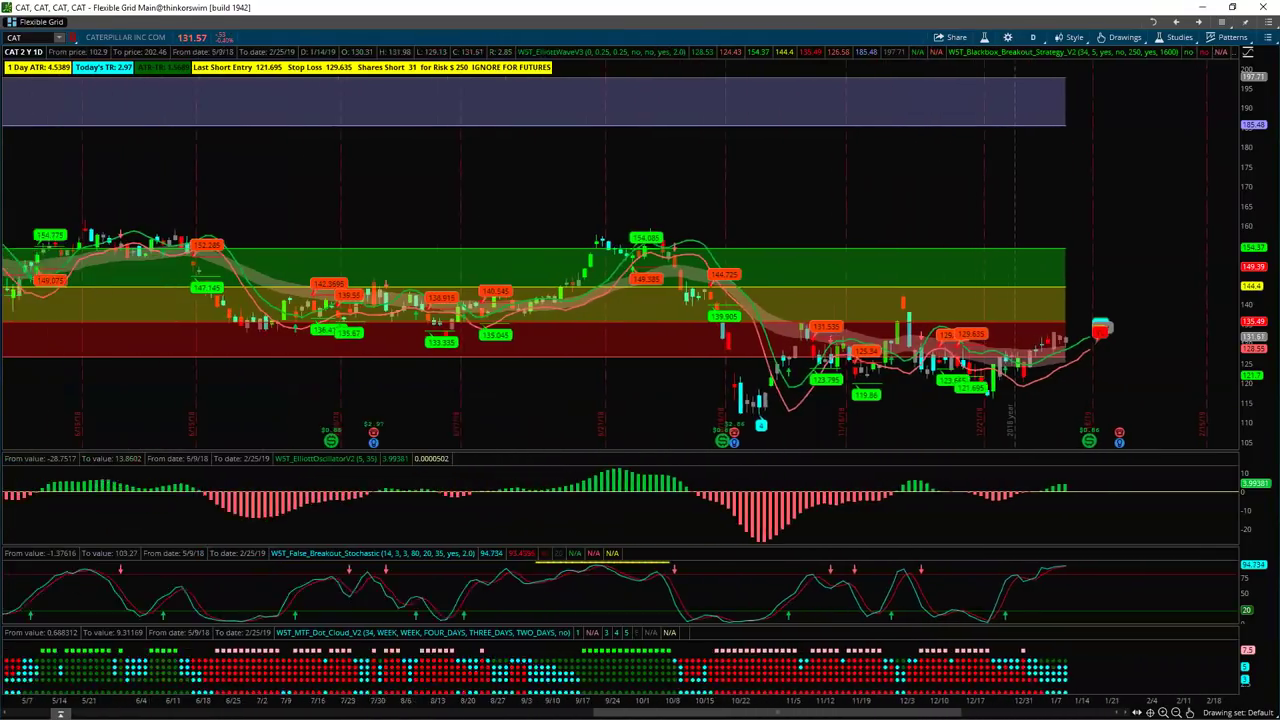
pyautogui.scroll(-5, 600, 300)
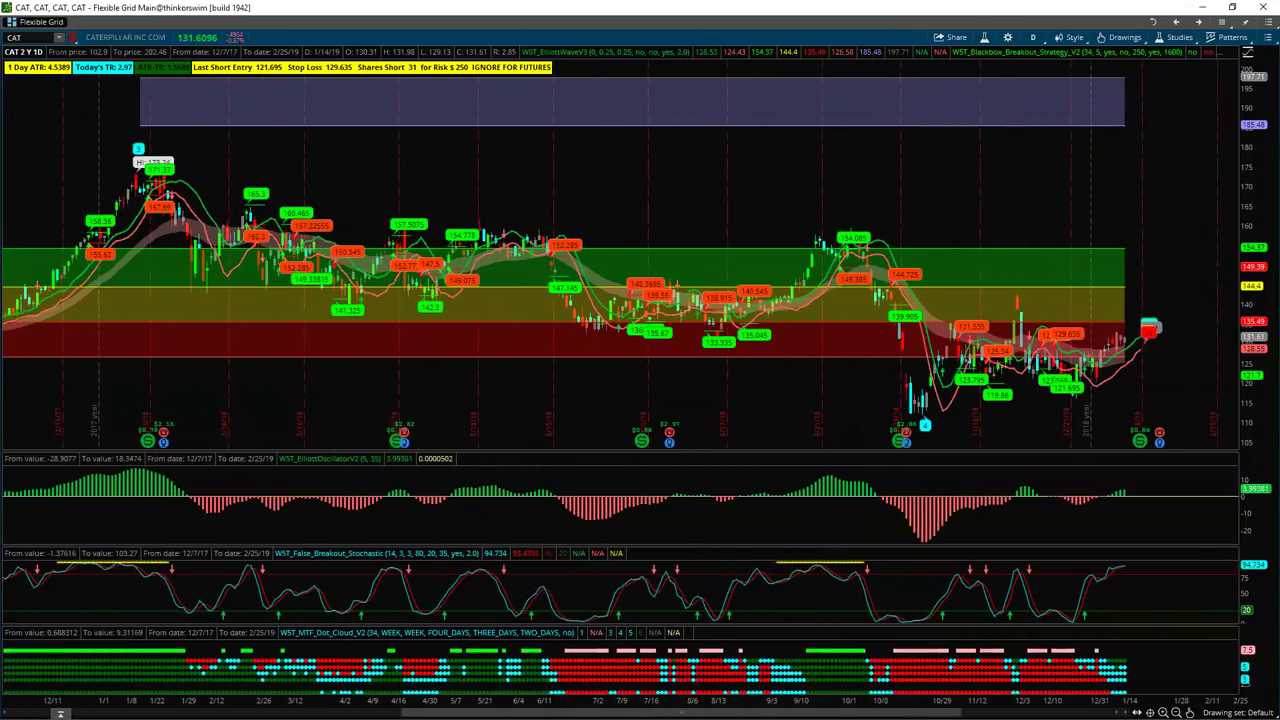
pyautogui.scroll(-1, 600, 300)
pyautogui.scroll(2, 600, 300)
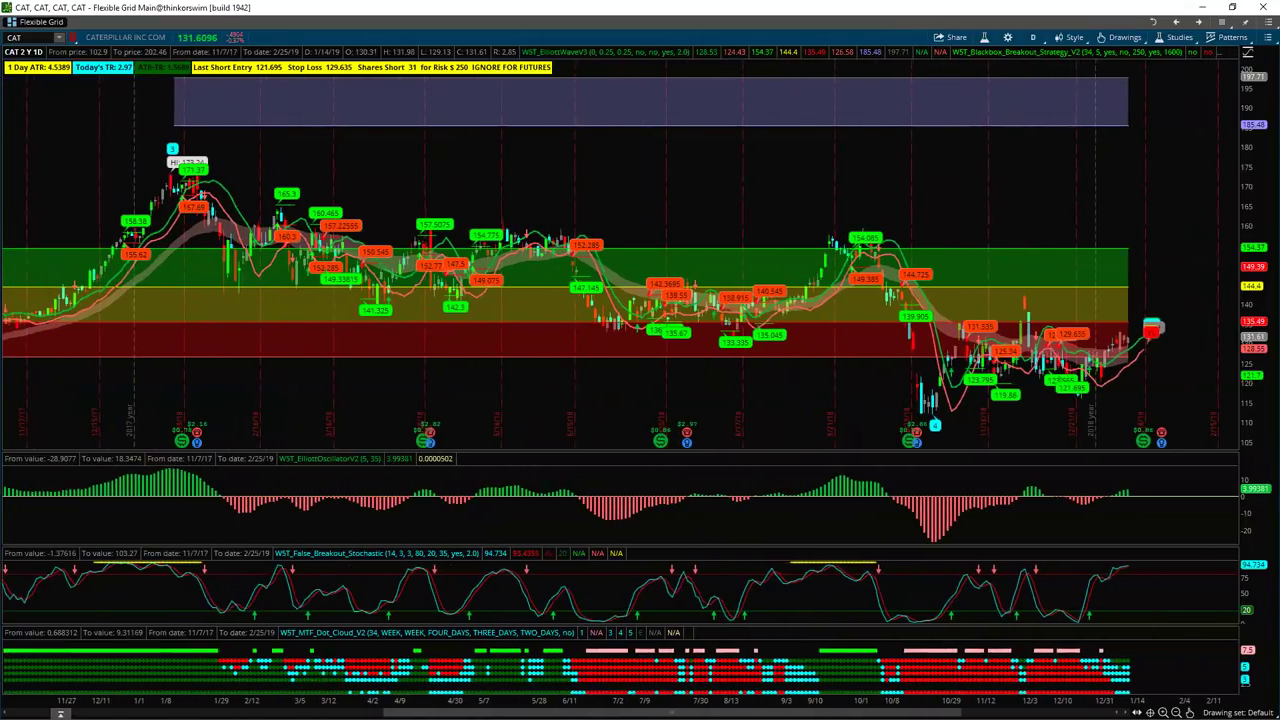
pyautogui.scroll(4, 721, 687)
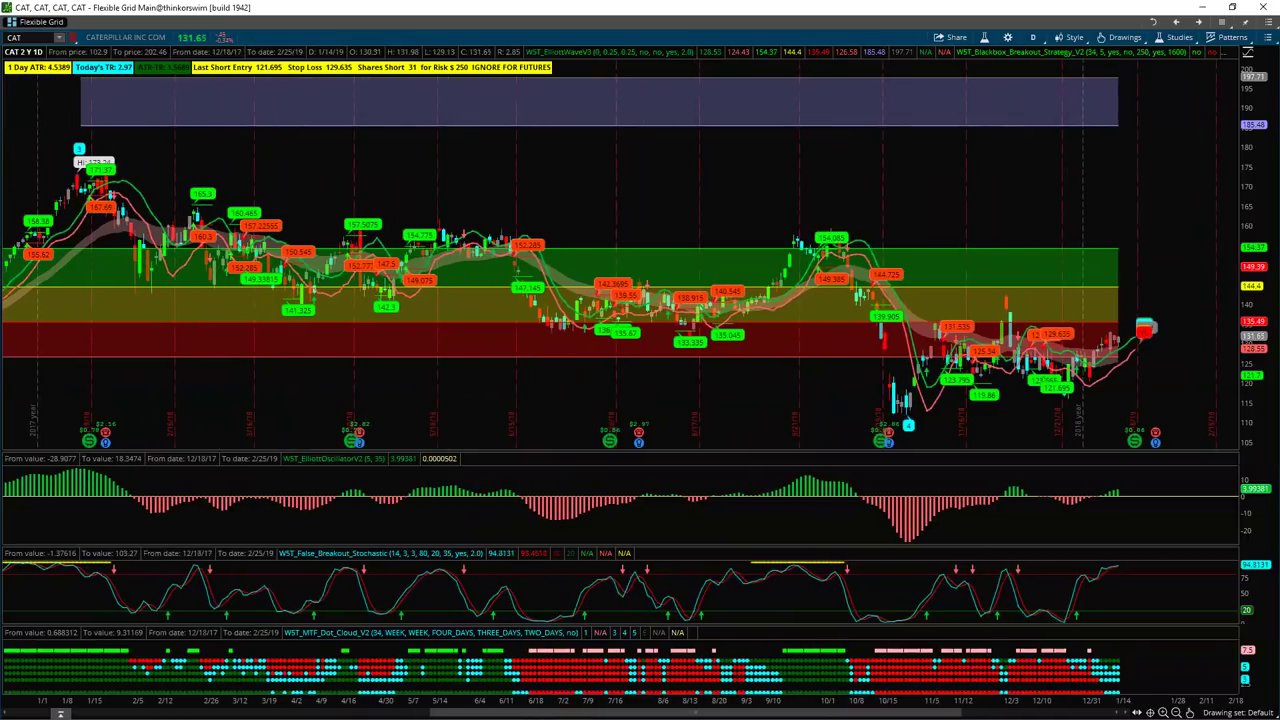
pyautogui.scroll(5, 721, 687)
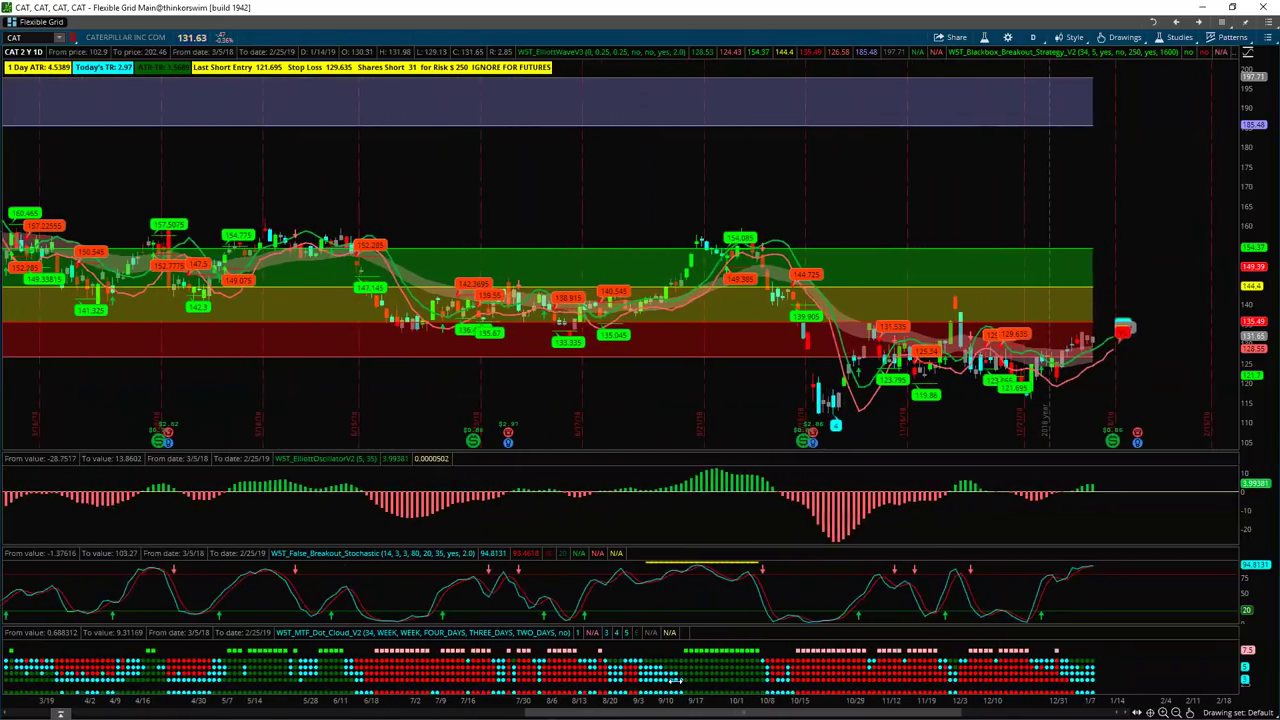
pyautogui.scroll(-5, 450, 567)
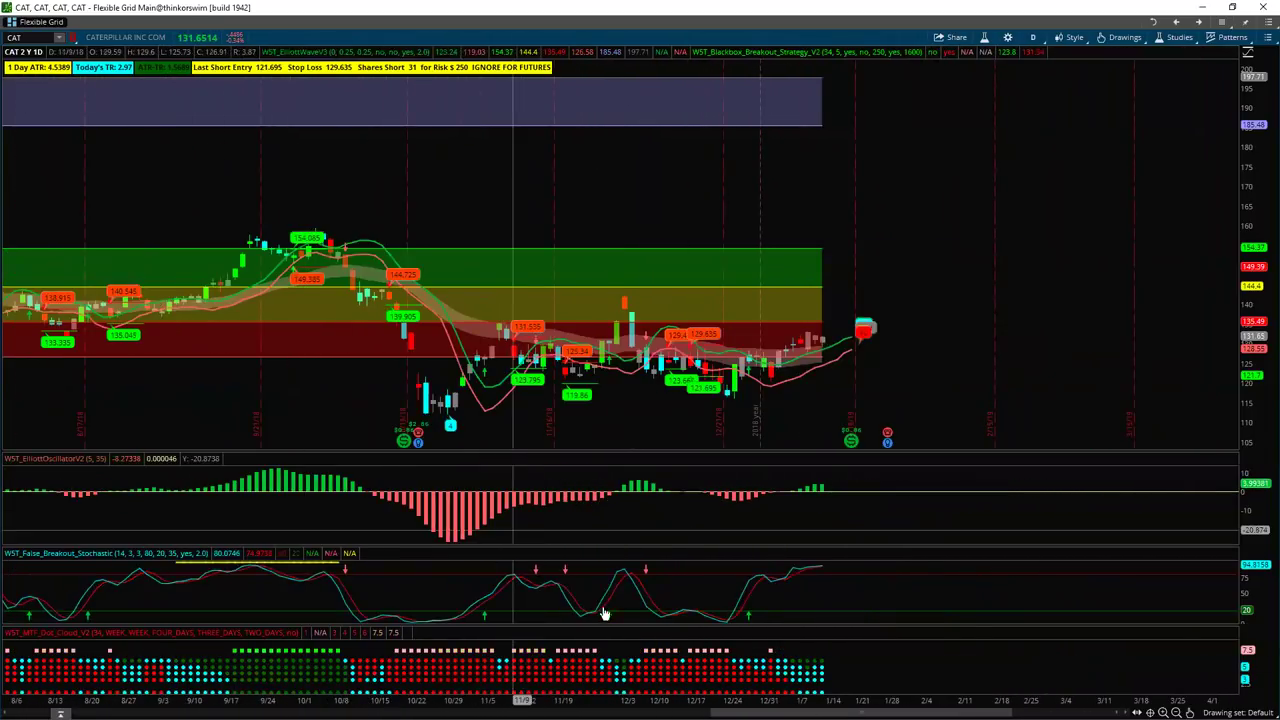
# Restore the four-chart layout and expand the 1-hour CAT chart to fill the grid
pyautogui.click(1266, 38)
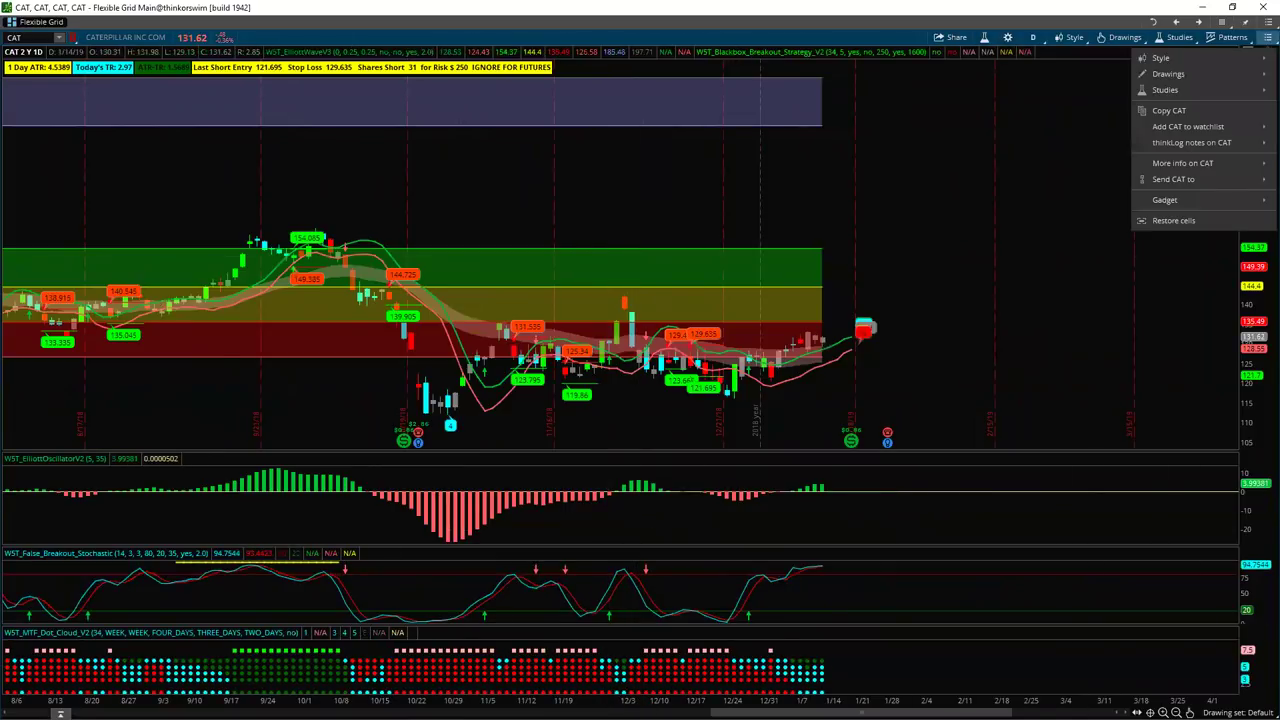
pyautogui.click(1173, 220)
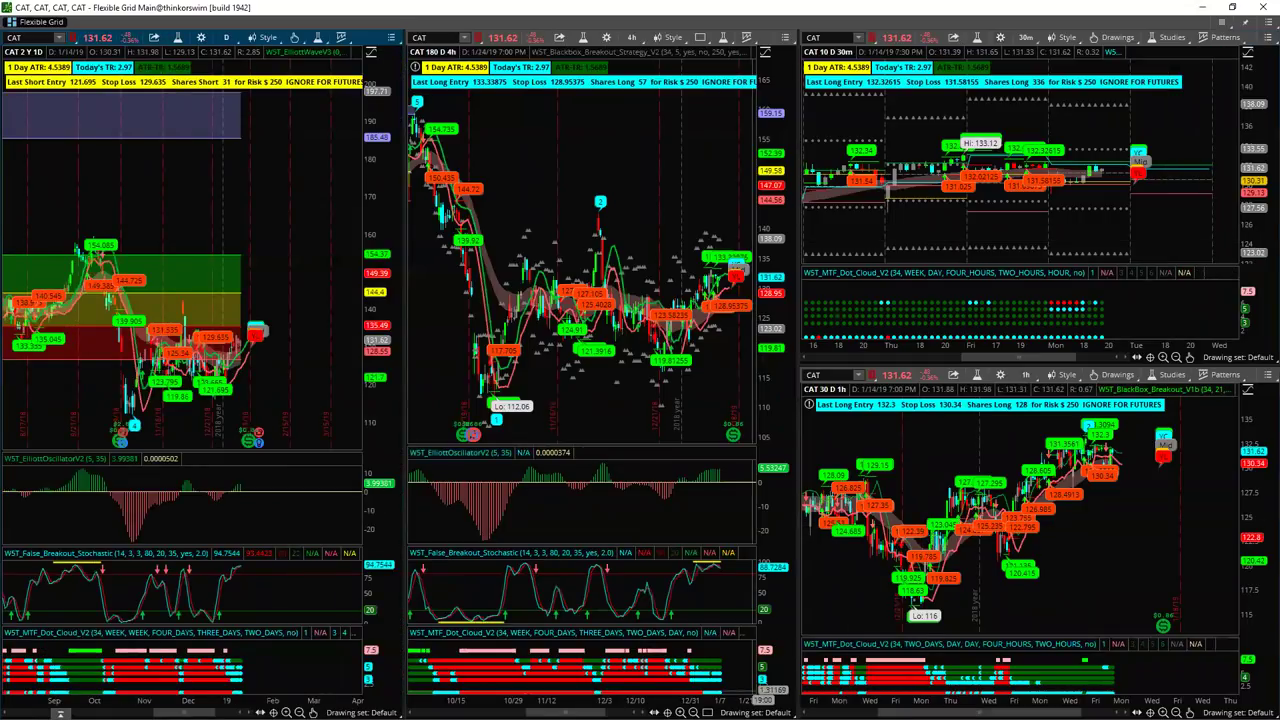
pyautogui.click(1266, 375)
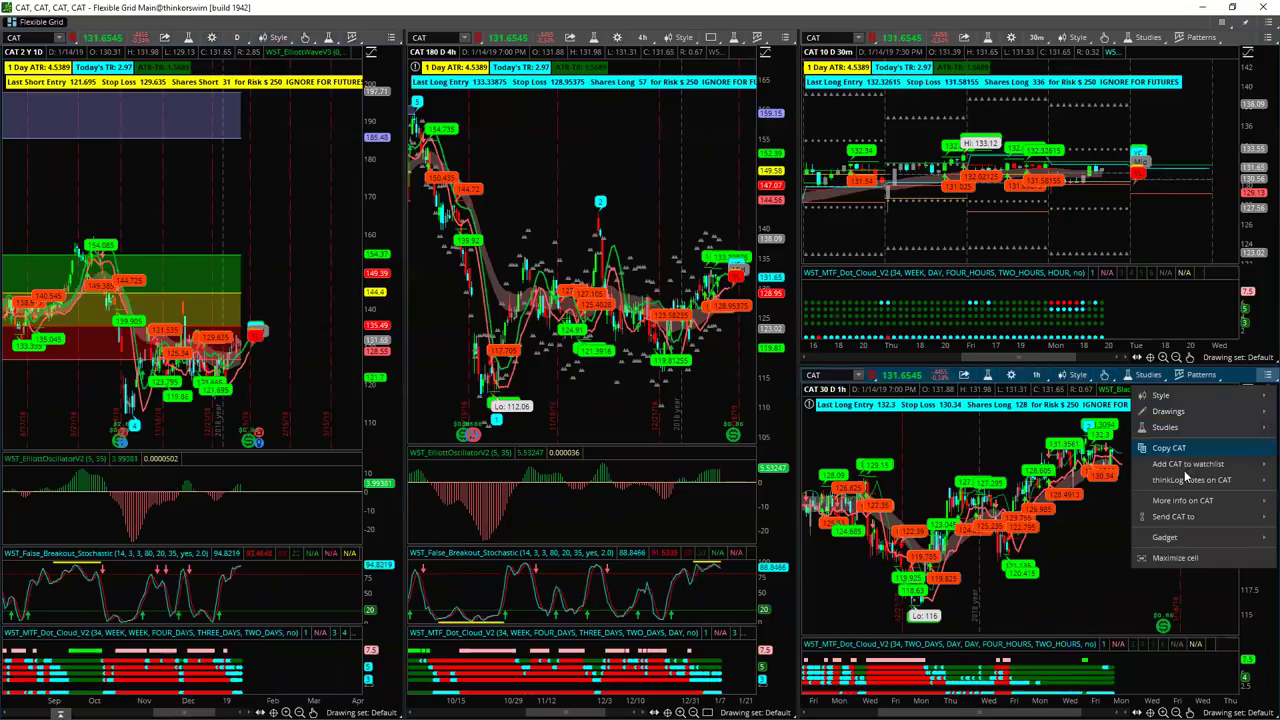
pyautogui.click(1173, 559)
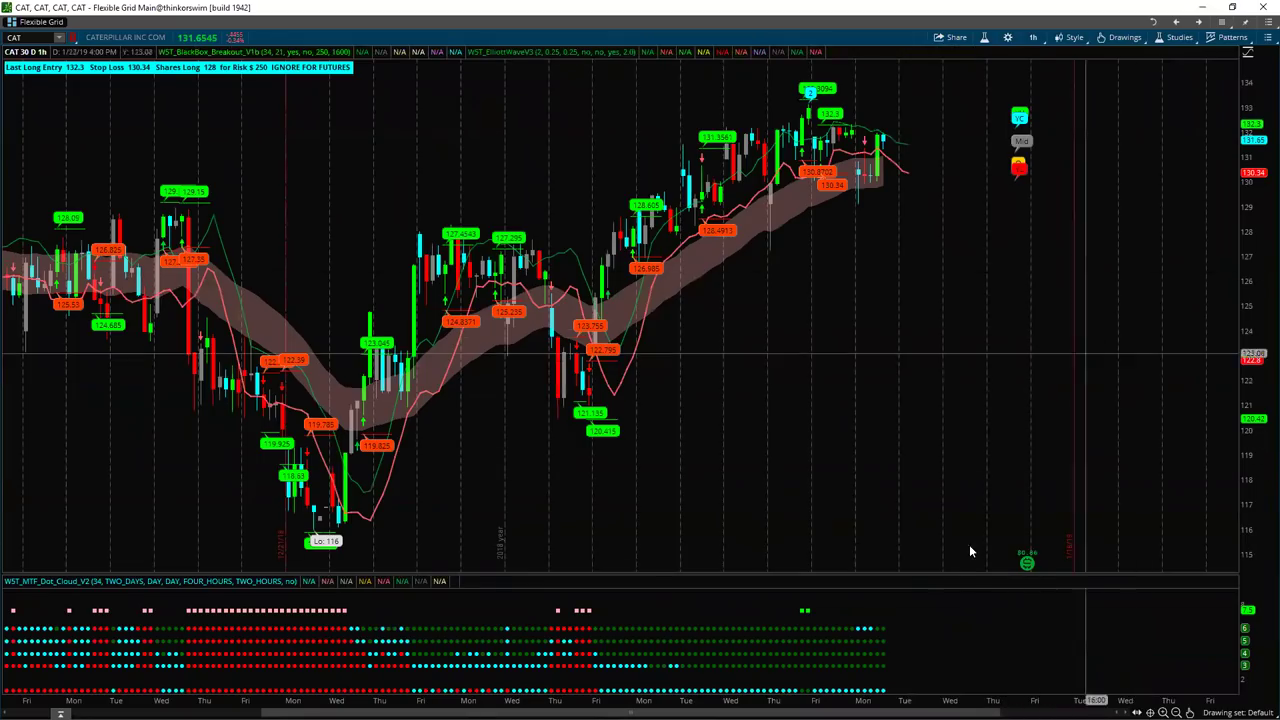
# Draw a thin rectangle as a resistance zone on the 1-hour CAT chart, from about 142.6 on 11/30/18 to 141.75 on 1/22/19
pyautogui.moveTo(430, 691); pyautogui.dragTo(813, 681)
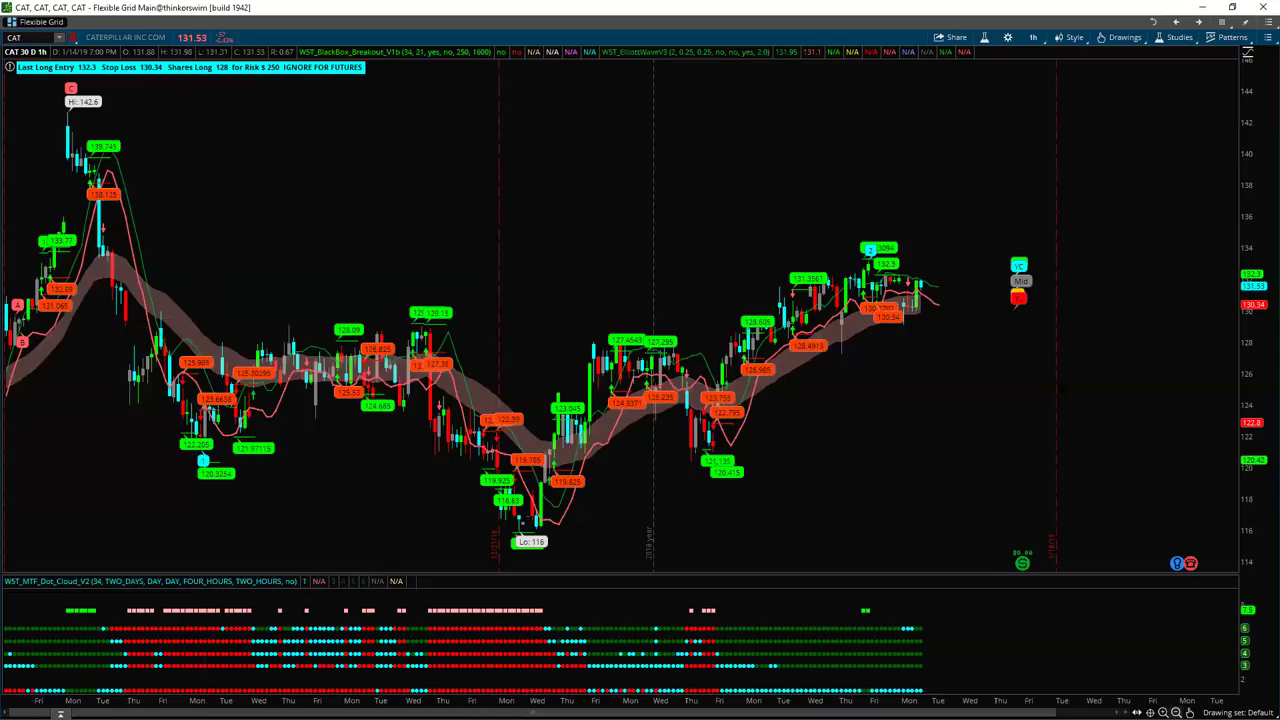
pyautogui.moveTo(1190, 712)
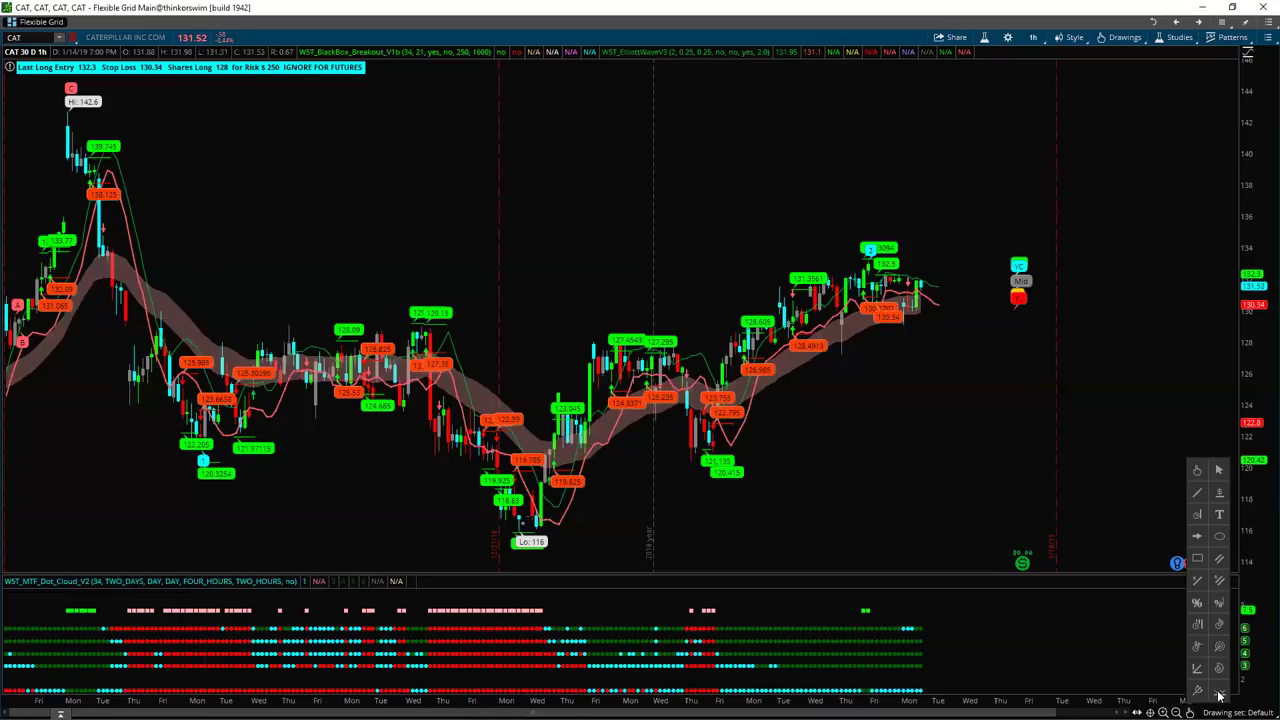
pyautogui.click(1199, 561)
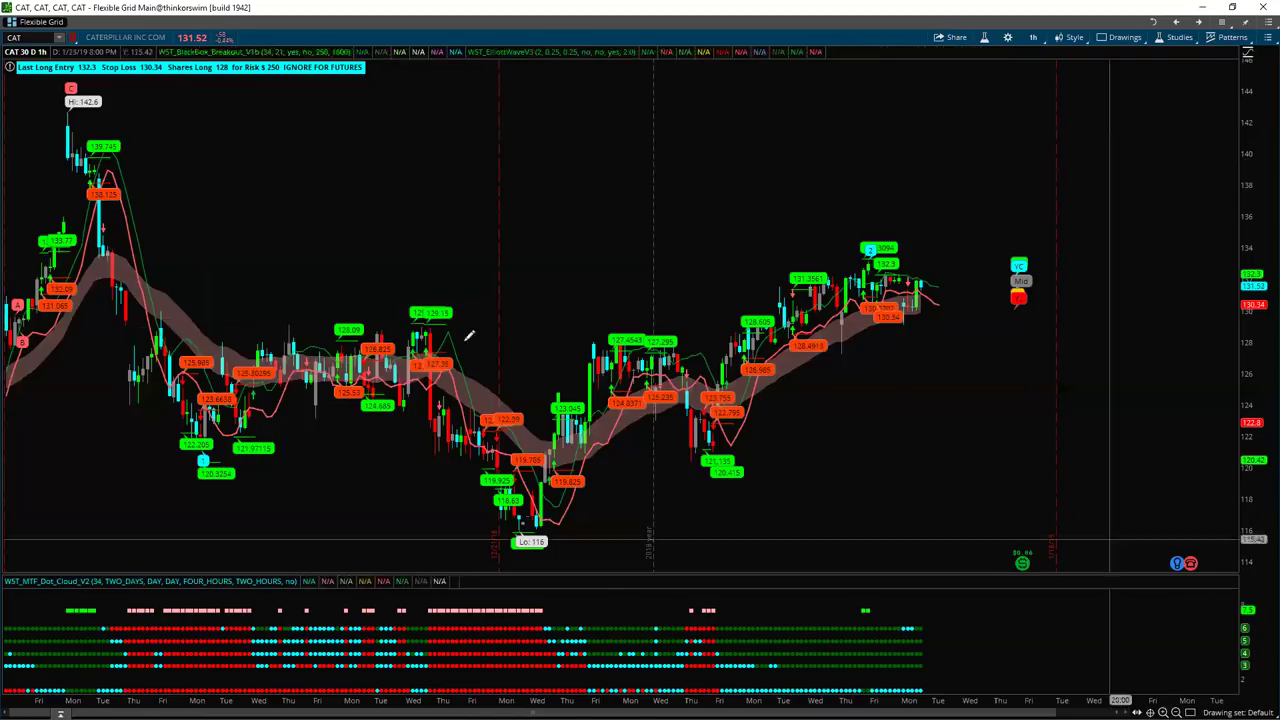
pyautogui.click(55, 110)
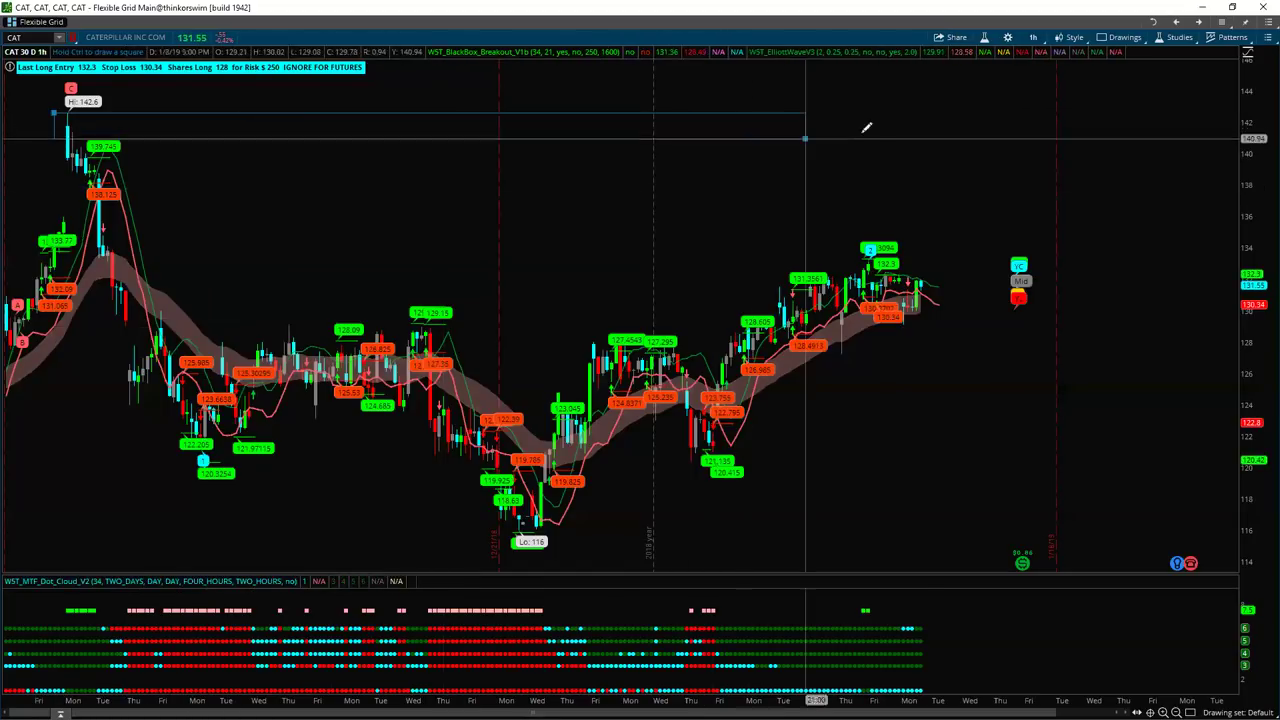
pyautogui.click(1084, 122)
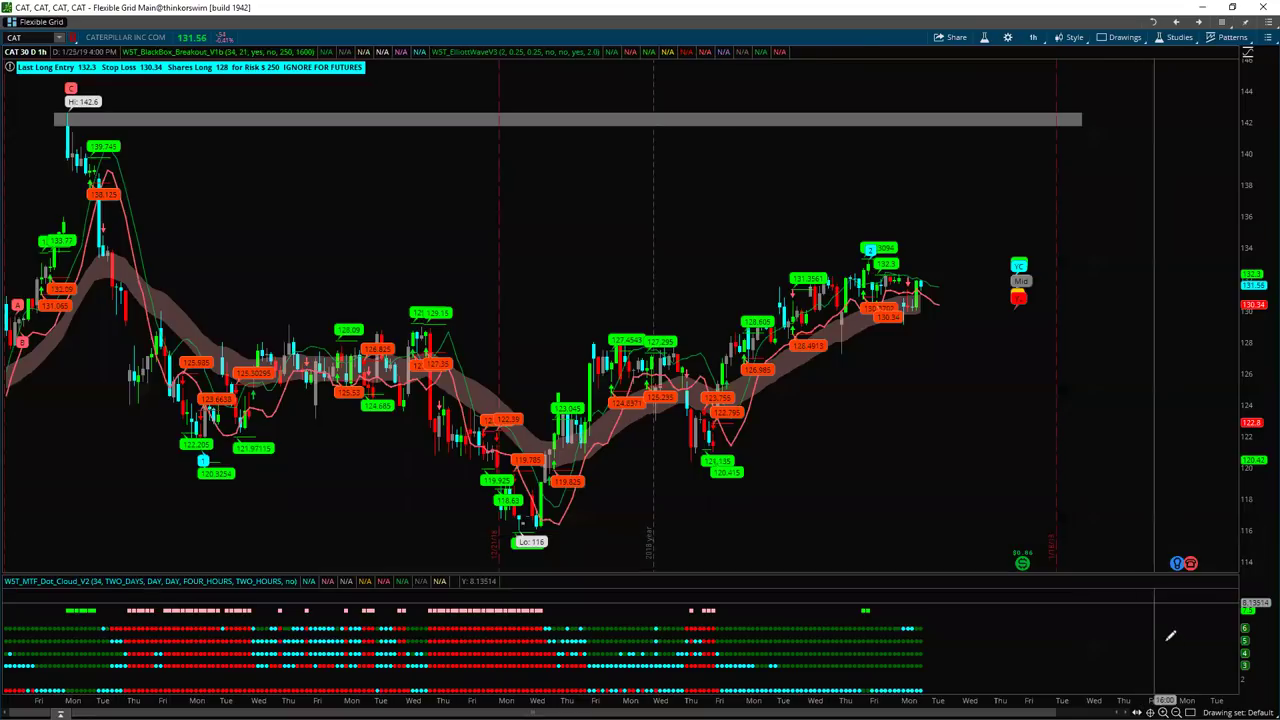
# Draw a second rectangle zone on the 1-hour chart, from about 128.94 on 12/4/18 to 127.99 on 1/18/19
pyautogui.moveTo(1190, 563)
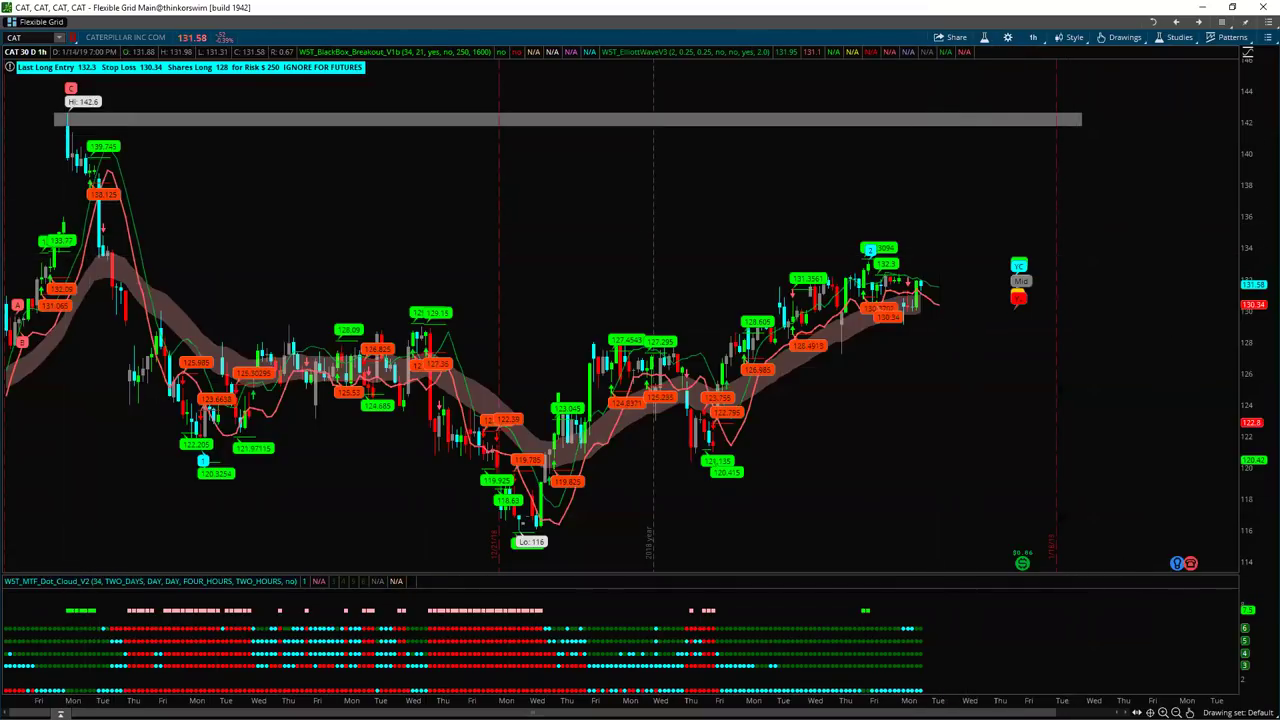
pyautogui.moveTo(60, 714); pyautogui.dragTo(829, 271)
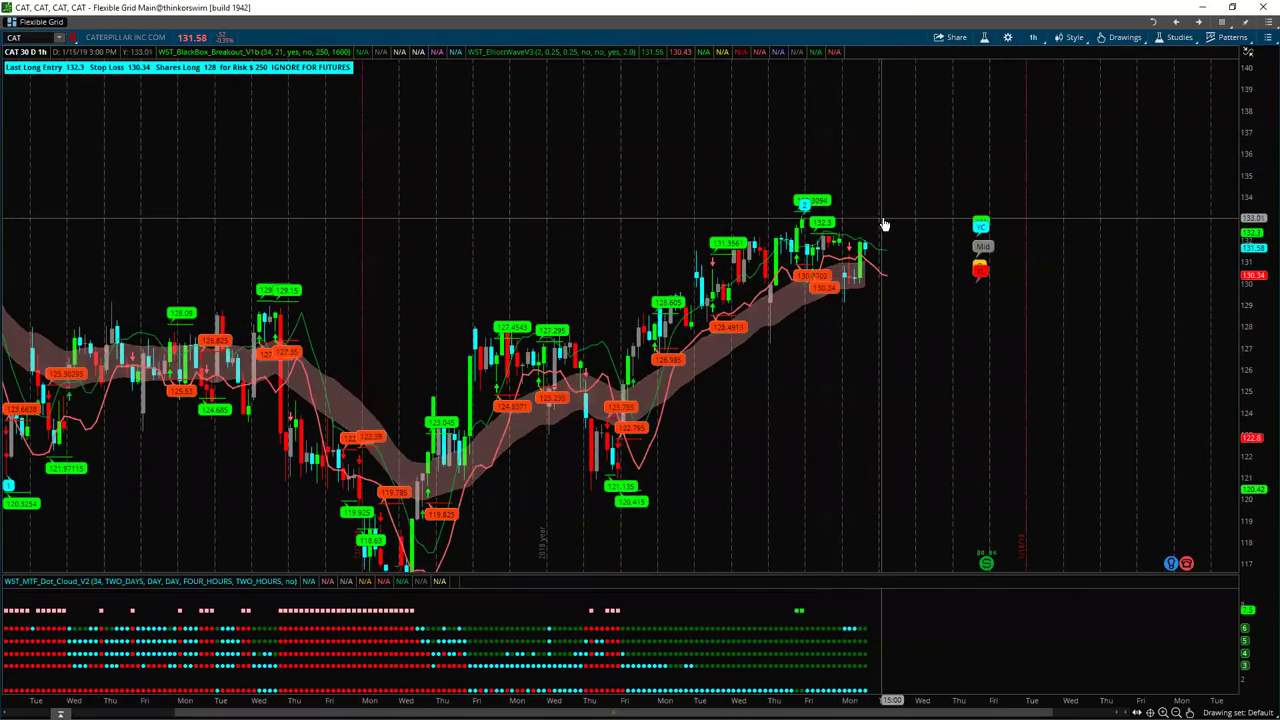
pyautogui.moveTo(1171, 109); pyautogui.dragTo(640, 440)
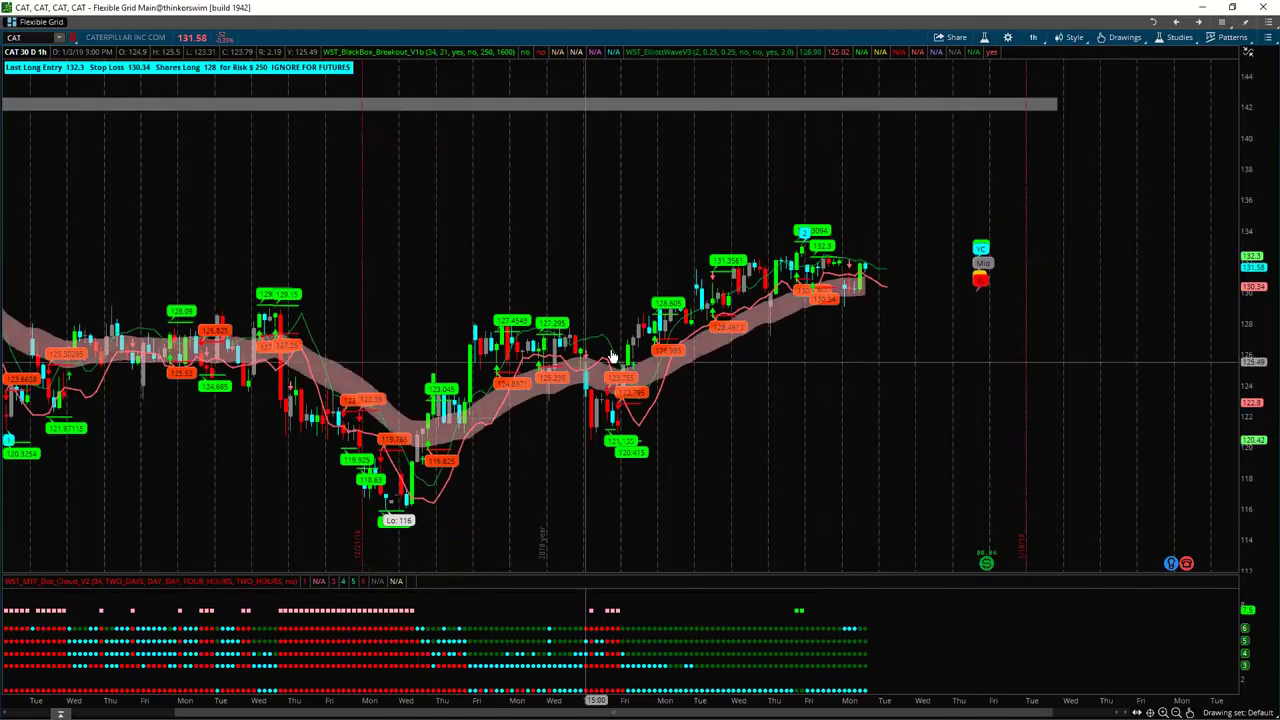
pyautogui.moveTo(366, 314); pyautogui.dragTo(695, 296)
pyautogui.moveTo(1195, 587)
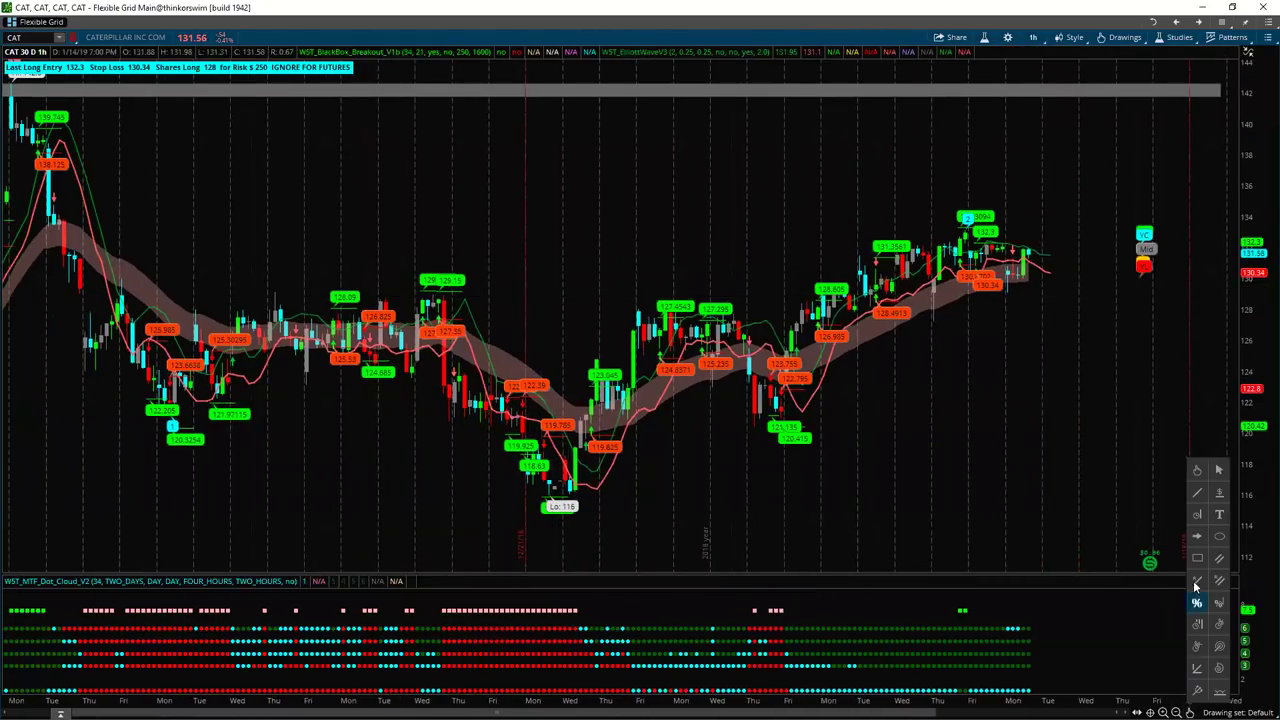
pyautogui.click(1203, 560)
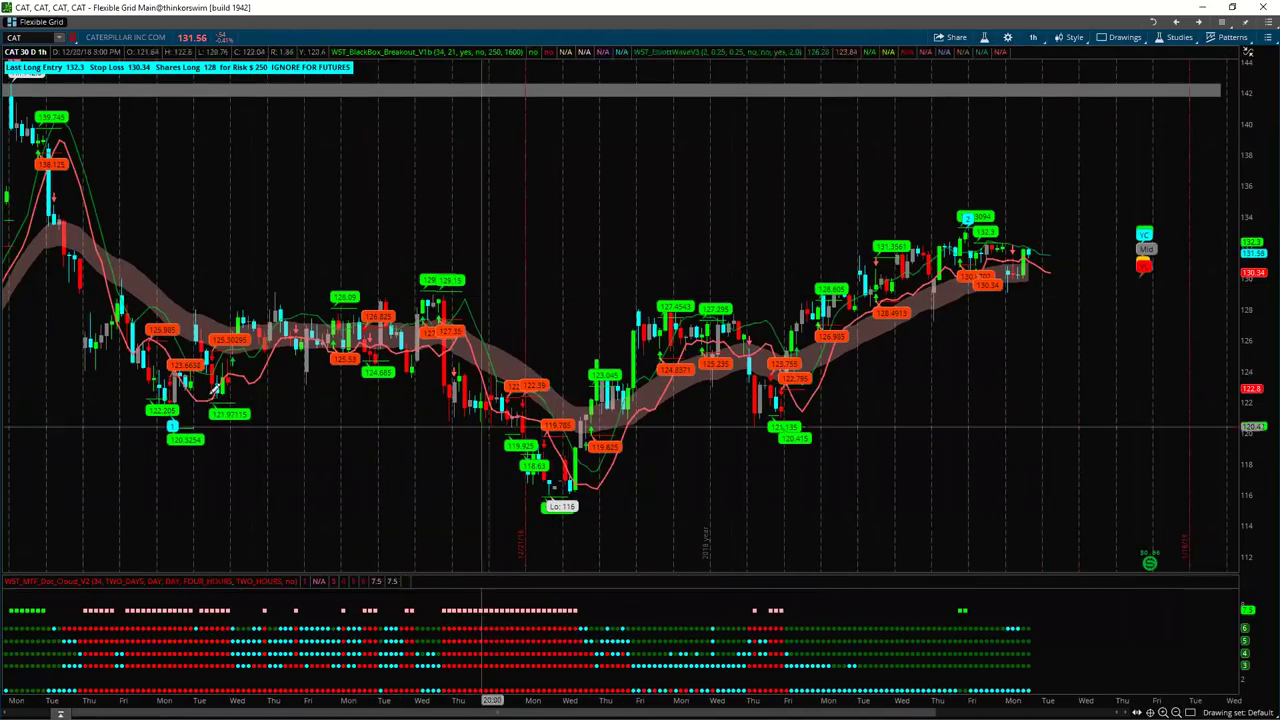
pyautogui.click(79, 307)
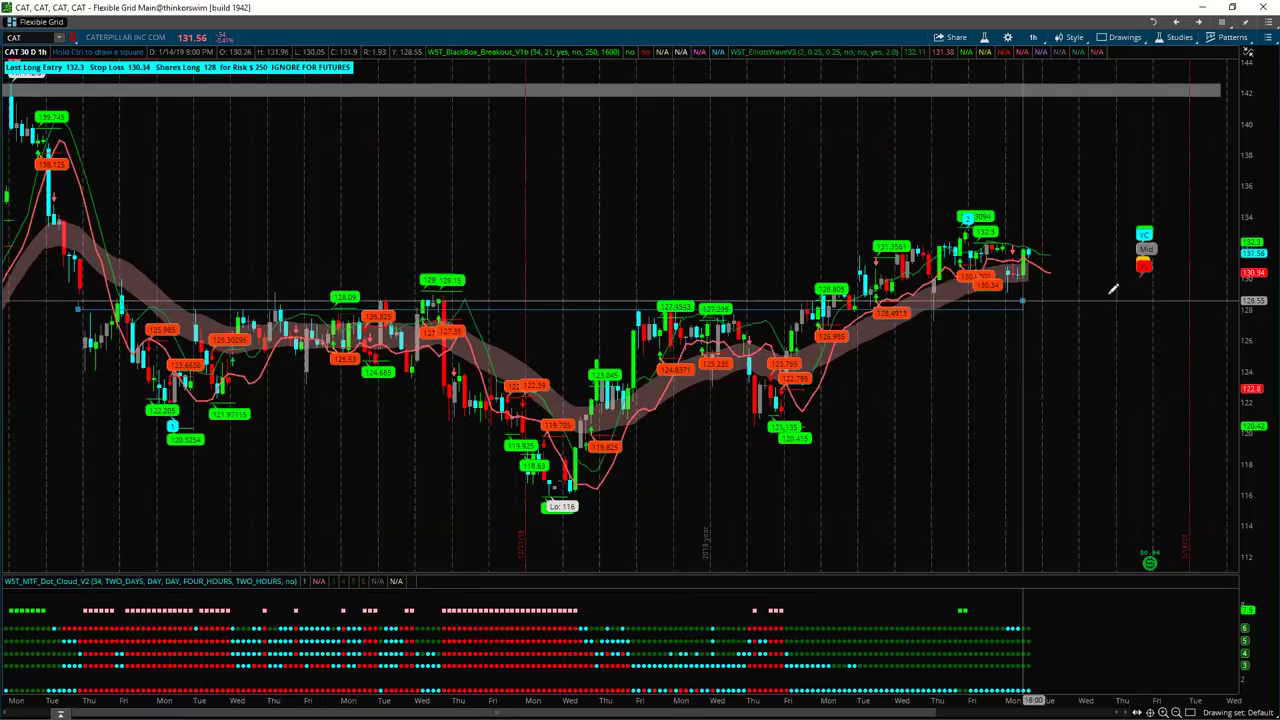
pyautogui.click(1175, 292)
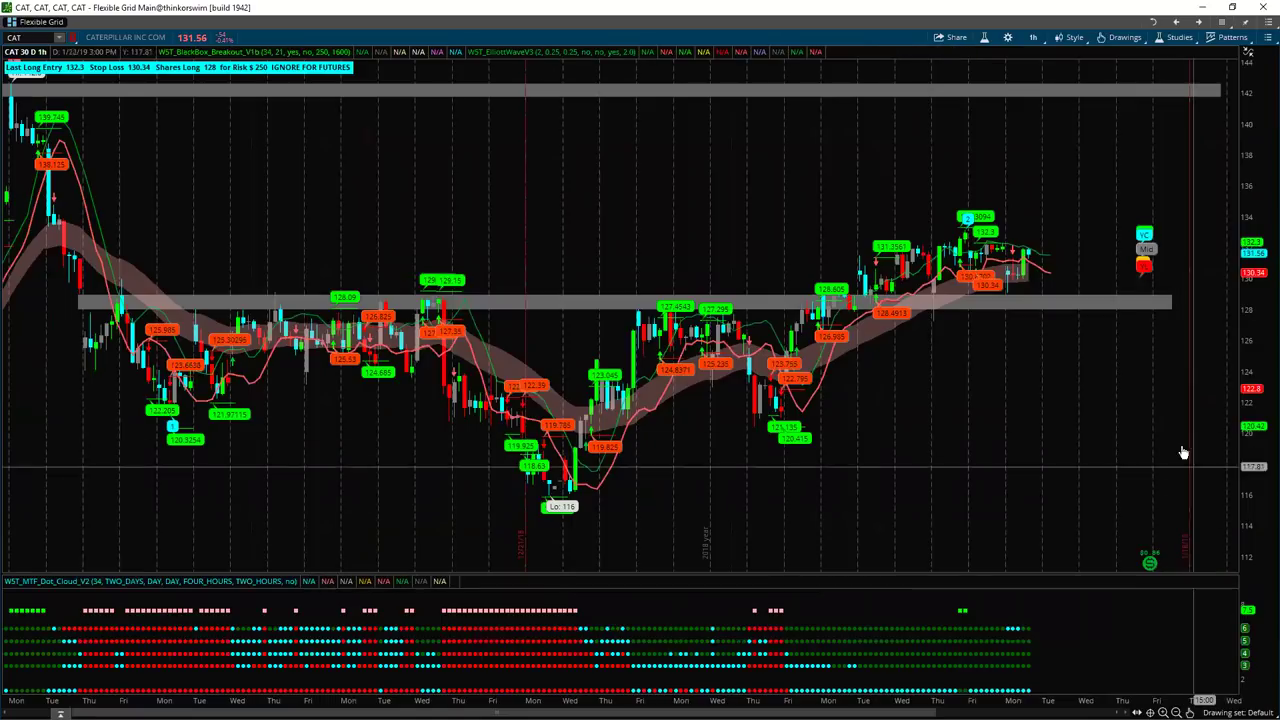
# Restore the four-chart layout and narrow the 30-minute and 4-hour CAT charts to their most recent candles
pyautogui.moveTo(1203, 377); pyautogui.dragTo(875, 468)
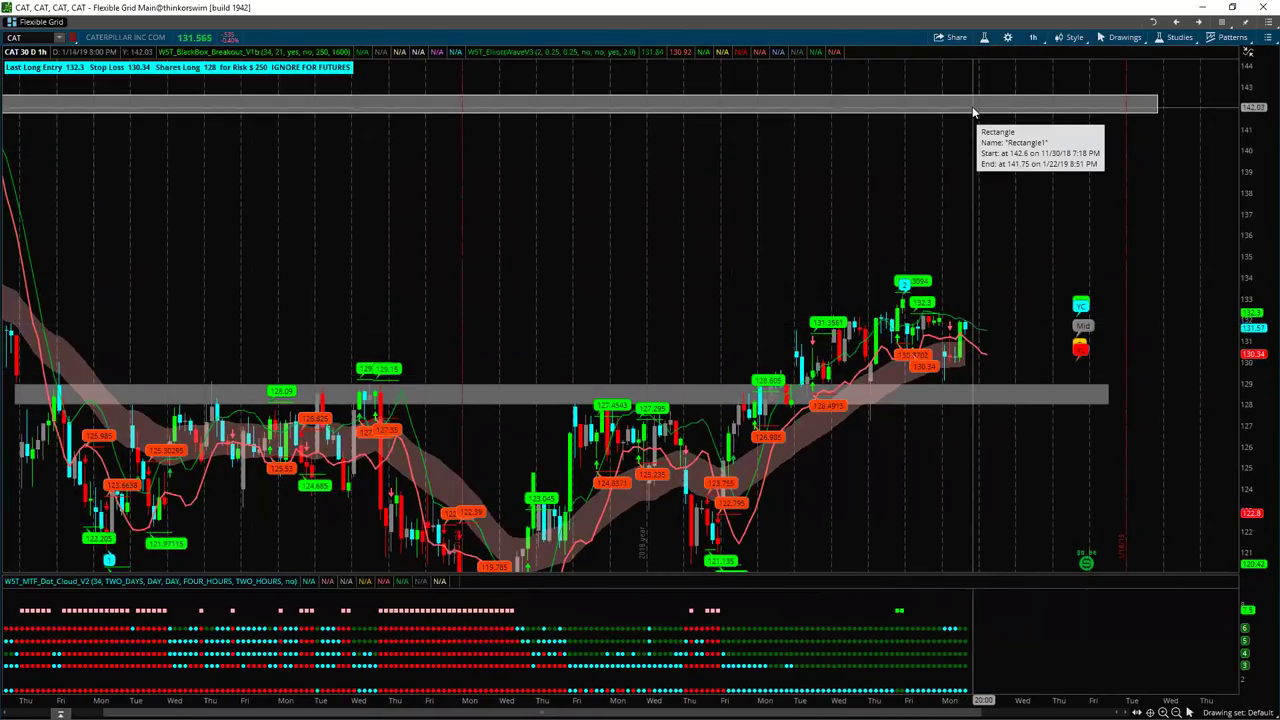
pyautogui.click(1267, 37)
pyautogui.click(1174, 221)
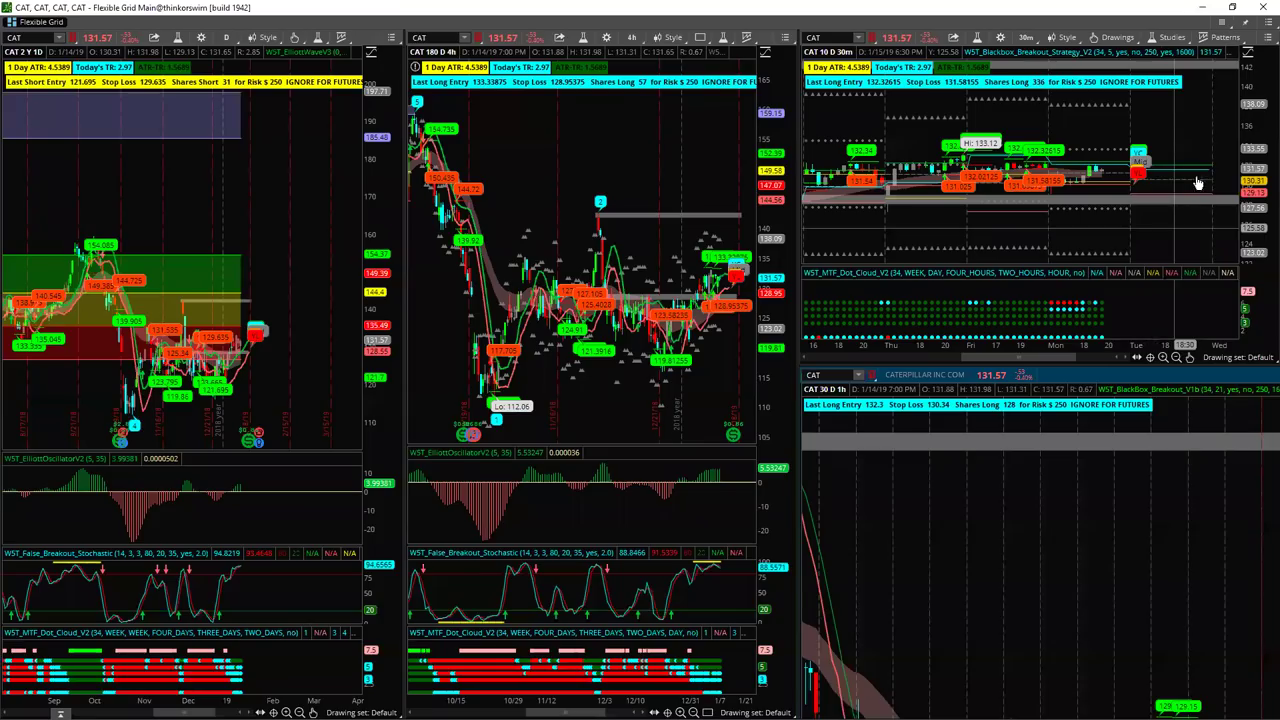
pyautogui.scroll(5, 1193, 129)
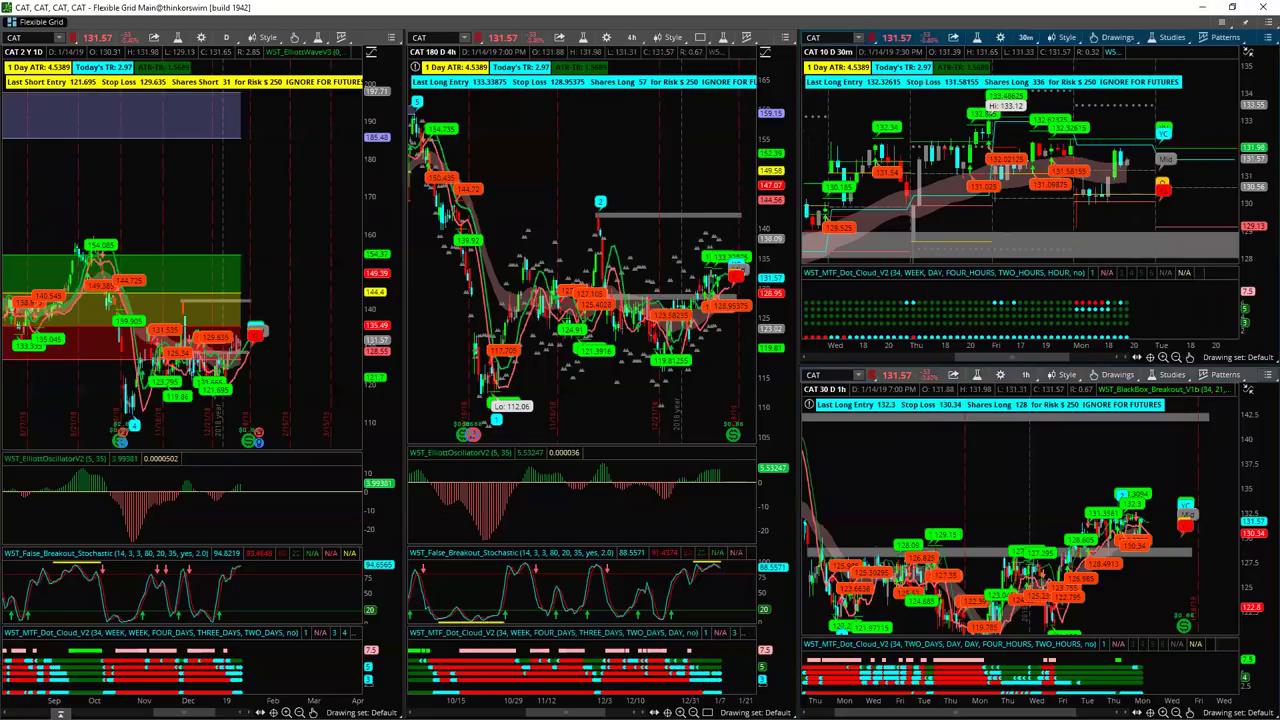
pyautogui.scroll(8, 537, 690)
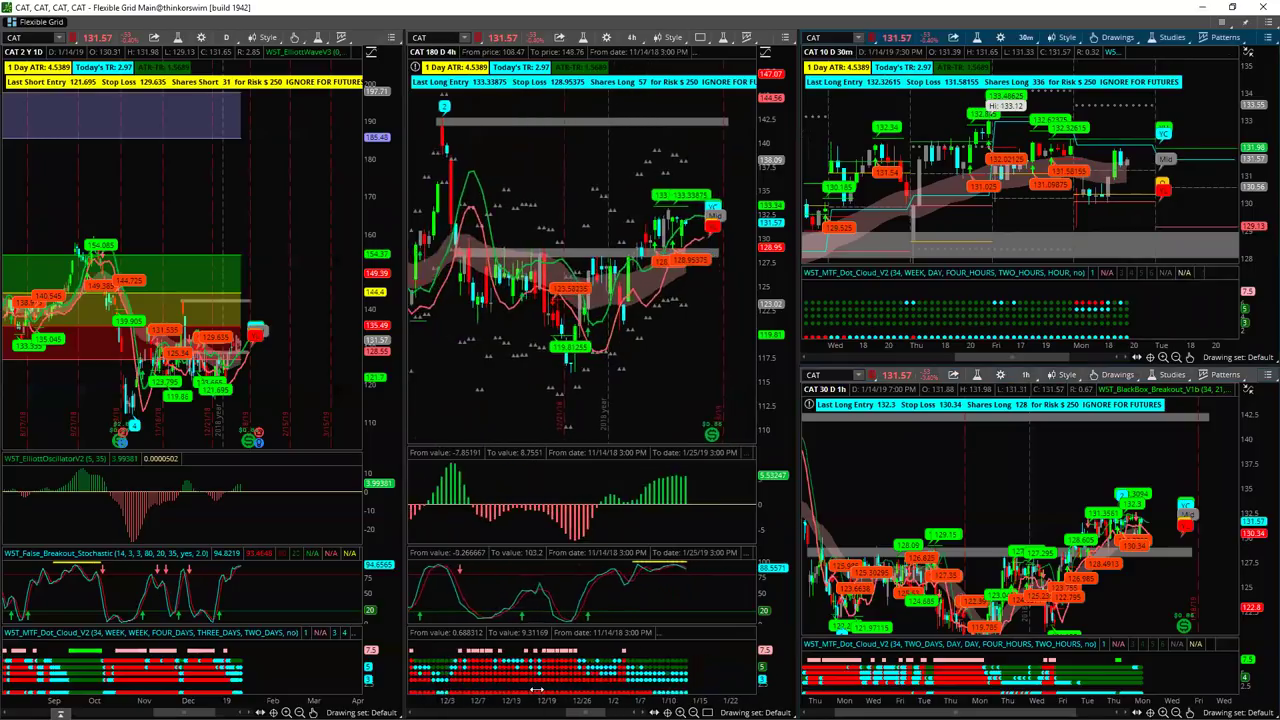
pyautogui.scroll(4, 523, 690)
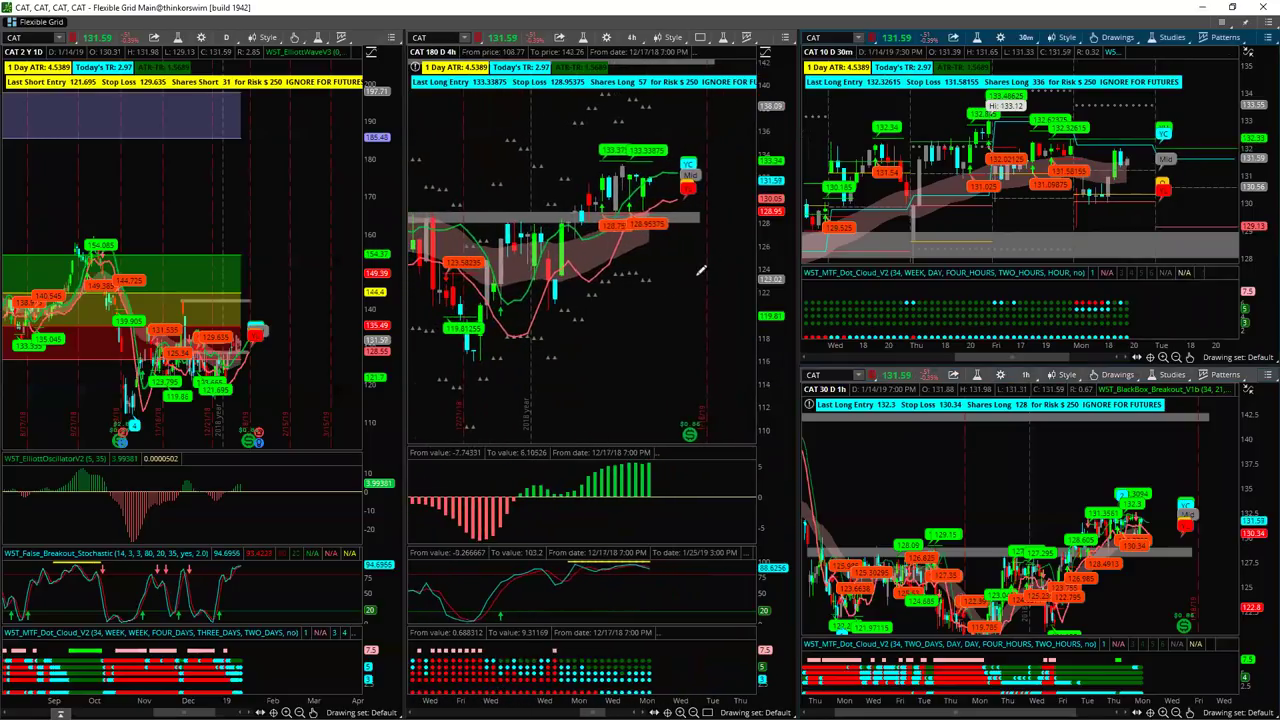
pyautogui.moveTo(770, 316); pyautogui.dragTo(770, 292)
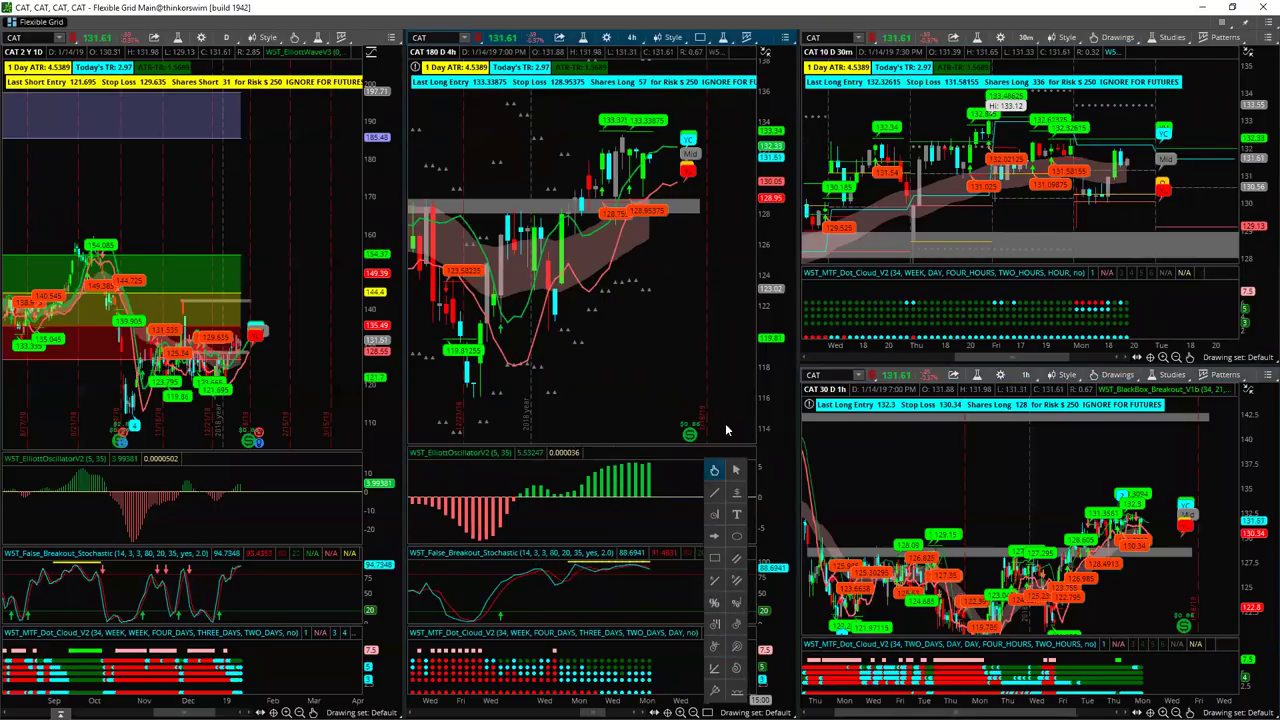
# Expand the 4-hour CAT chart to fill the grid and widen its range to show both rectangle zones
pyautogui.click(786, 40)
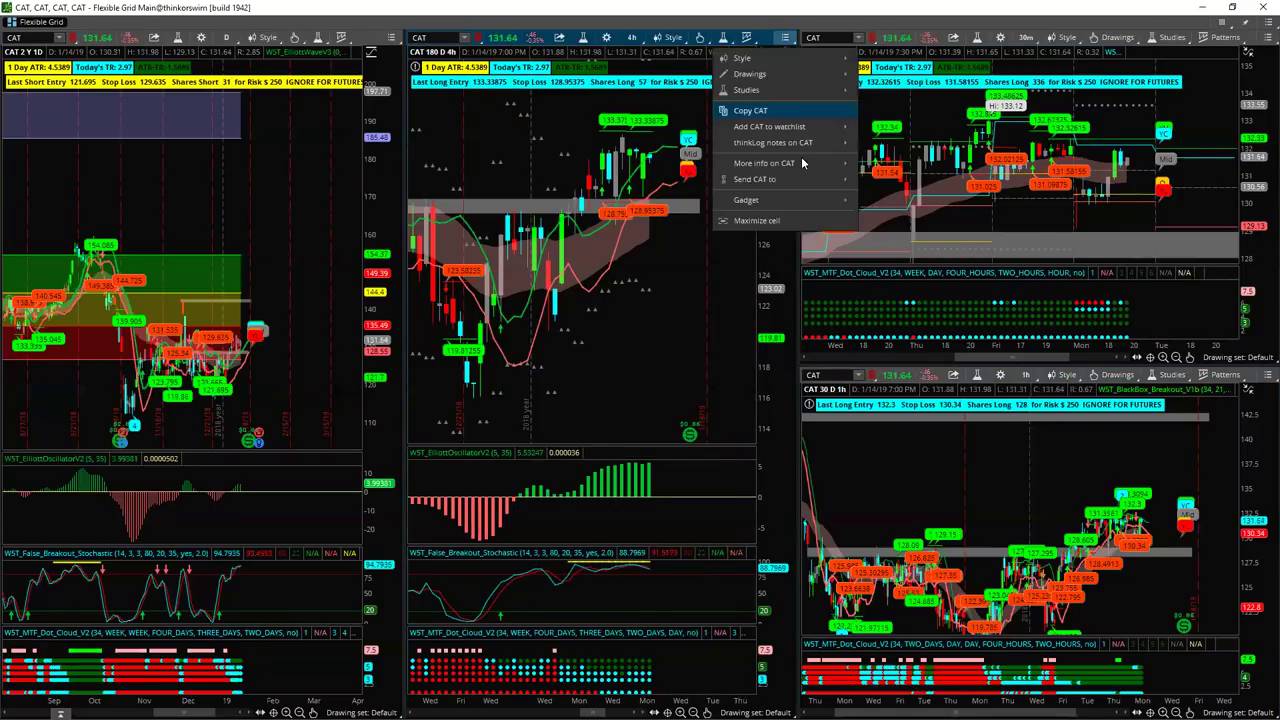
pyautogui.click(756, 222)
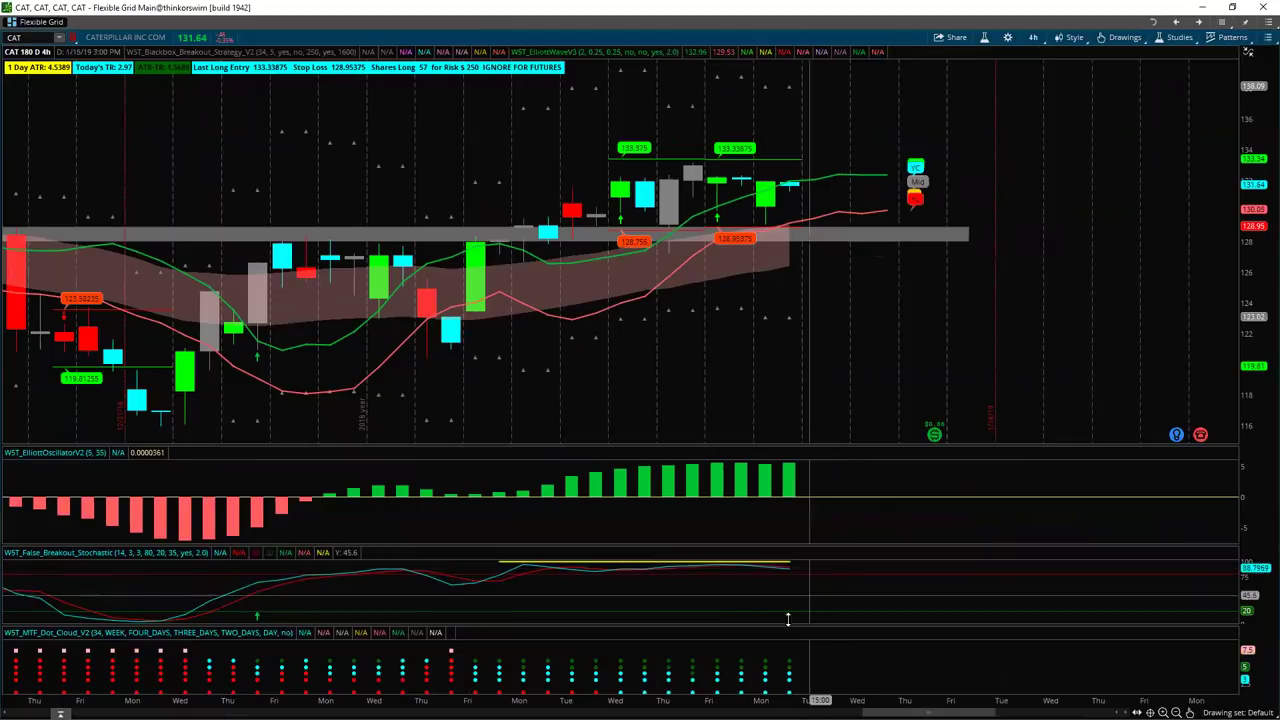
pyautogui.moveTo(750, 700); pyautogui.dragTo(780, 700)
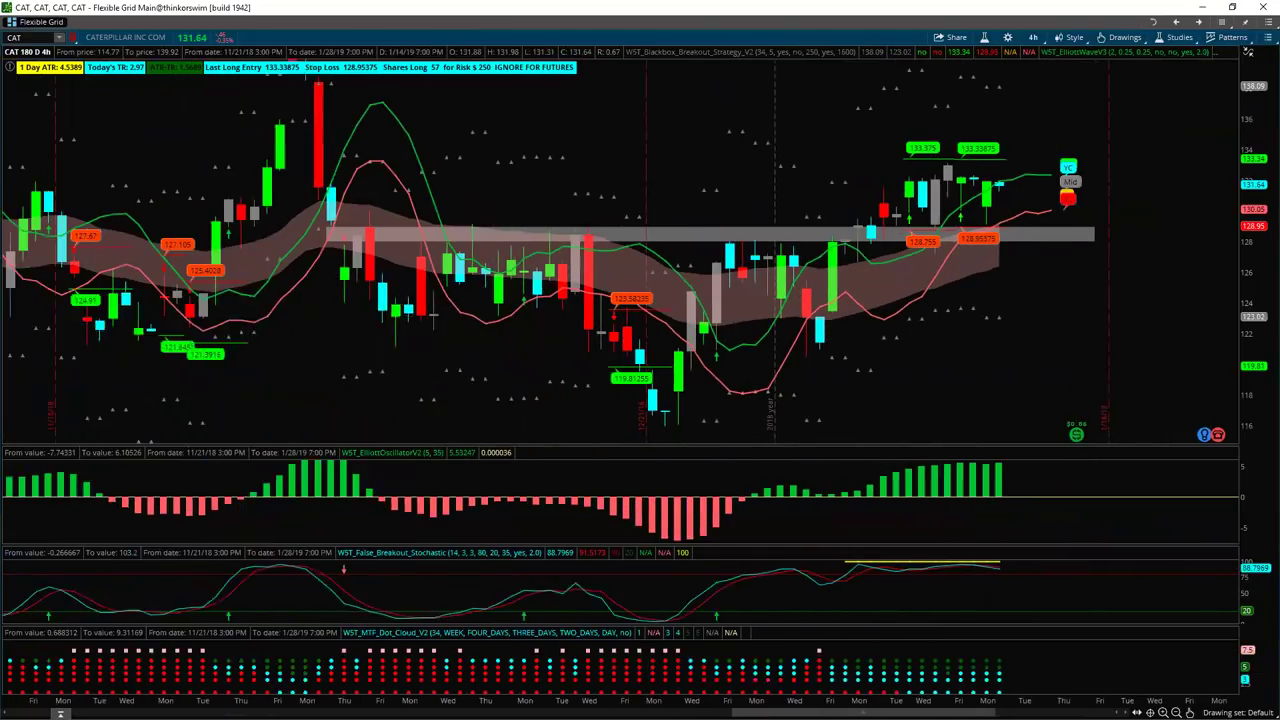
pyautogui.scroll(5, 929, 577)
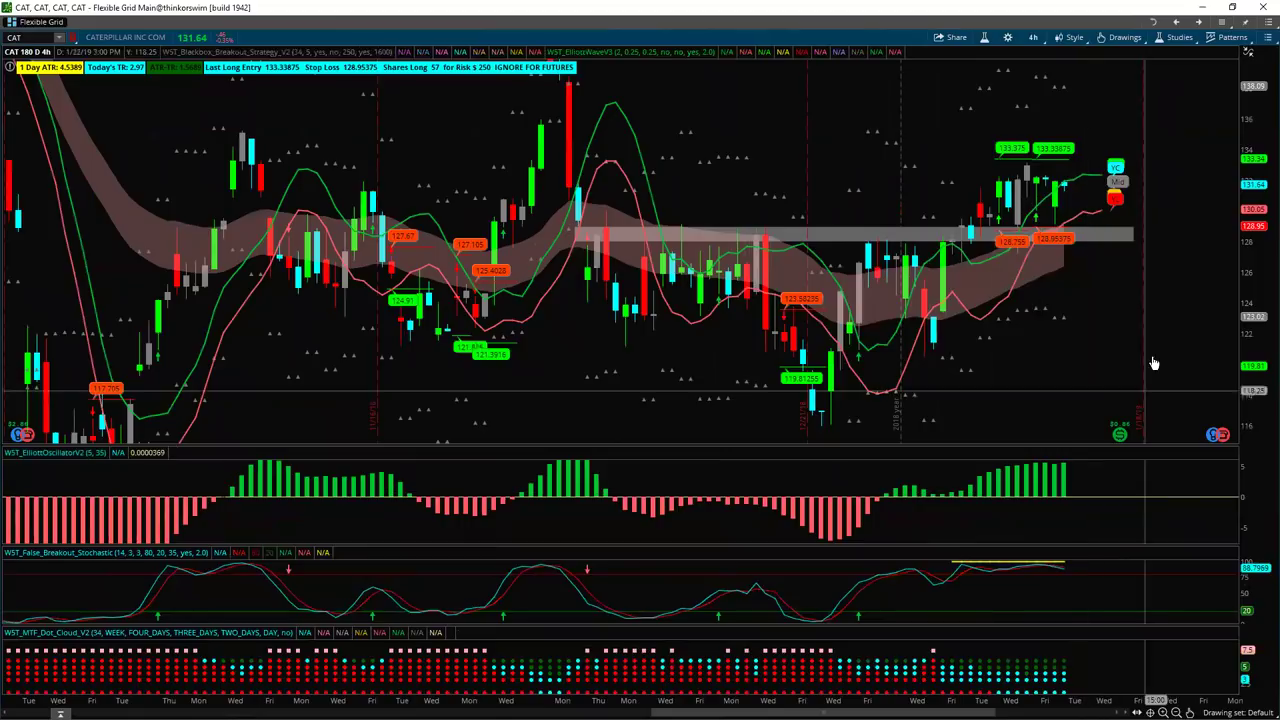
pyautogui.scroll(-5, 1020, 349)
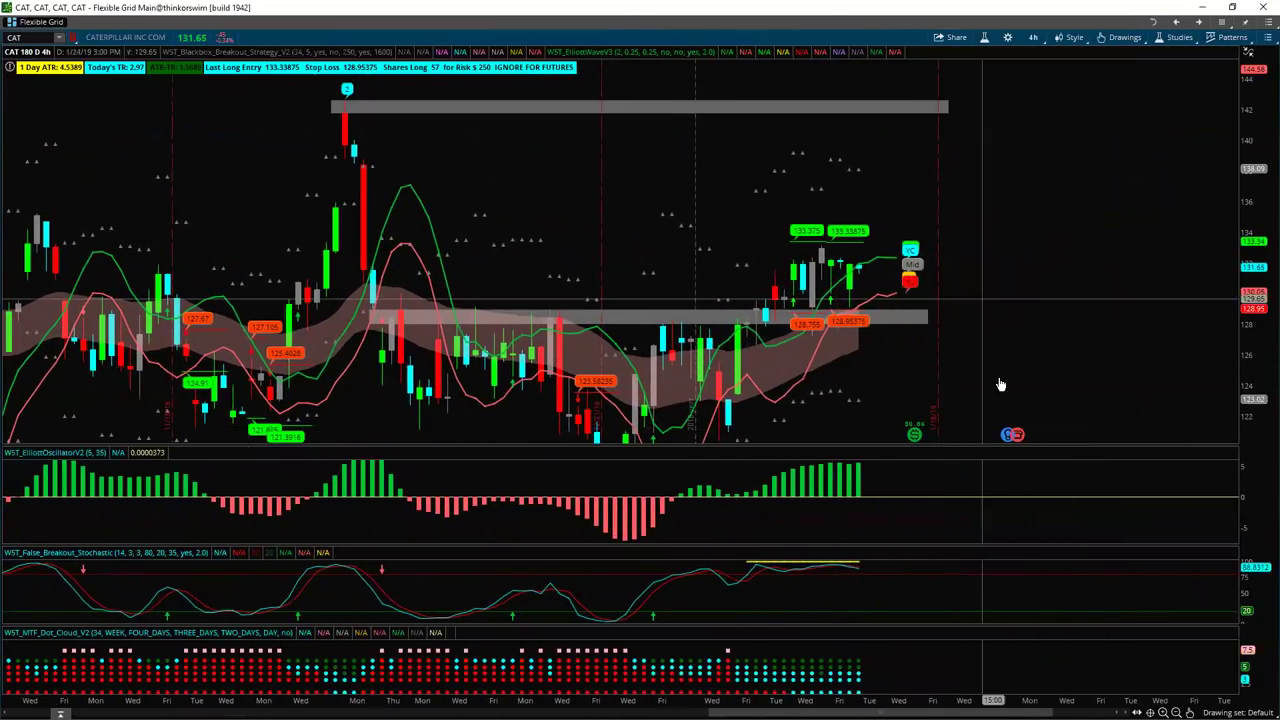
# Draw a Fibonacci extension from about 129 at the lower zone up to the breakout entry at about 133.35
pyautogui.moveTo(1215, 666)
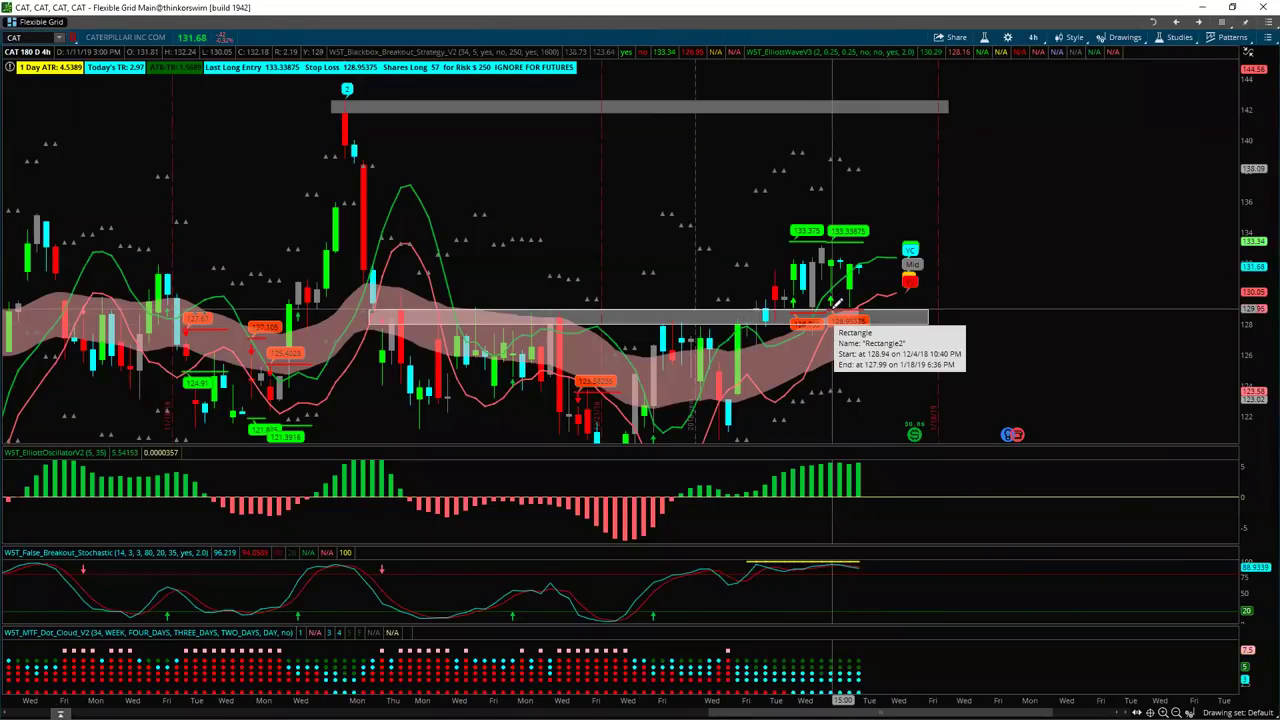
pyautogui.click(860, 233)
pyautogui.click(859, 237)
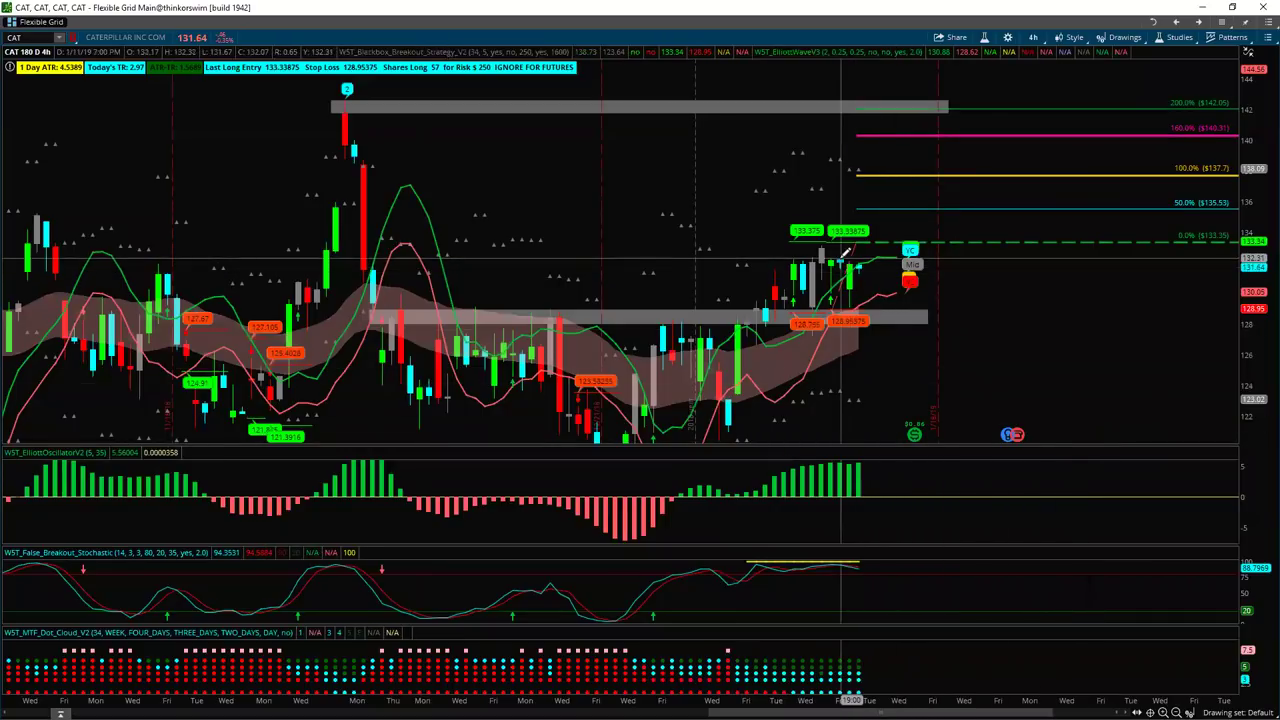
# Add a price level at about 128.96 along the lower zone's upper edge, and stretch the 4-hour chart's price scale
pyautogui.moveTo(1123, 237)
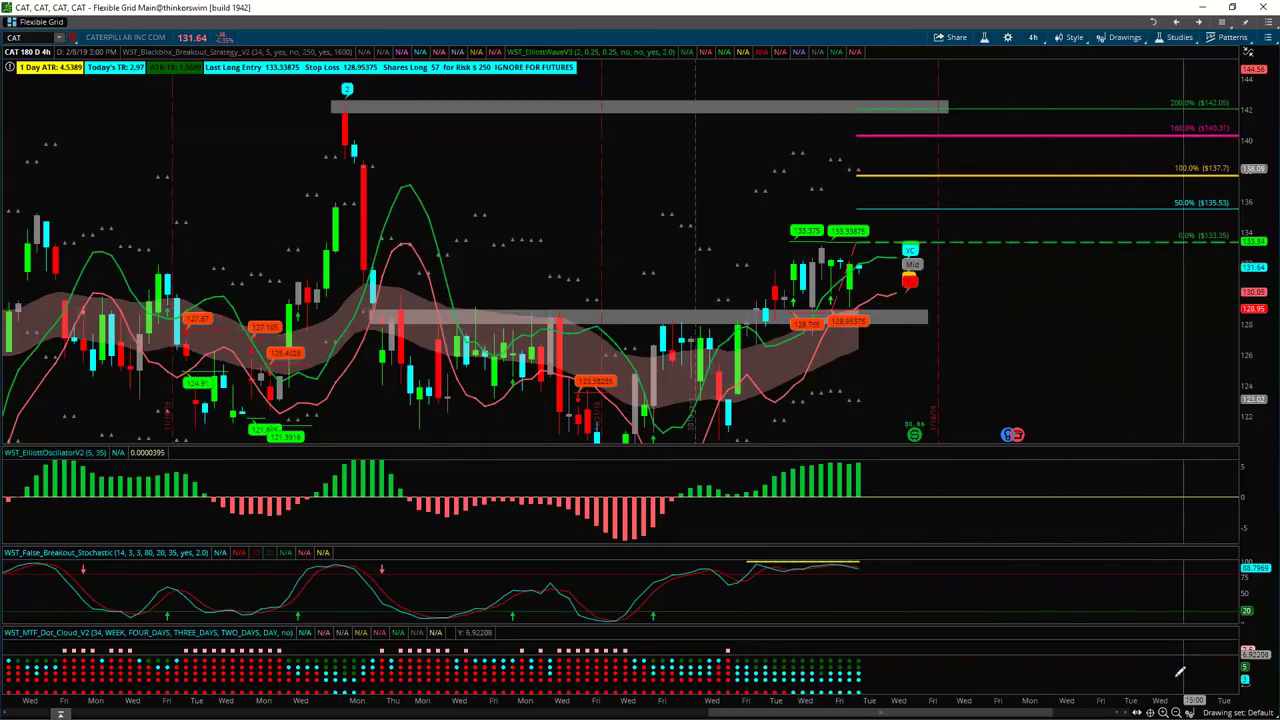
pyautogui.moveTo(1190, 712)
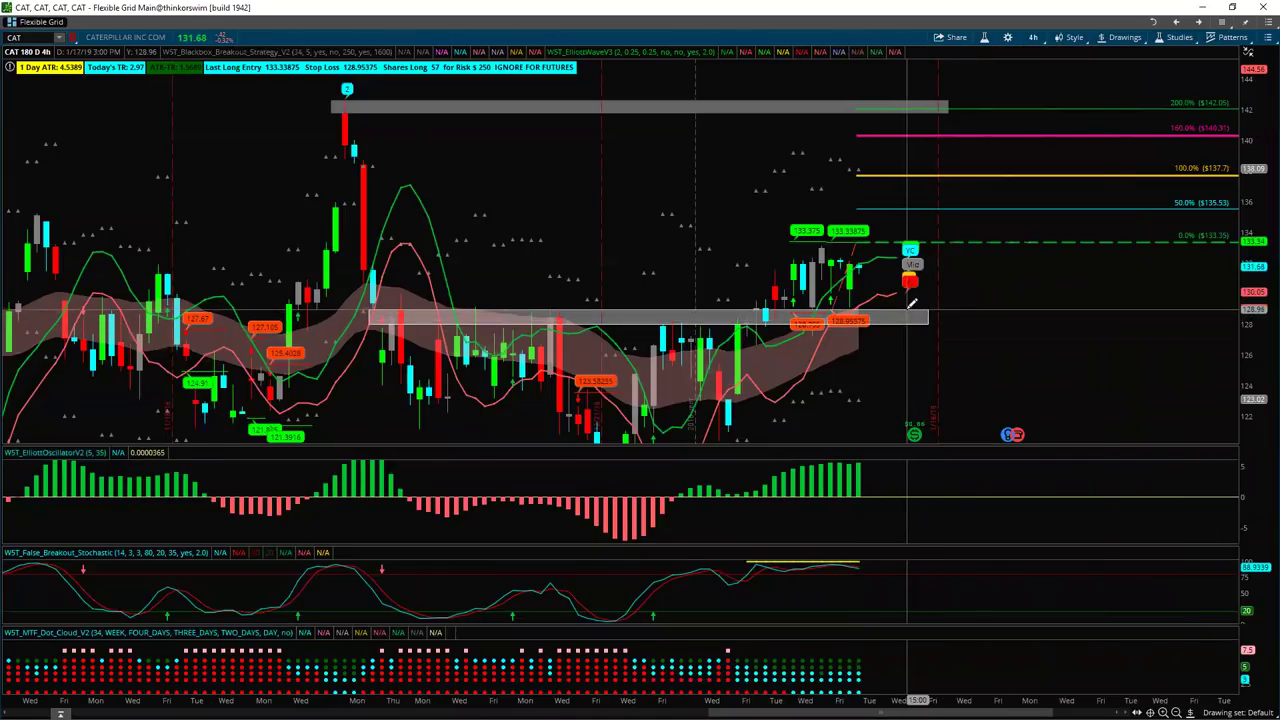
pyautogui.moveTo(910, 307)
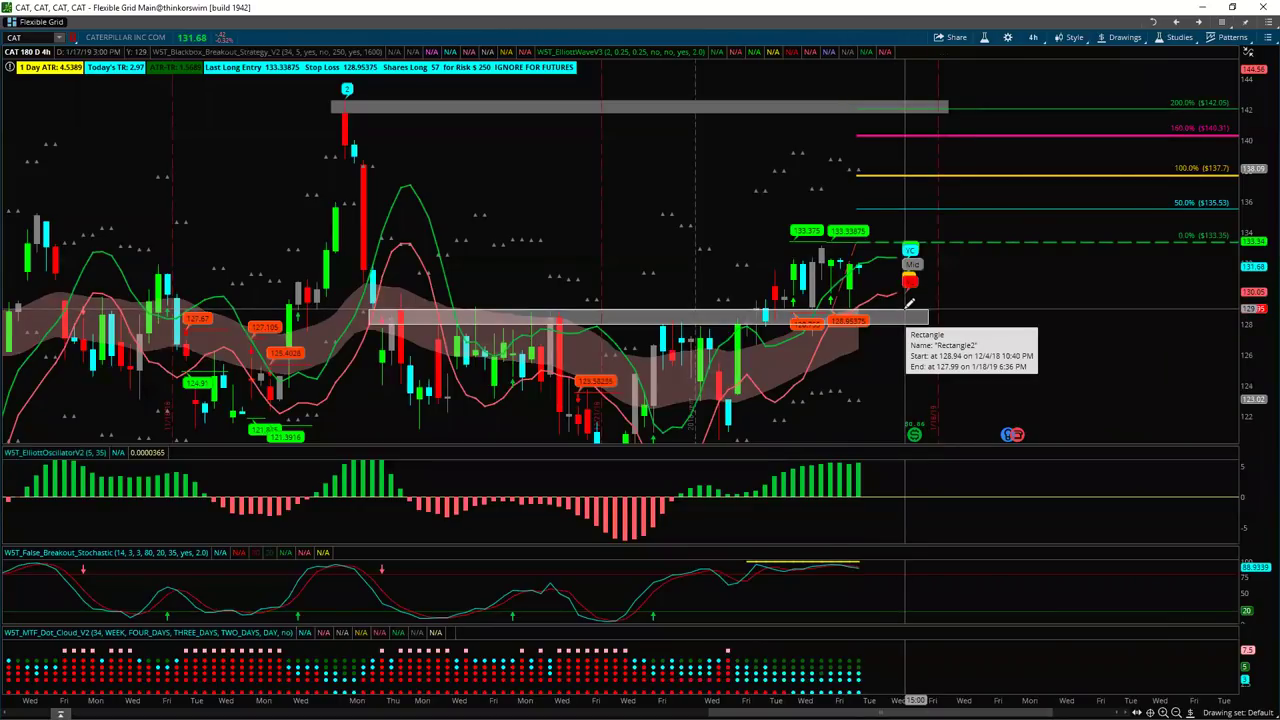
pyautogui.click(909, 303)
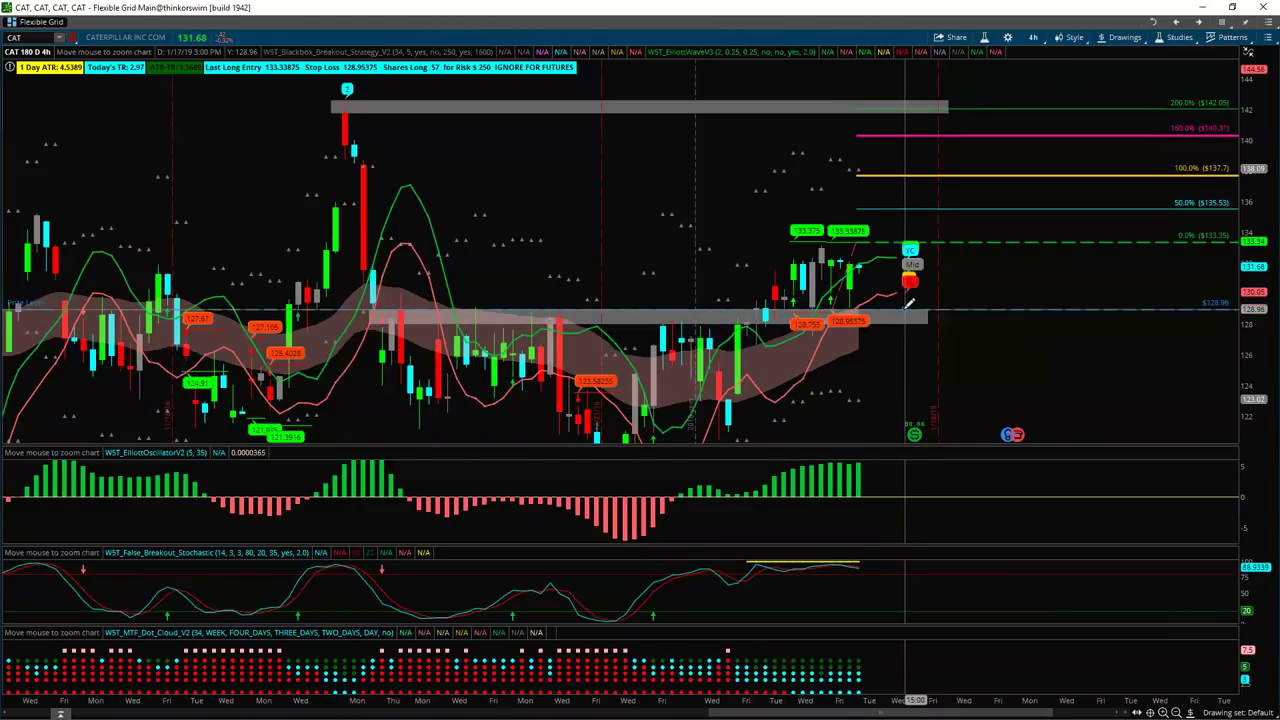
pyautogui.click(909, 305)
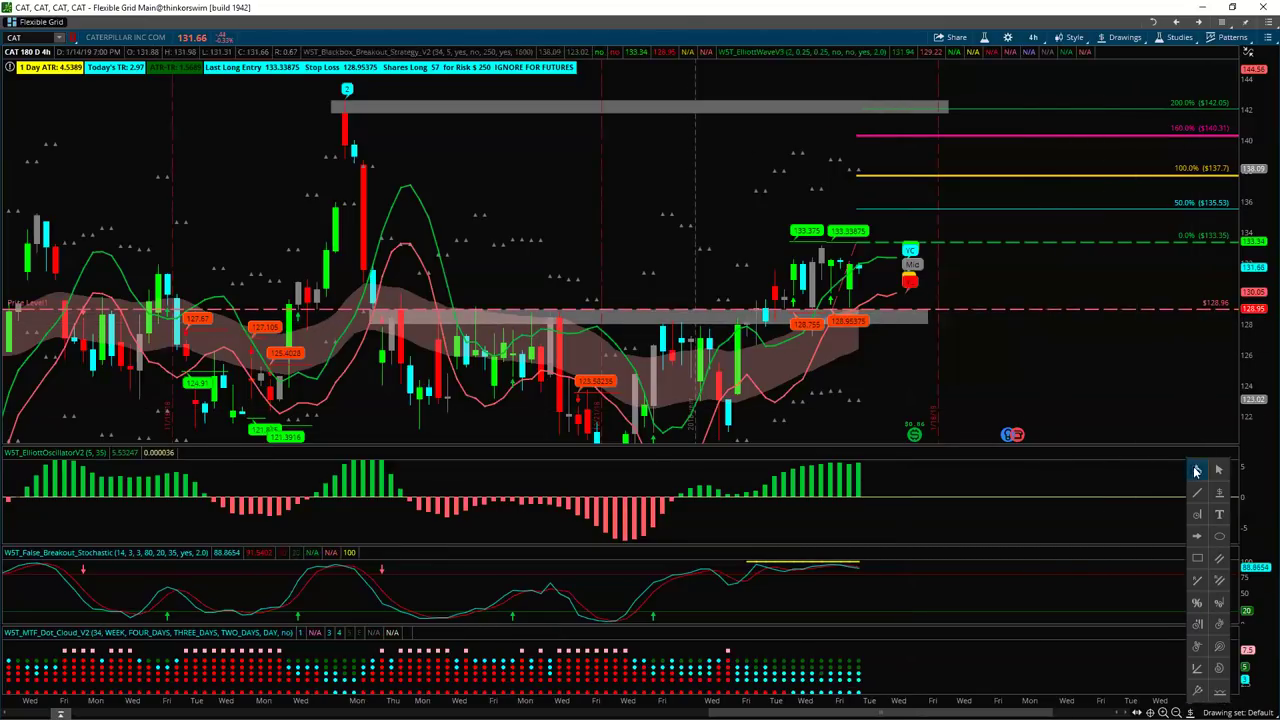
pyautogui.moveTo(1250, 377); pyautogui.dragTo(1250, 400)
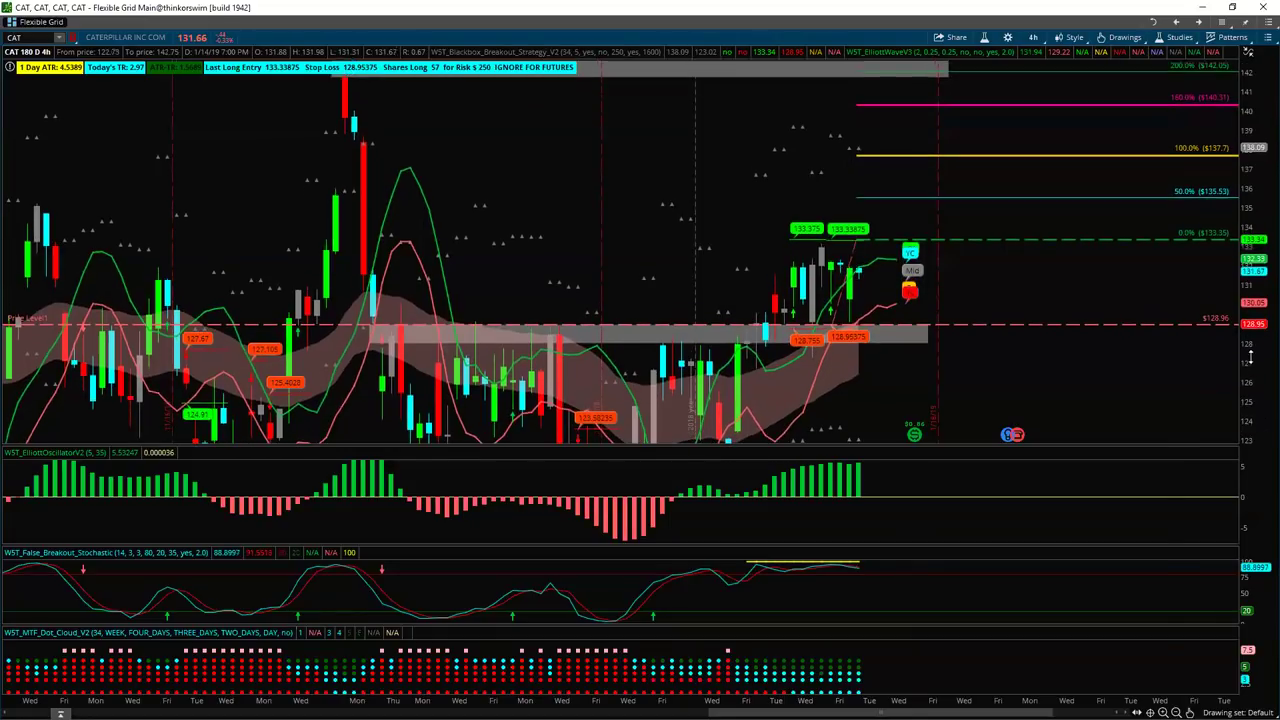
# Recenter the expanded 4-hour CAT chart on the breakout and Fibonacci targets, and restore the four-chart grid
pyautogui.moveTo(1097, 403); pyautogui.dragTo(1050, 374)
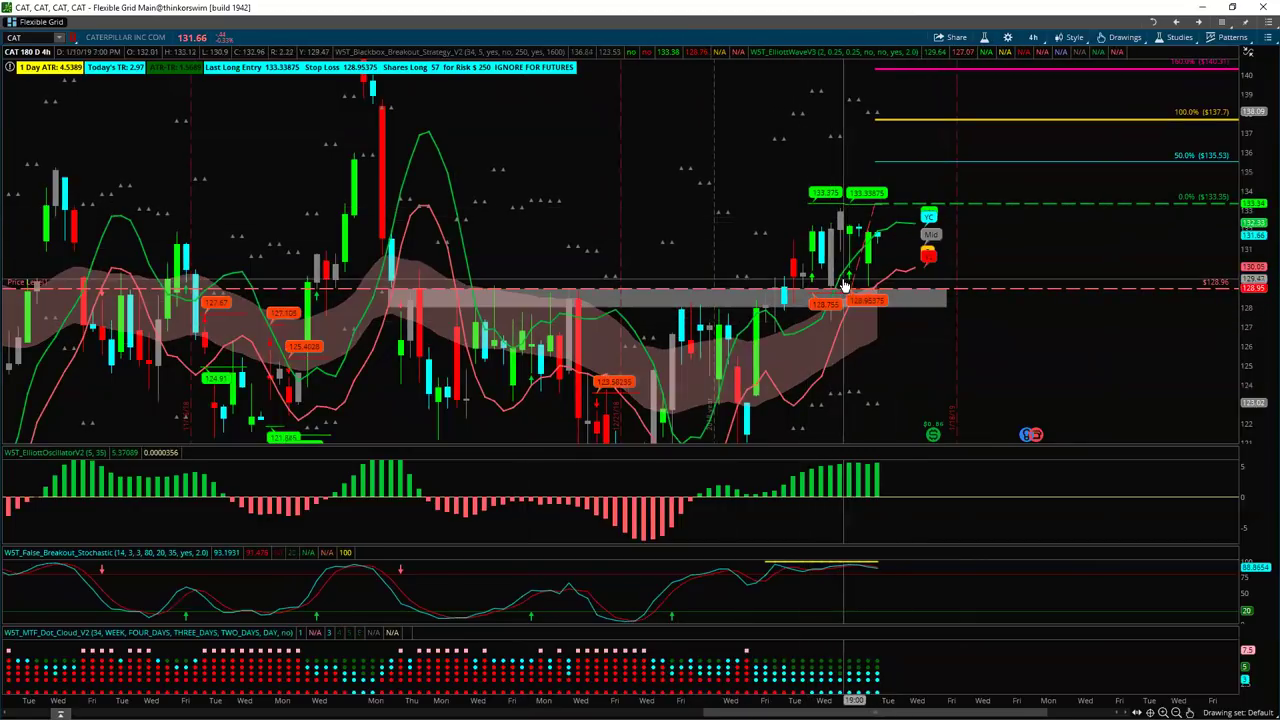
pyautogui.scroll(-3, 1080, 255)
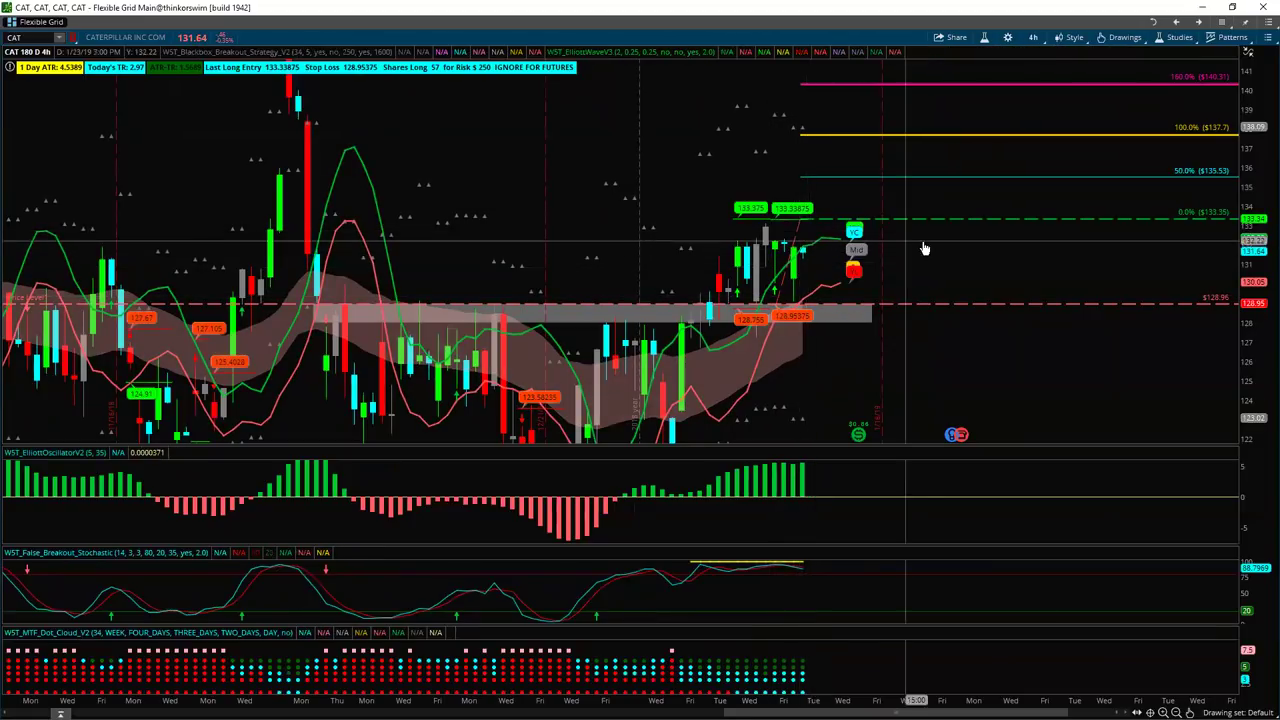
pyautogui.moveTo(826, 310)
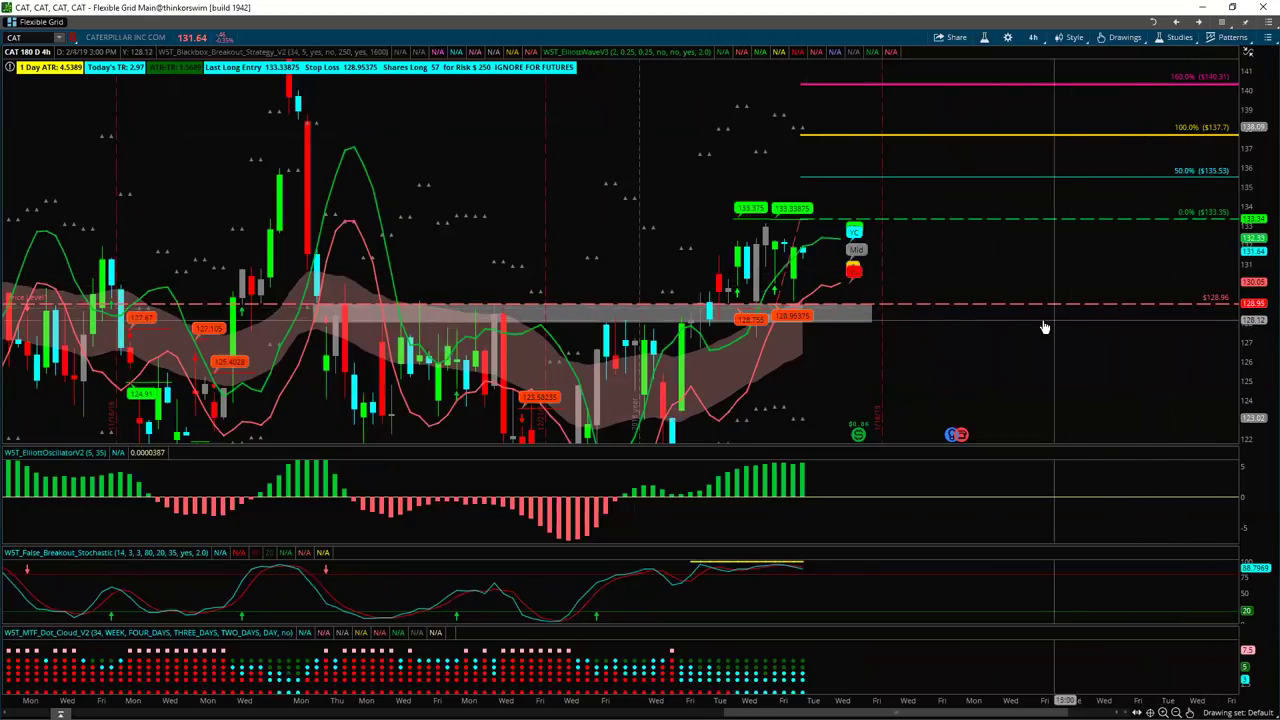
pyautogui.moveTo(905, 370); pyautogui.dragTo(1266, 41)
pyautogui.click(1267, 37)
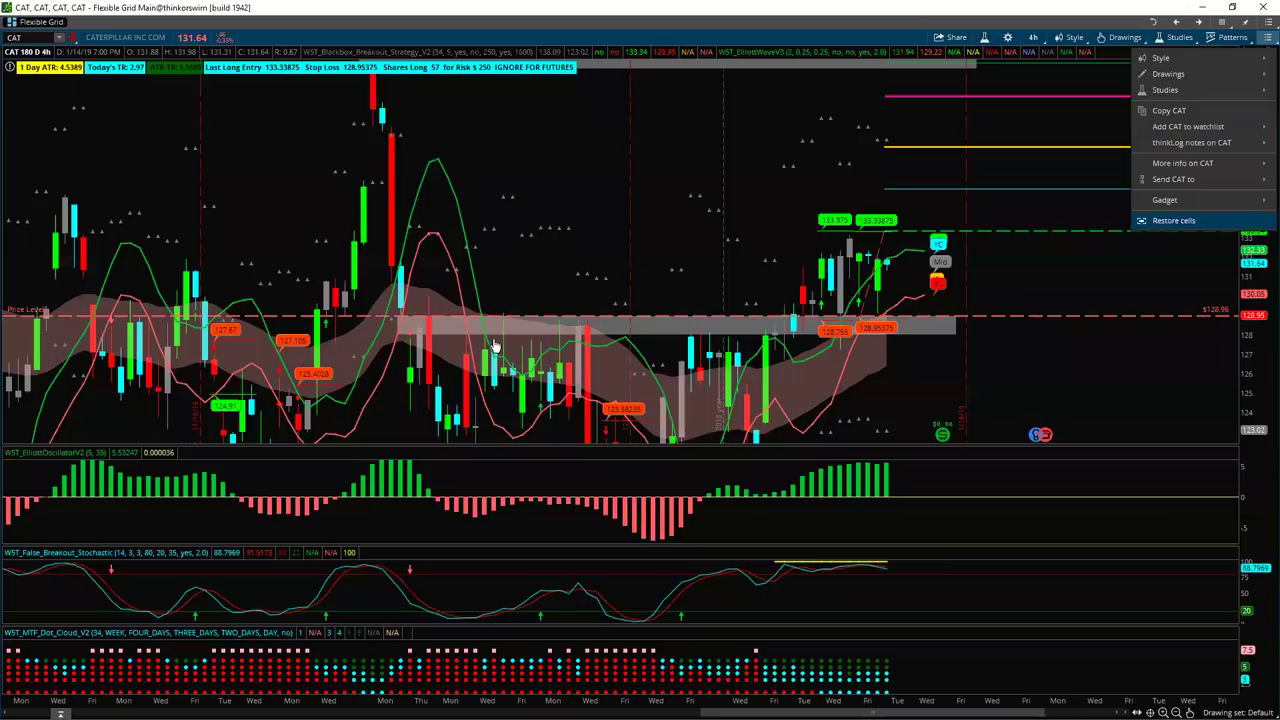
pyautogui.press('Return')
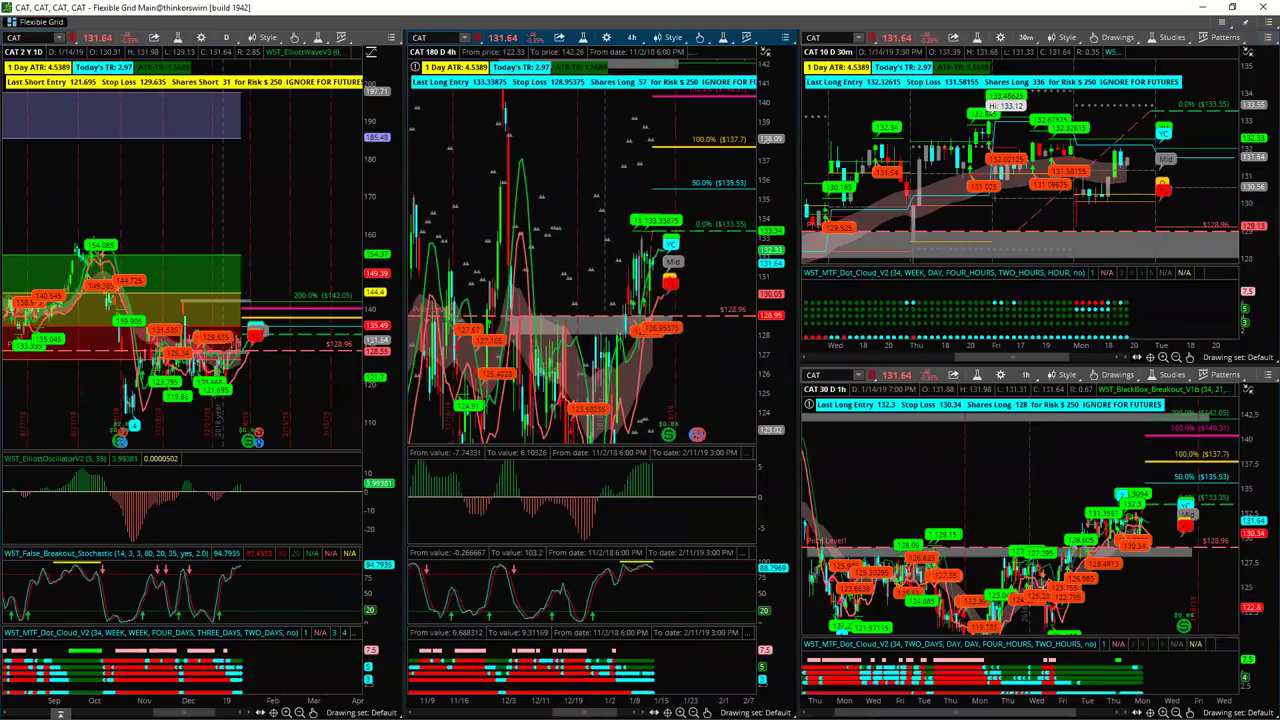
# Bring the recent CAT candles into view, load PG in all four linked charts, and maximize its daily chart
pyautogui.moveTo(609, 690); pyautogui.dragTo(600, 690)
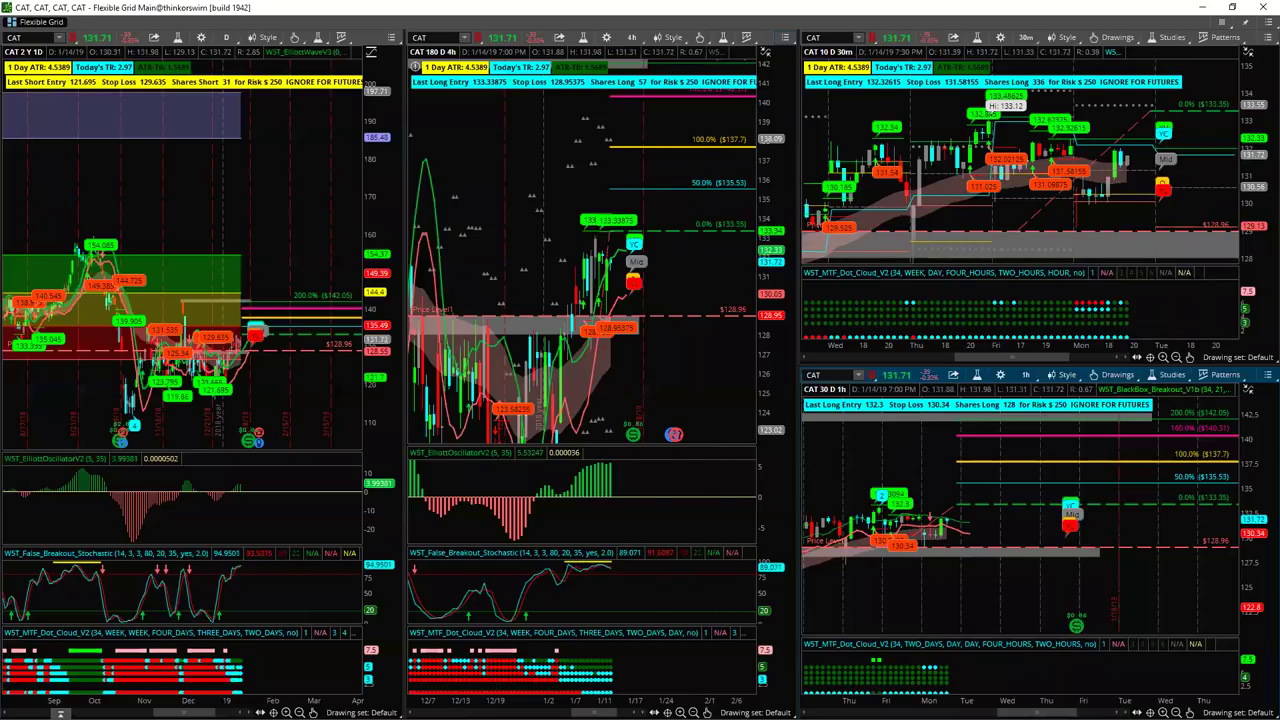
pyautogui.press('Return')
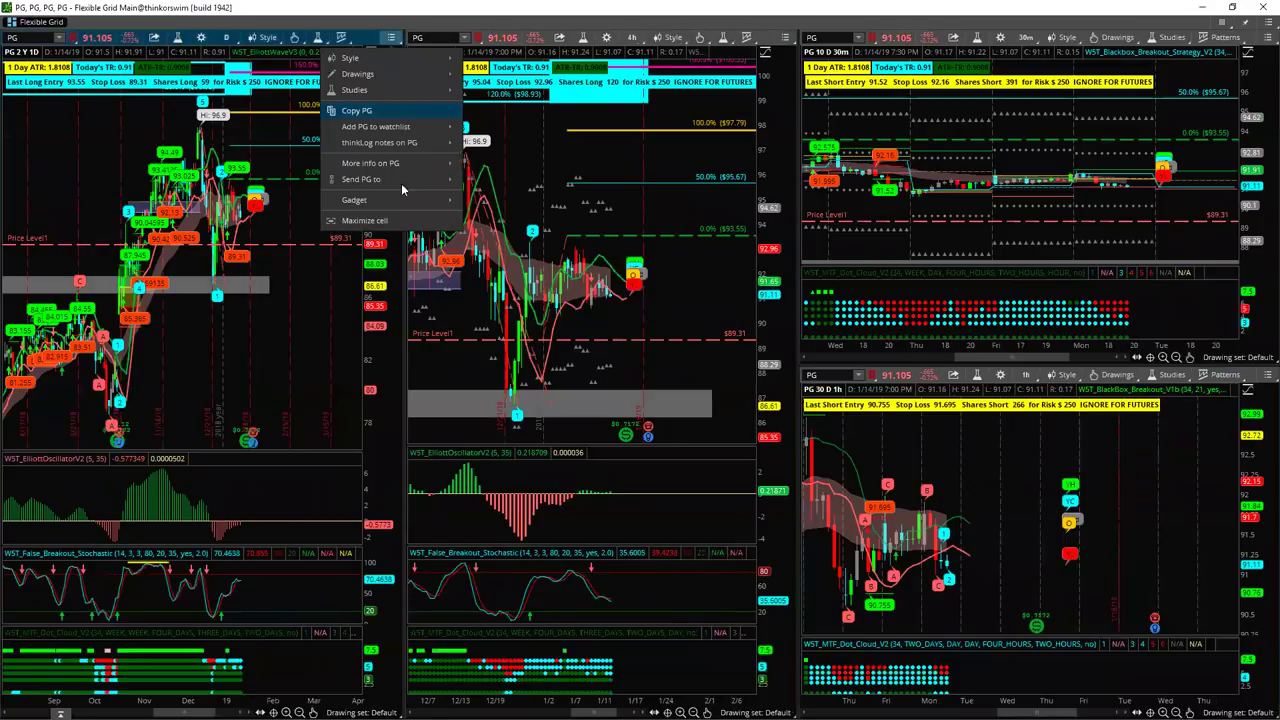
pyautogui.click(364, 220)
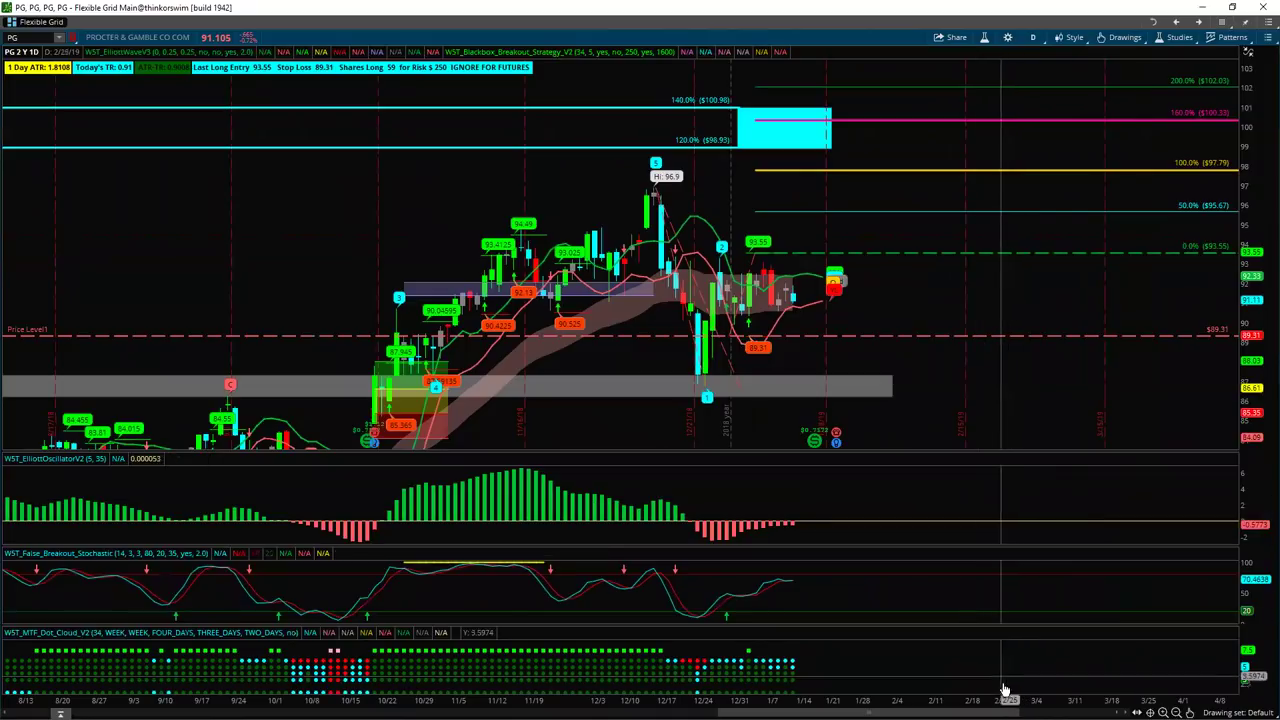
# Examine the recent candles on the PG daily chart against its Fibonacci targets, rectangle zones and the 89.31 price level
pyautogui.scroll(-5, 1000, 686)
pyautogui.scroll(-3, 628, 429)
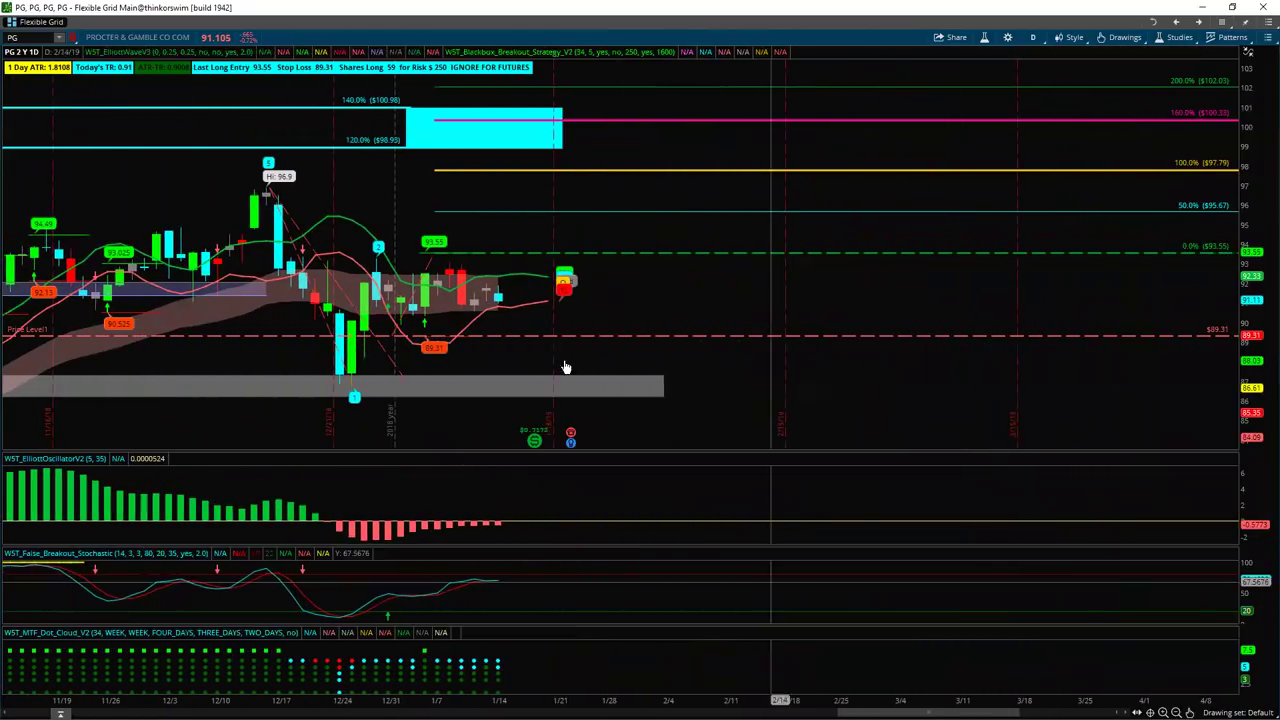
pyautogui.scroll(3, 771, 243)
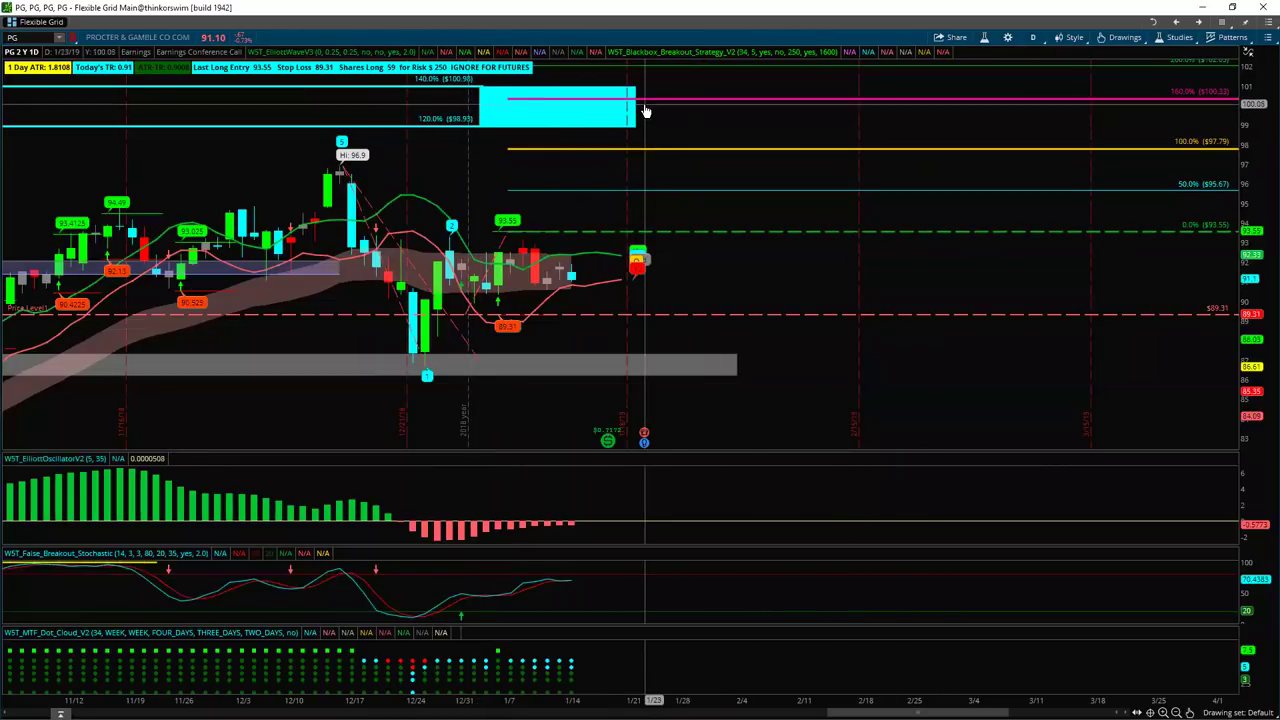
pyautogui.scroll(-5, 670, 698)
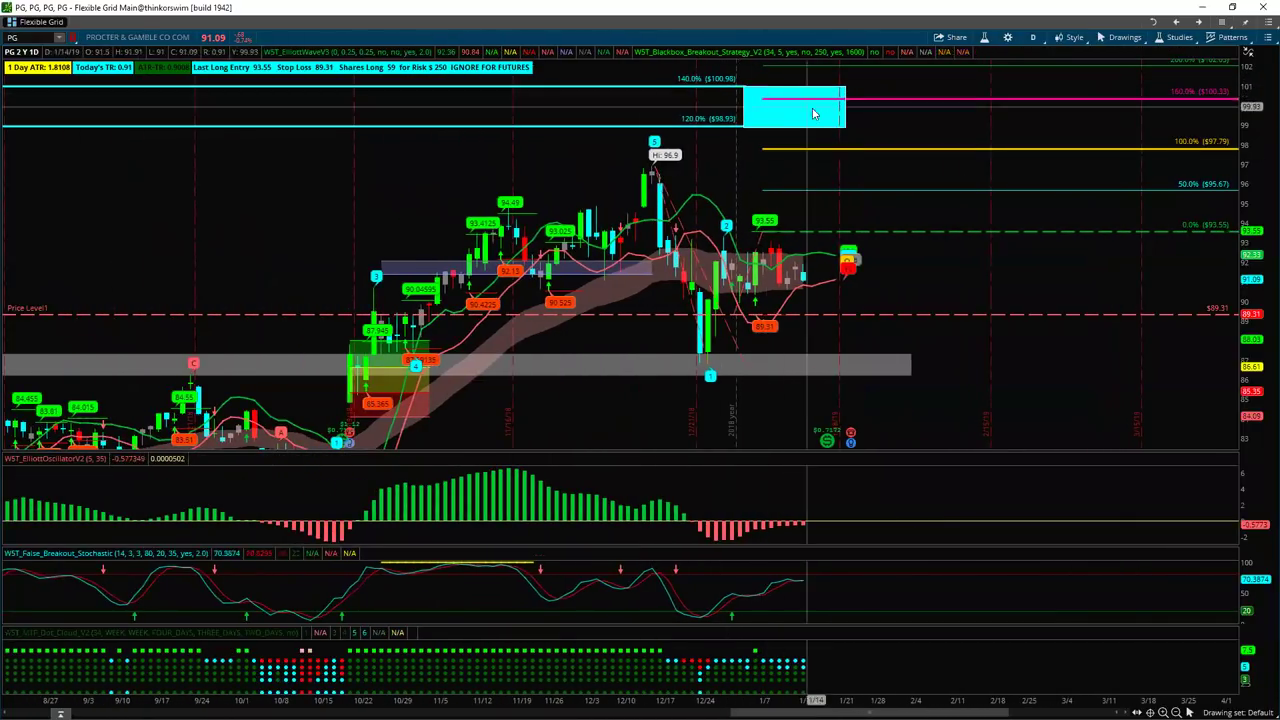
pyautogui.moveTo(877, 177); pyautogui.dragTo(781, 175)
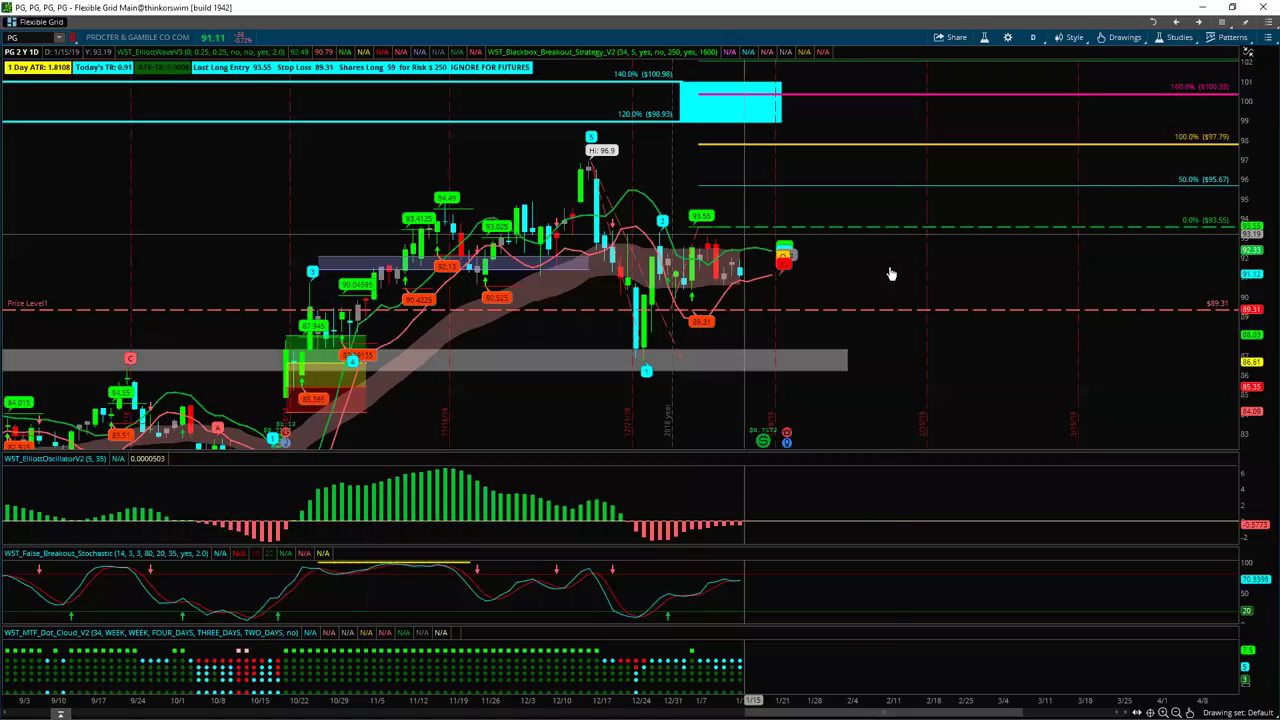
pyautogui.moveTo(923, 360); pyautogui.dragTo(1014, 369)
pyautogui.moveTo(1252, 312); pyautogui.dragTo(1229, 308)
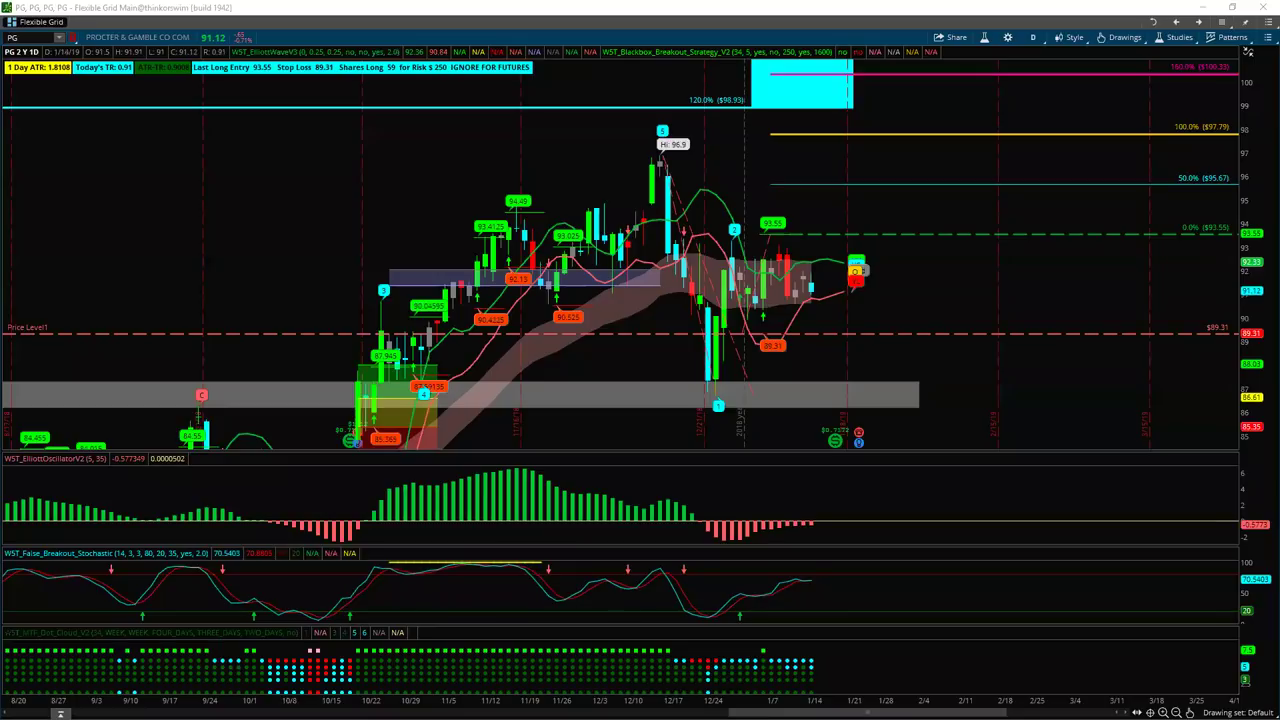
# Switch to Chrome, look through the W5T Core Trading Strategy Course page, and copy its web address
pyautogui.hotkey('alt', 'Tab')
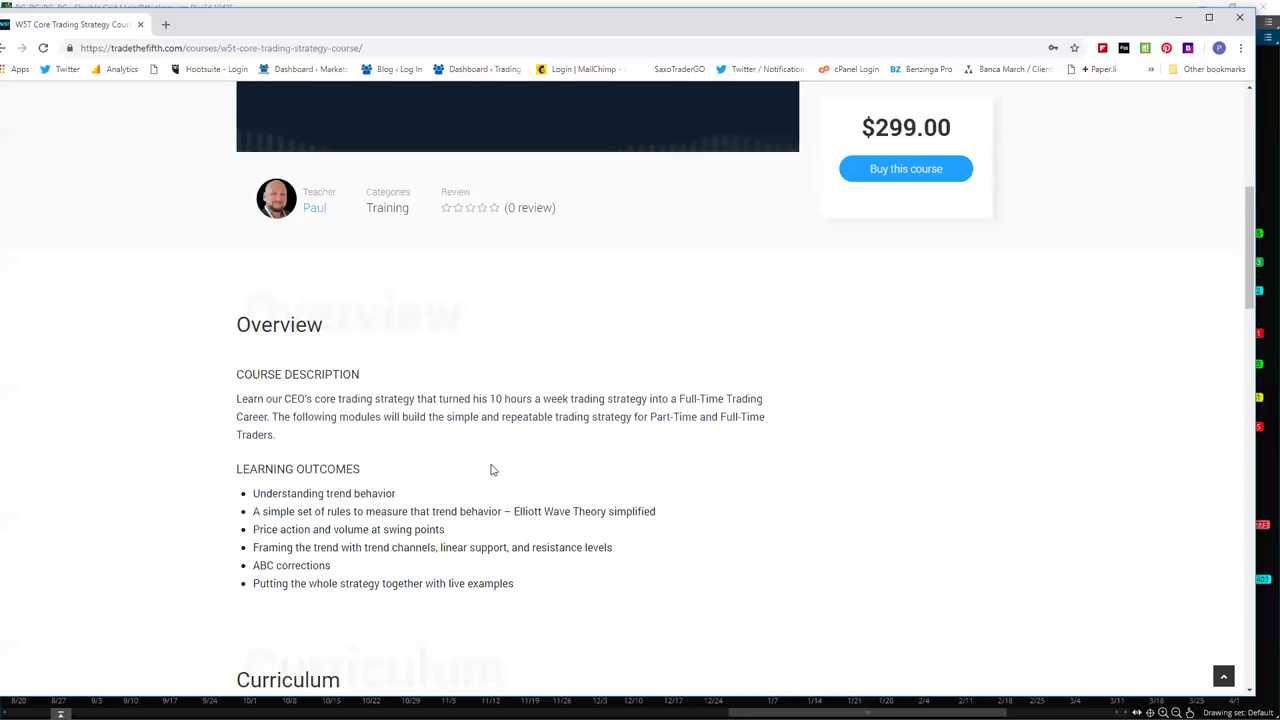
pyautogui.scroll(-5, 508, 451)
pyautogui.scroll(-4, 513, 402)
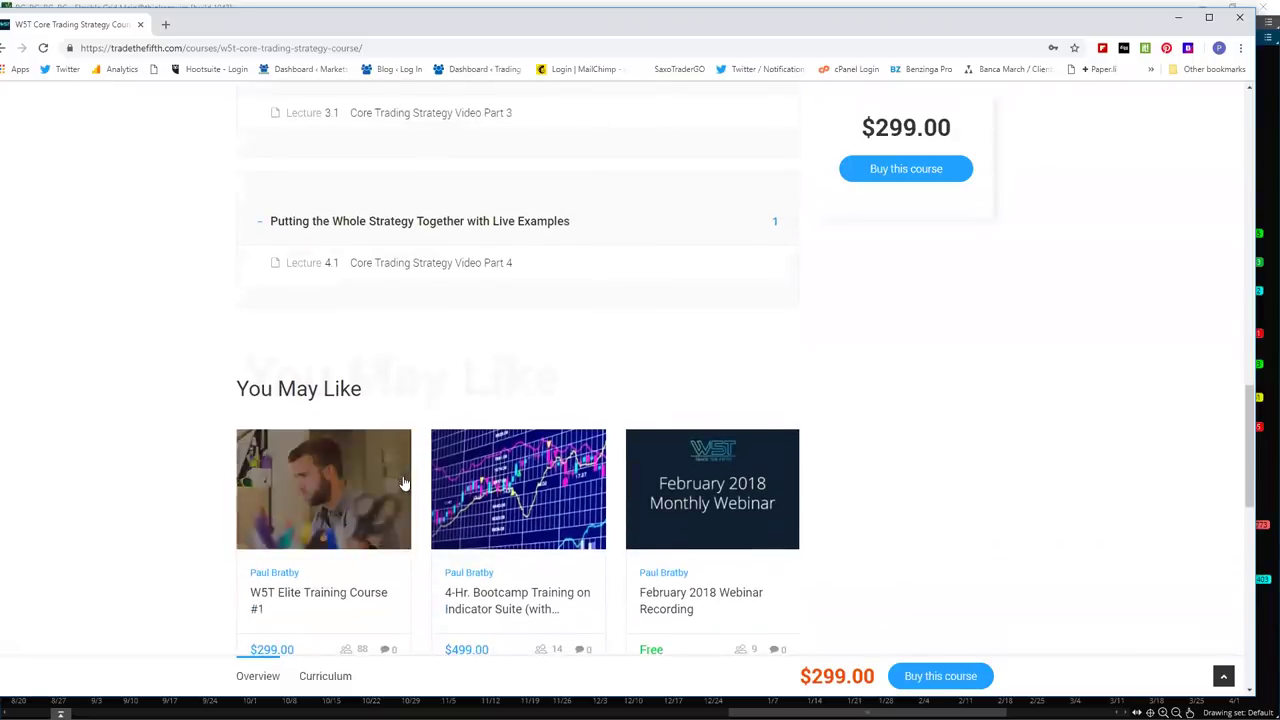
pyautogui.scroll(10, 378, 314)
pyautogui.moveTo(386, 48); pyautogui.dragTo(86, 49)
pyautogui.rightClick(116, 52)
pyautogui.click(143, 122)
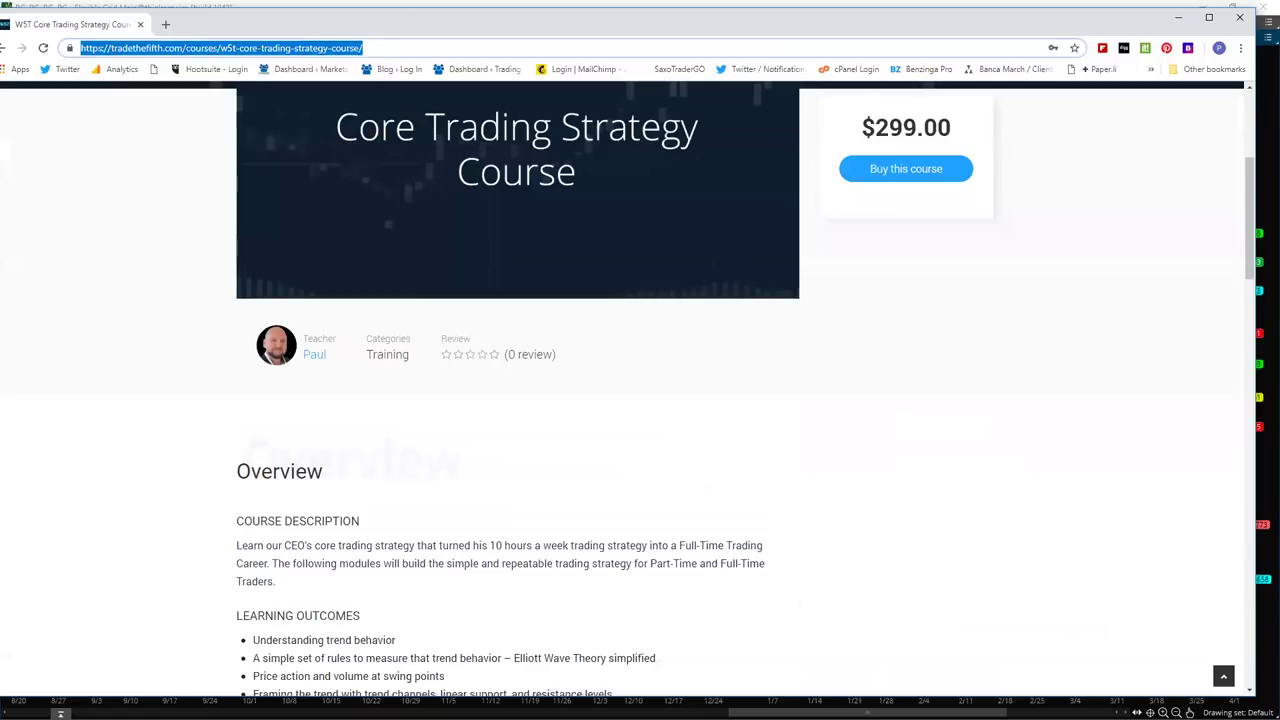
# Switch back to thinkorswim, un-maximize the PG grid window, and bring up the FB 5-minute and 15-minute charts
pyautogui.hotkey('alt', 'Tab')
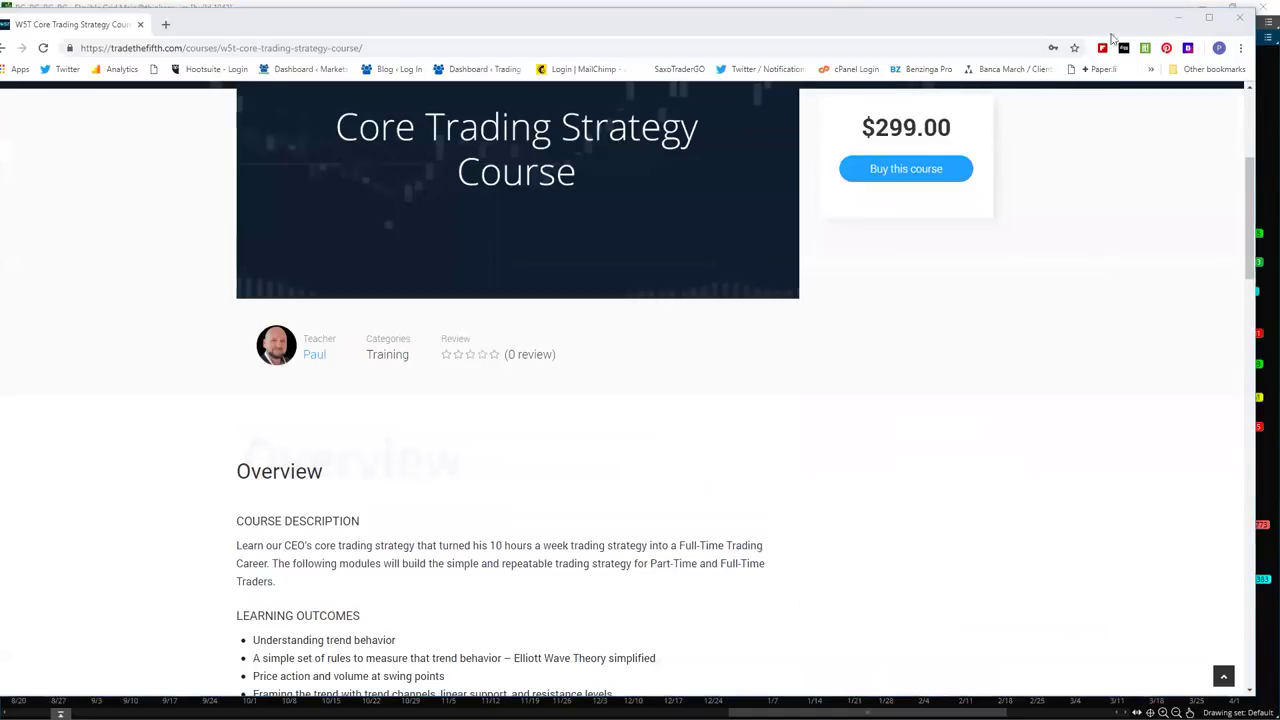
pyautogui.moveTo(1110, 30); pyautogui.dragTo(1092, 46)
pyautogui.click(1157, 38)
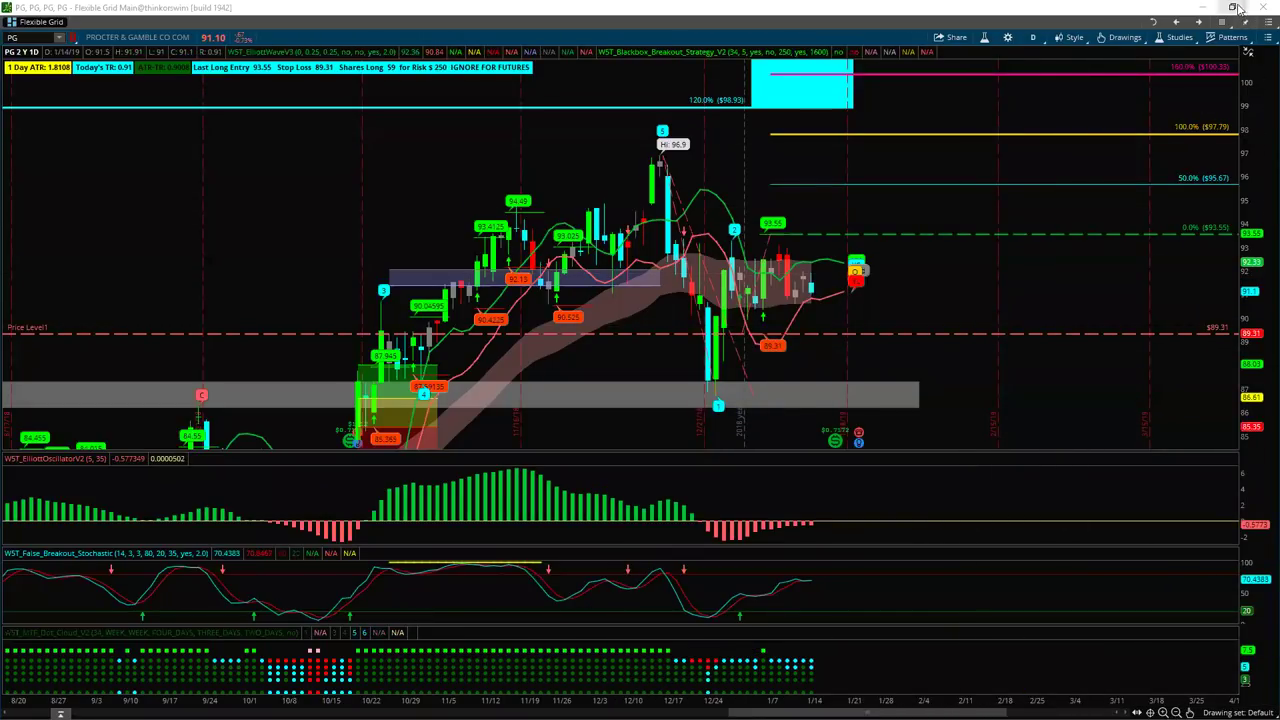
pyautogui.moveTo(1104, 14); pyautogui.dragTo(1080, 38)
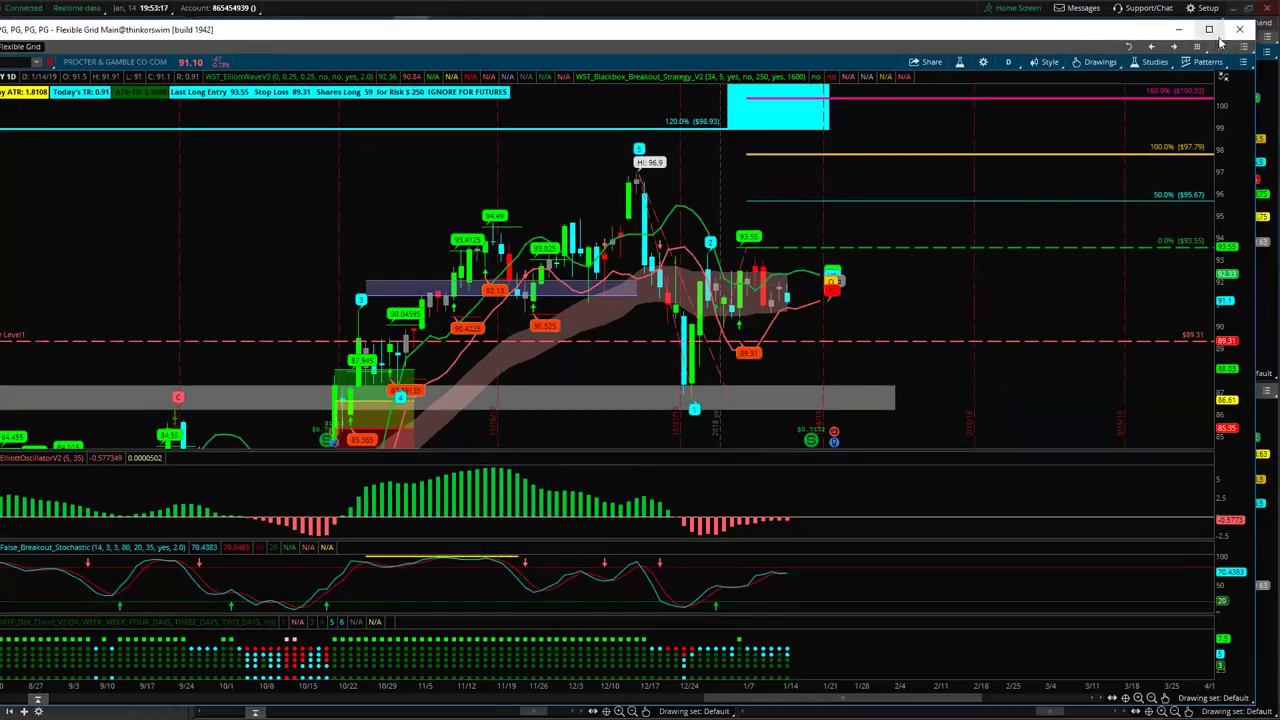
pyautogui.hotkey('alt', 'Tab')
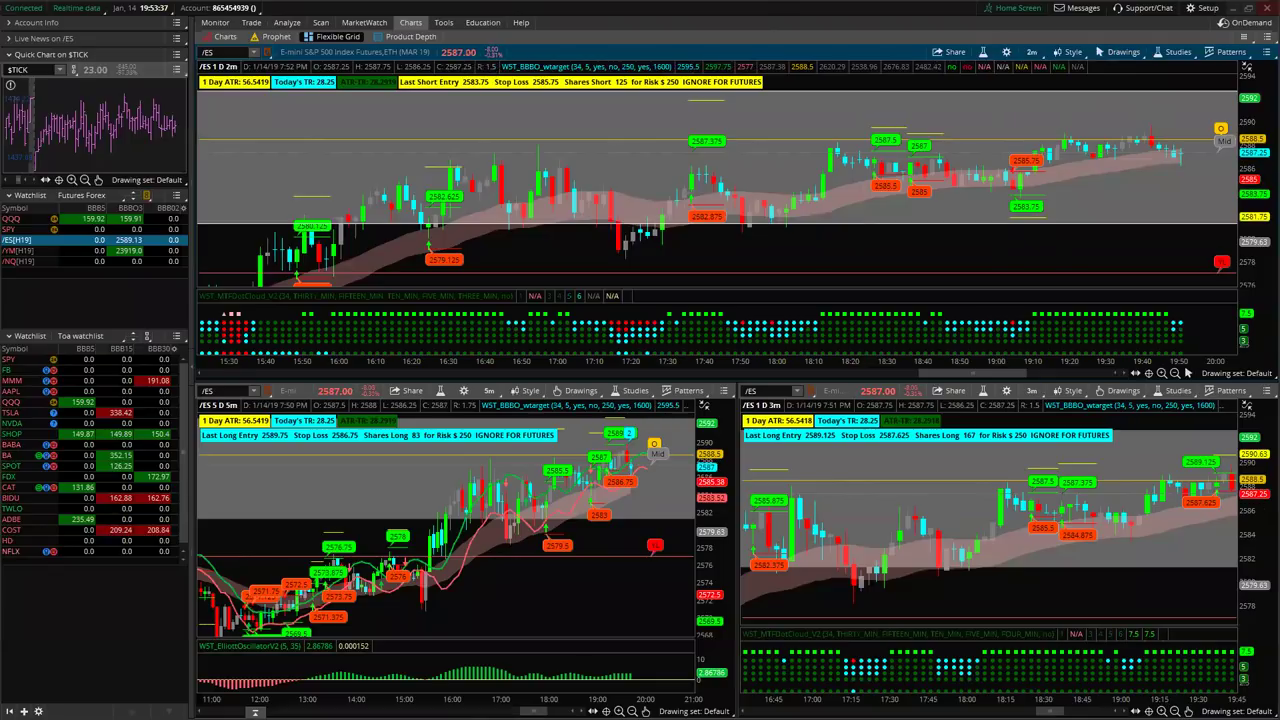
pyautogui.moveTo(1279, 10); pyautogui.dragTo(1190, 34)
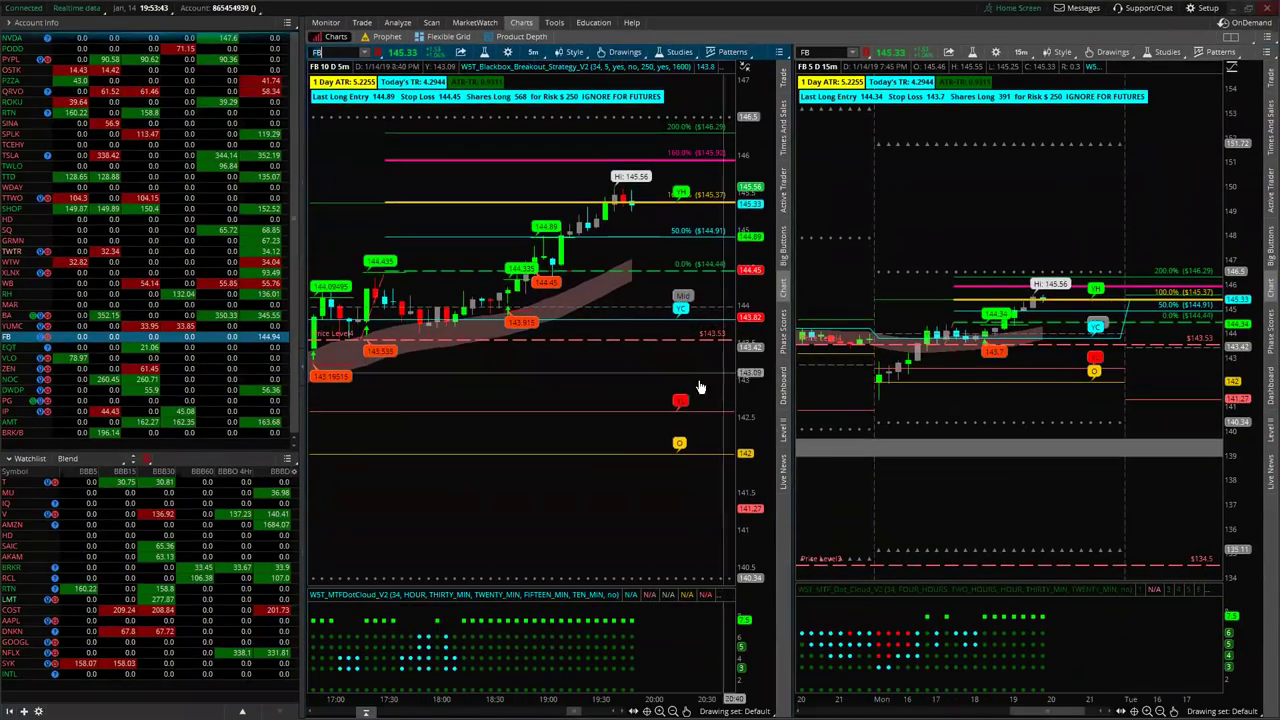
# Examine the FB 5-minute chart's breakout entries and stops against its Fibonacci targets and the 143.53 price level
pyautogui.moveTo(658, 384); pyautogui.dragTo(626, 431)
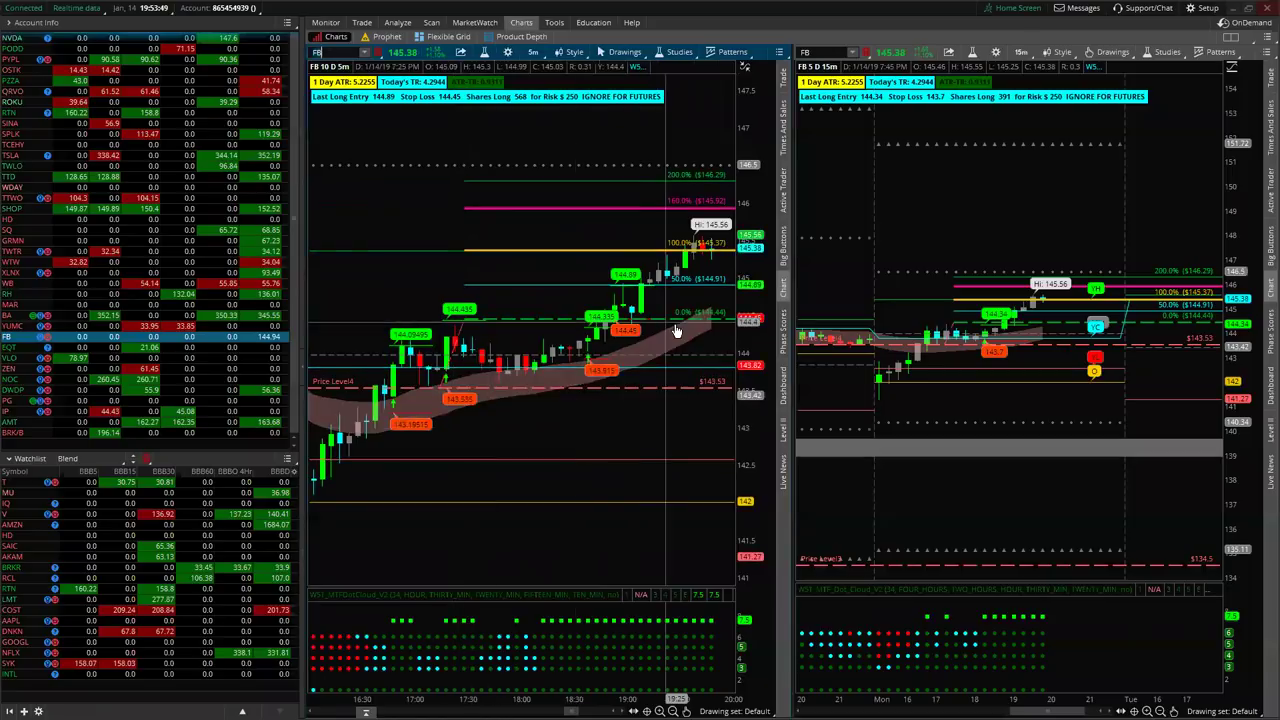
pyautogui.moveTo(500, 277); pyautogui.dragTo(390, 280)
pyautogui.moveTo(763, 368); pyautogui.dragTo(746, 348)
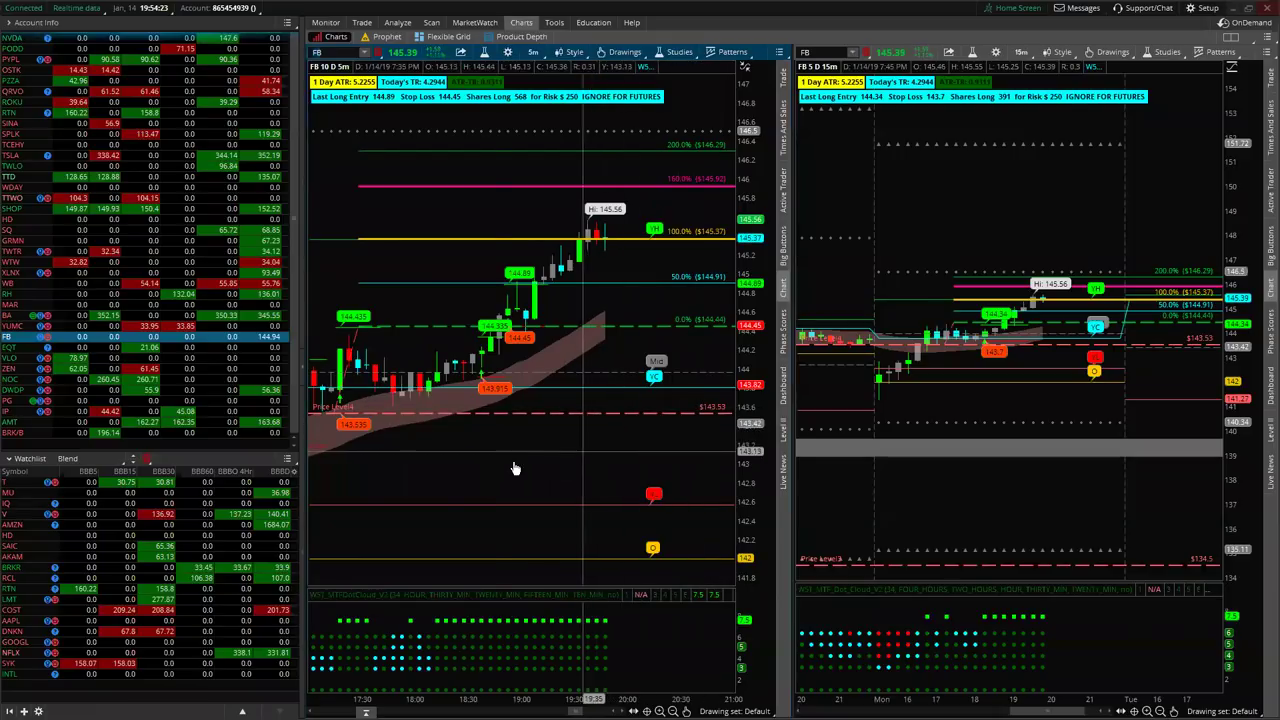
pyautogui.moveTo(457, 471); pyautogui.dragTo(541, 482)
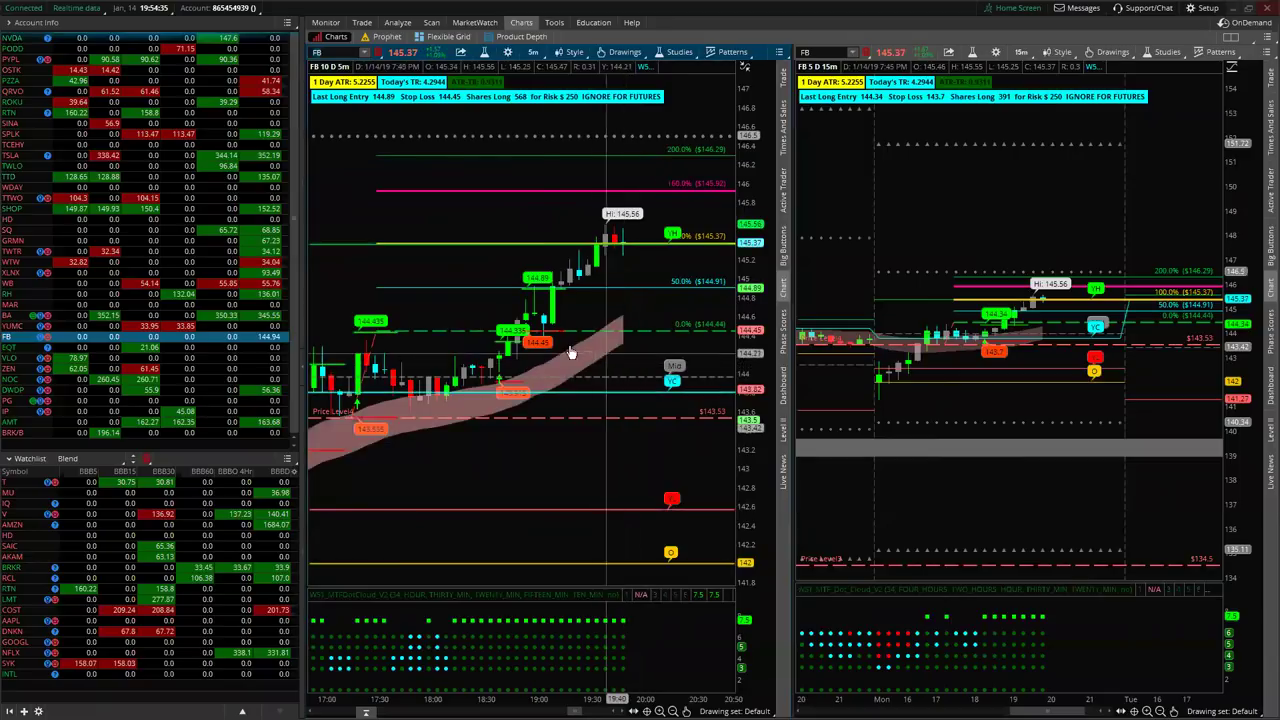
pyautogui.moveTo(463, 316); pyautogui.dragTo(510, 300)
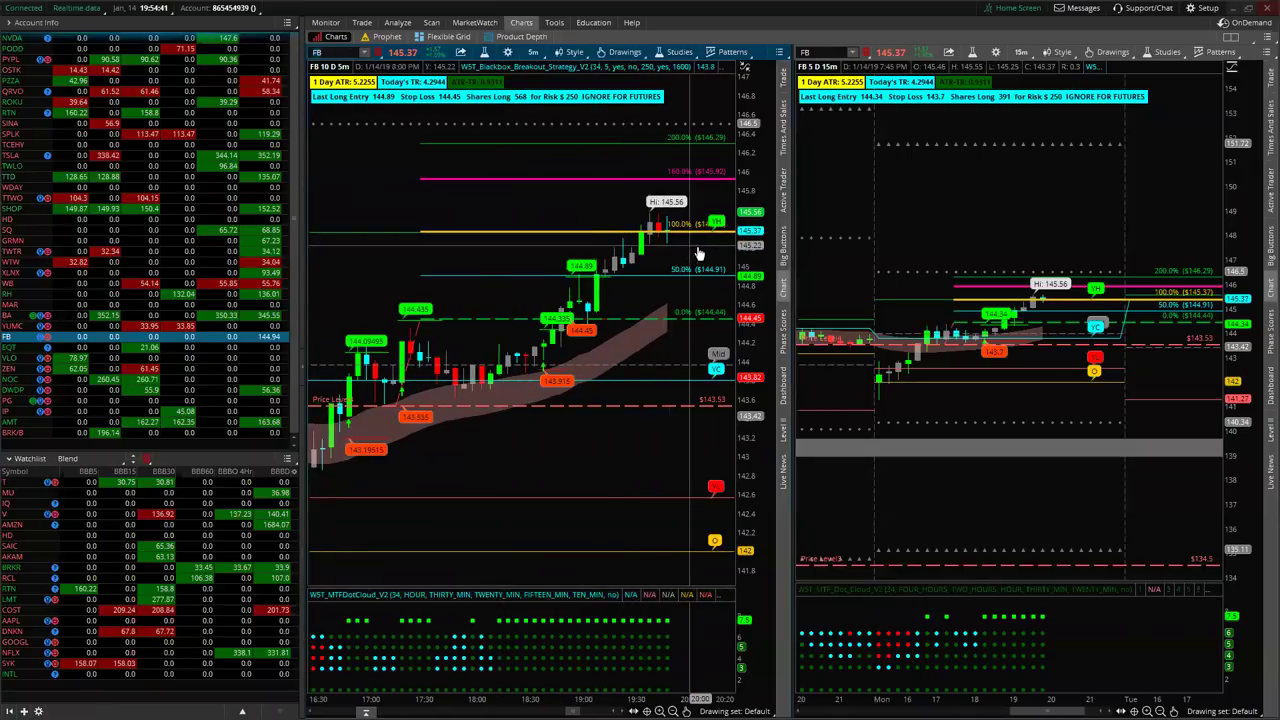
pyautogui.scroll(-2, 668, 268)
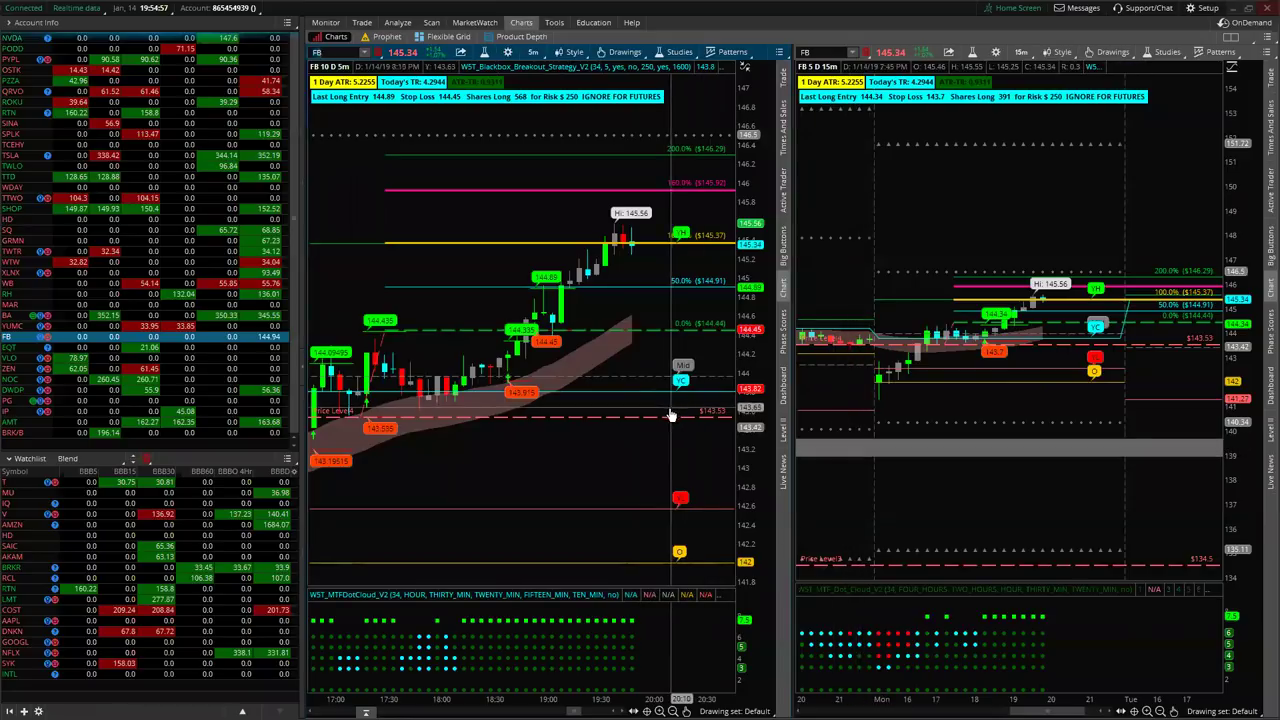
pyautogui.moveTo(563, 483); pyautogui.dragTo(588, 453)
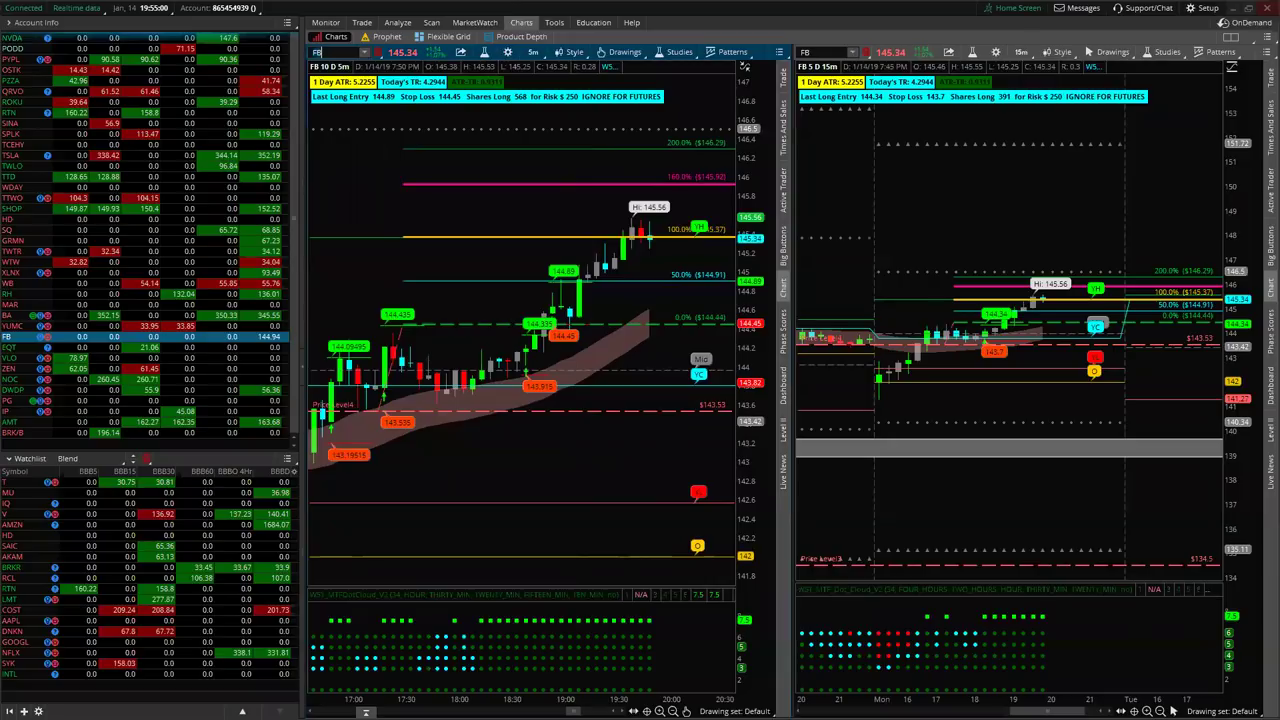